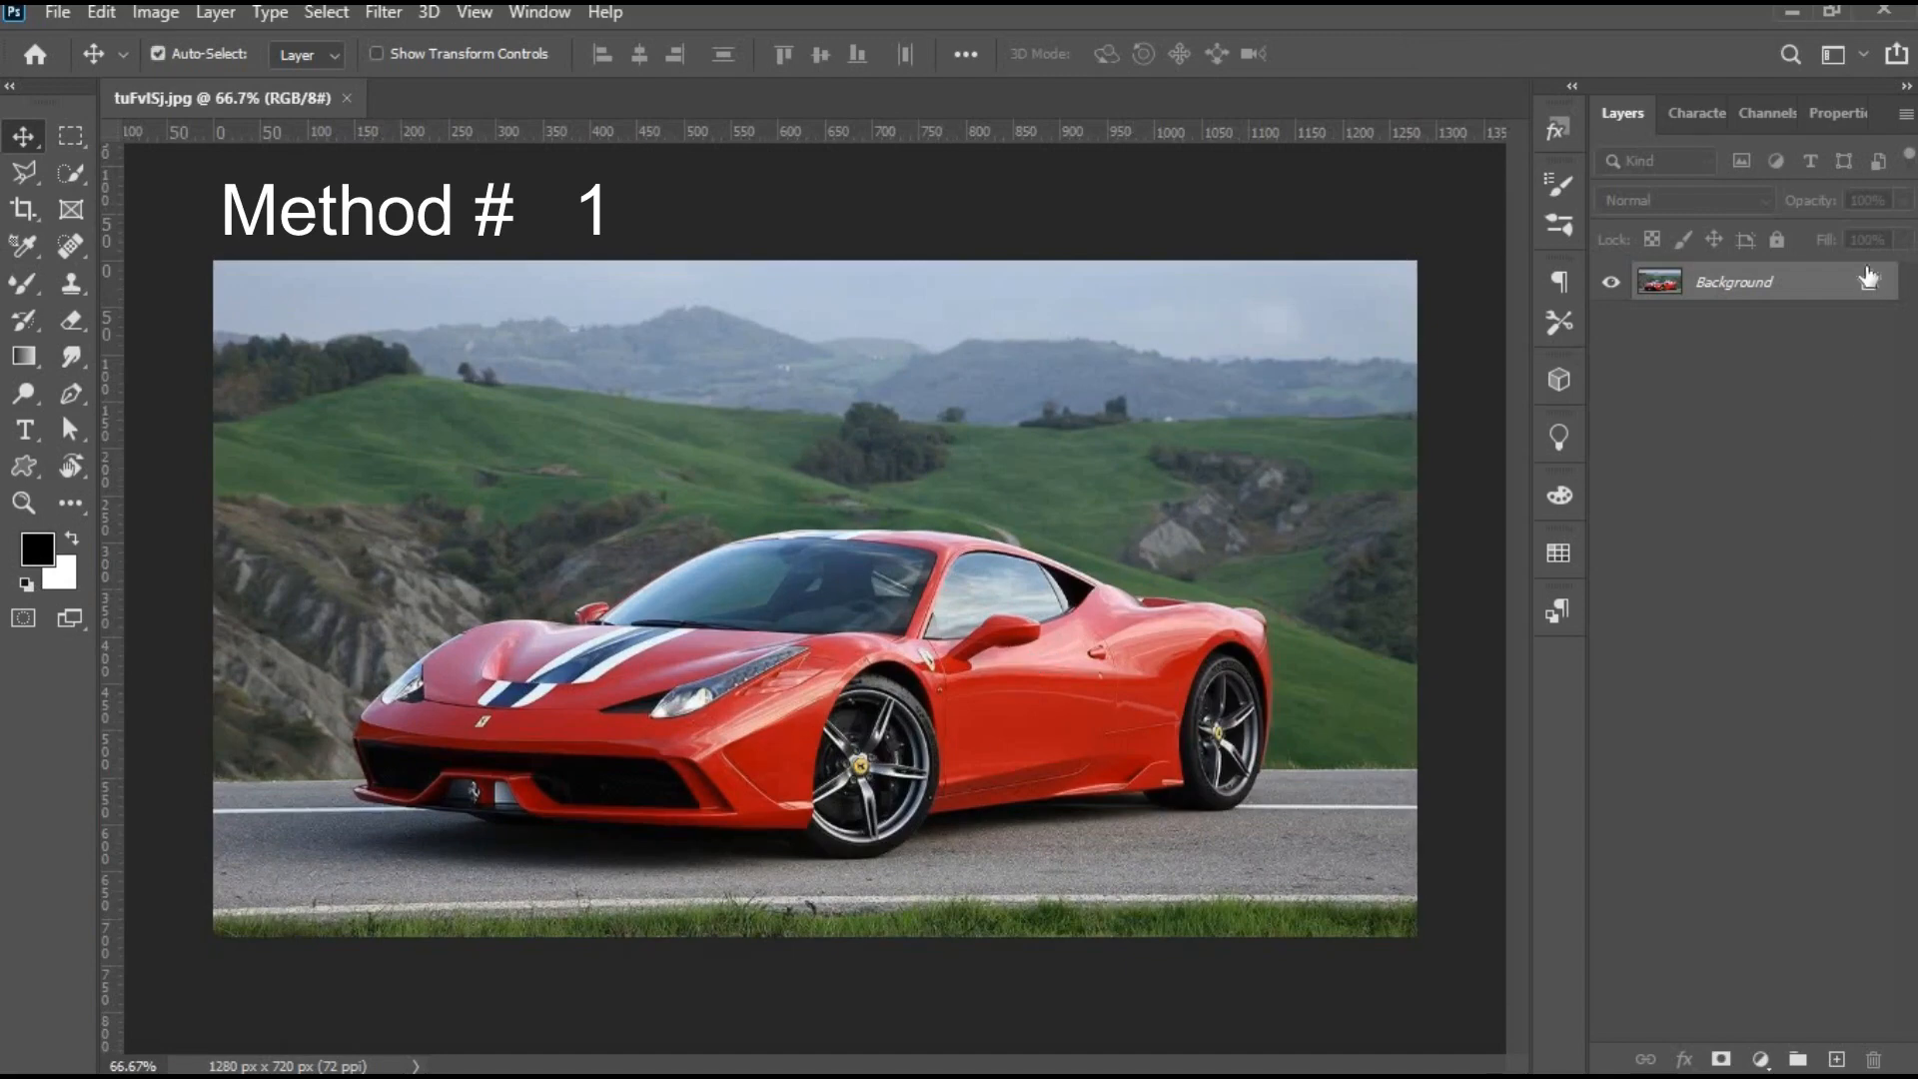
# Unlock the Background layer and duplicate it.
pyautogui.click(1867, 285)
pyautogui.rightClick(1795, 284)
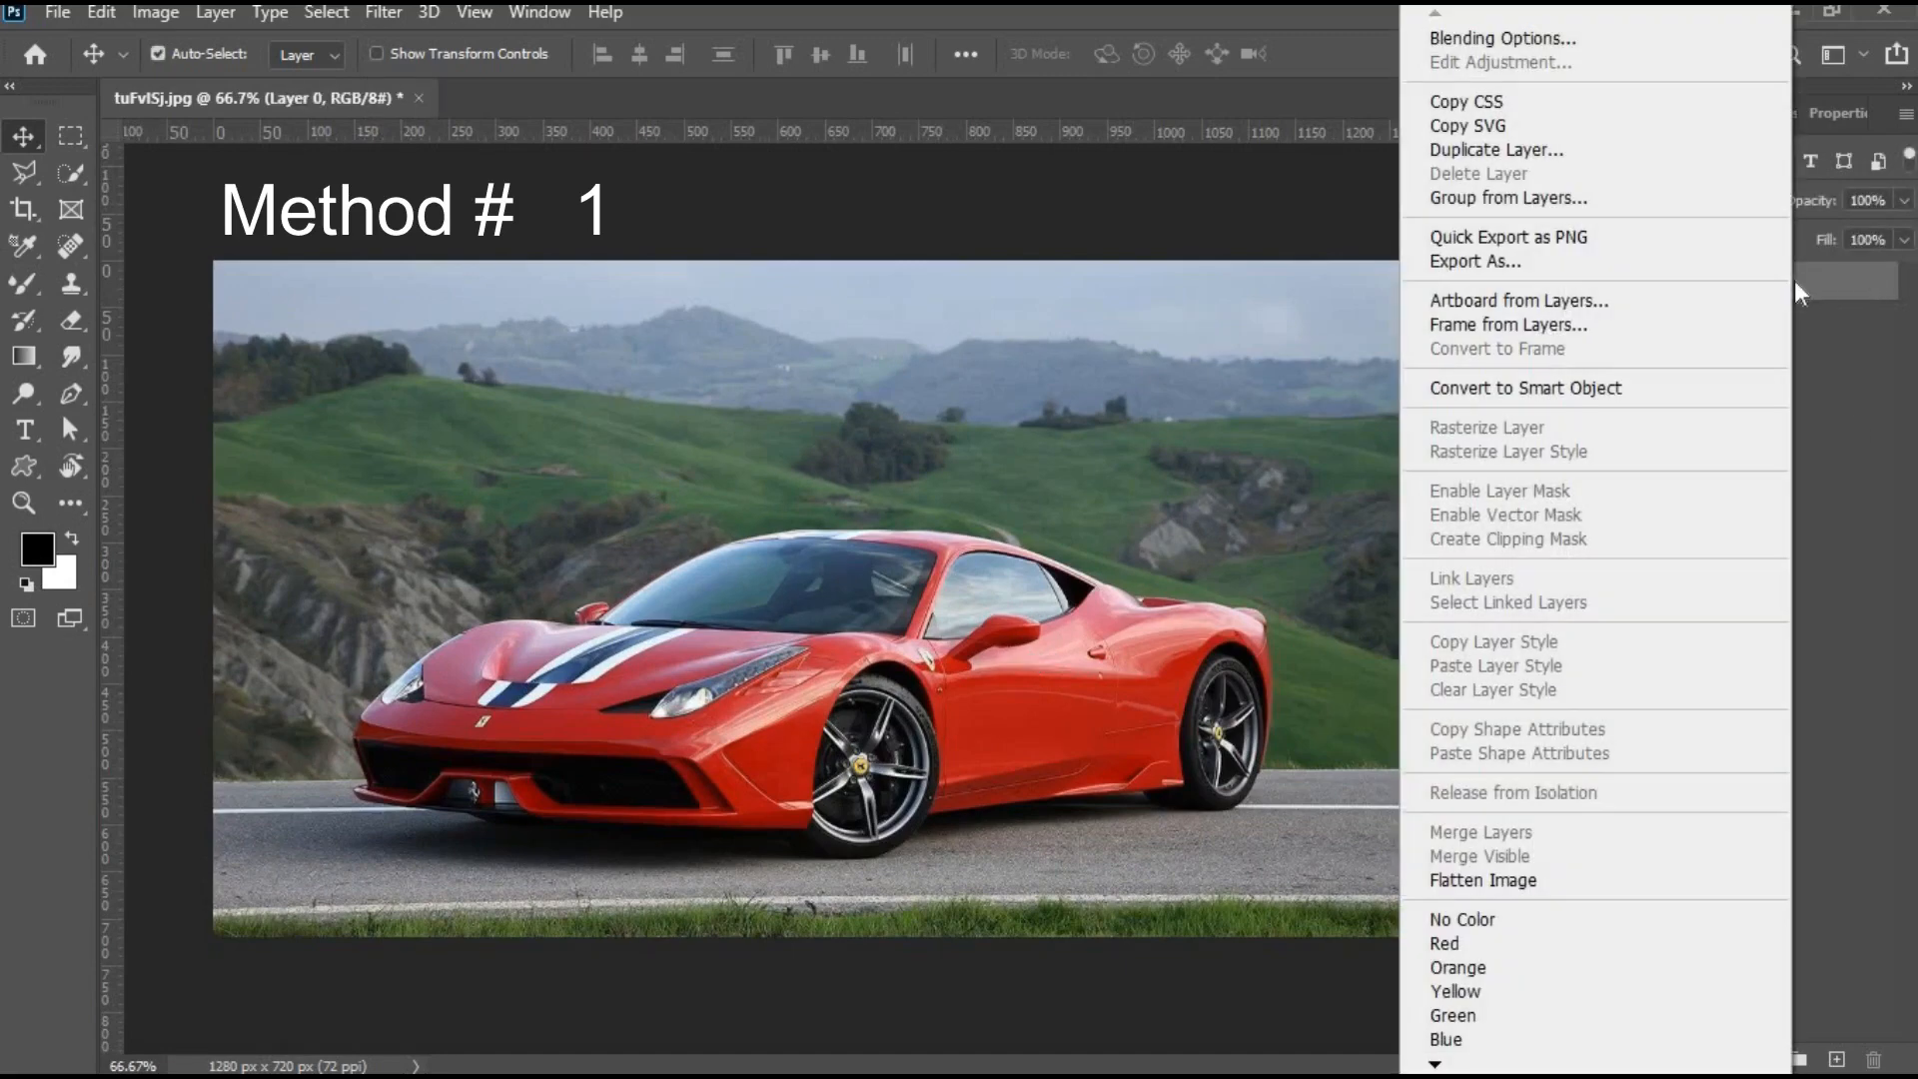
pyautogui.press('Escape')
pyautogui.hotkey('ctrl', 'j')
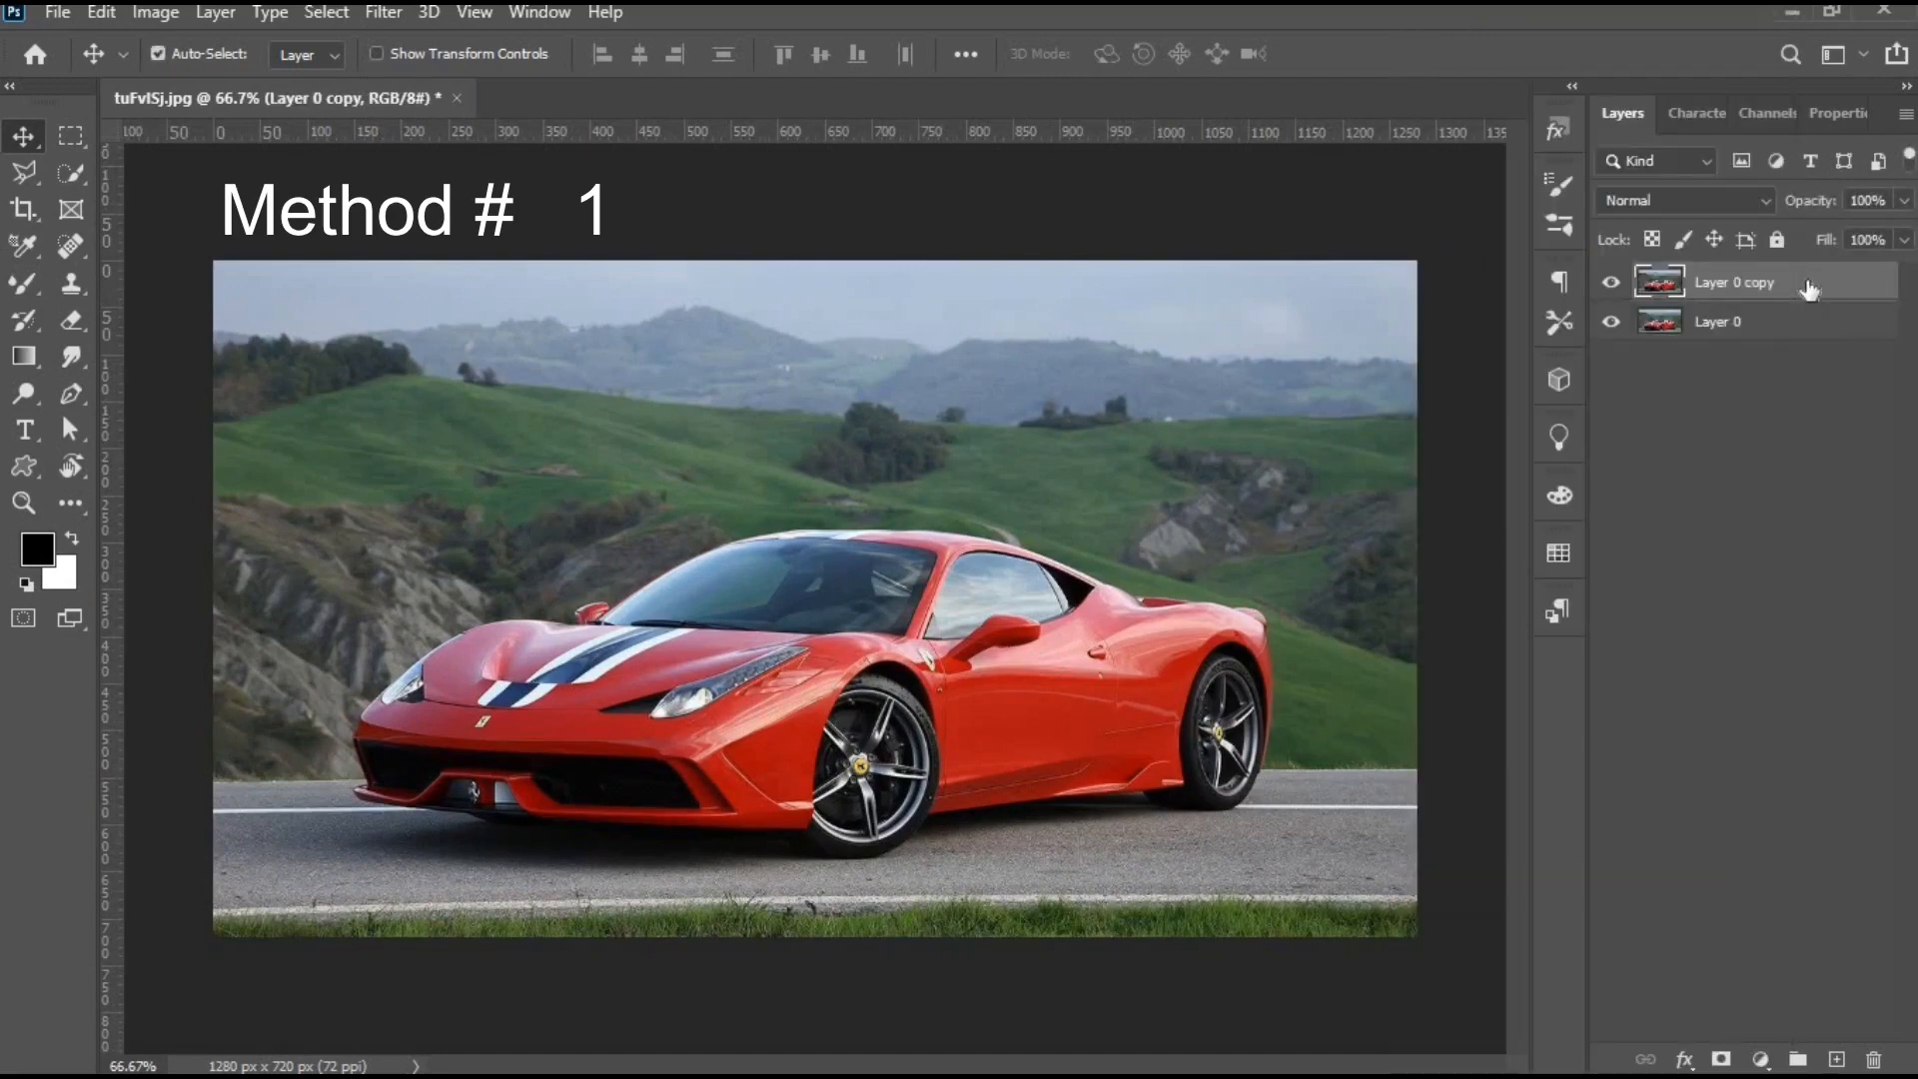
# Lock and hide the original Layer 0, and make Layer 0 copy the active layer.
pyautogui.click(1784, 321)
pyautogui.click(1774, 243)
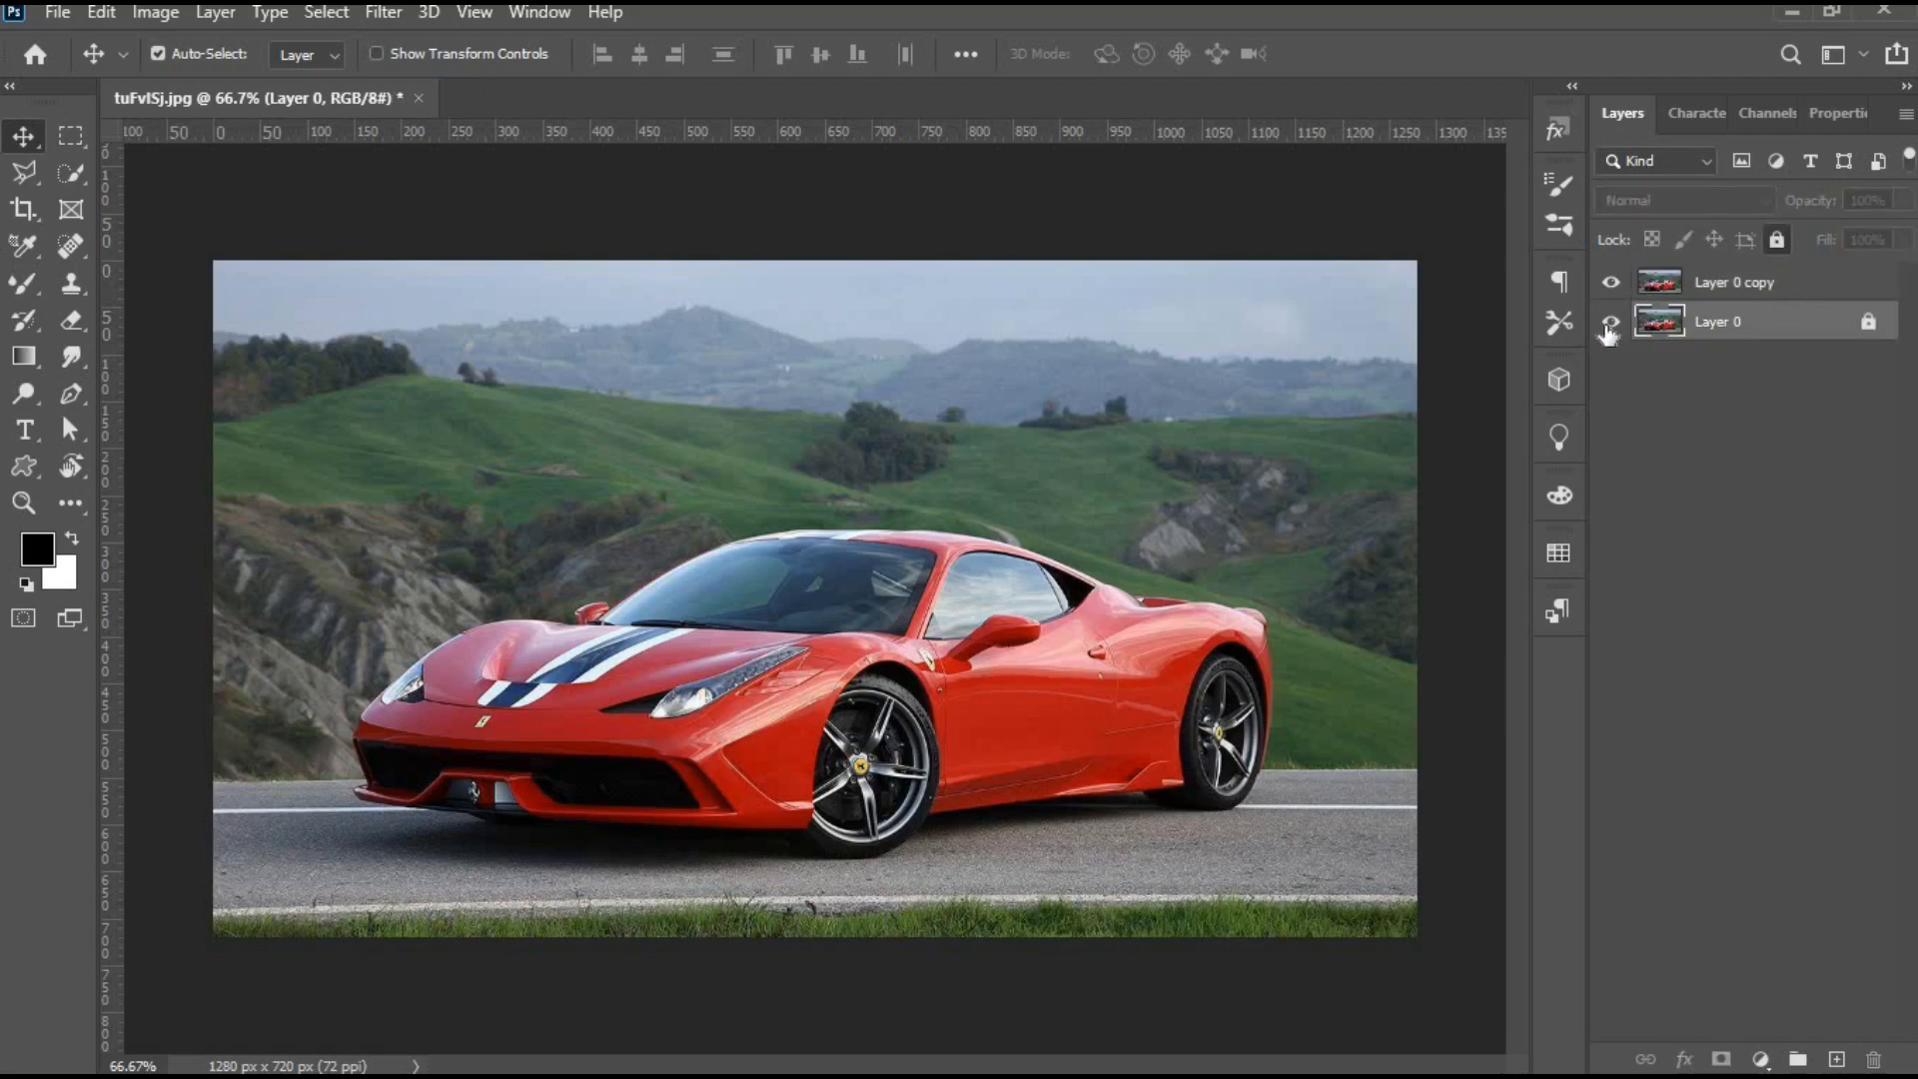
pyautogui.click(1610, 323)
pyautogui.click(1707, 287)
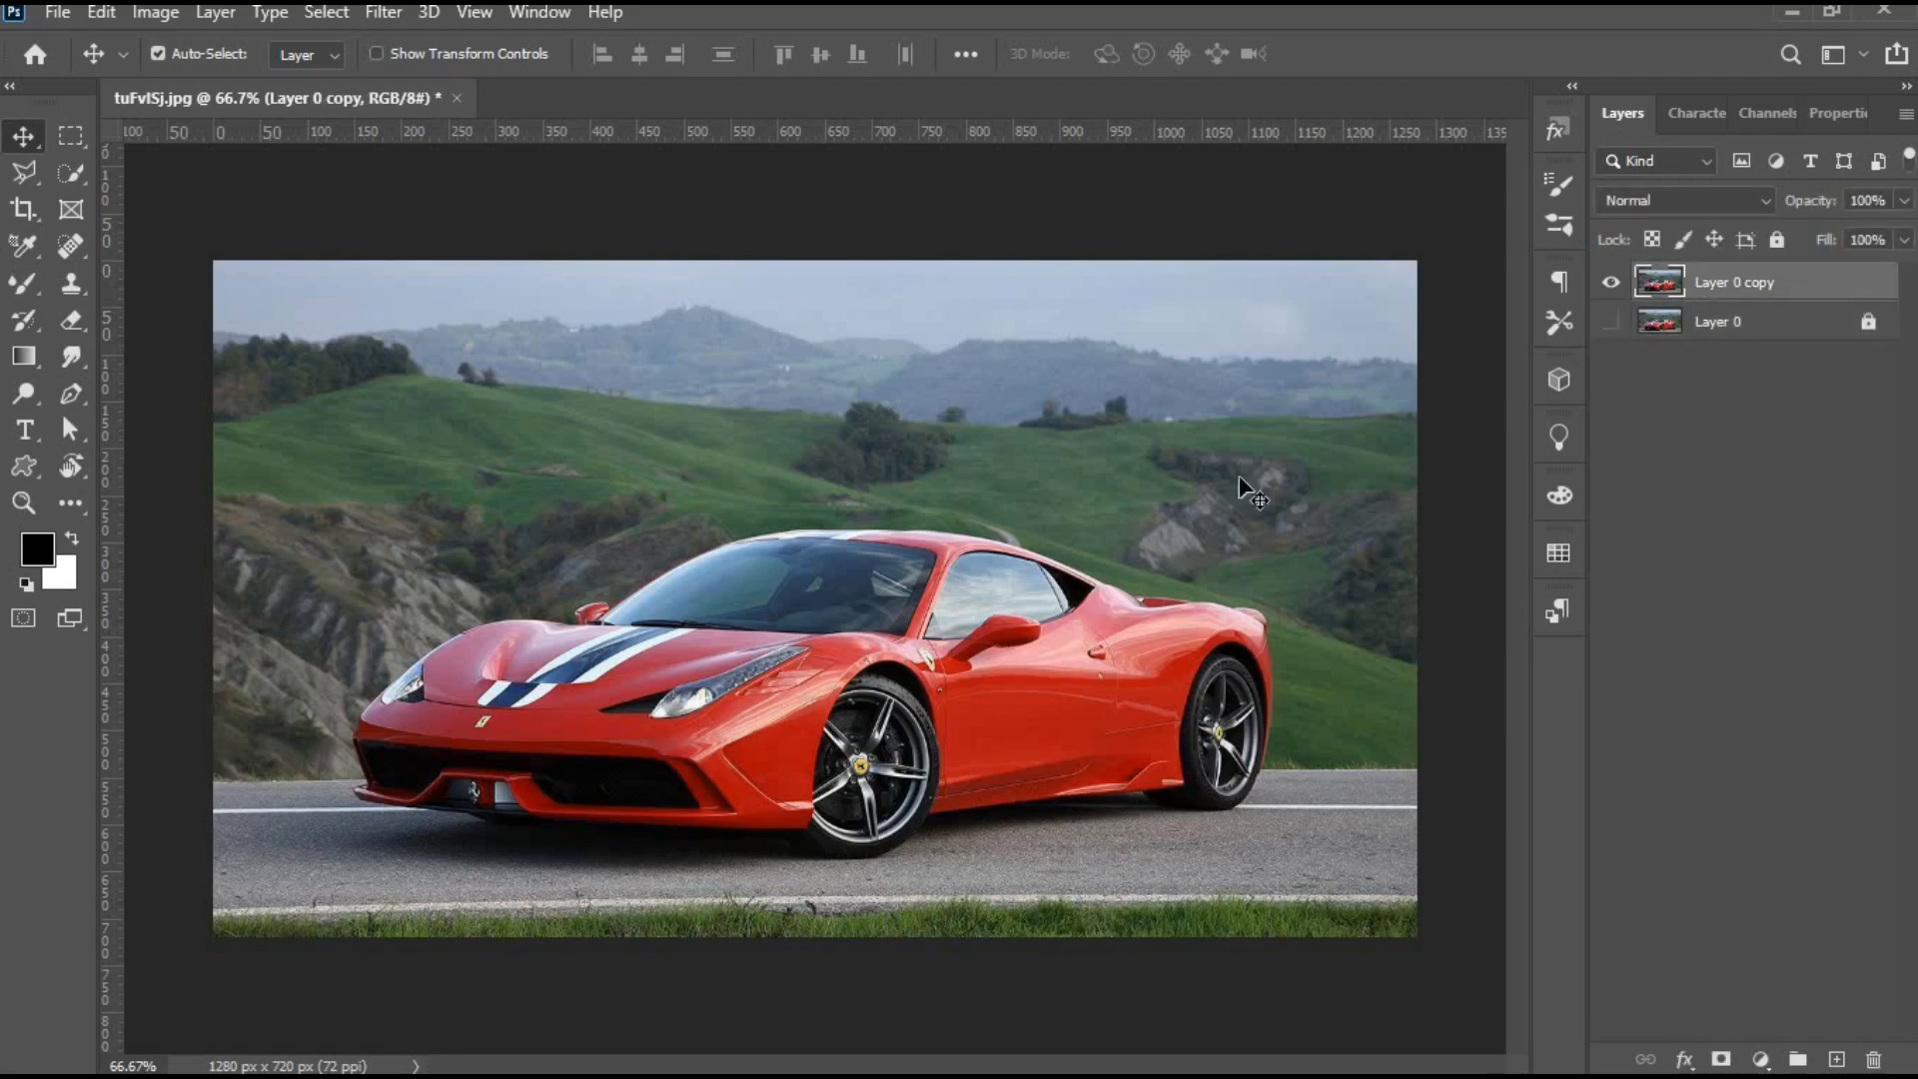
# Set up the Pen tool in Path mode.
pyautogui.scroll(3, 992, 514)
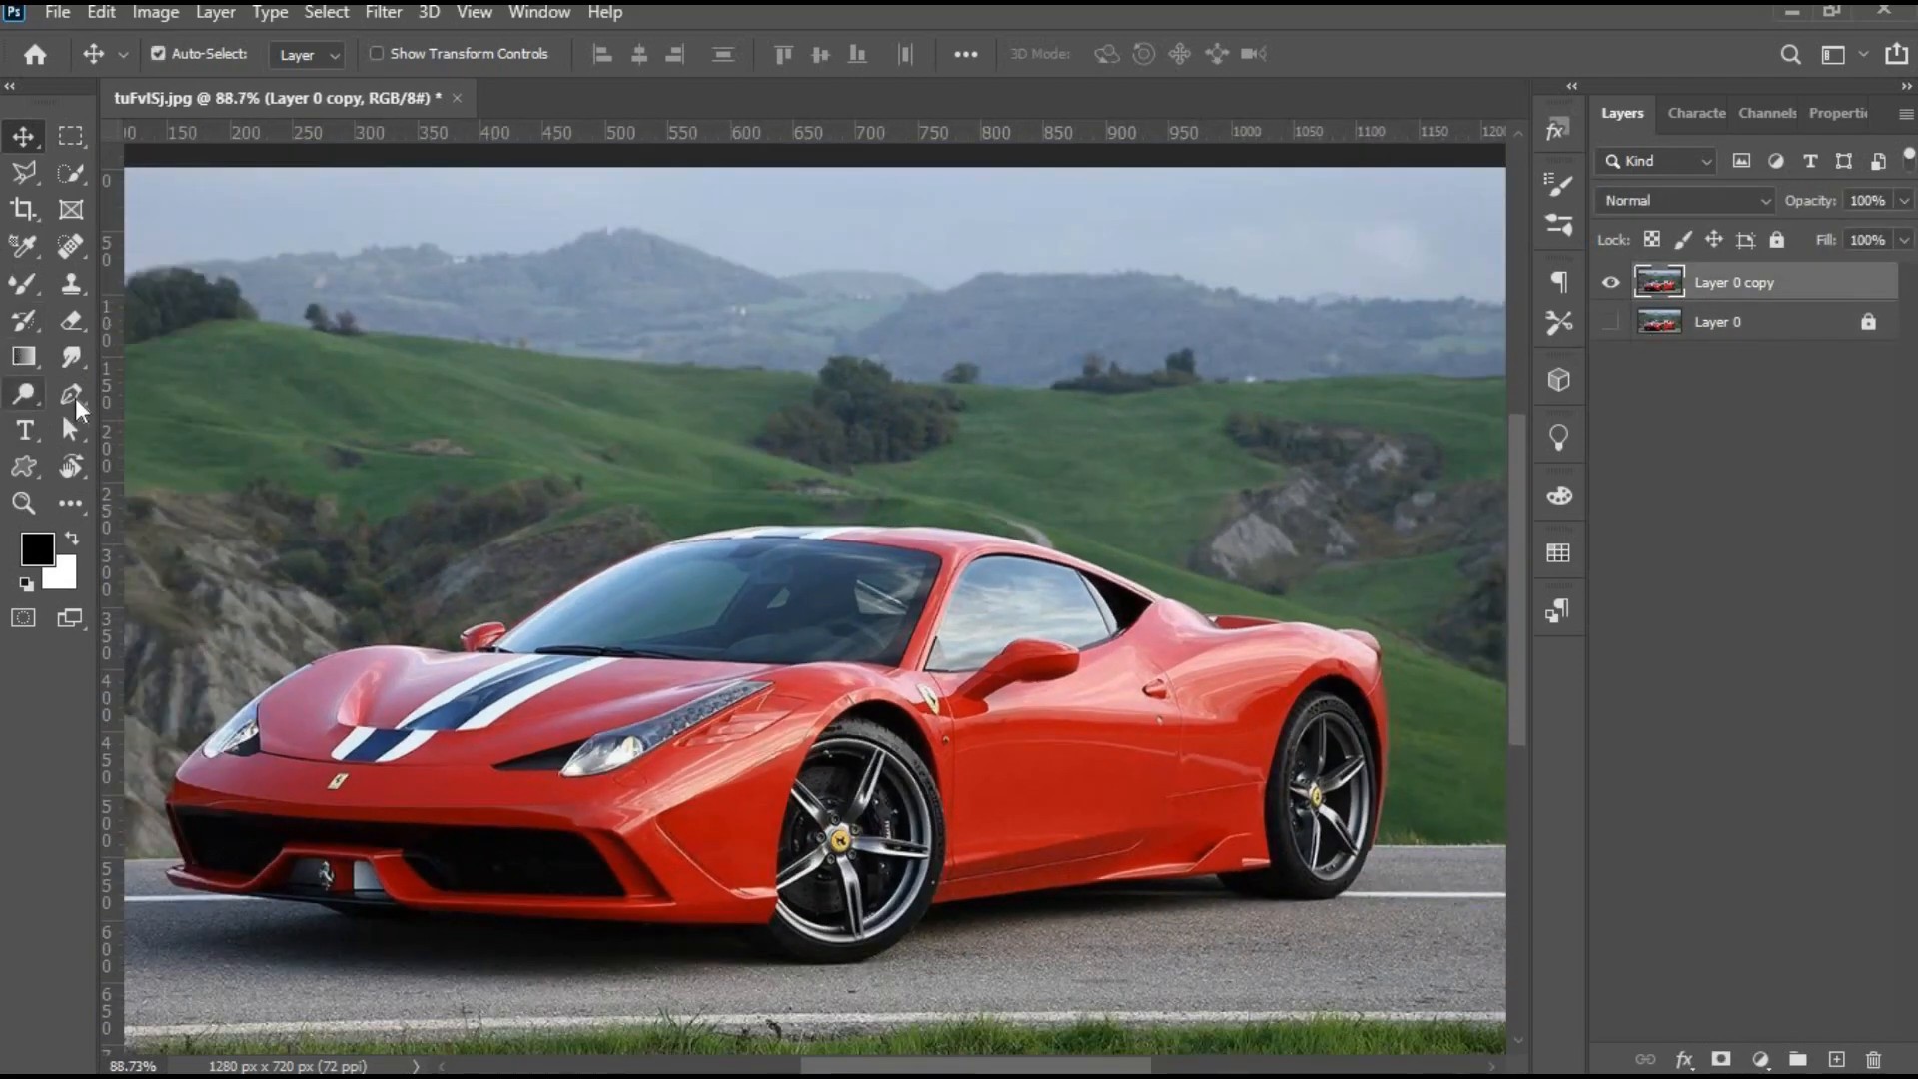
pyautogui.click(72, 395)
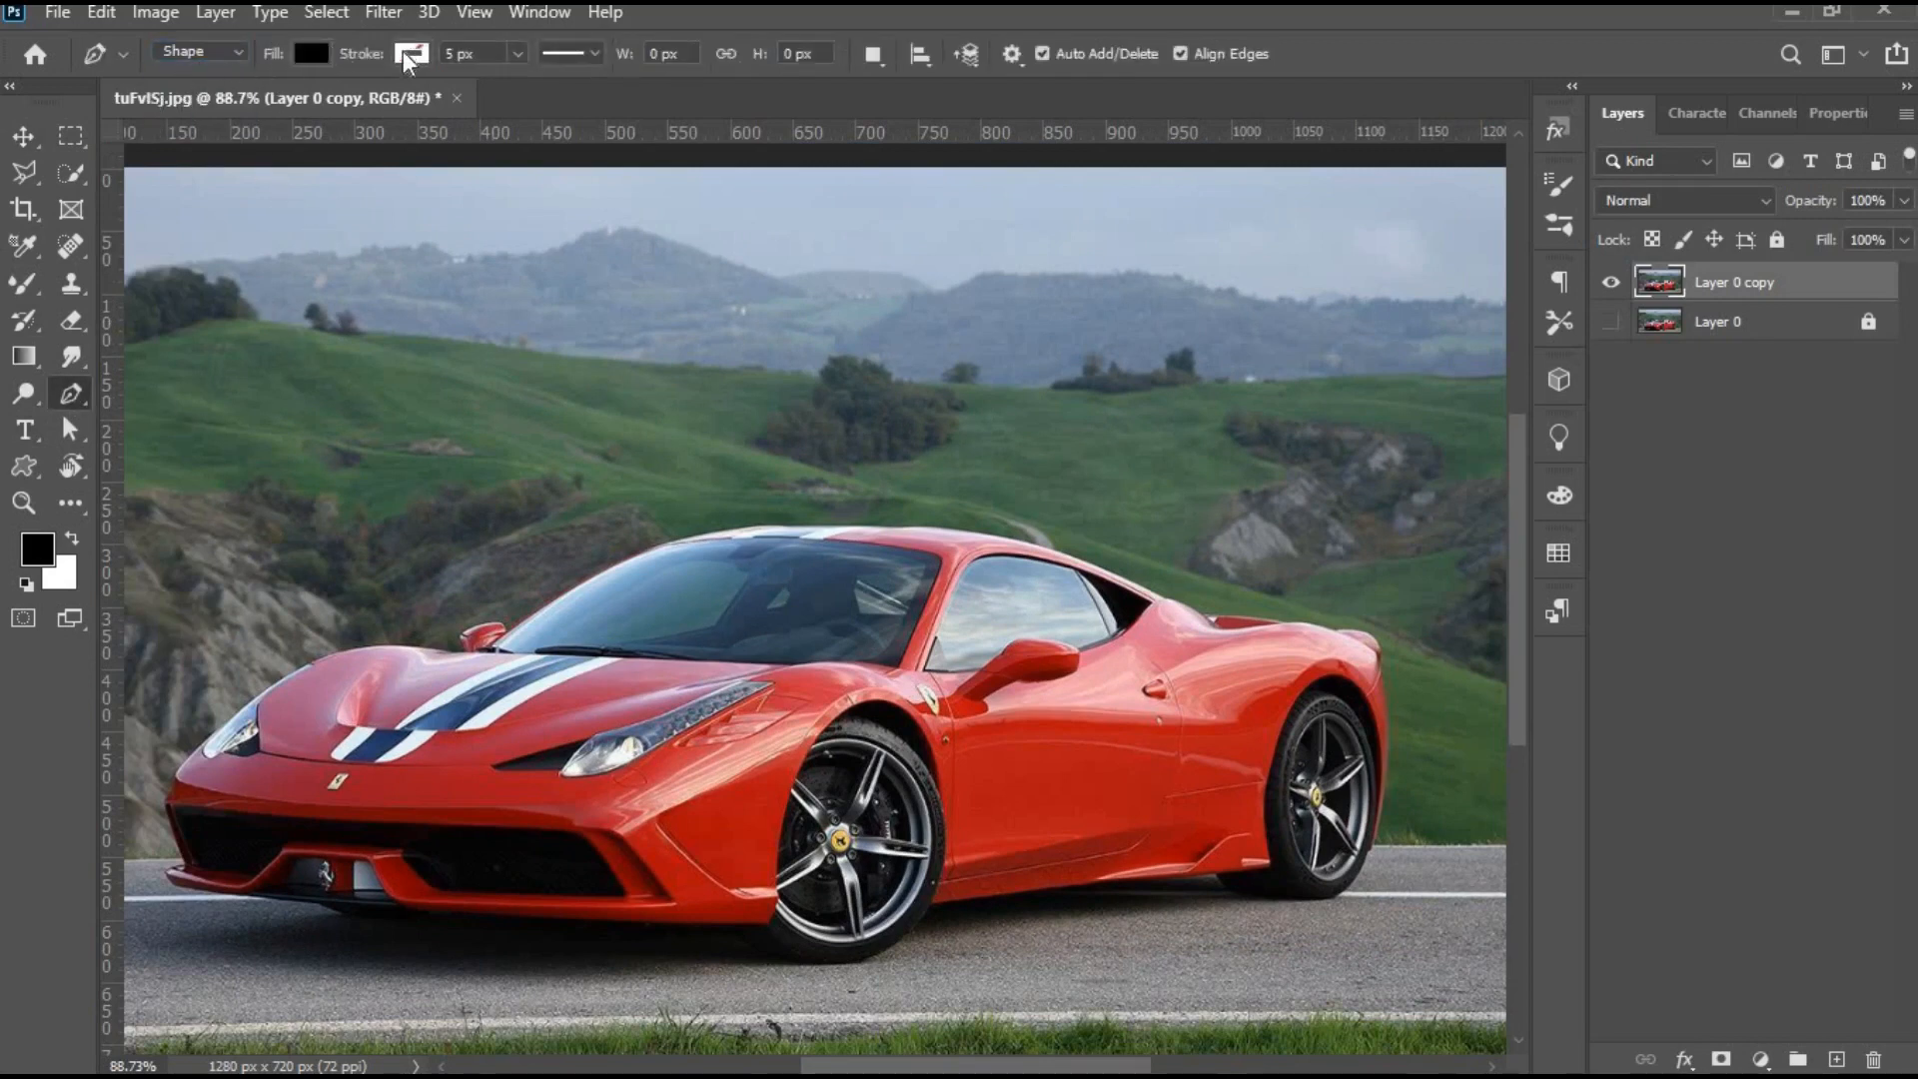
pyautogui.click(229, 58)
pyautogui.click(190, 94)
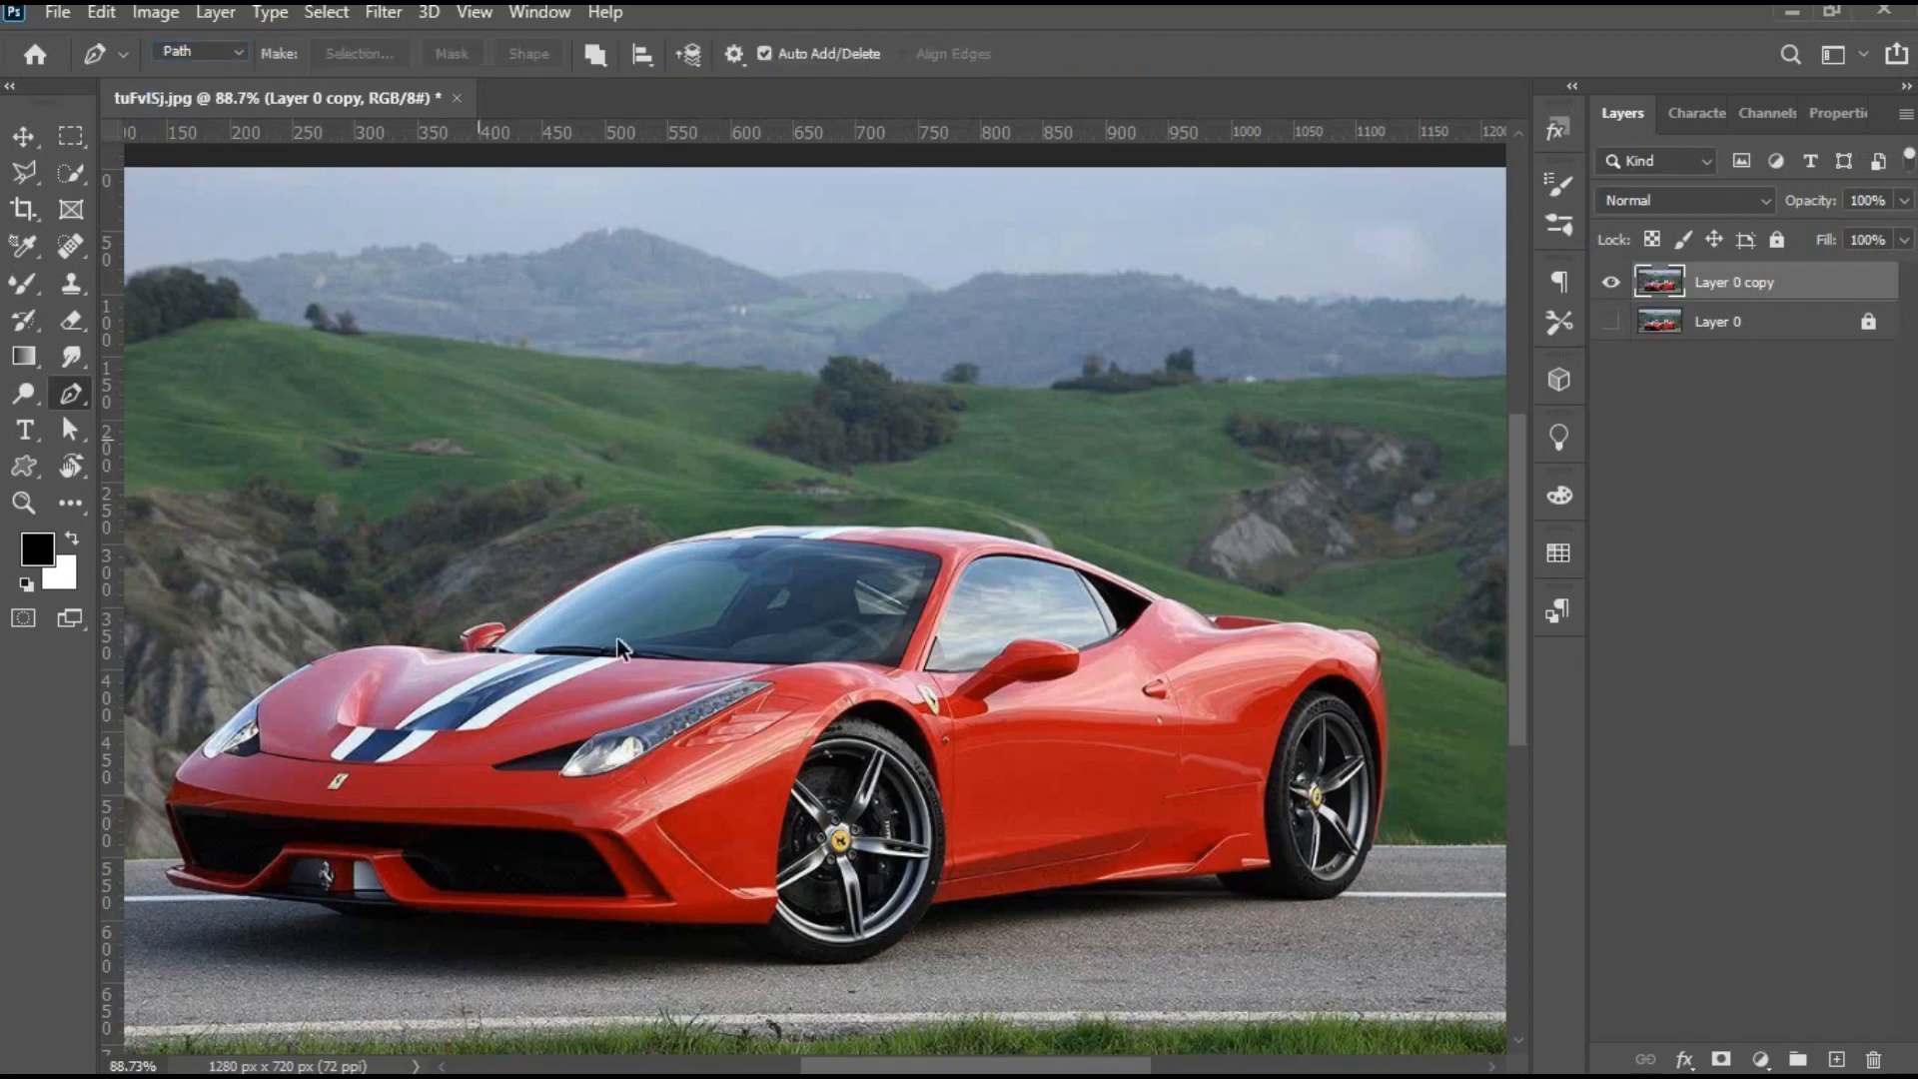
# Start a path behind the front wheel and trace the car's lower side sill up to the rear tyre.
pyautogui.scroll(1, 176, 797)
pyautogui.scroll(5, 176, 797)
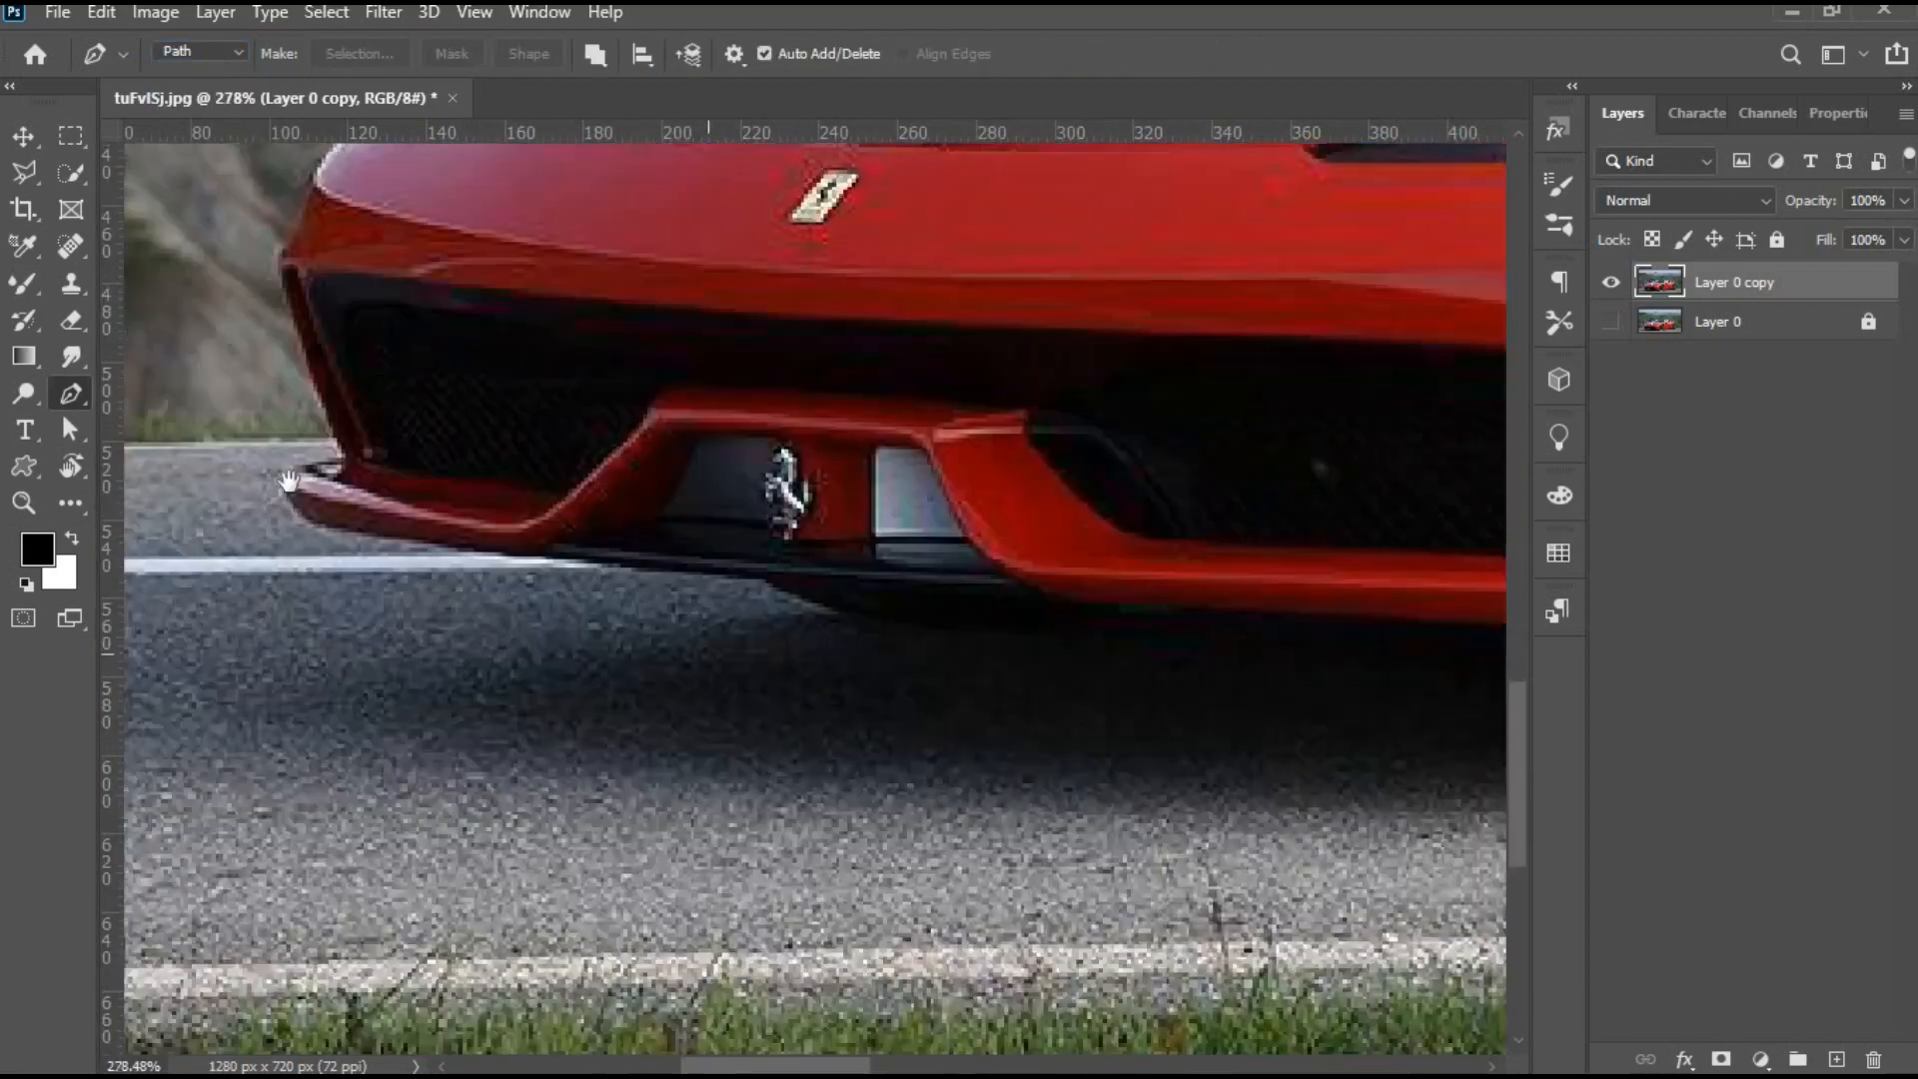
pyautogui.moveTo(851, 525); pyautogui.dragTo(496, 471)
pyautogui.moveTo(1289, 479); pyautogui.dragTo(826, 416)
pyautogui.moveTo(1022, 487); pyautogui.dragTo(547, 492)
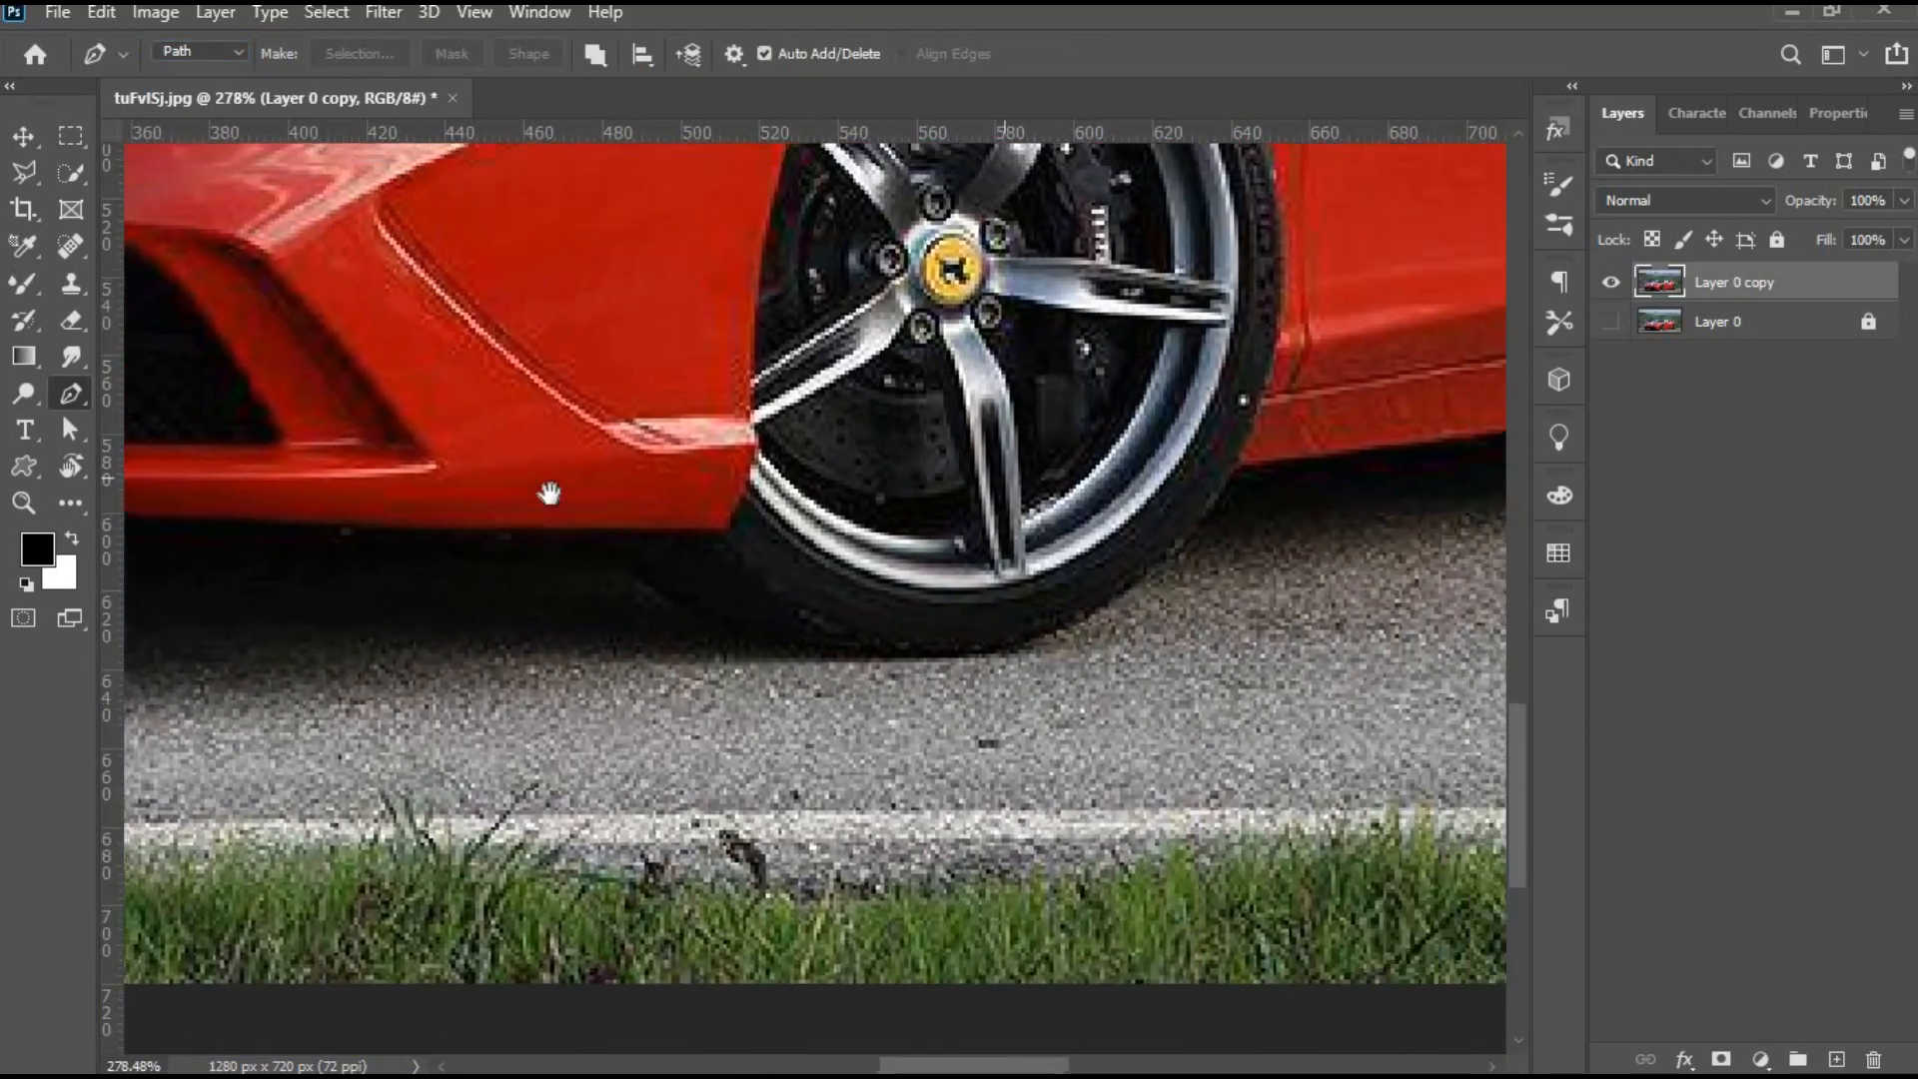
pyautogui.moveTo(1196, 536); pyautogui.dragTo(629, 560)
pyautogui.scroll(2, 656, 522)
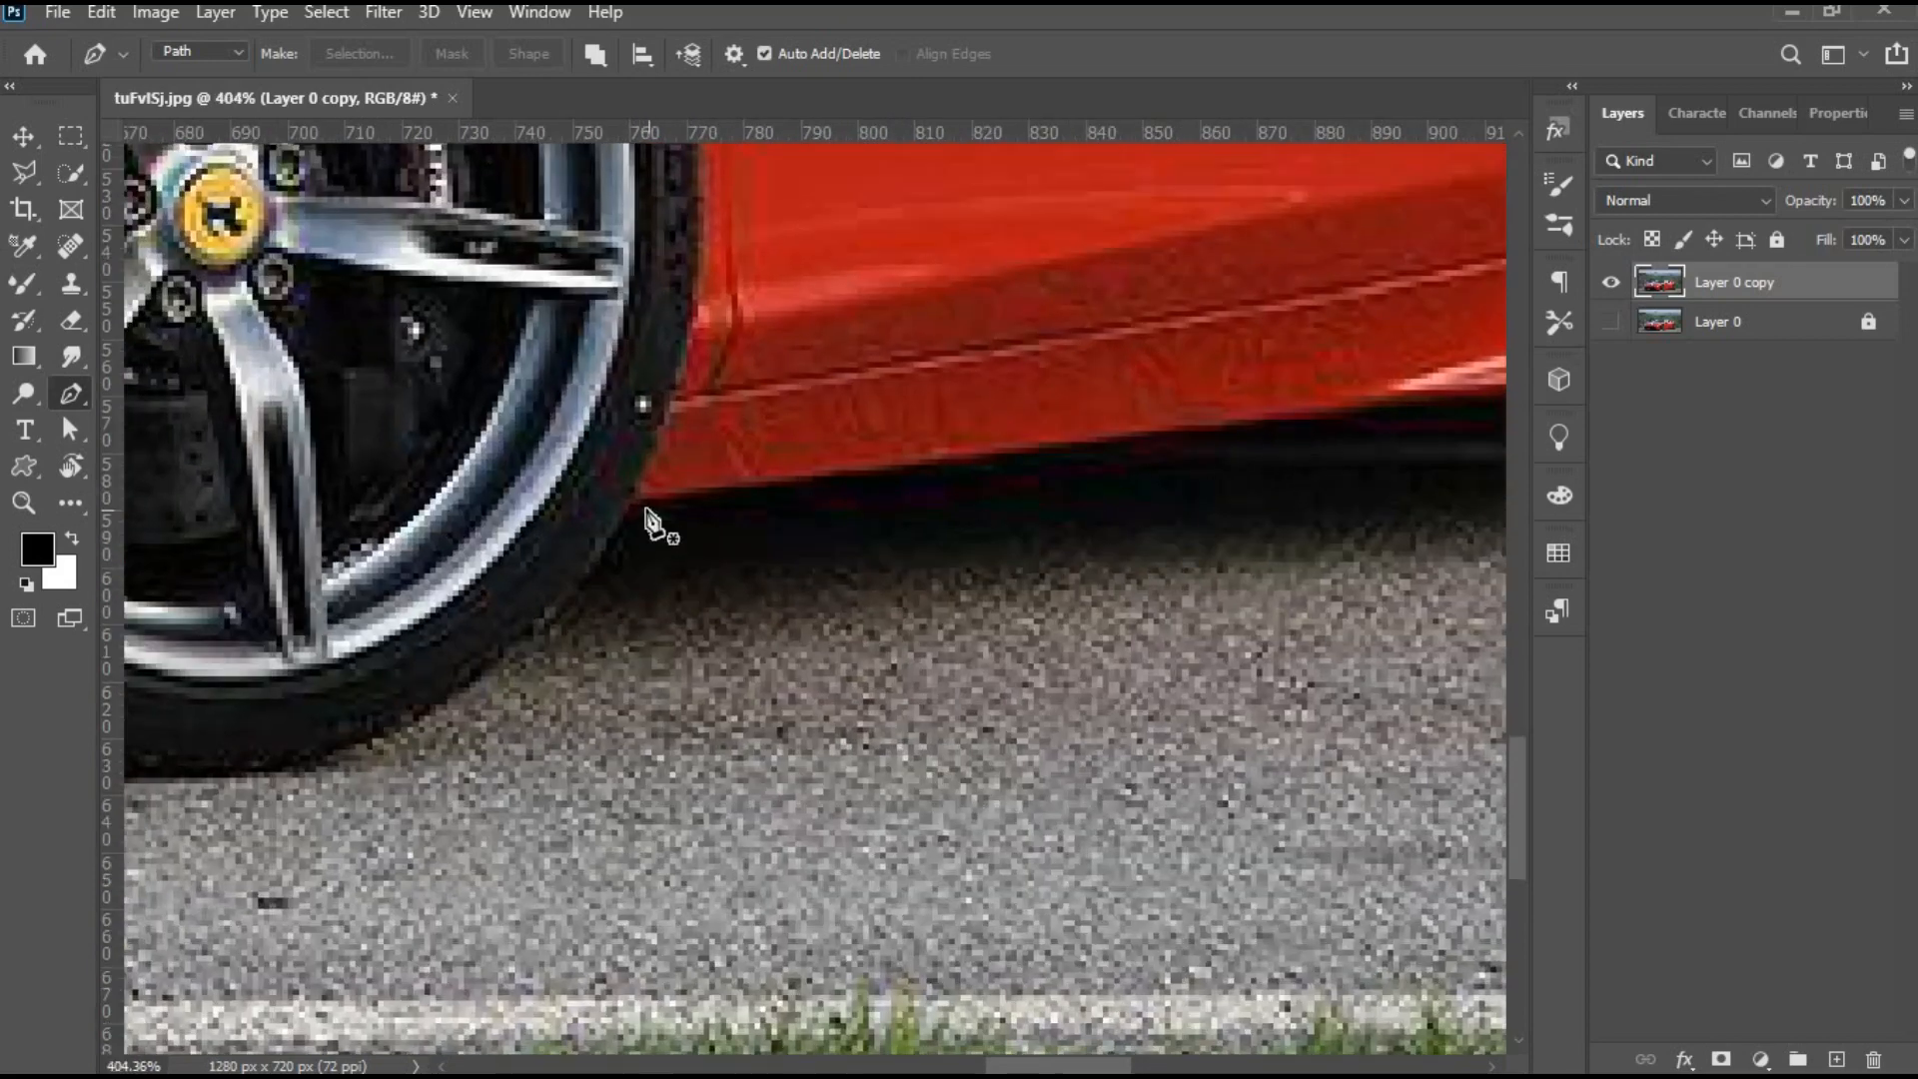
pyautogui.click(635, 504)
pyautogui.moveTo(1256, 444); pyautogui.dragTo(829, 653)
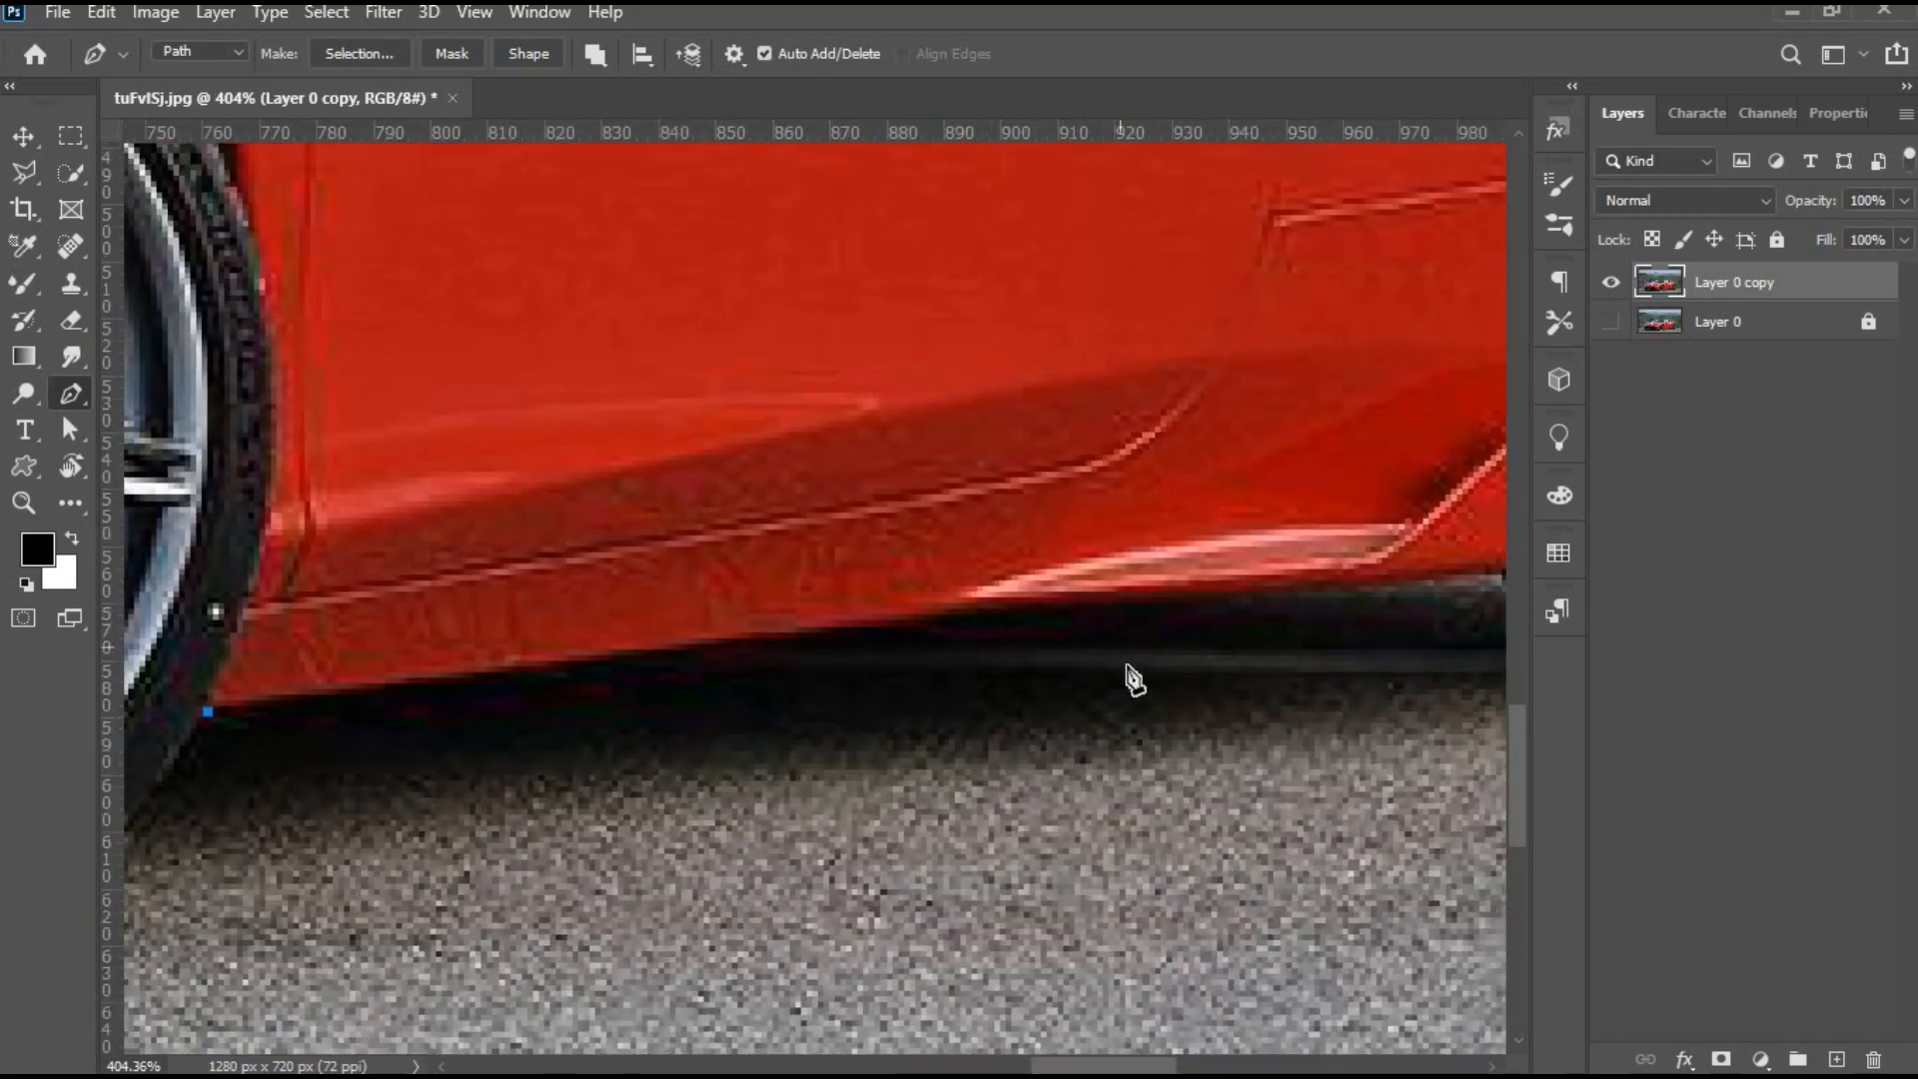
pyautogui.scroll(-2, 1164, 675)
pyautogui.scroll(2, 1168, 679)
pyautogui.click(955, 620)
pyautogui.moveTo(1074, 642); pyautogui.dragTo(659, 633)
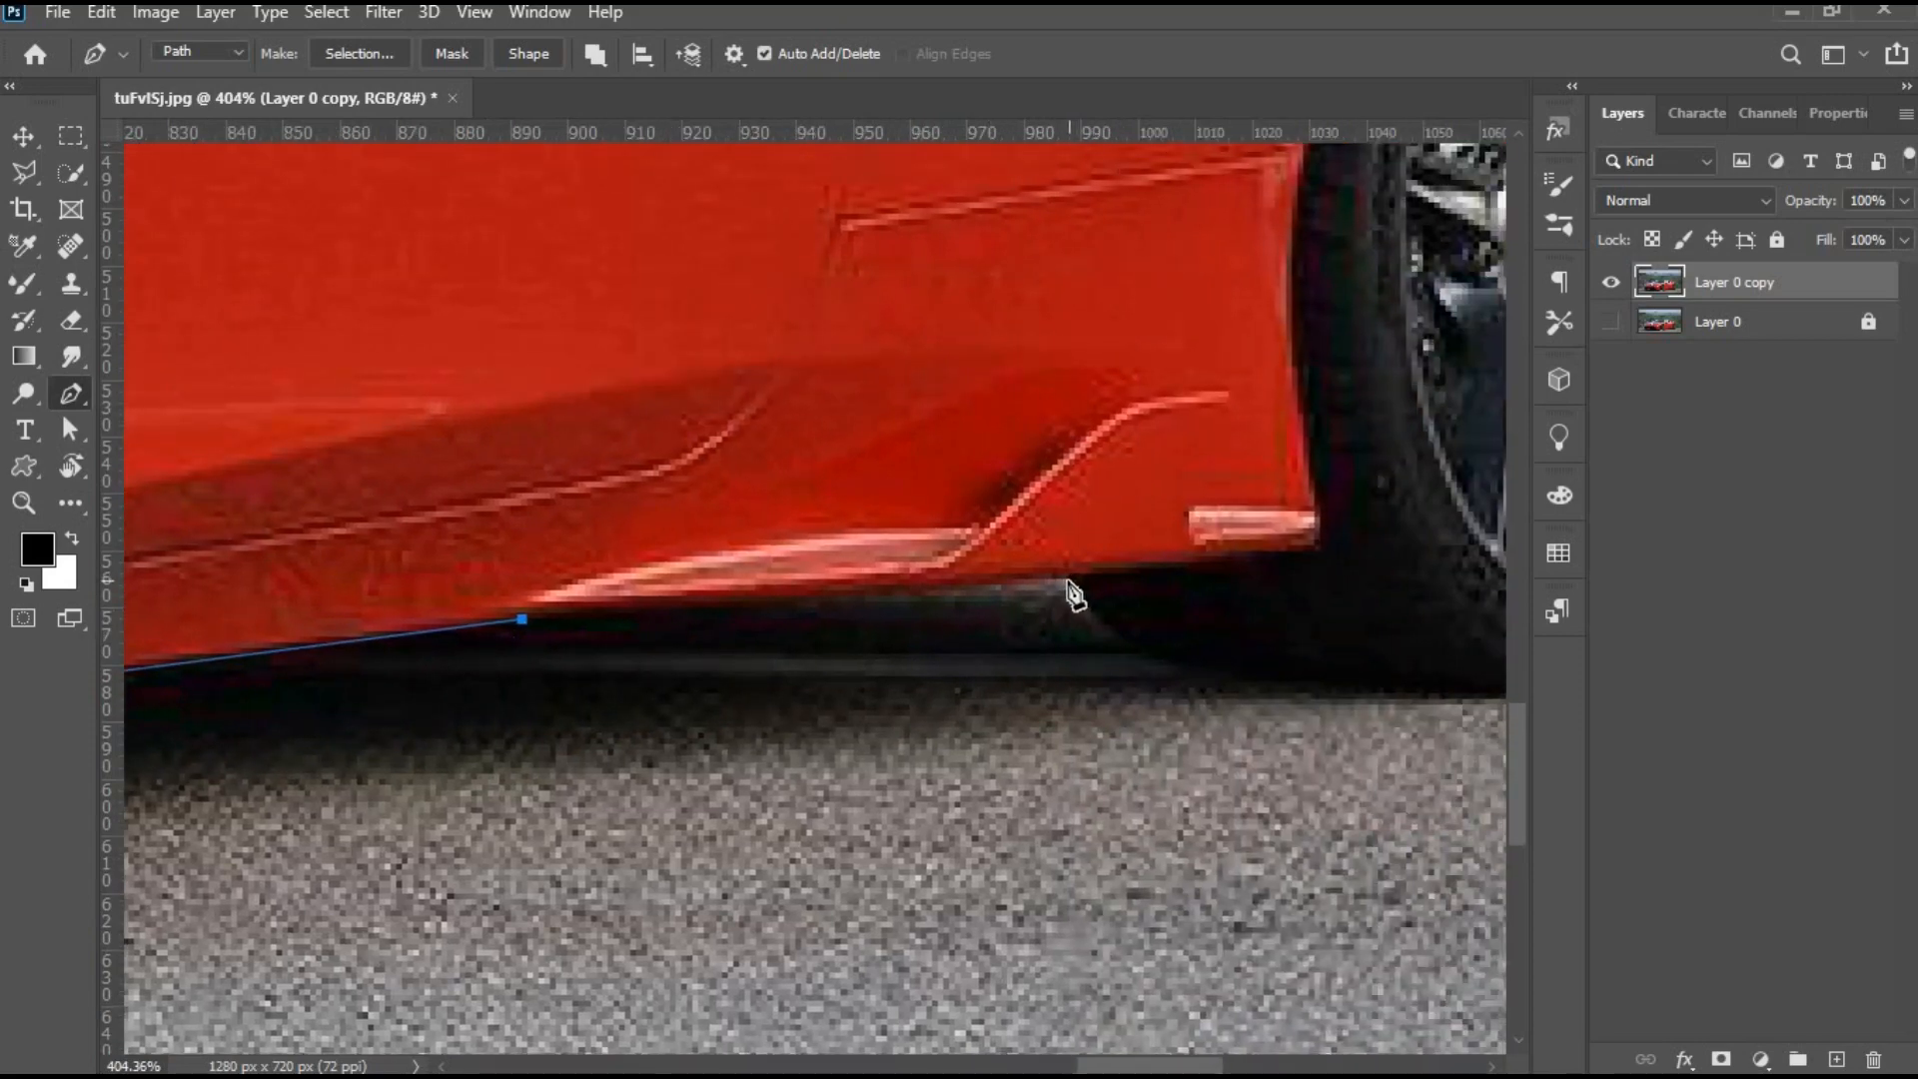
pyautogui.moveTo(1069, 612); pyautogui.dragTo(363, 432)
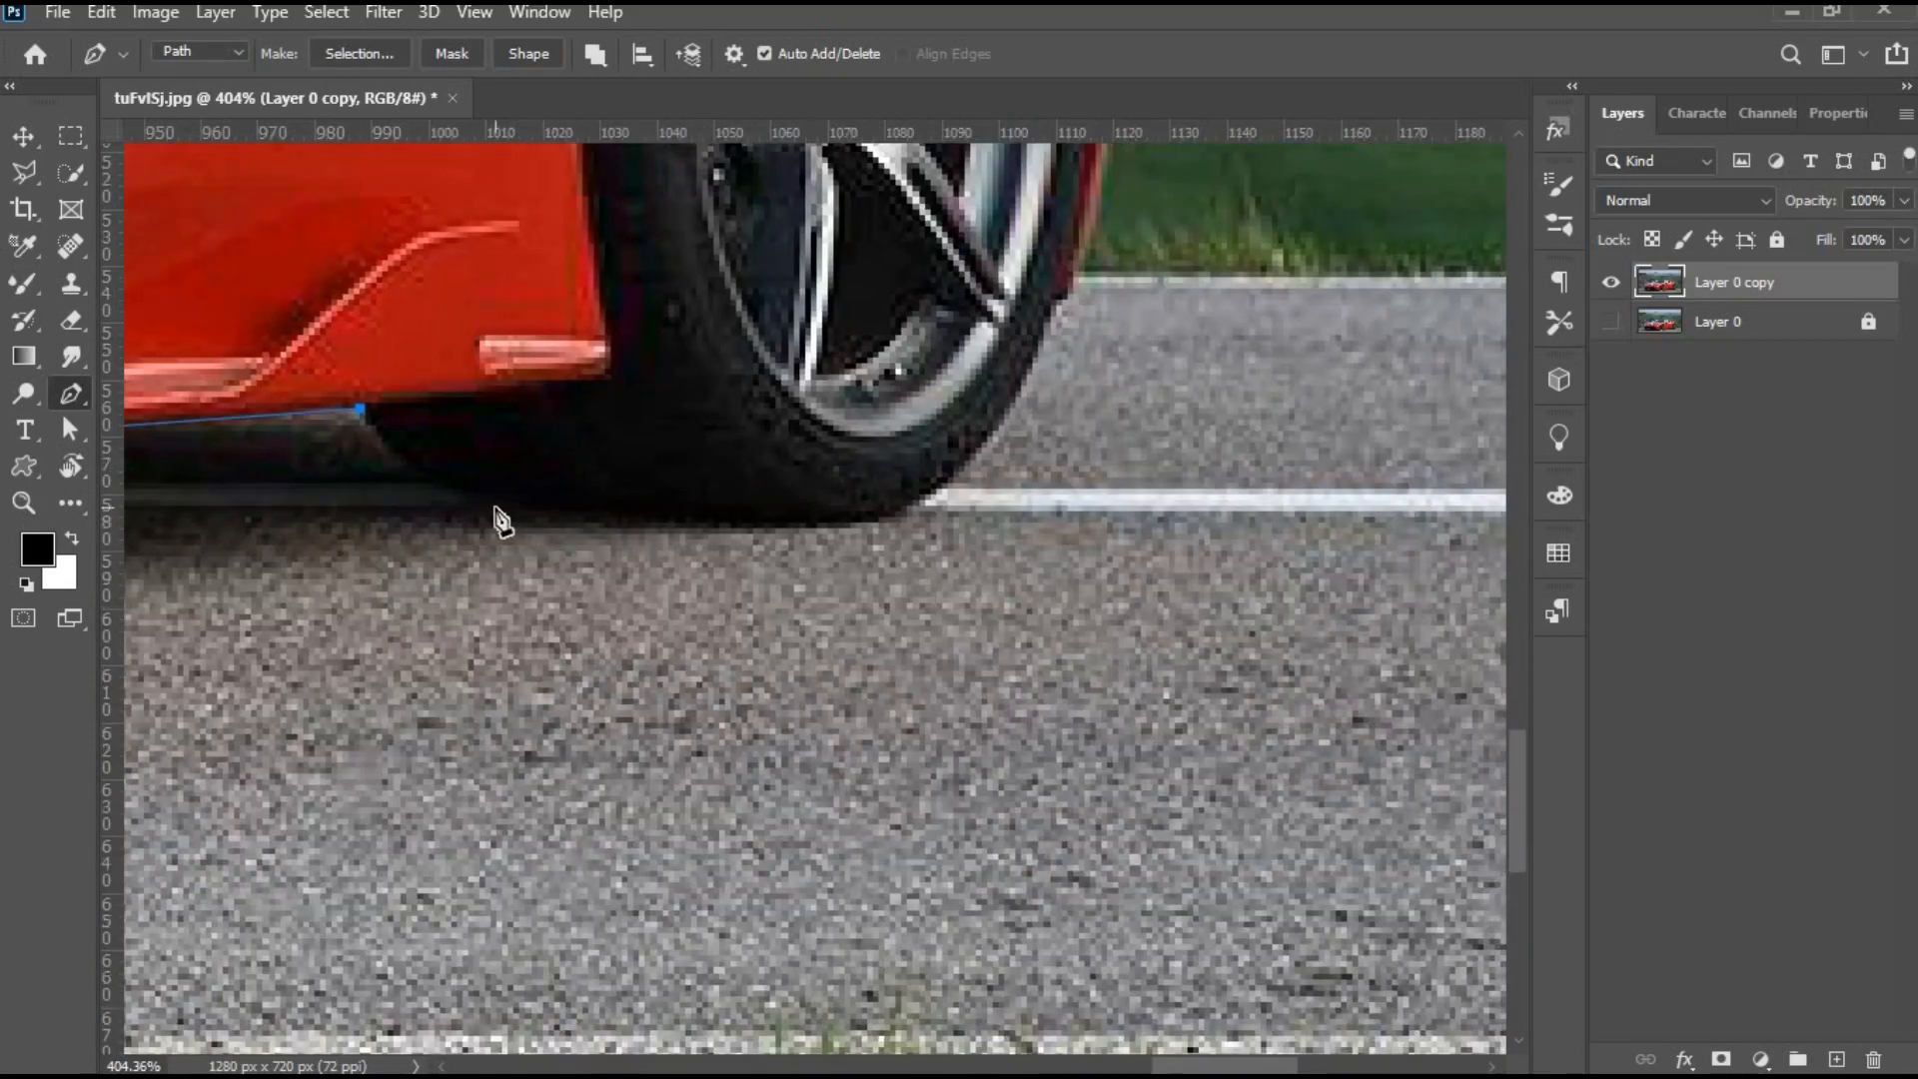
# Trace the underside of the rear tyre with curved path segments, removing each anchor's outgoing handle.
pyautogui.moveTo(497, 506); pyautogui.dragTo(602, 531)
pyautogui.keyDown('alt'); pyautogui.click(497, 506); pyautogui.keyUp('alt')
pyautogui.moveTo(873, 517); pyautogui.dragTo(1099, 489)
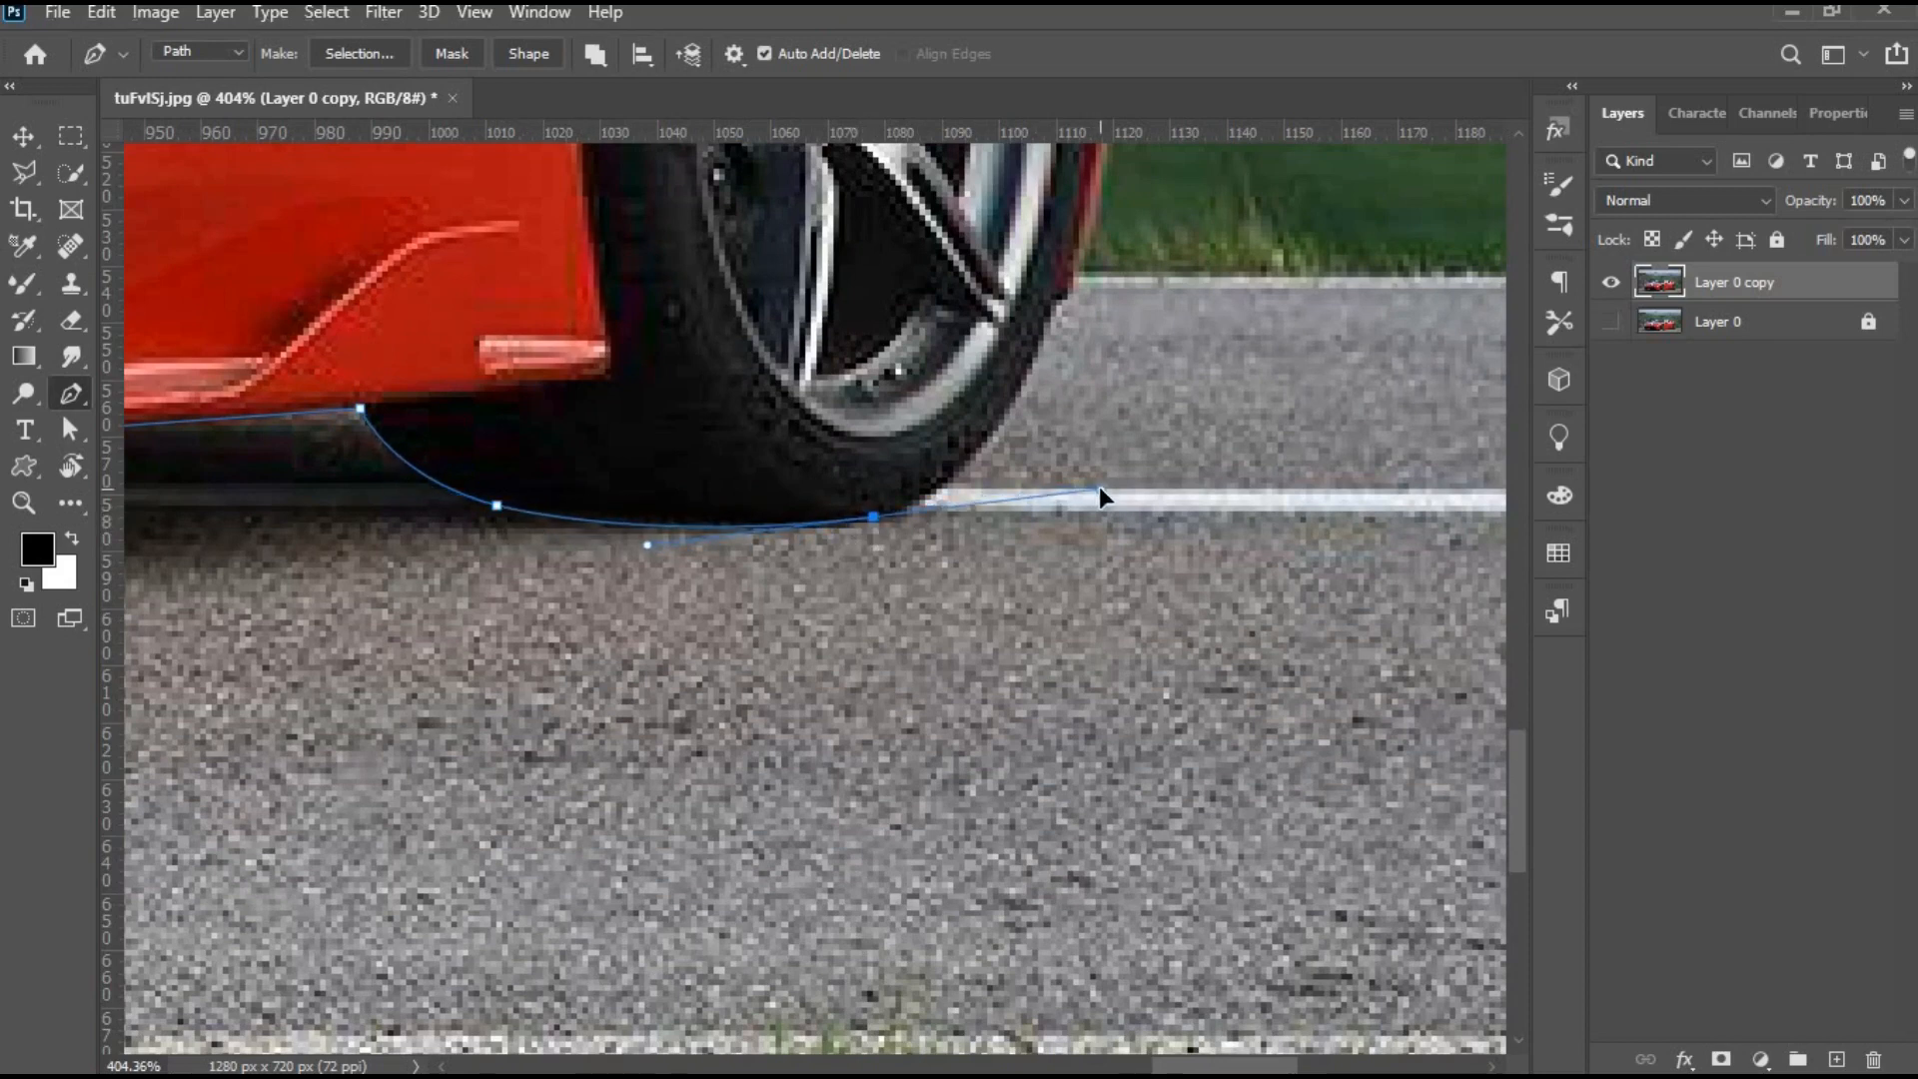
pyautogui.keyDown('alt'); pyautogui.click(872, 517); pyautogui.keyUp('alt')
# Continue the path up the back of the rear tyre and along the rear bumper's outer edge.
pyautogui.moveTo(894, 539); pyautogui.dragTo(716, 723)
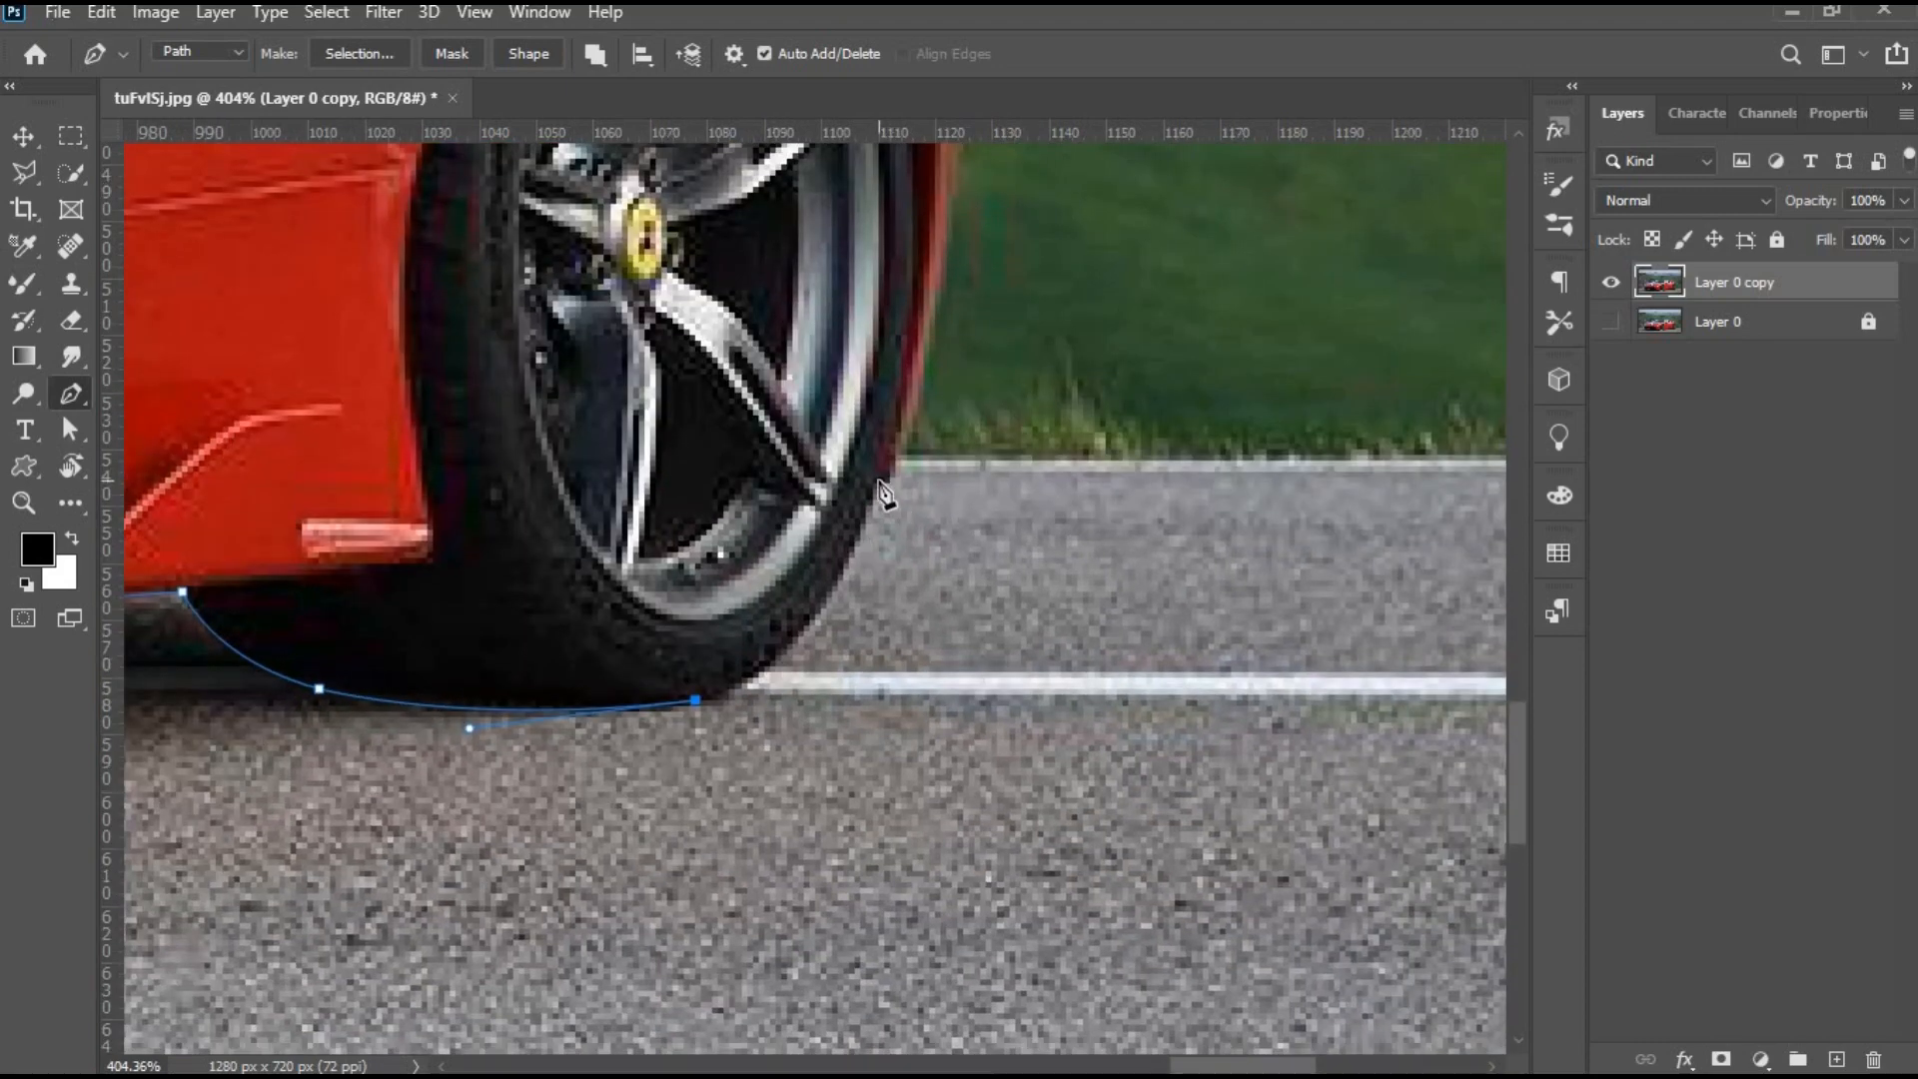
pyautogui.moveTo(883, 484); pyautogui.dragTo(959, 264)
pyautogui.keyDown('alt'); pyautogui.click(883, 485); pyautogui.keyUp('alt')
pyautogui.moveTo(874, 597); pyautogui.dragTo(649, 999)
pyautogui.moveTo(739, 367); pyautogui.dragTo(727, 303)
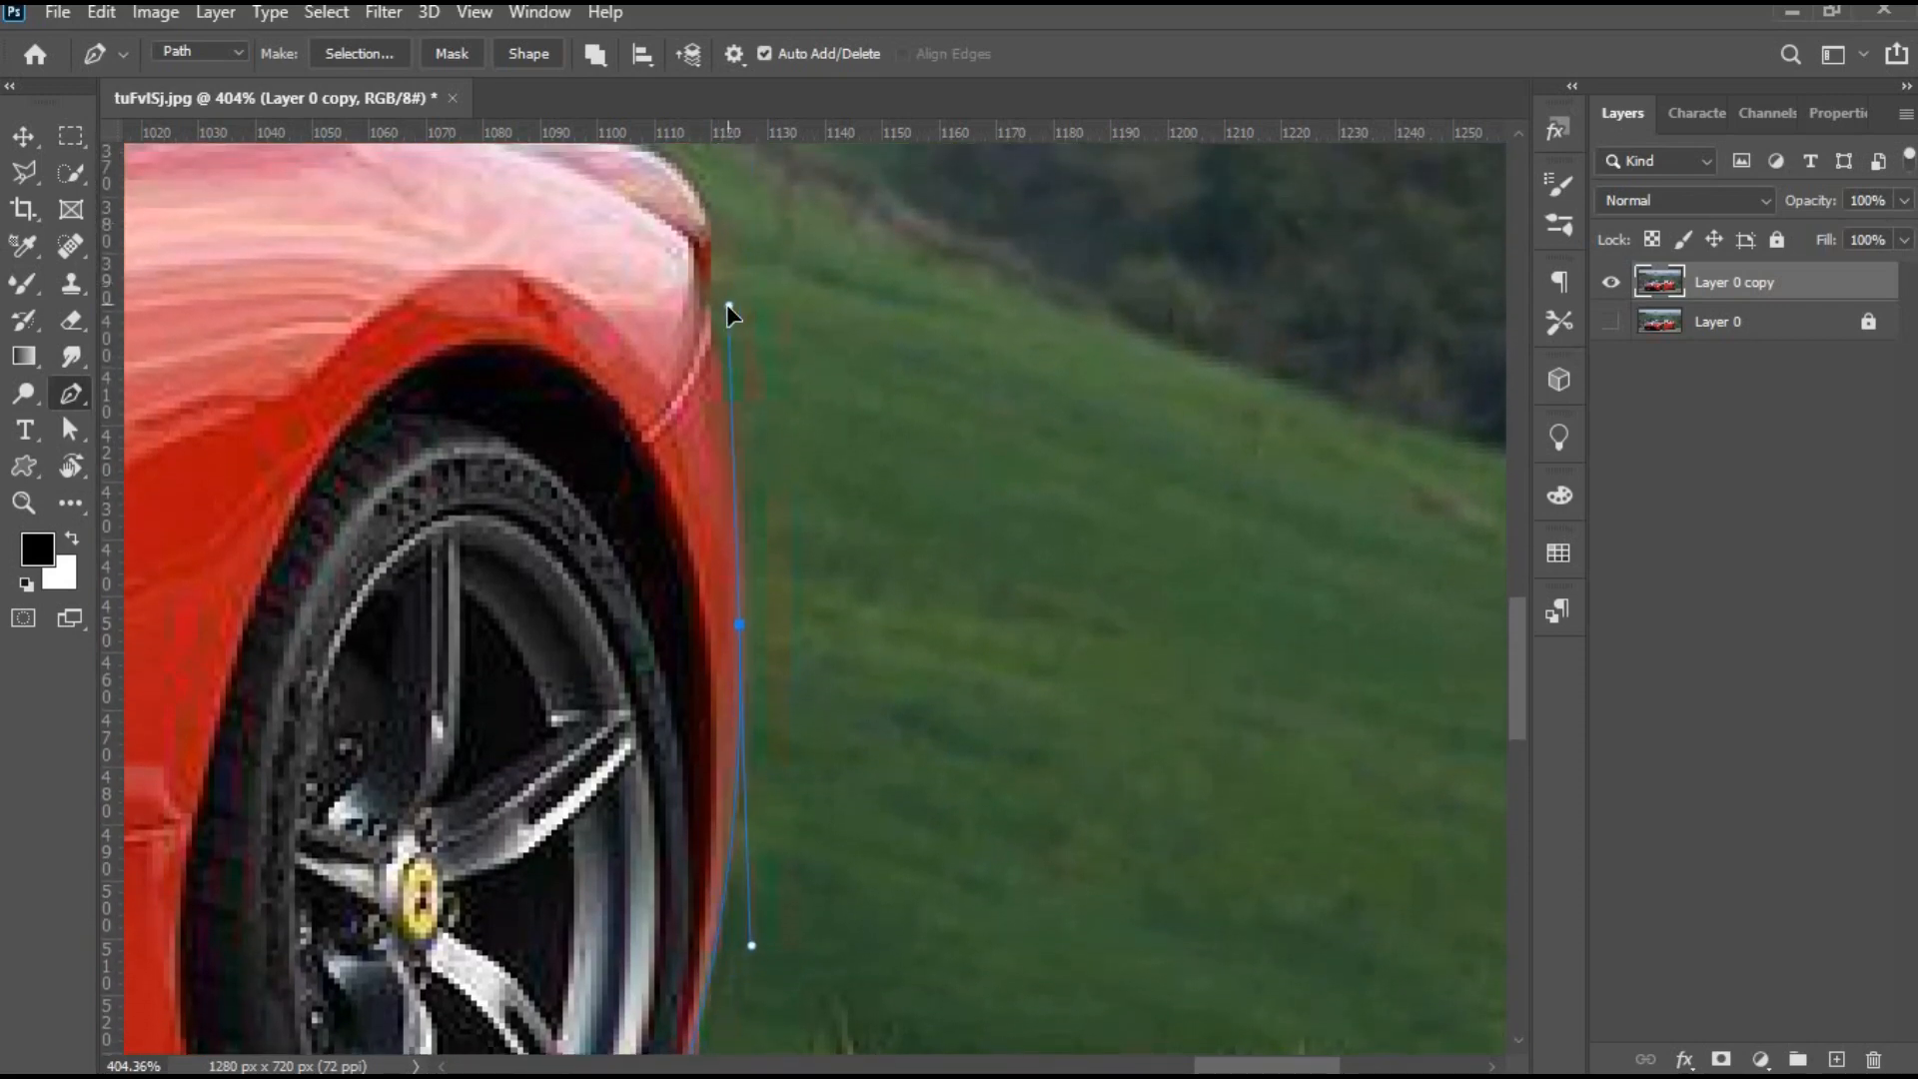
# Close the path around the road area below and behind the car, running outside the canvas back to the starting anchor.
pyautogui.scroll(-8, 839, 655)
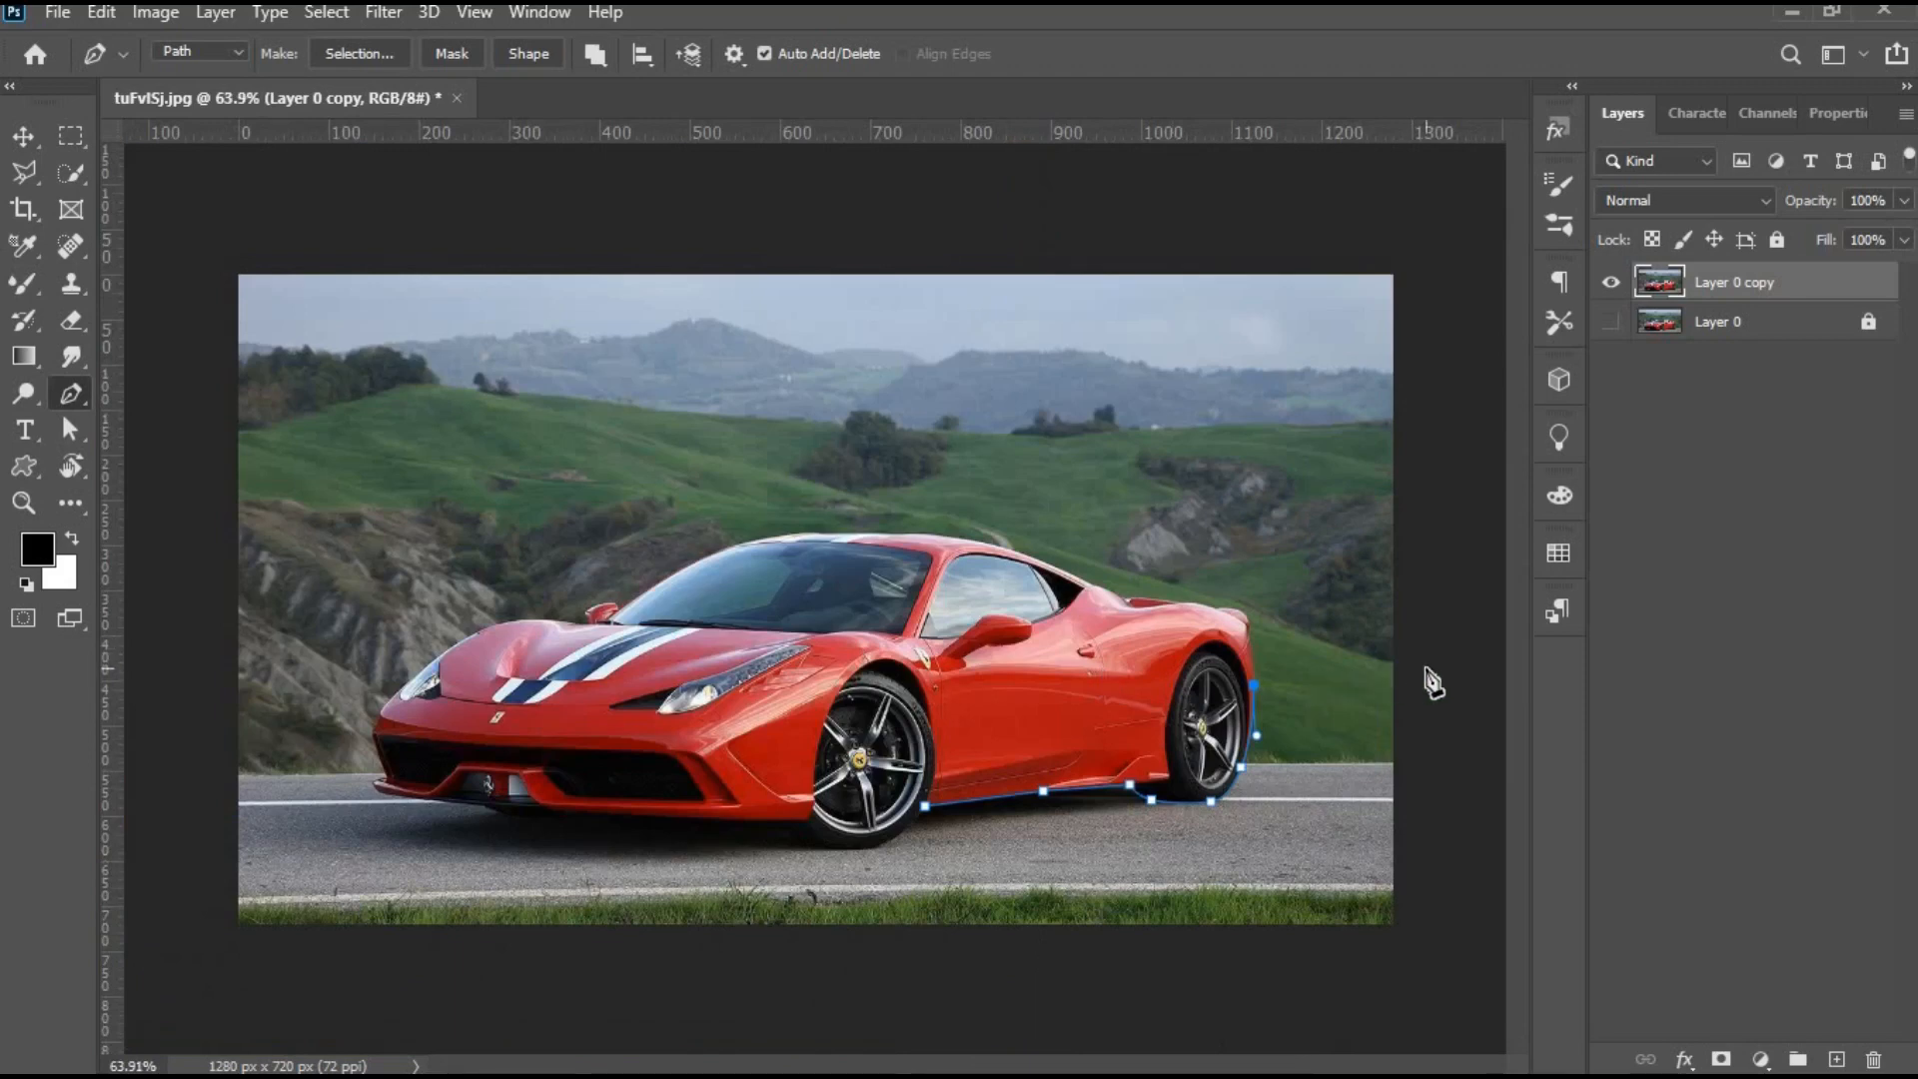
pyautogui.click(1425, 667)
pyautogui.click(1458, 846)
pyautogui.click(1459, 952)
pyautogui.click(1431, 957)
pyautogui.click(1230, 963)
pyautogui.click(924, 964)
pyautogui.click(924, 805)
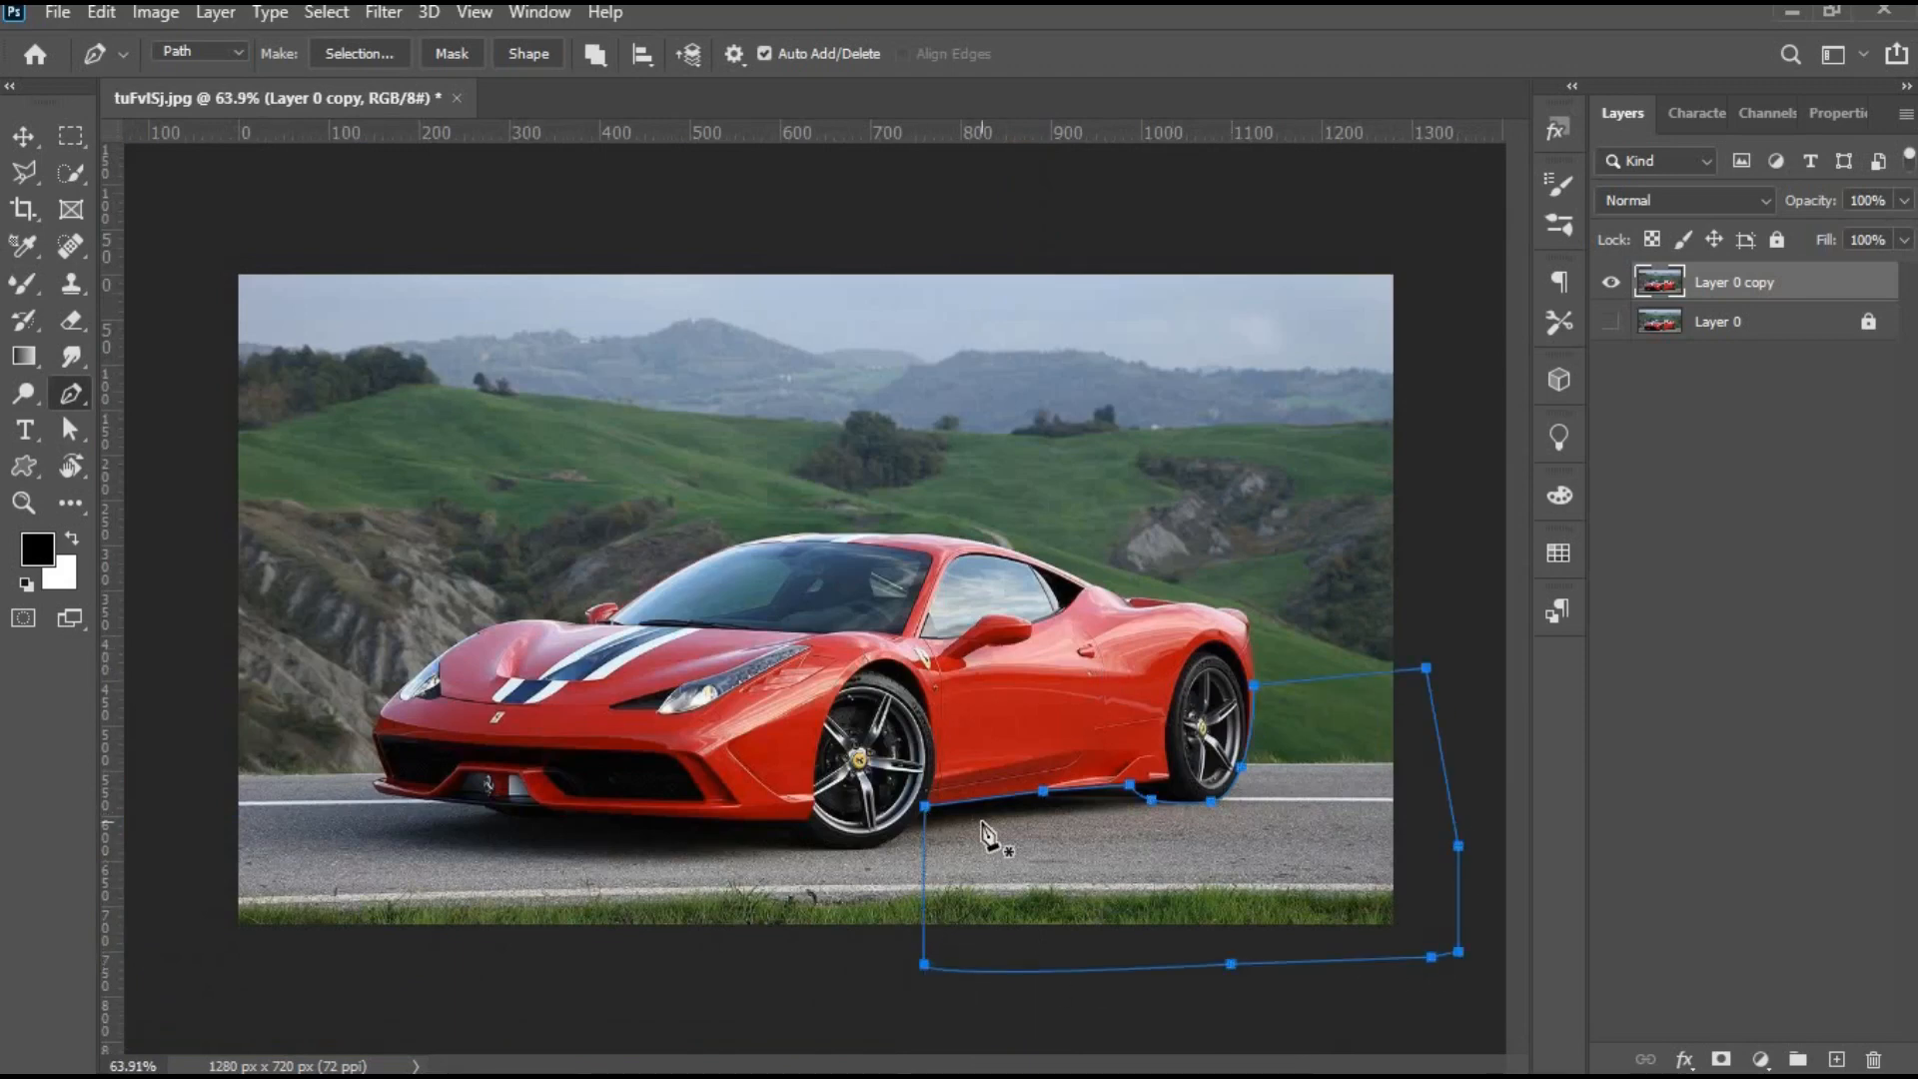
# Convert the closed path to a selection, delete the background inside it, and deselect.
pyautogui.hotkey('ctrl', 'Return')
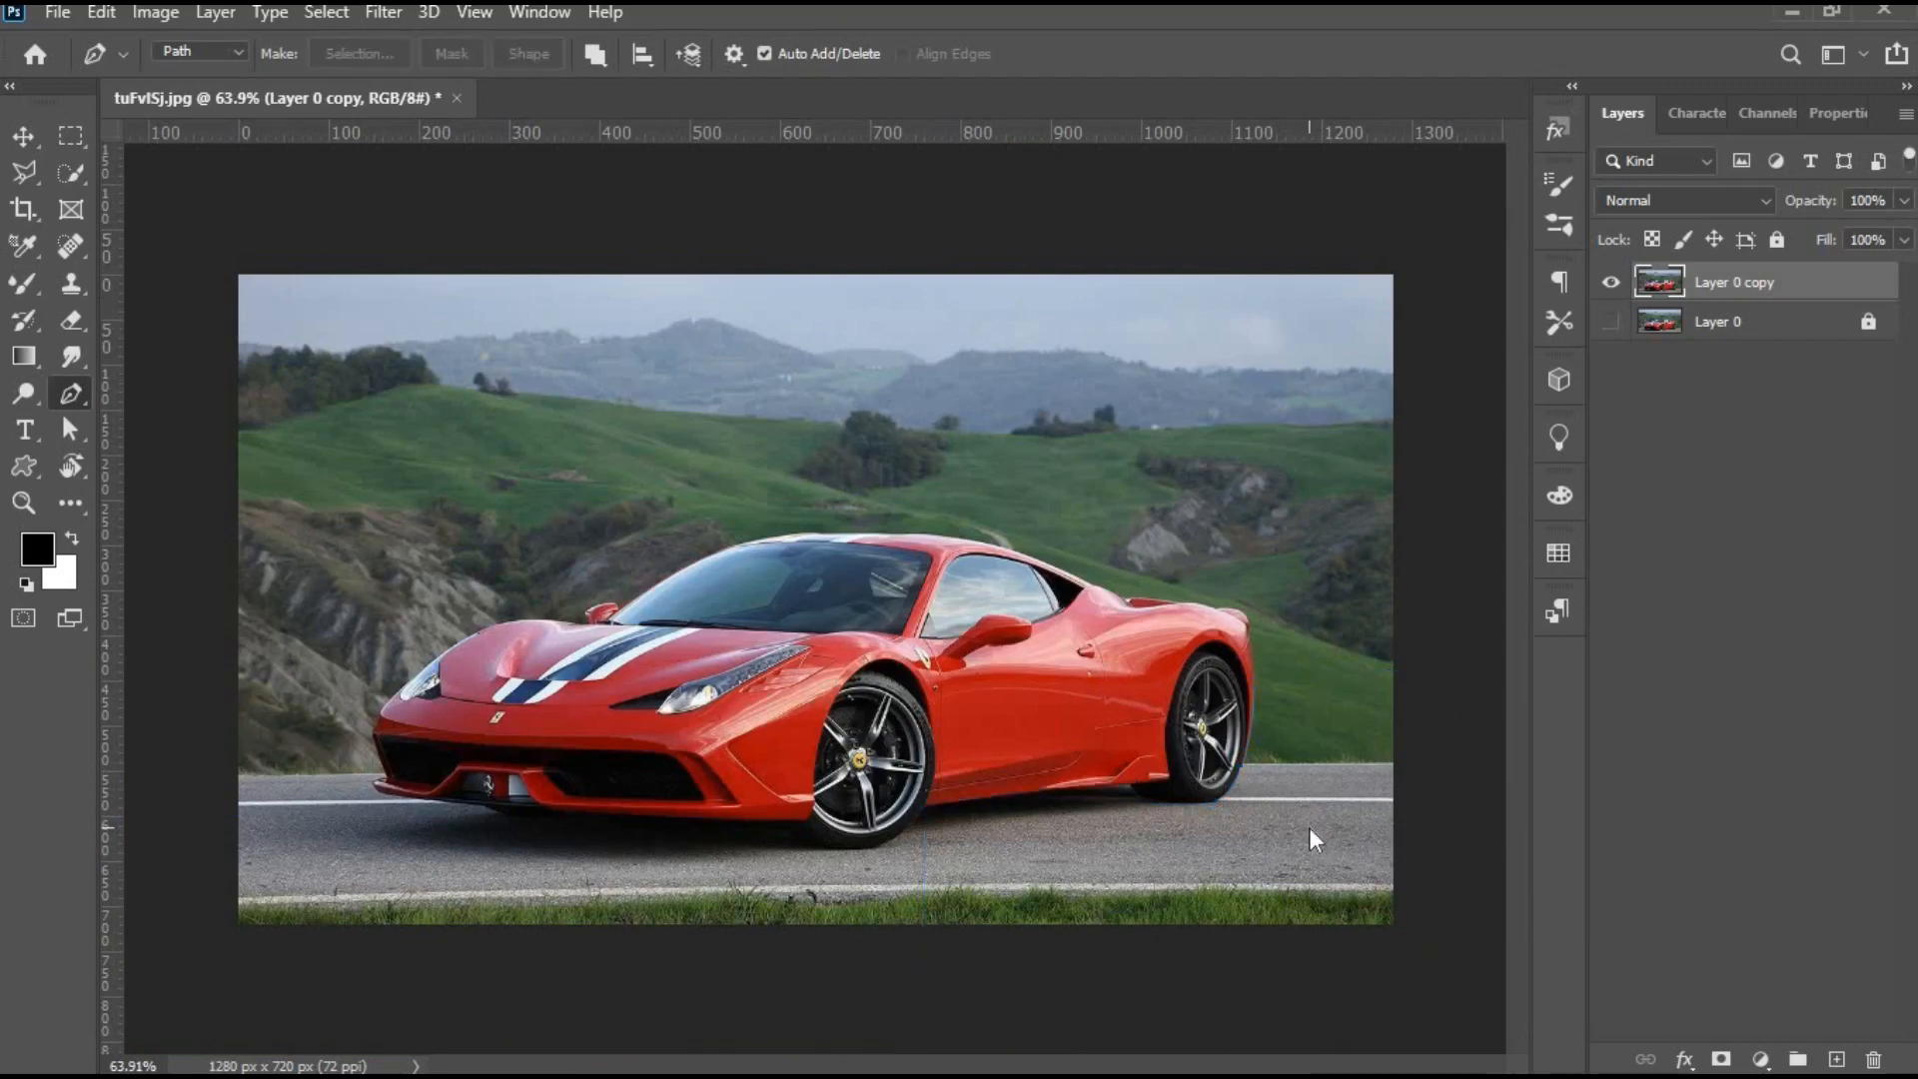
pyautogui.press('Delete')
pyautogui.hotkey('ctrl', 'd')
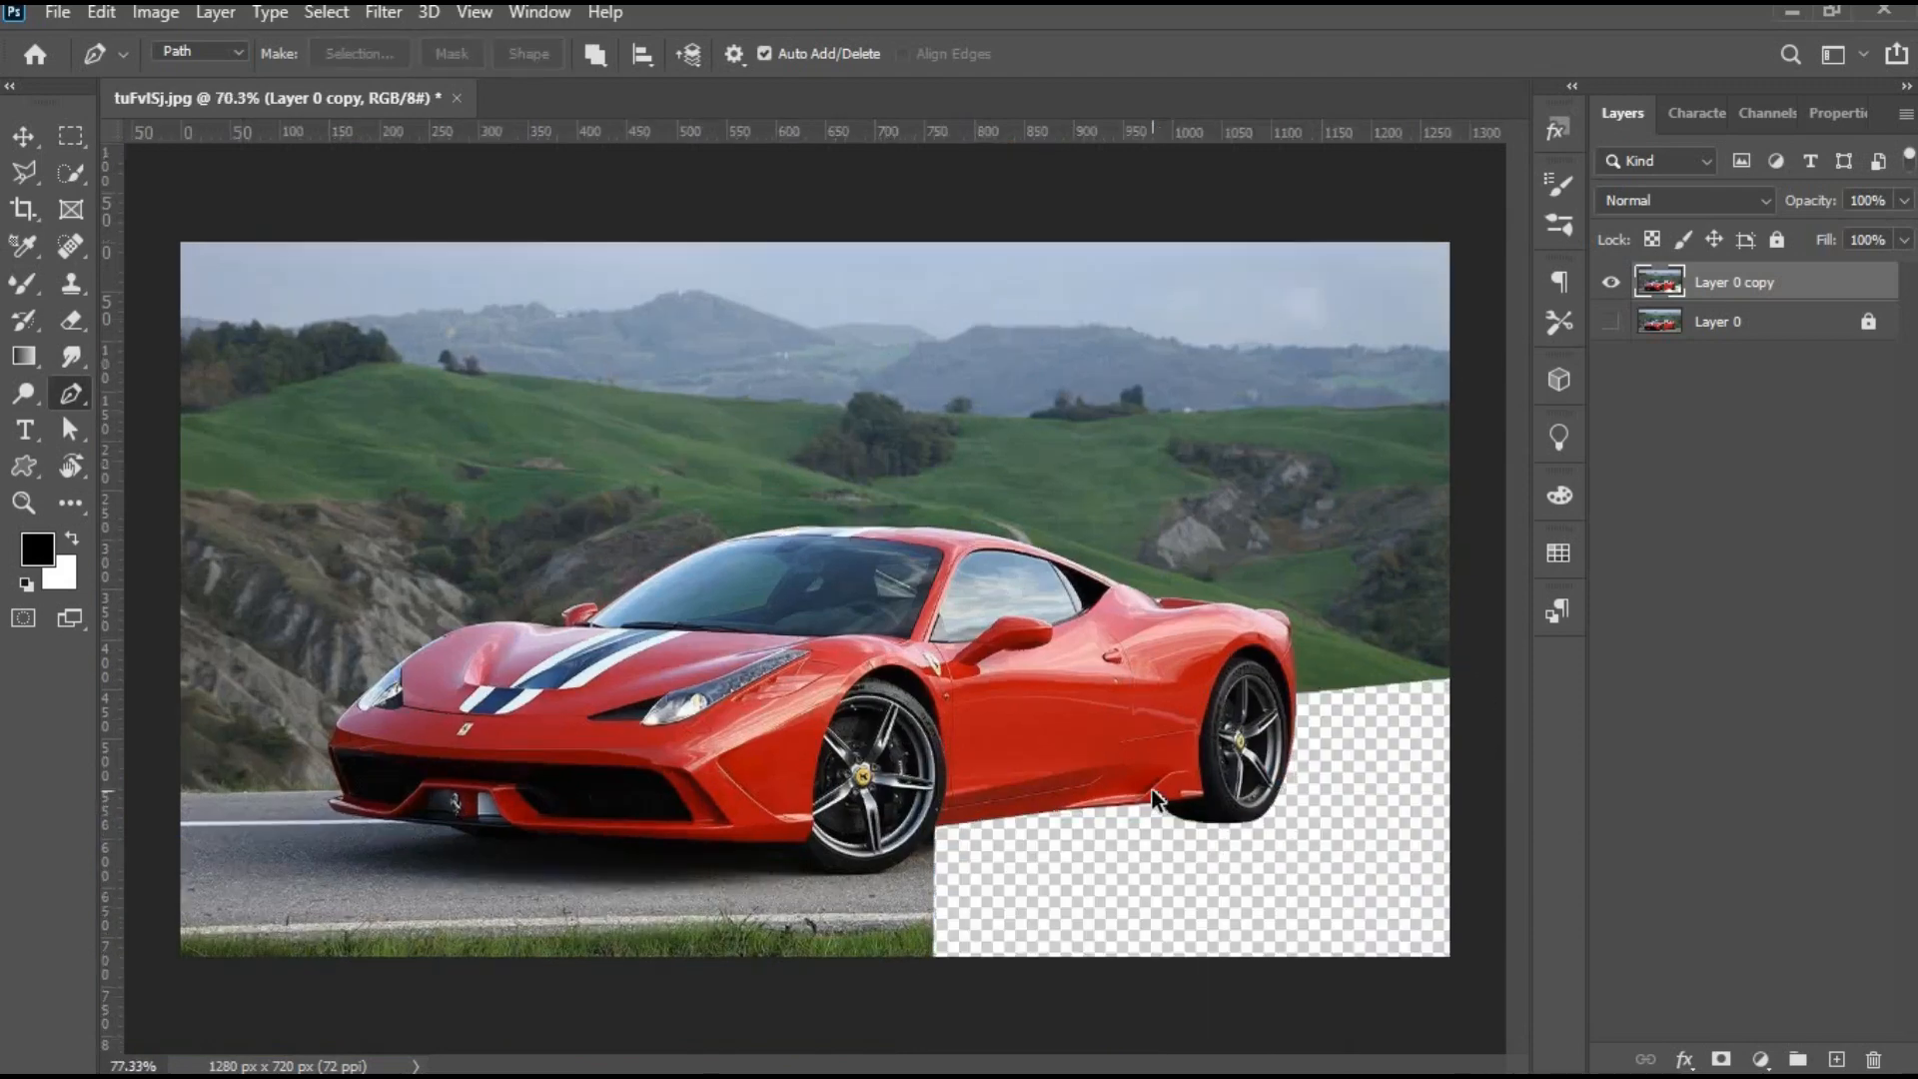
# Start a new path at the removed area's upper edge and trace up the rear bumper to the tail corner.
pyautogui.scroll(5, 1153, 789)
pyautogui.scroll(5, 813, 632)
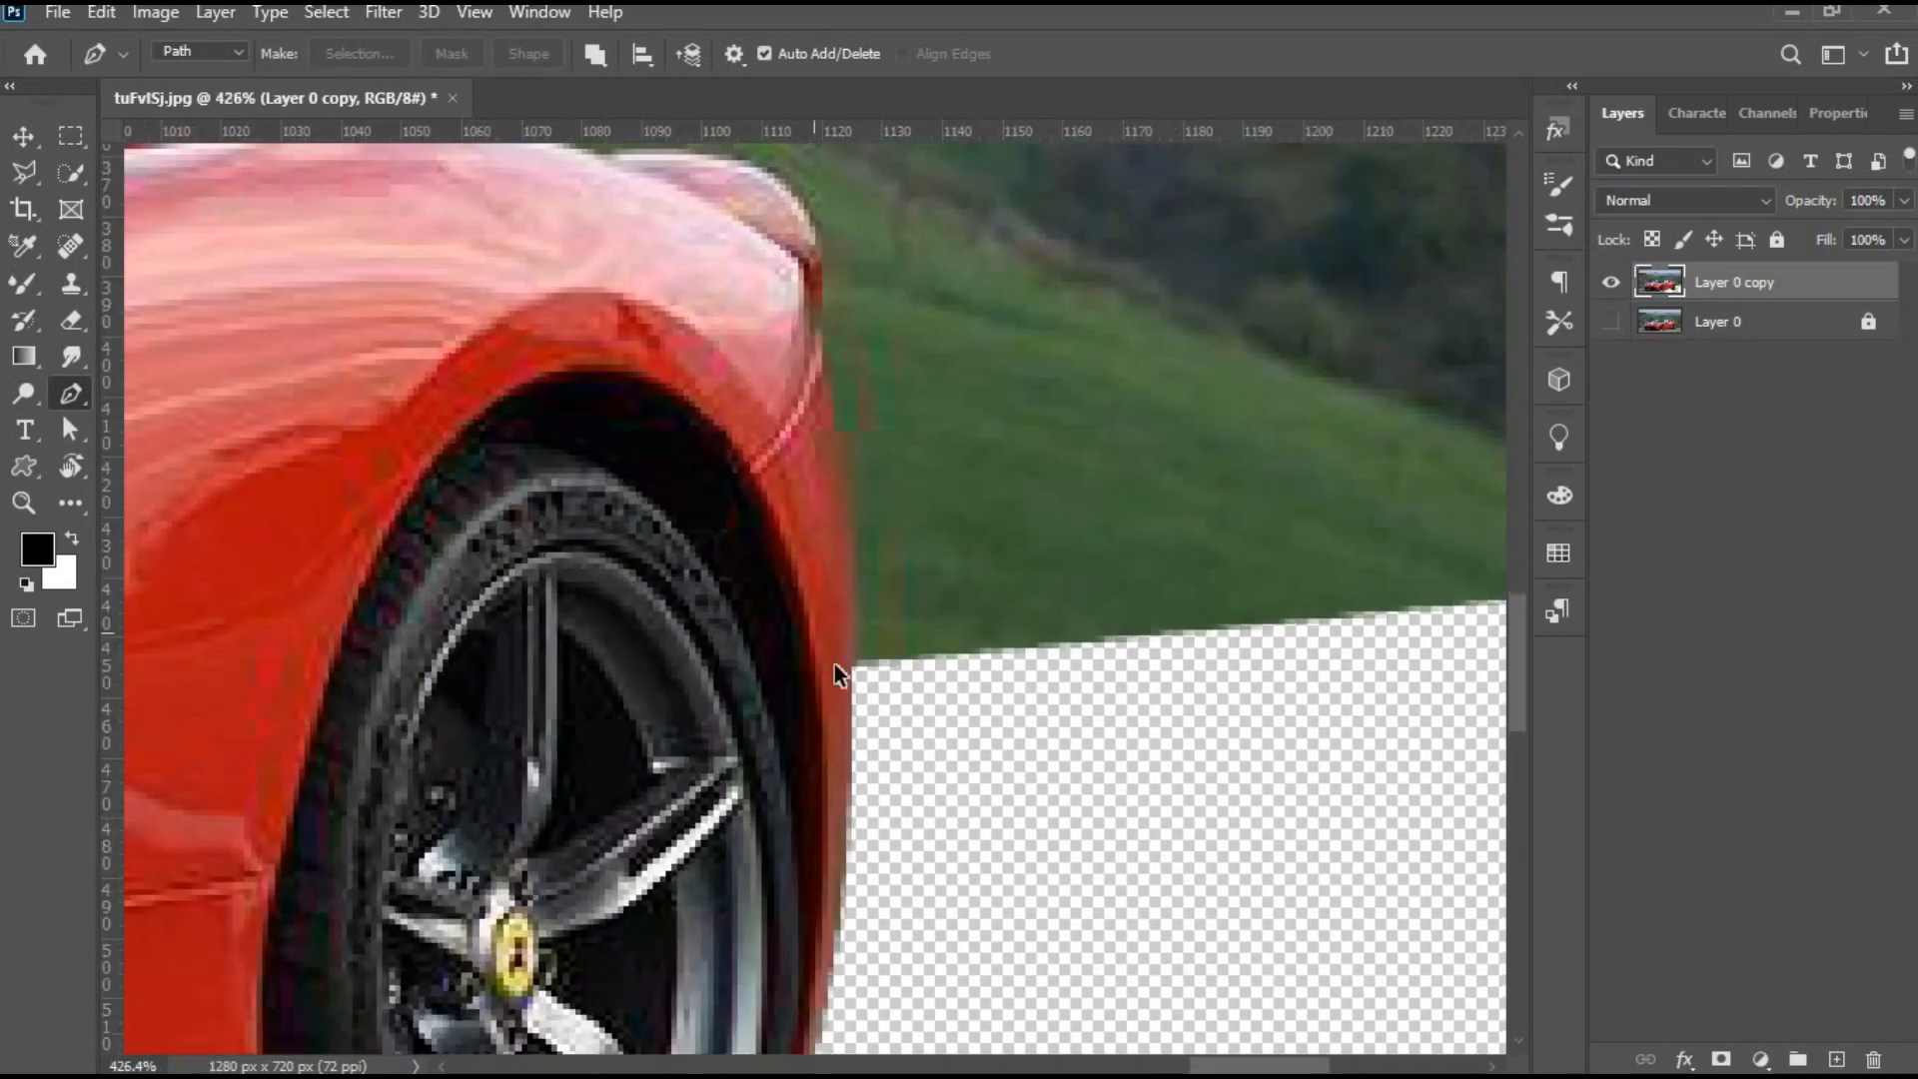
pyautogui.click(846, 660)
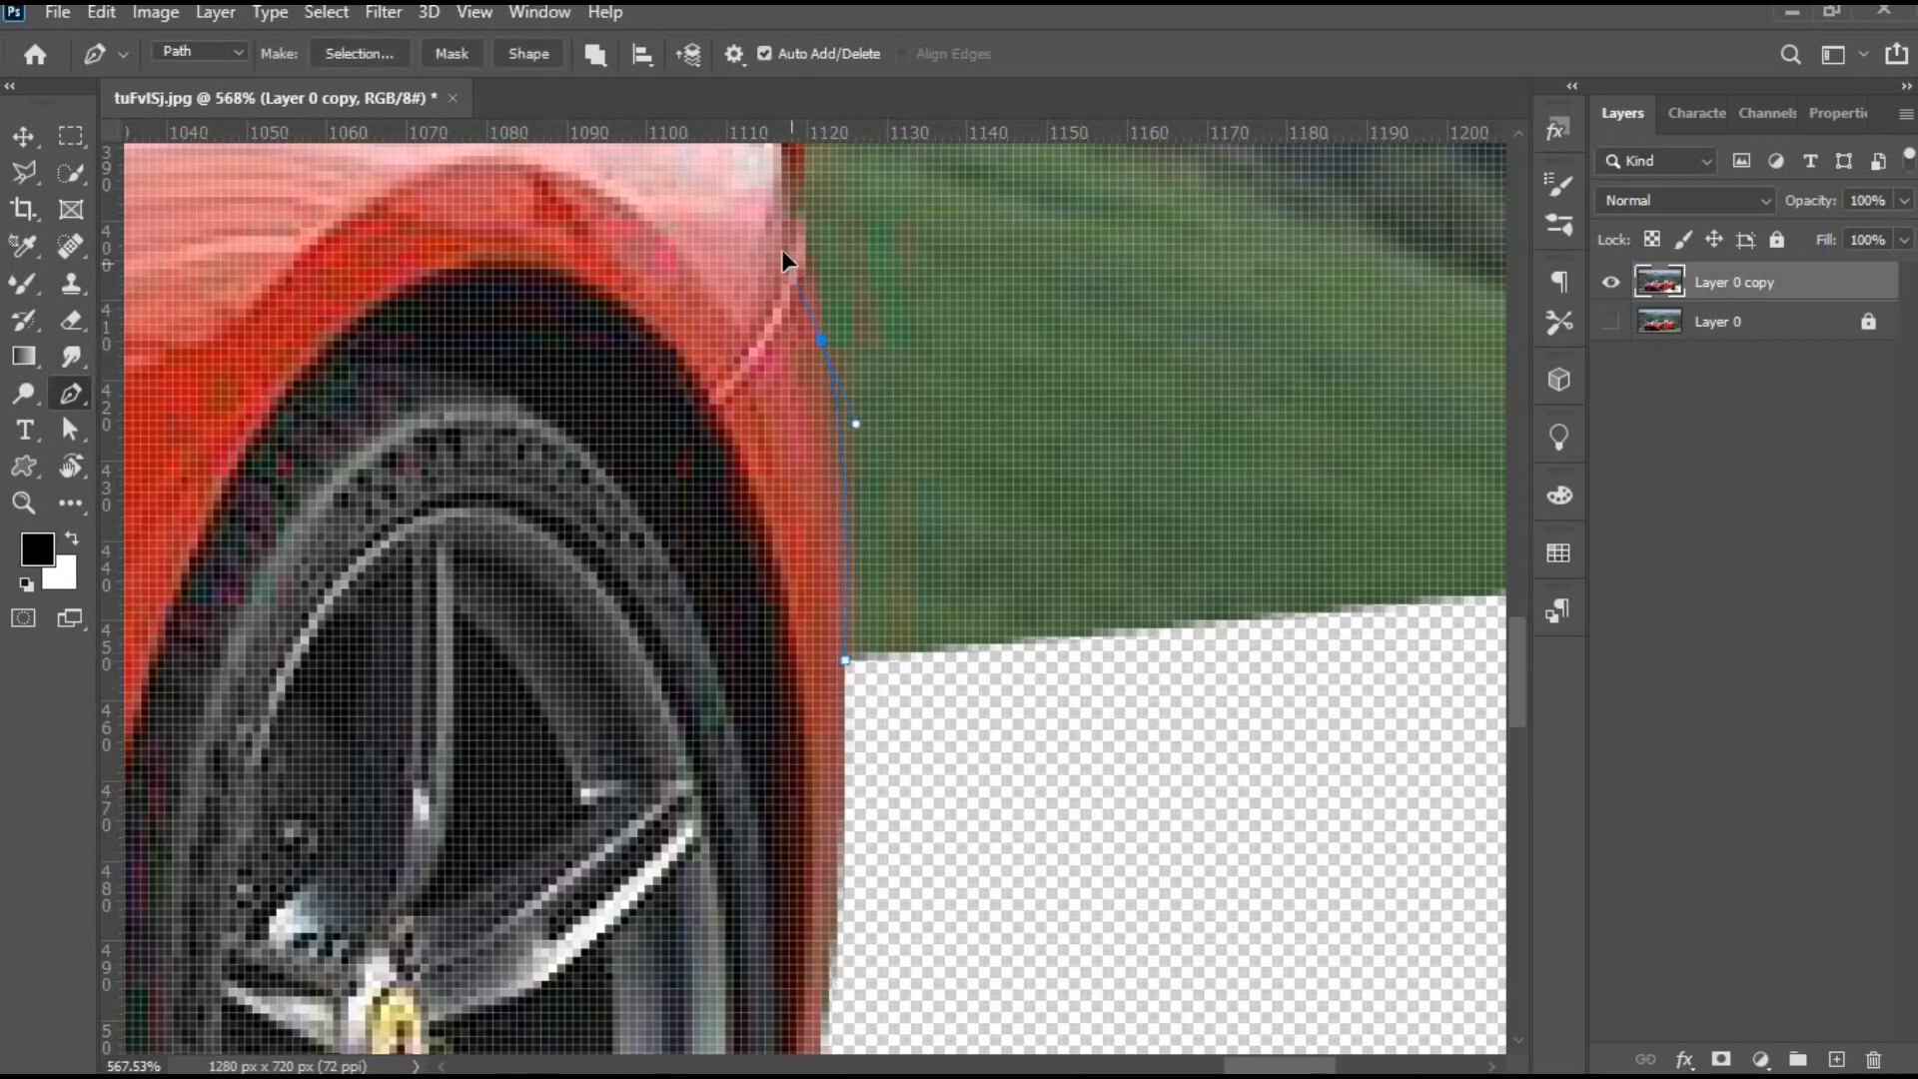
pyautogui.moveTo(781, 248); pyautogui.dragTo(784, 250)
pyautogui.keyDown('alt'); pyautogui.click(822, 341); pyautogui.keyUp('alt')
pyautogui.moveTo(887, 384); pyautogui.dragTo(931, 847)
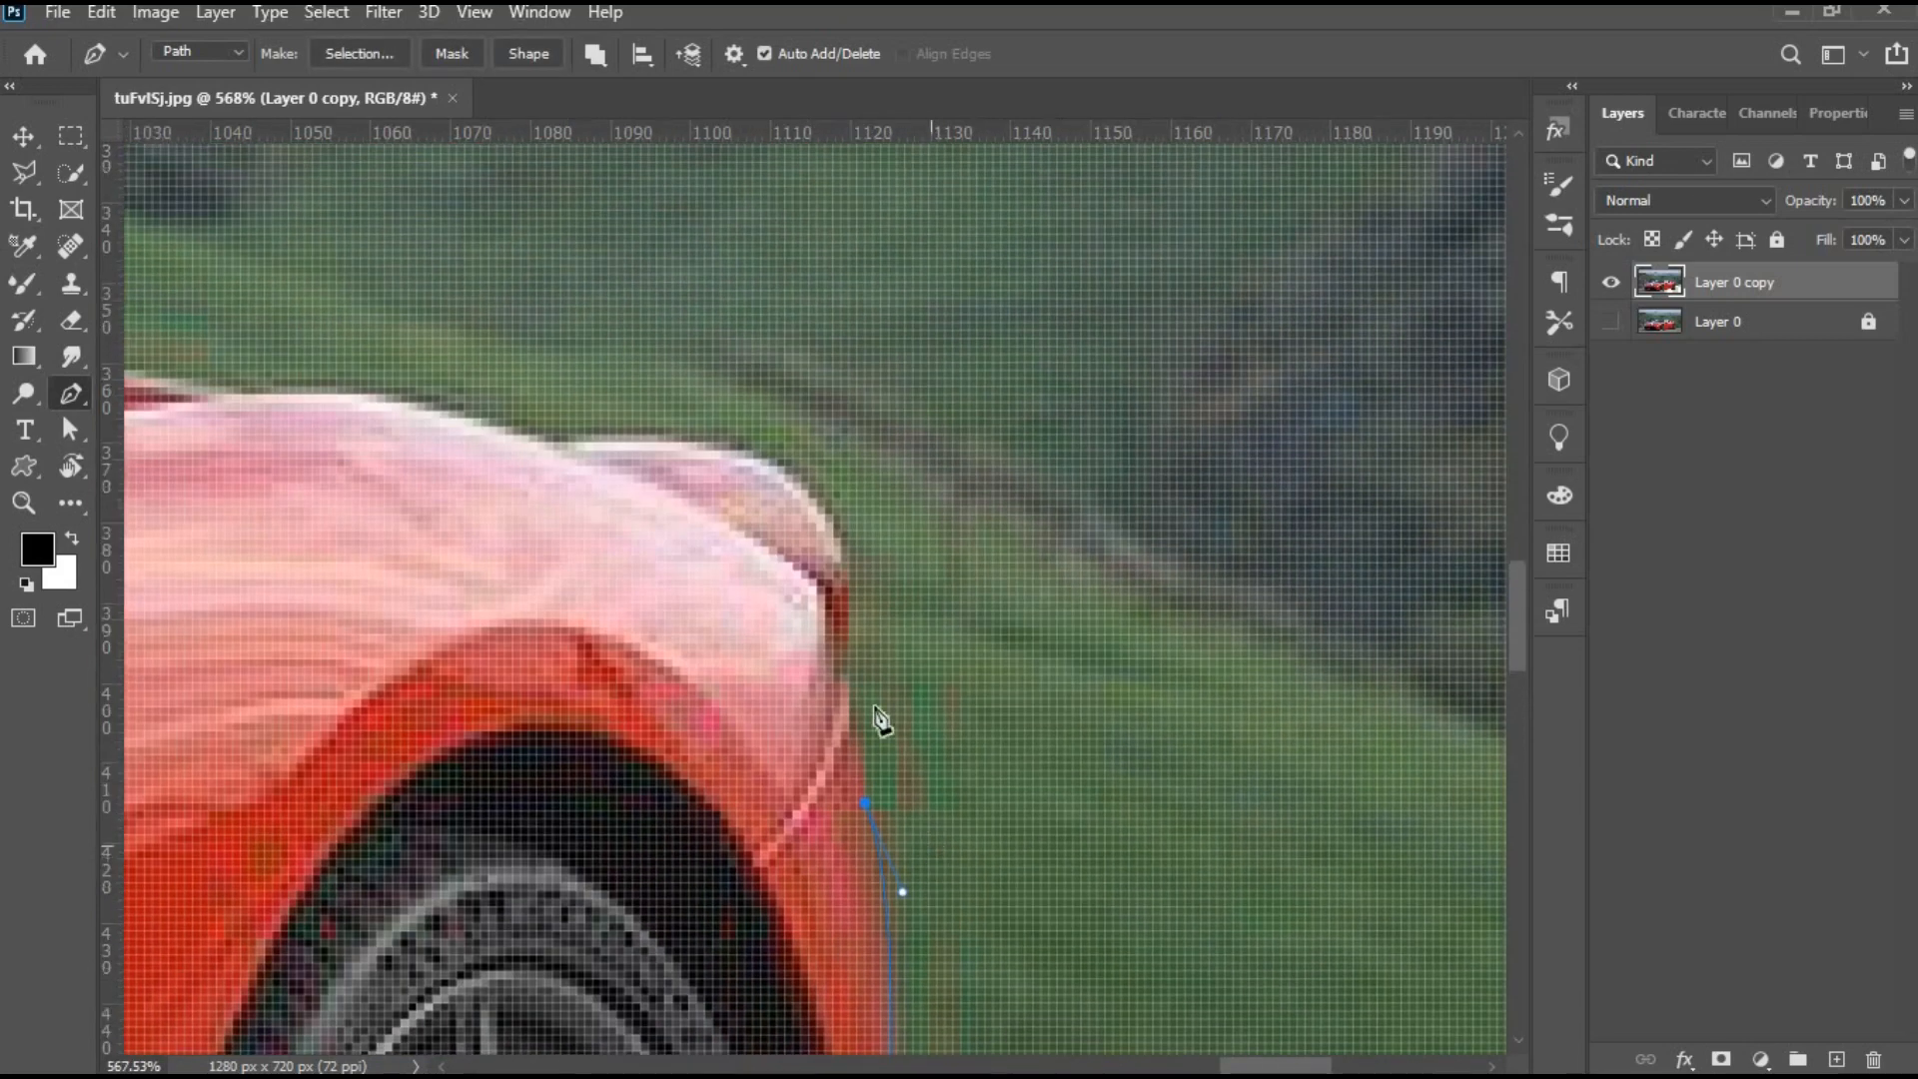
pyautogui.moveTo(843, 661); pyautogui.dragTo(836, 649)
pyautogui.keyDown('alt'); pyautogui.click(849, 675); pyautogui.keyUp('alt')
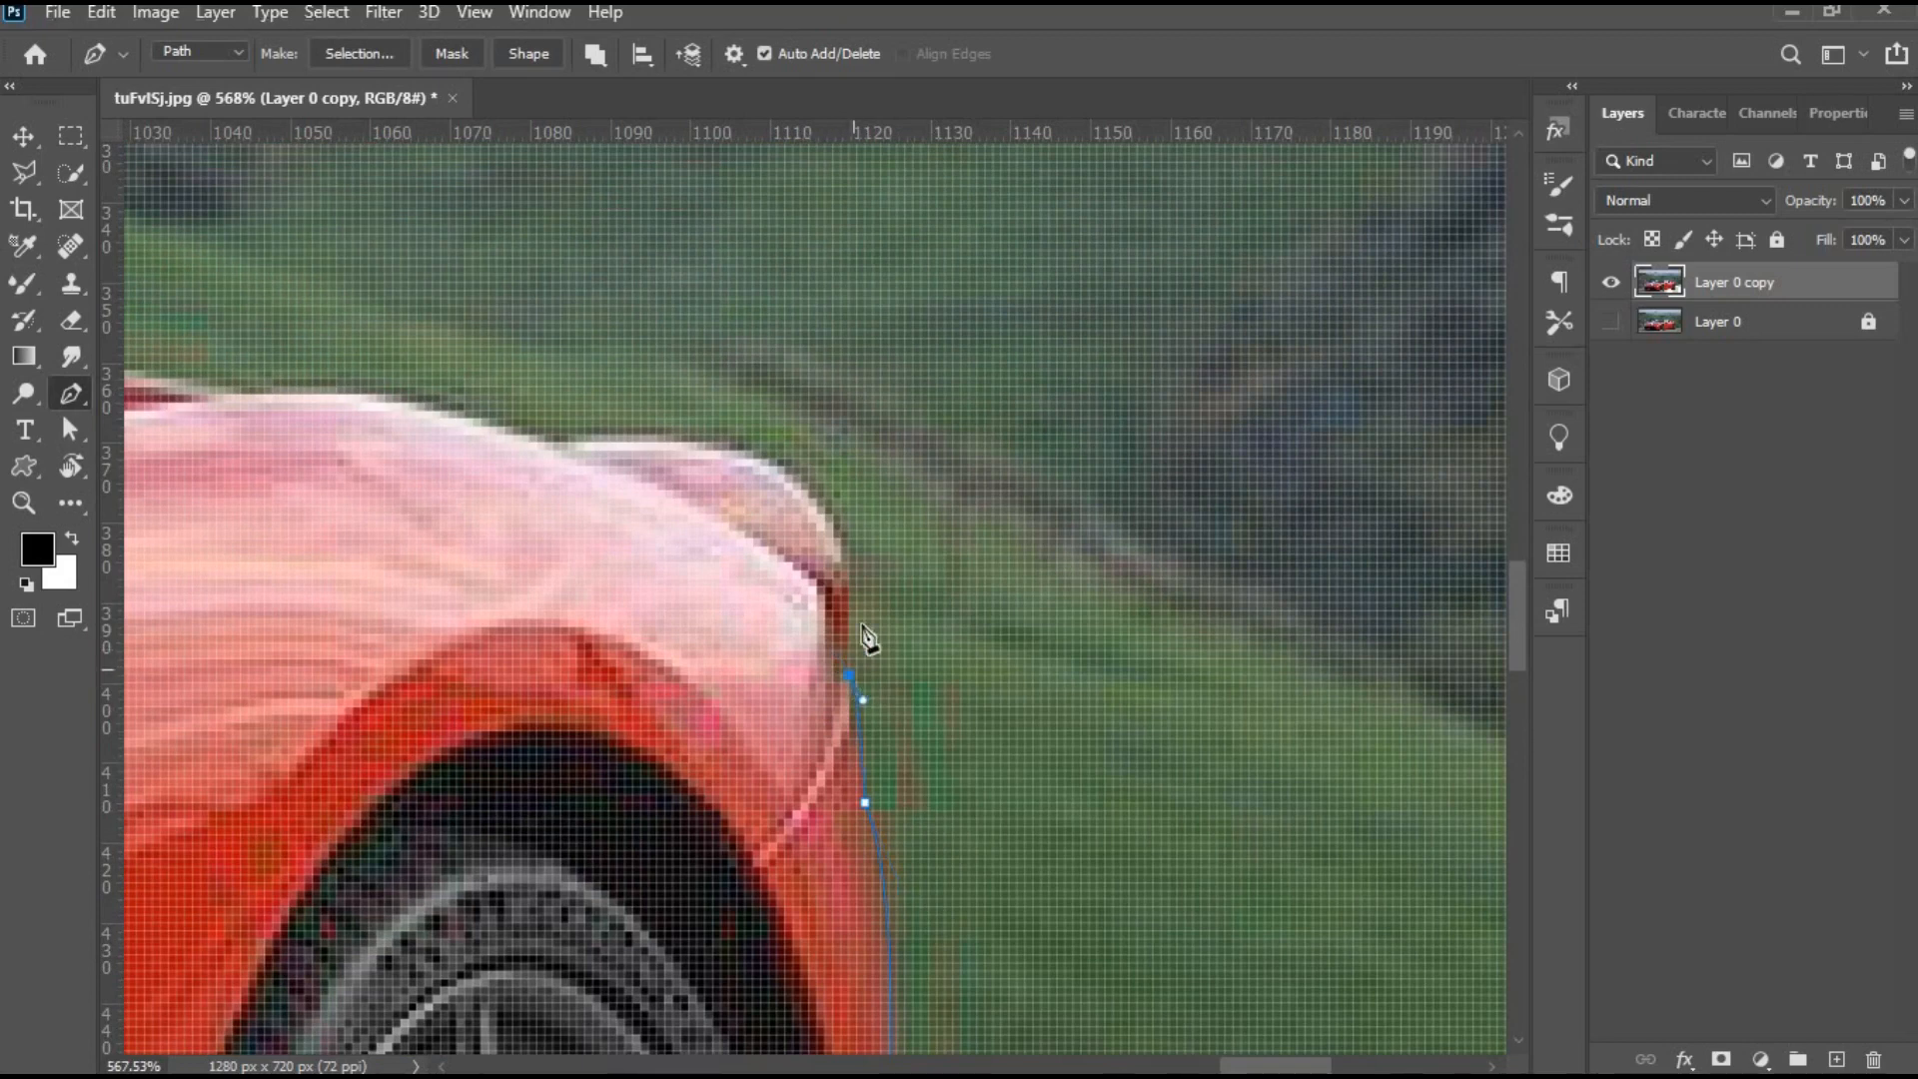
# Trace the rounded upper tail corner with curved segments up to where it meets the rear fender.
pyautogui.moveTo(723, 415)
pyautogui.mouseDown()
pyautogui.moveTo(683, 378)
pyautogui.moveTo(695, 413)
pyautogui.mouseUp()
pyautogui.keyDown('alt'); pyautogui.click(785, 467); pyautogui.keyUp('alt')
pyautogui.moveTo(756, 558); pyautogui.dragTo(1000, 815)
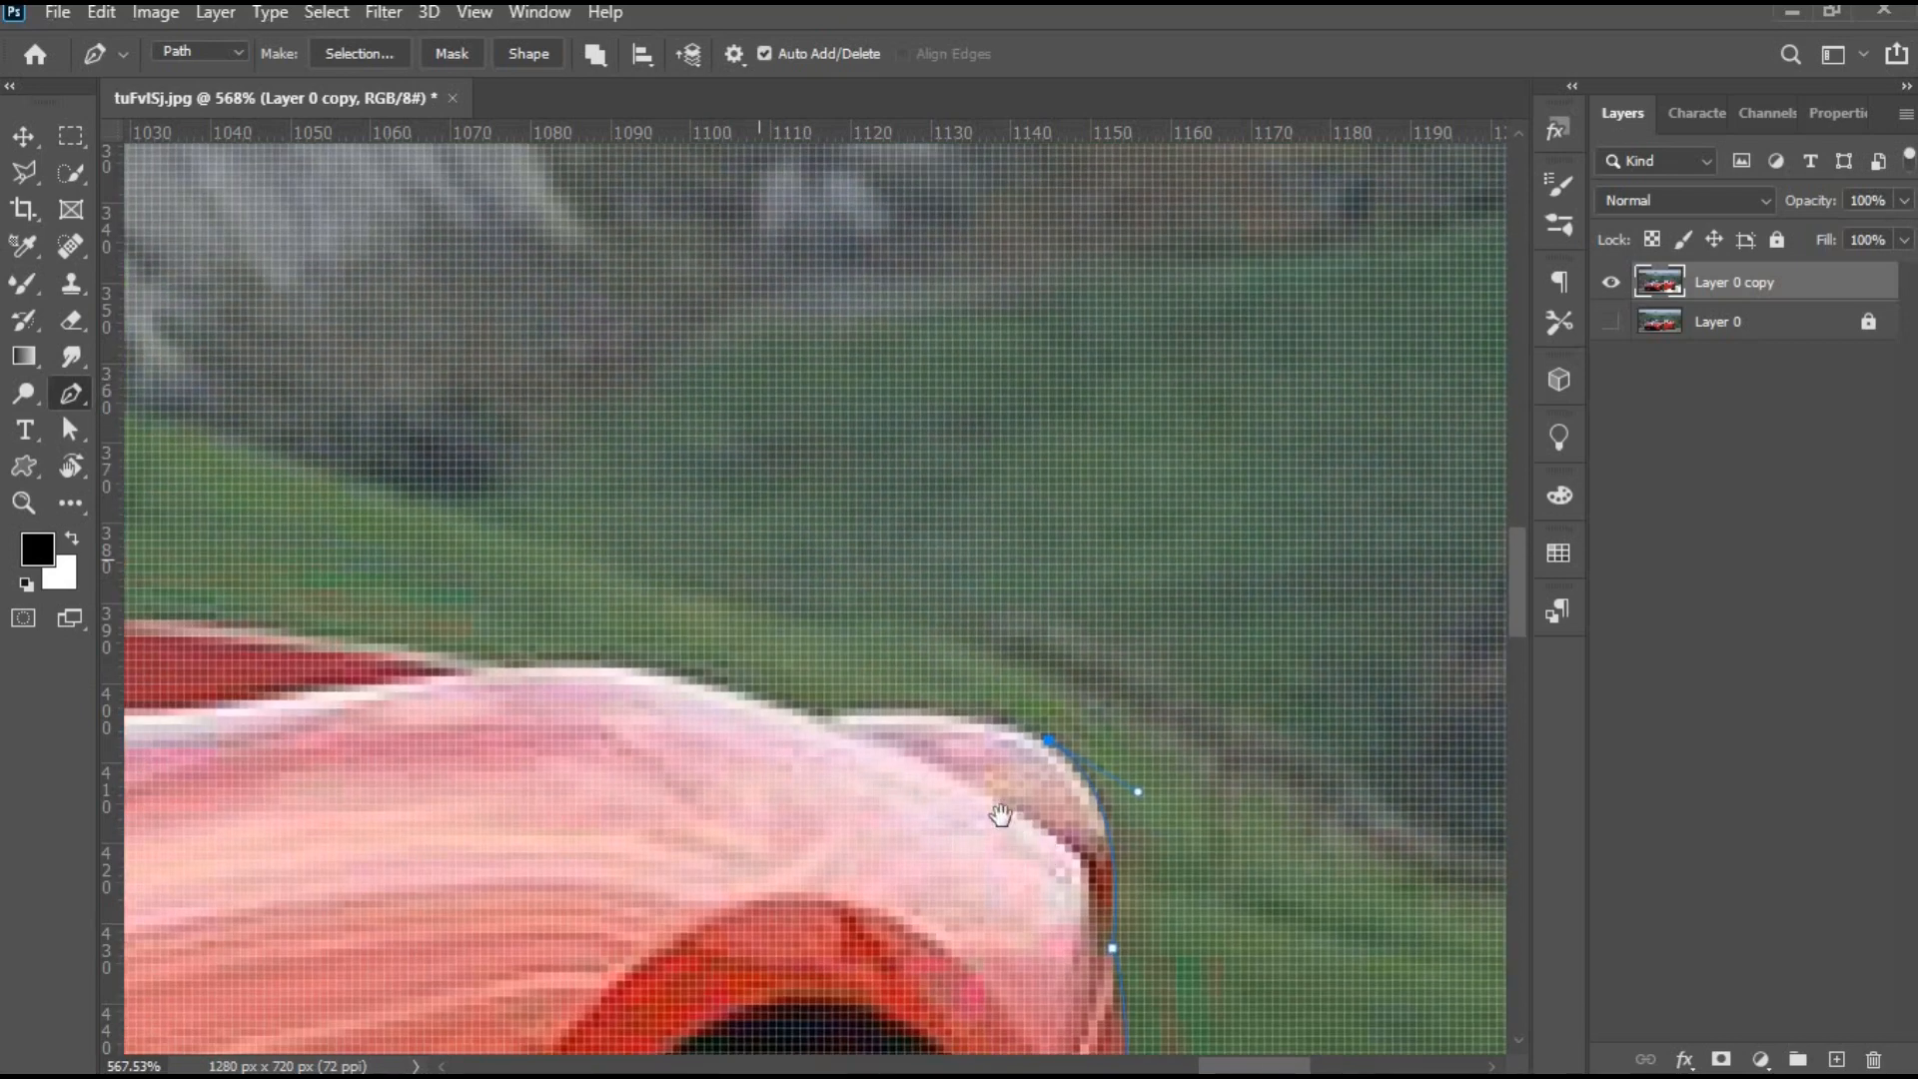
pyautogui.moveTo(824, 716); pyautogui.dragTo(1211, 698)
pyautogui.keyDown('alt'); pyautogui.click(824, 716); pyautogui.keyUp('alt')
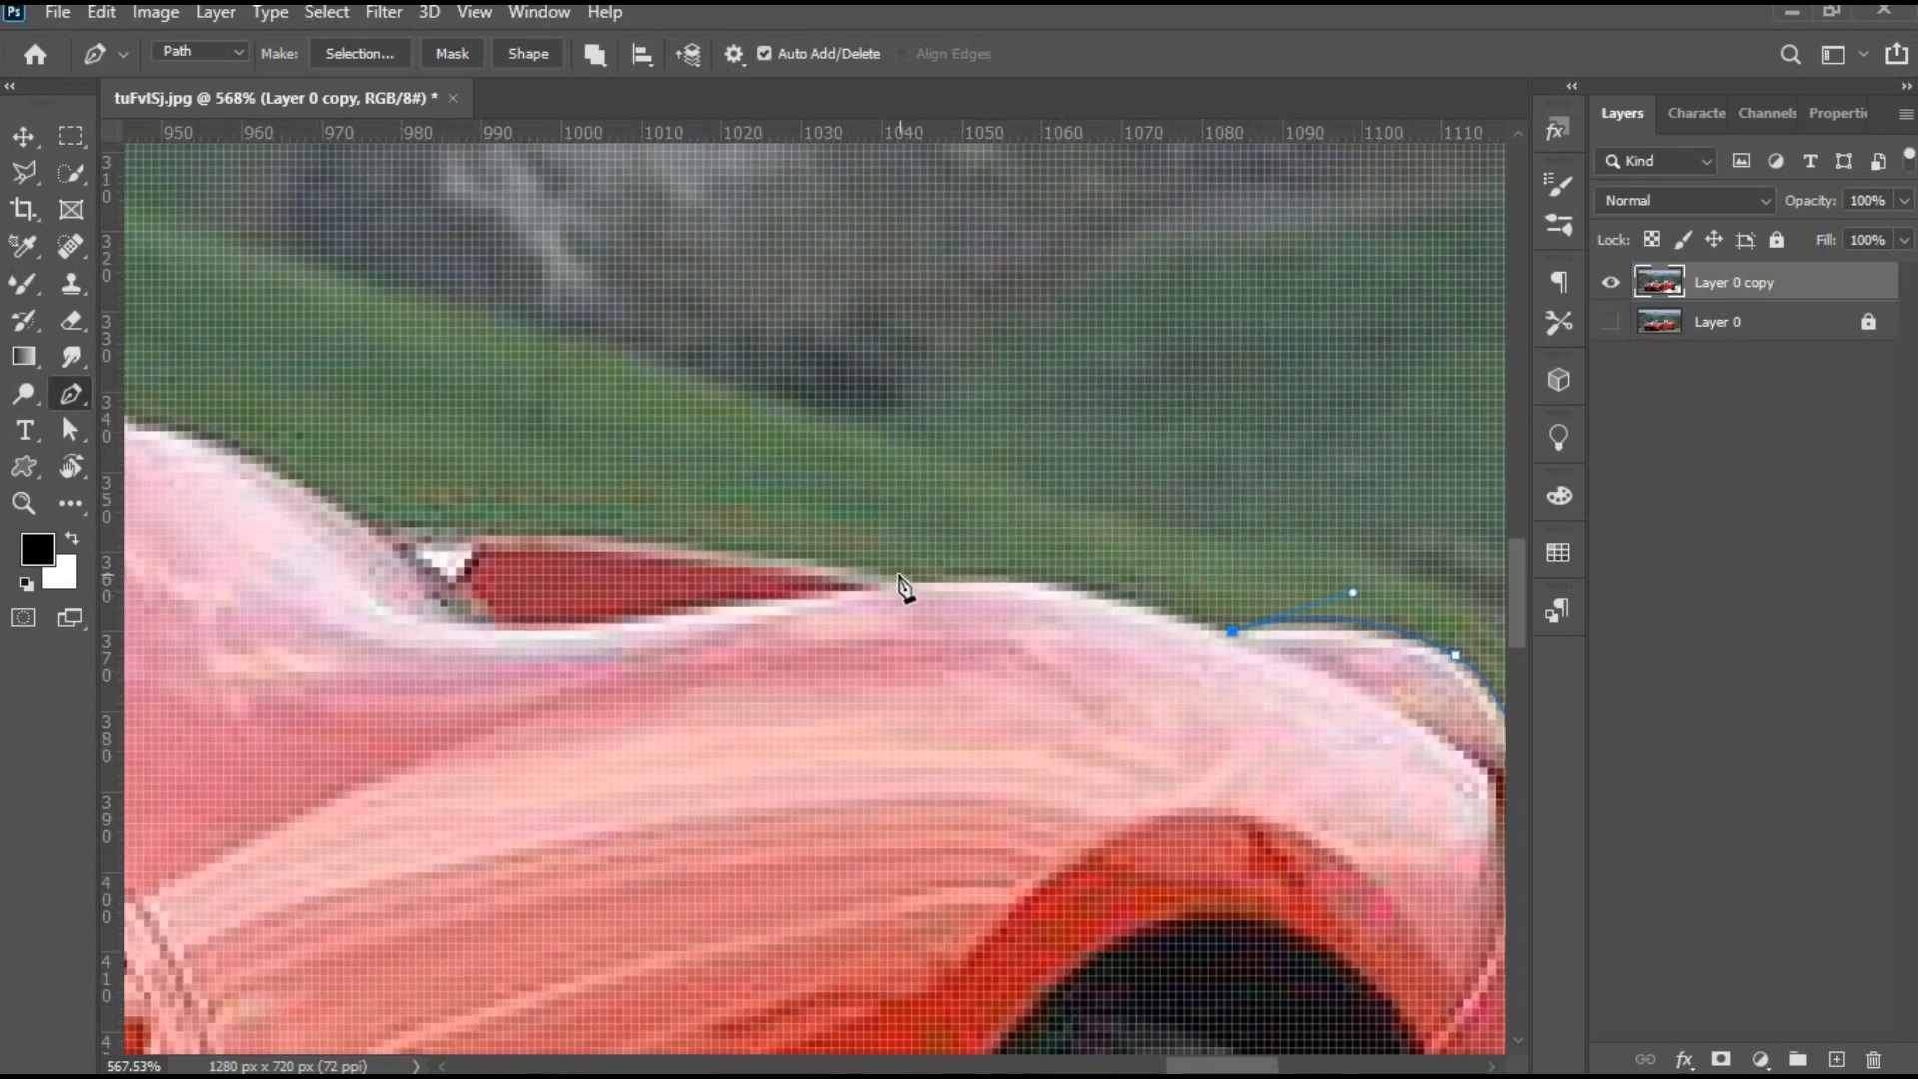
# Continue the path forward over the rear fender and the rear deck edge to the base of the sloping roofline.
pyautogui.moveTo(897, 576); pyautogui.dragTo(712, 587)
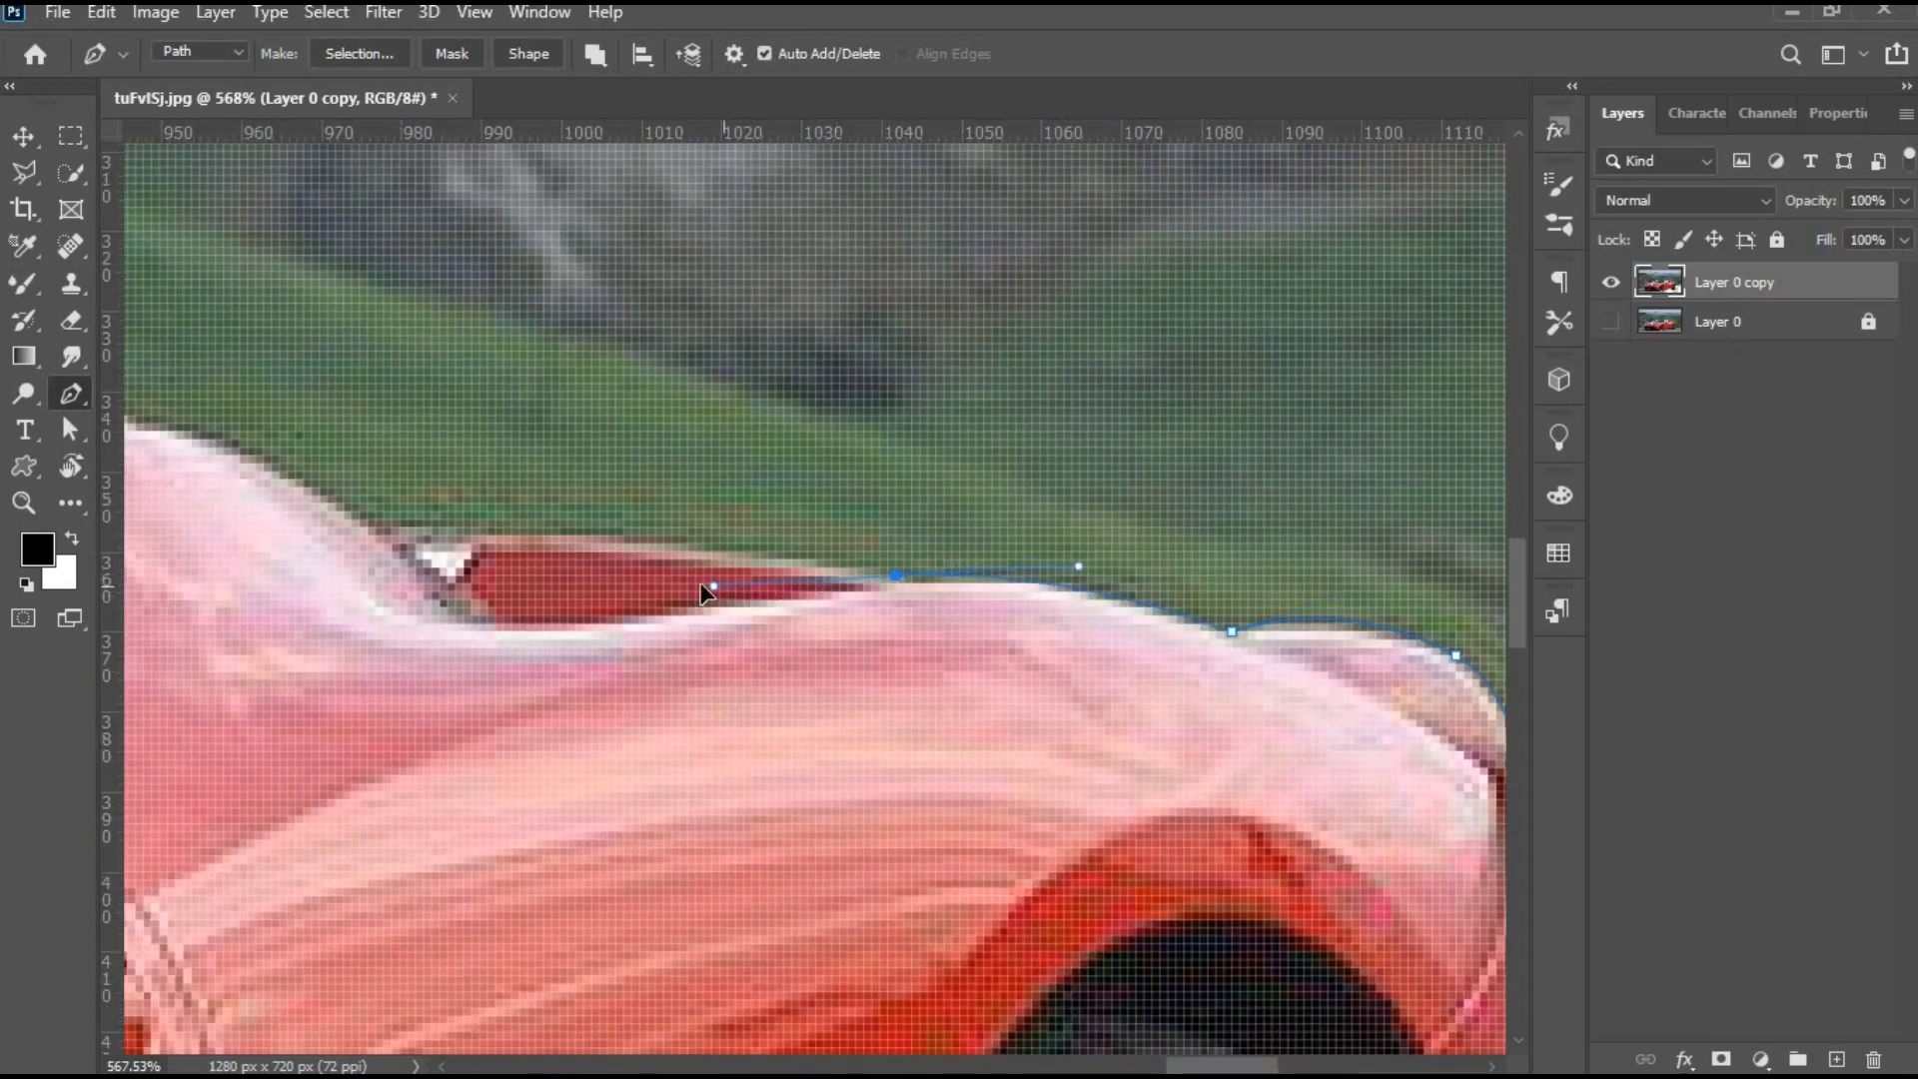
pyautogui.keyDown('alt'); pyautogui.click(896, 577); pyautogui.keyUp('alt')
pyautogui.moveTo(1002, 640); pyautogui.dragTo(1356, 721)
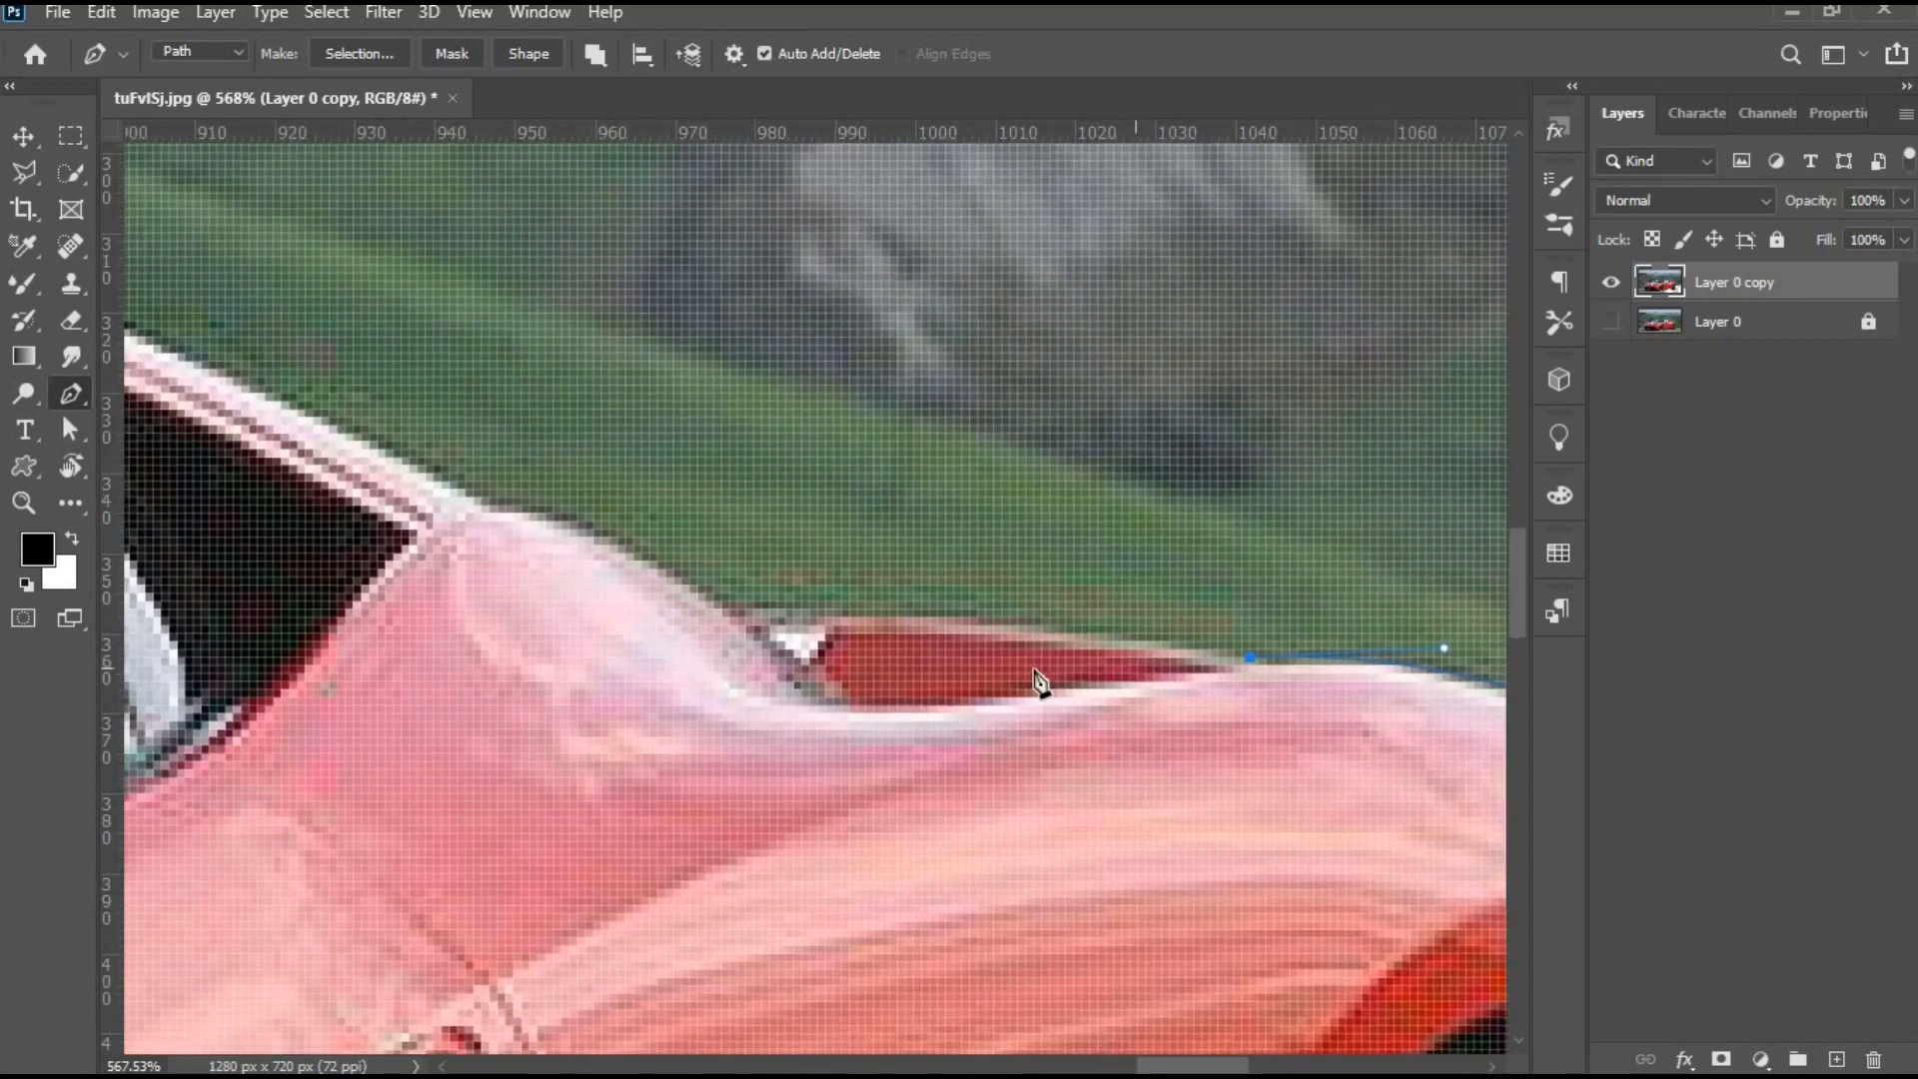
pyautogui.moveTo(825, 609); pyautogui.dragTo(919, 595)
pyautogui.keyDown('alt'); pyautogui.click(824, 609); pyautogui.keyUp('alt')
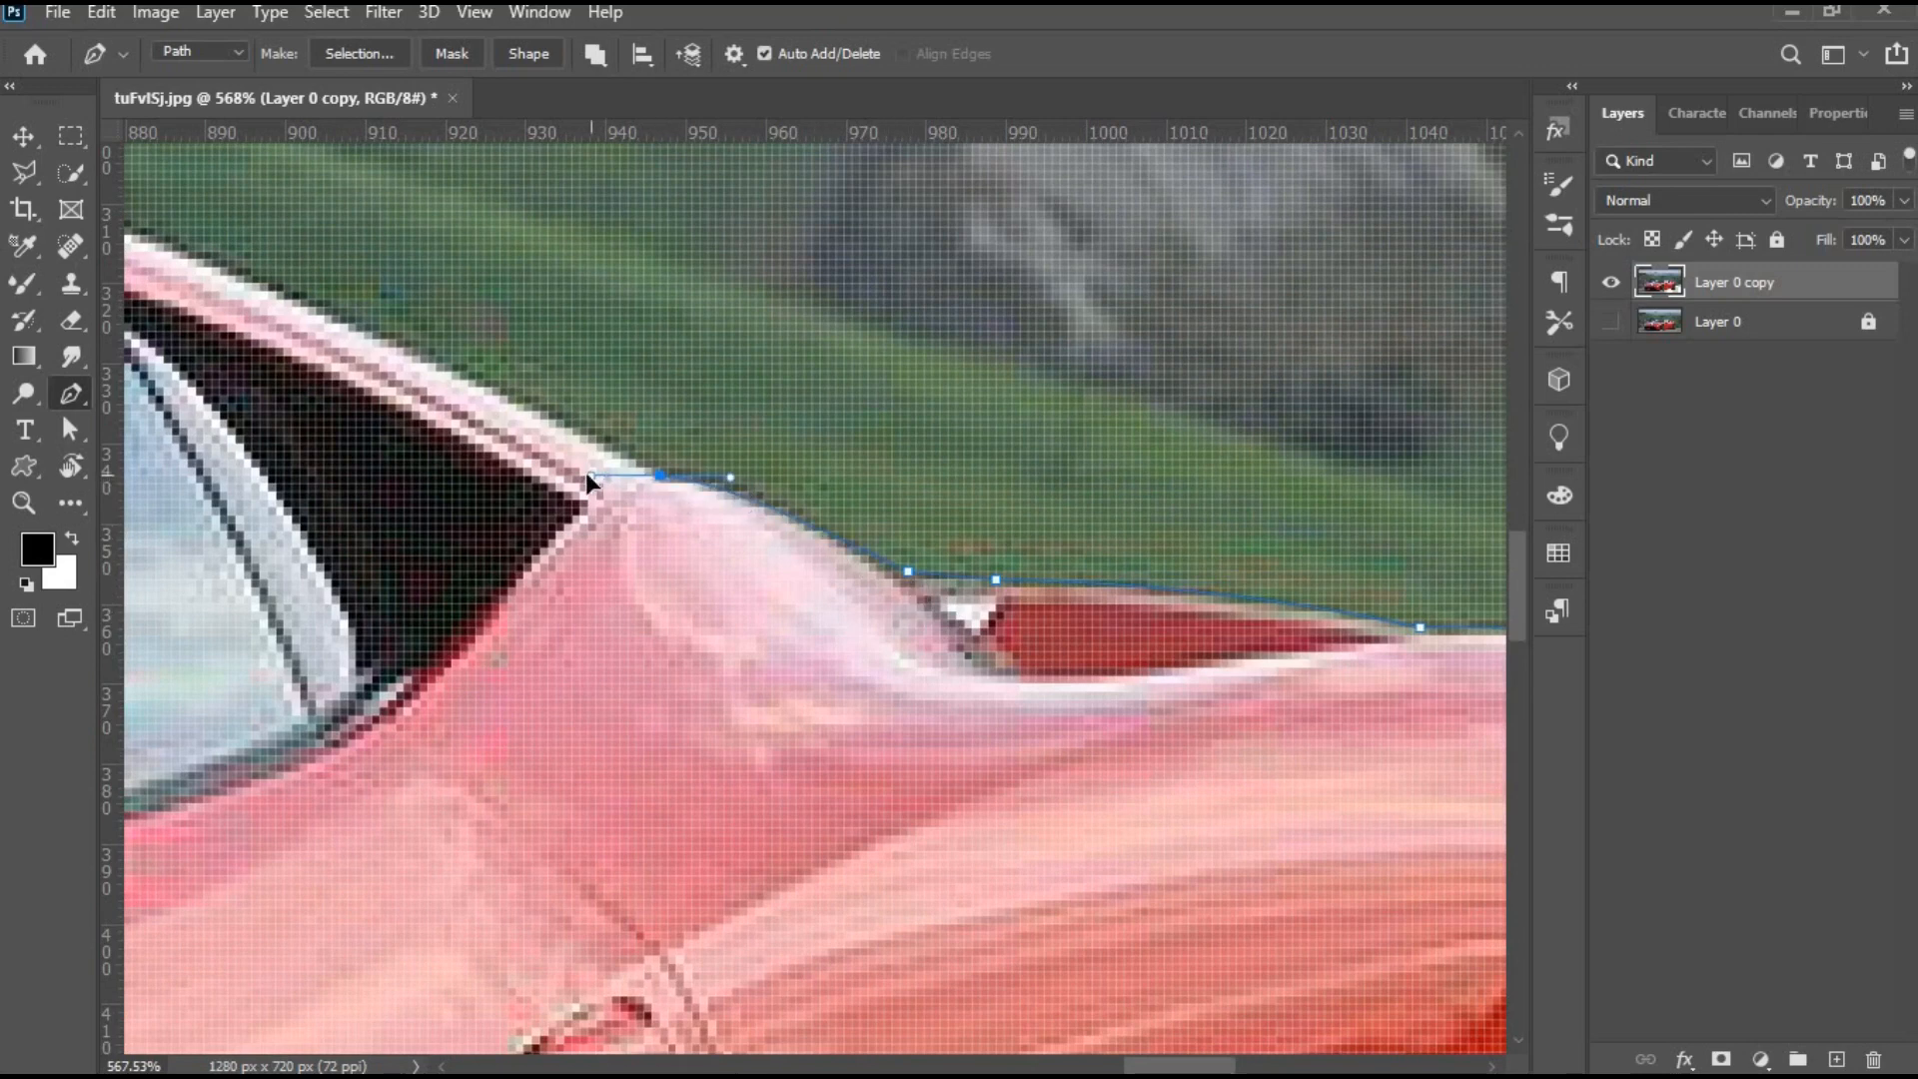
# Trace the sloping rear roofline above the side window with one long curved segment.
pyautogui.moveTo(588, 473); pyautogui.dragTo(1173, 754)
pyautogui.moveTo(479, 430); pyautogui.dragTo(344, 416)
pyautogui.hotkey('ctrl', 'z')
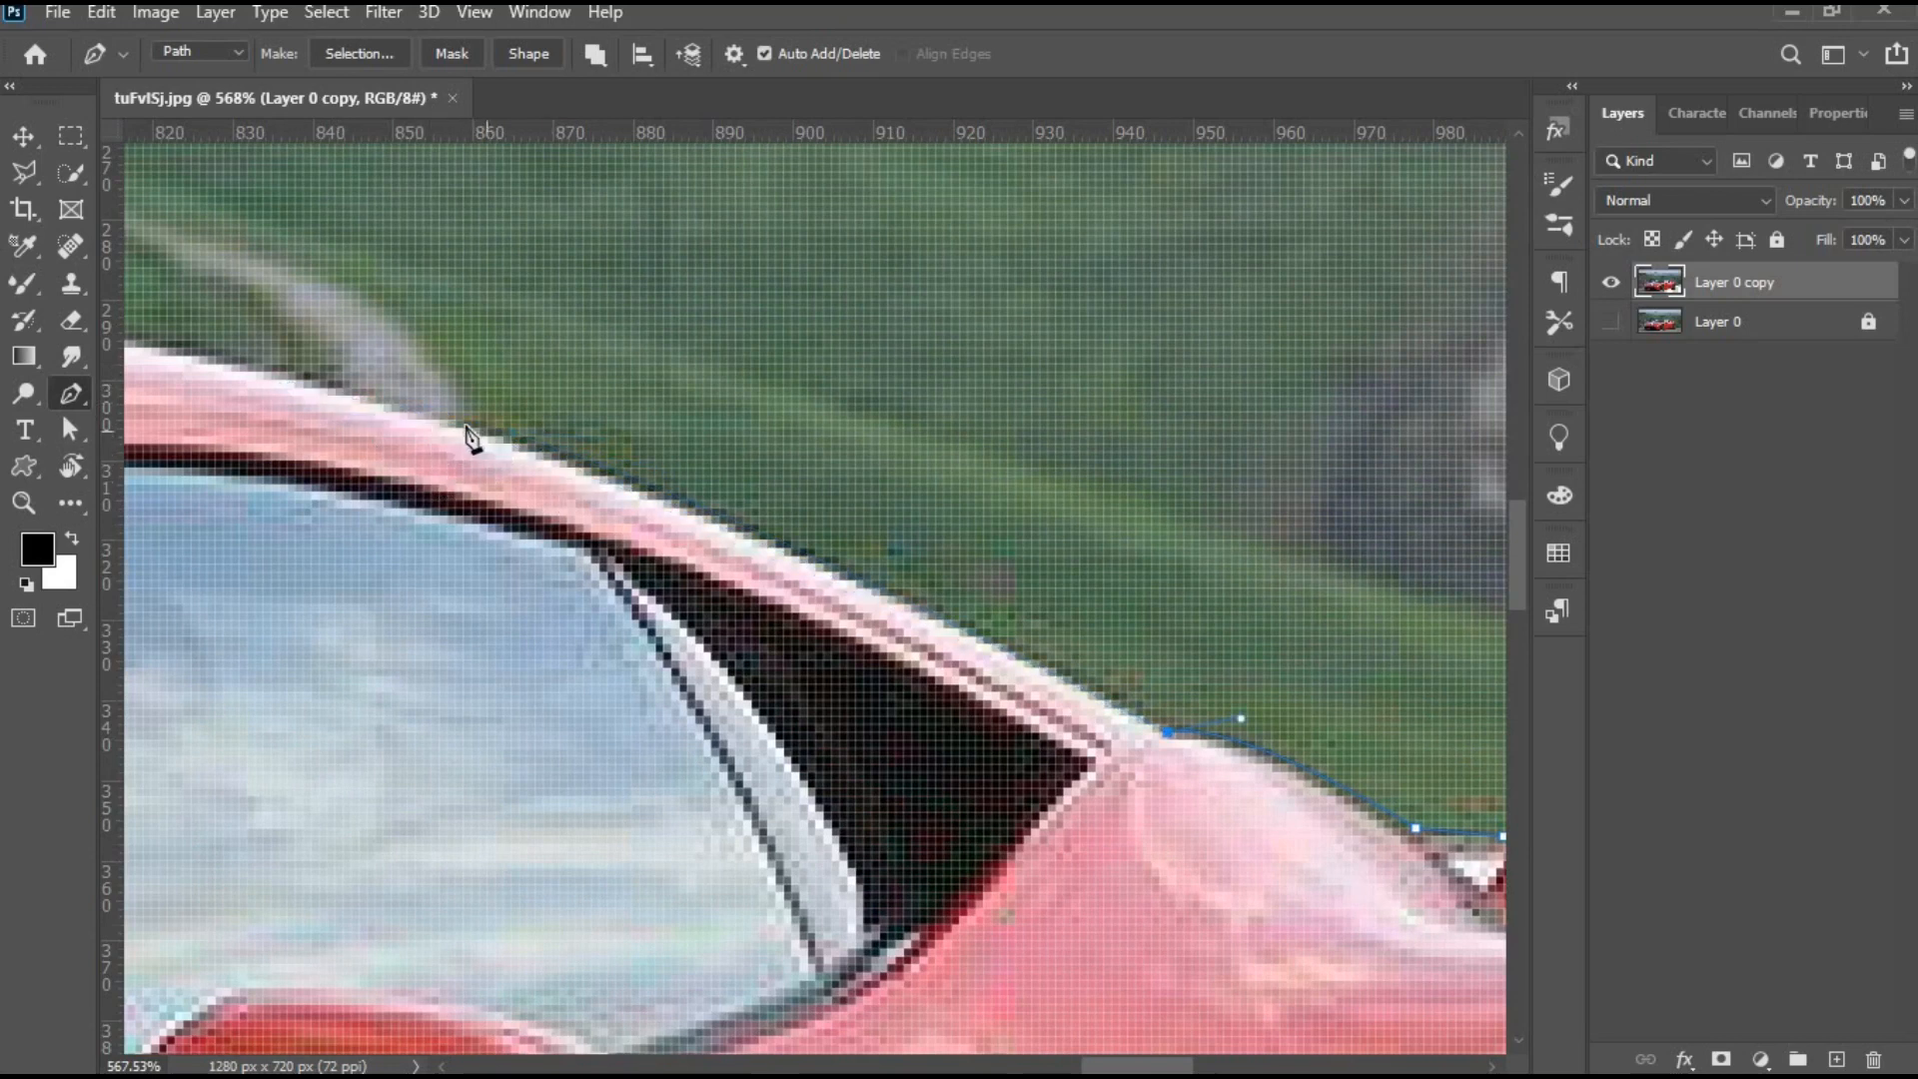
pyautogui.moveTo(462, 420); pyautogui.dragTo(230, 366)
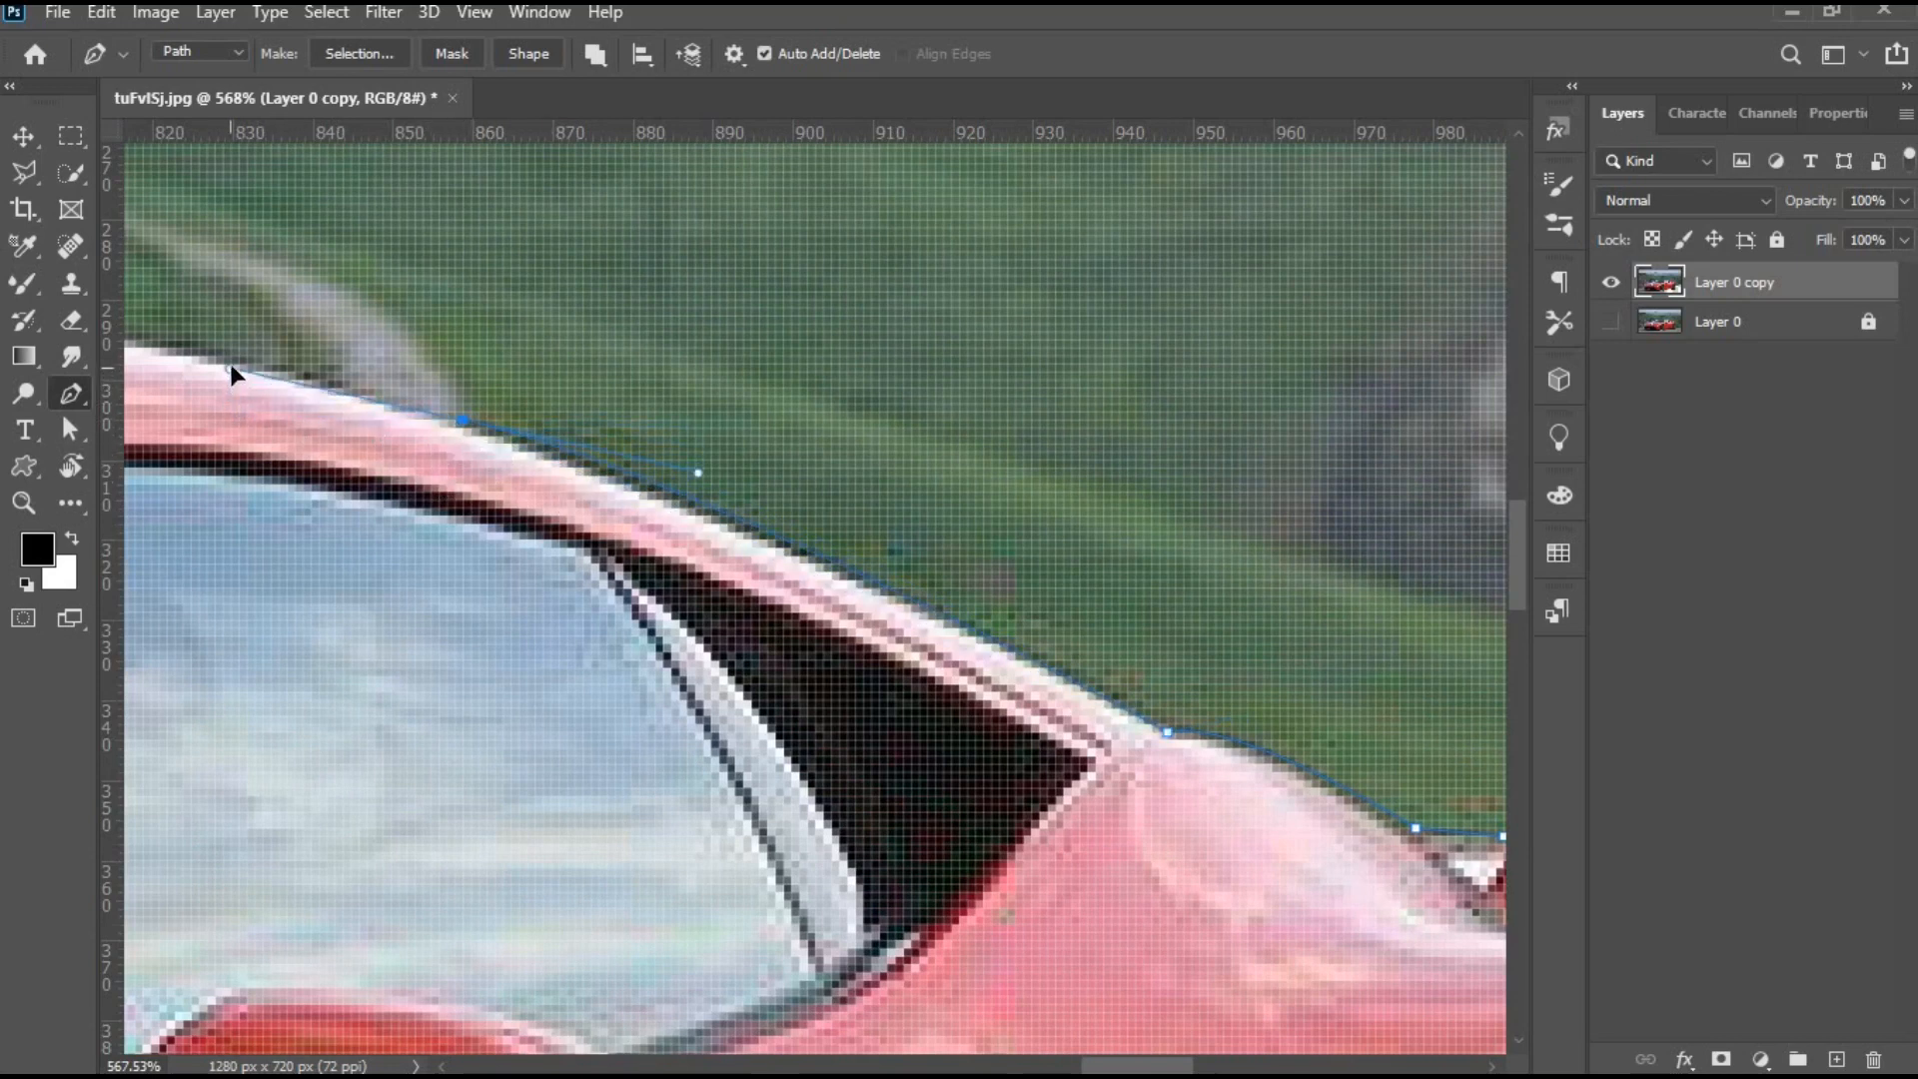
# Extend the path along the top of the roof above the side window, removing the last anchor's outgoing handle.
pyautogui.scroll(-12, 544, 530)
pyautogui.scroll(8, 460, 507)
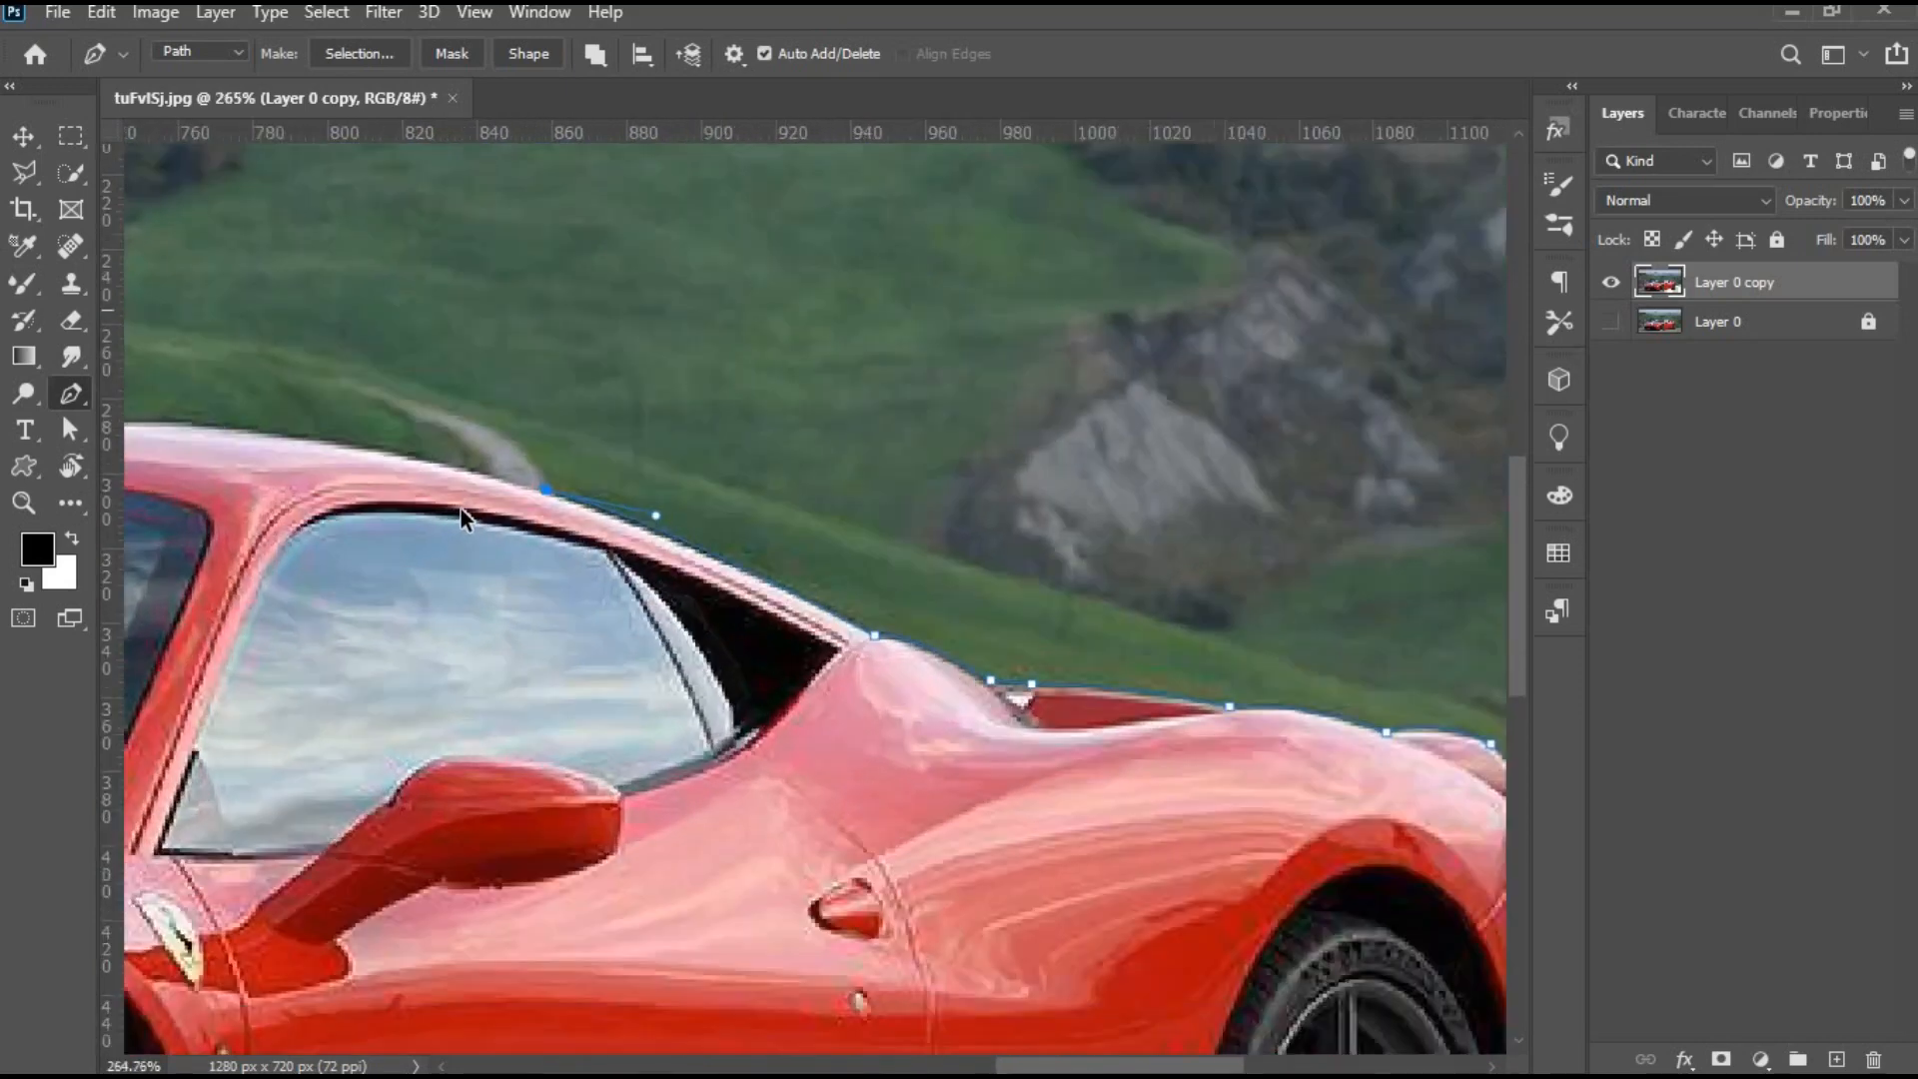
pyautogui.moveTo(583, 583); pyautogui.dragTo(969, 731)
pyautogui.scroll(1, 568, 569)
pyautogui.scroll(2, 568, 572)
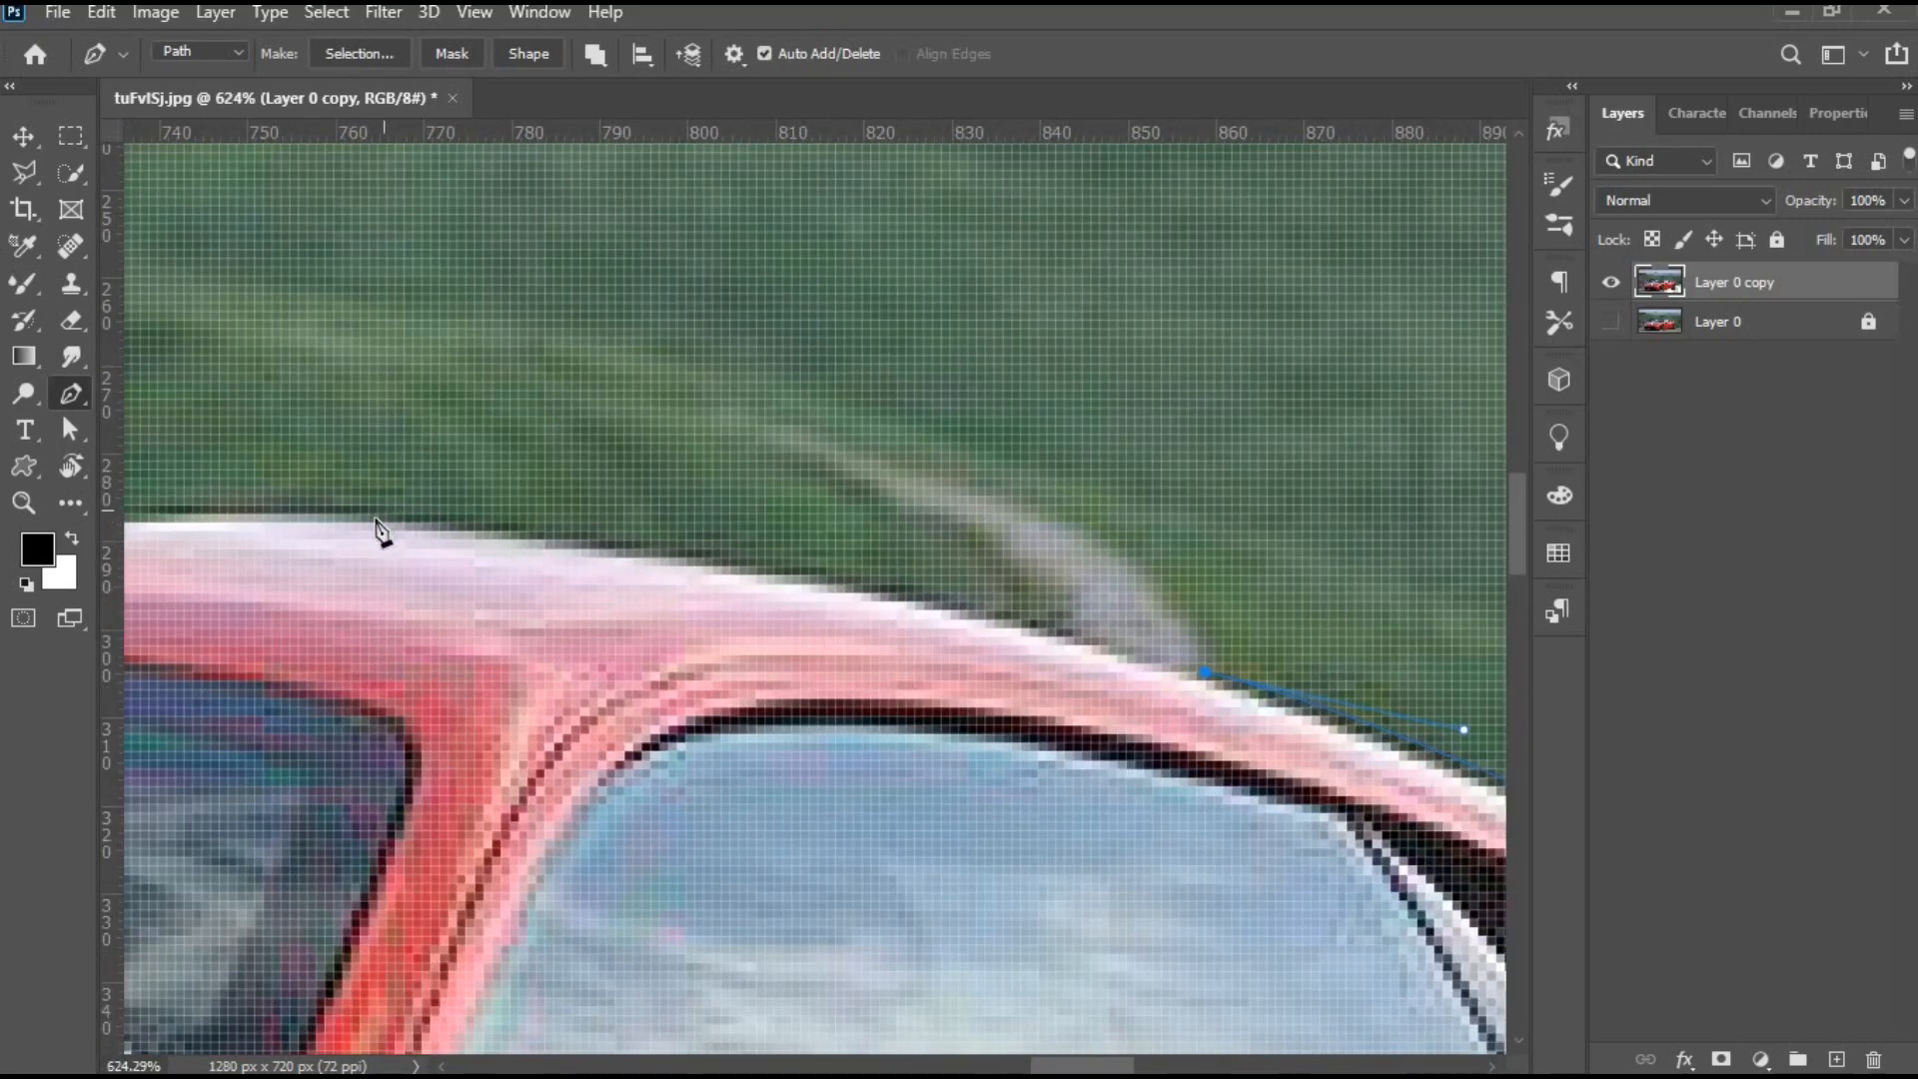
pyautogui.moveTo(377, 526); pyautogui.dragTo(256, 489)
pyautogui.moveTo(1000, 656); pyautogui.dragTo(843, 579)
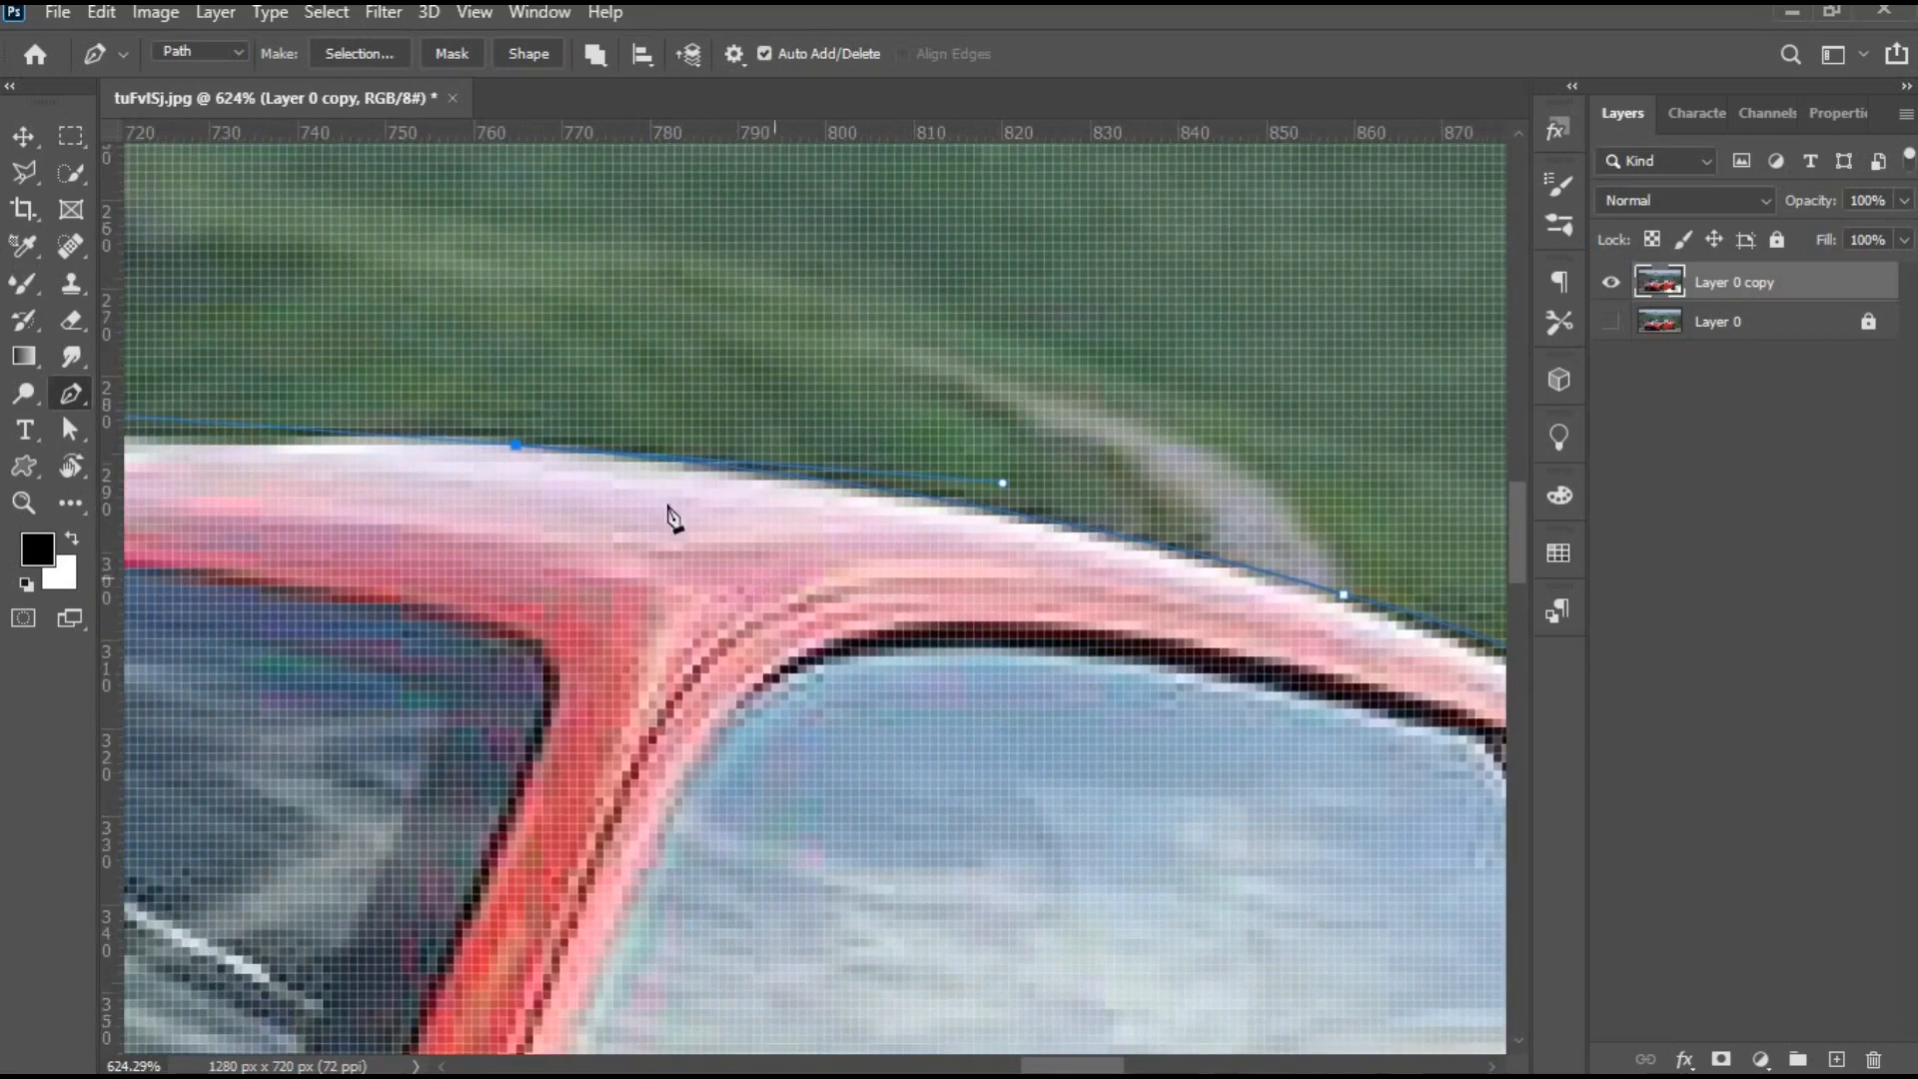
pyautogui.keyDown('alt'); pyautogui.click(517, 446); pyautogui.keyUp('alt')
# Continue the path along the roof's top edge above the windshield with two curved segments.
pyautogui.moveTo(440, 484); pyautogui.dragTo(1205, 599)
pyautogui.moveTo(807, 625); pyautogui.dragTo(1011, 537)
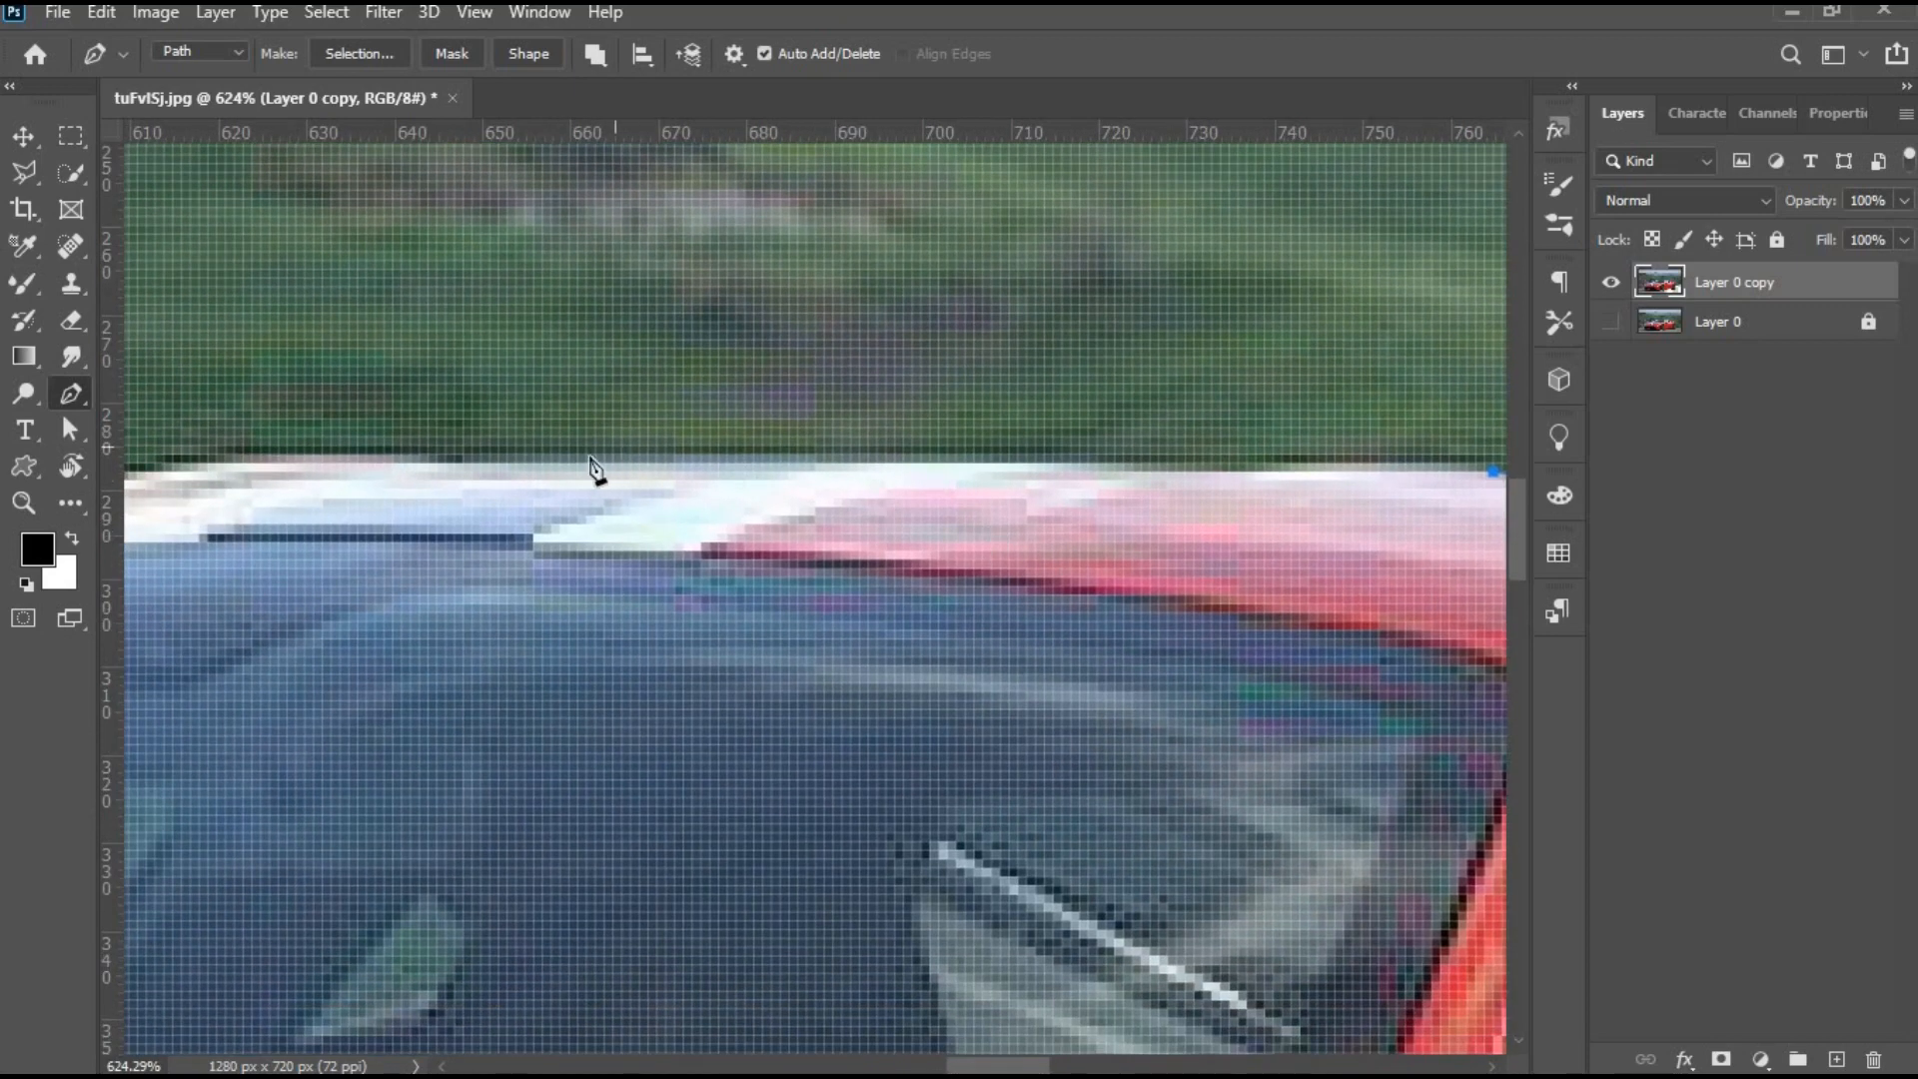
pyautogui.moveTo(589, 455); pyautogui.dragTo(1149, 487)
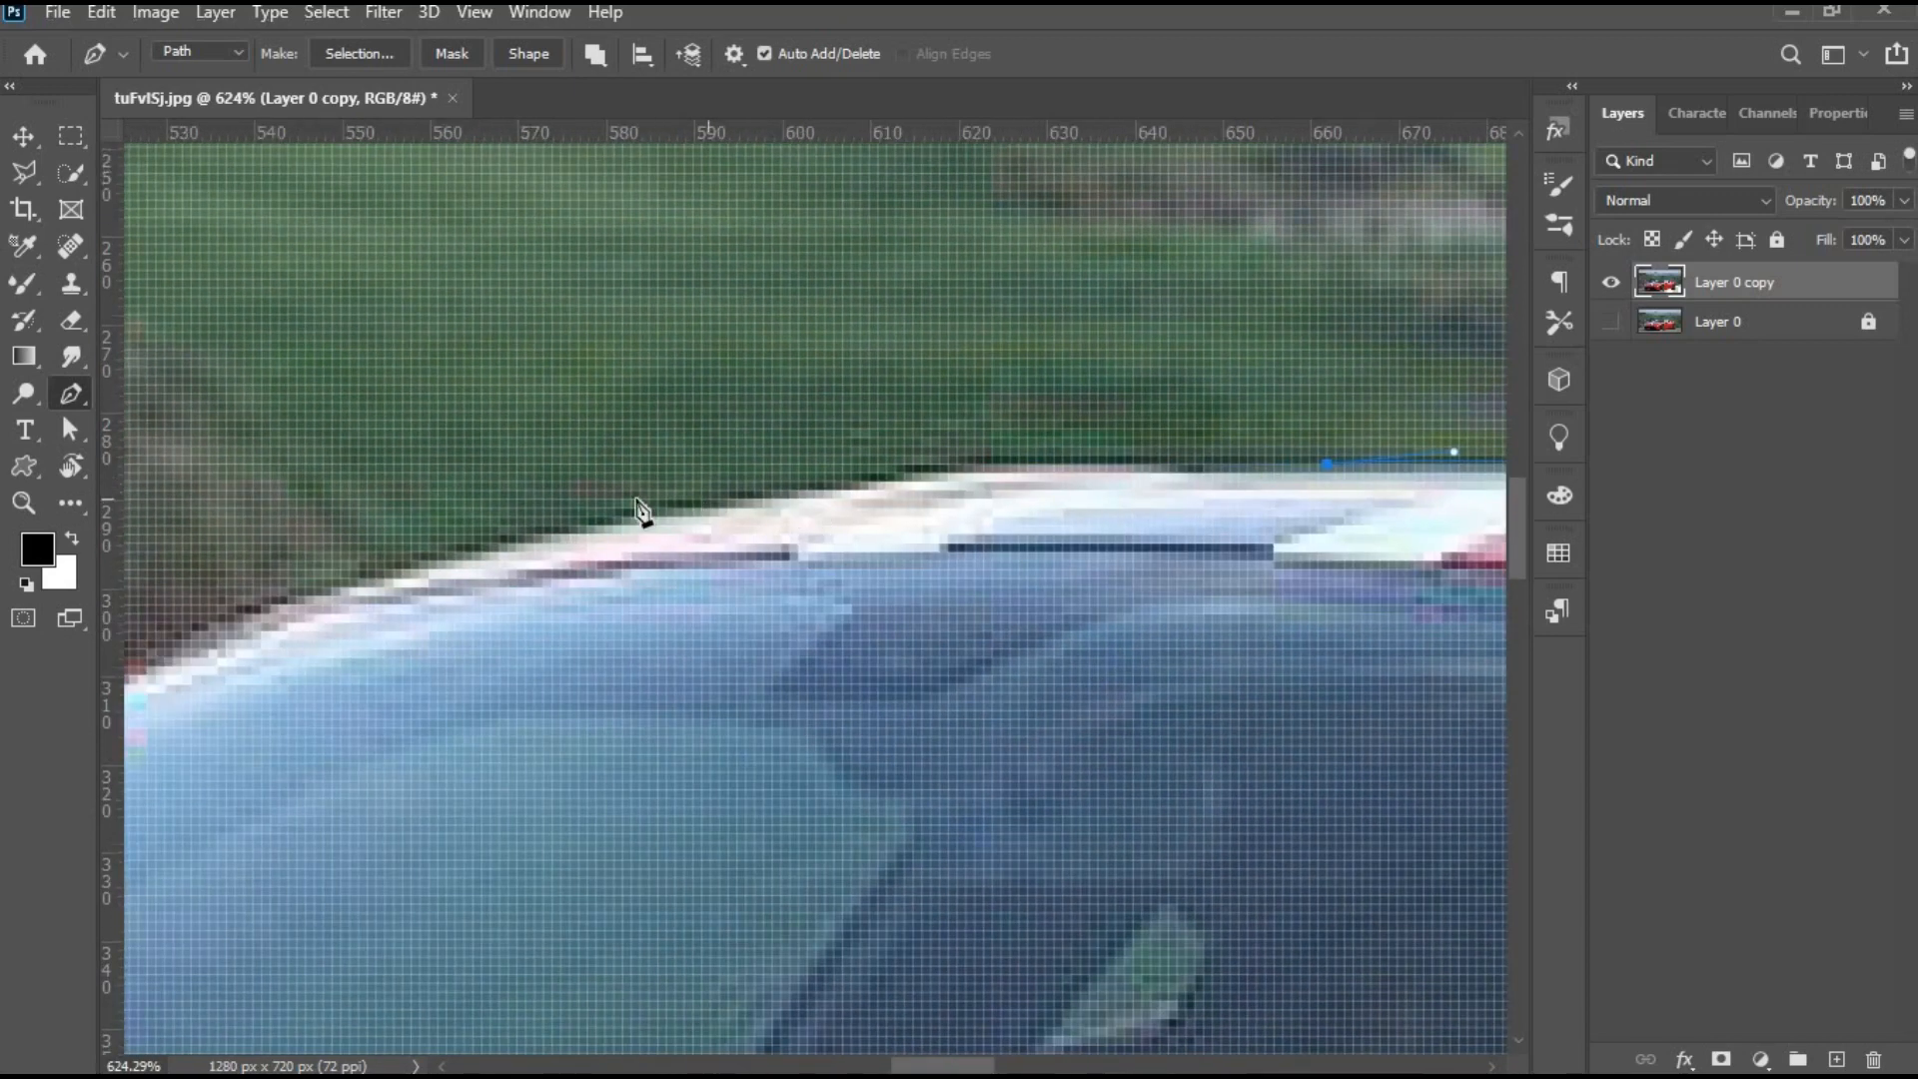
pyautogui.moveTo(604, 517); pyautogui.dragTo(212, 601)
pyautogui.moveTo(603, 524); pyautogui.dragTo(1339, 376)
# Trace the sloping windshield pillar down to where it meets the far side mirror.
pyautogui.scroll(-6, 895, 515)
pyautogui.scroll(2, 895, 515)
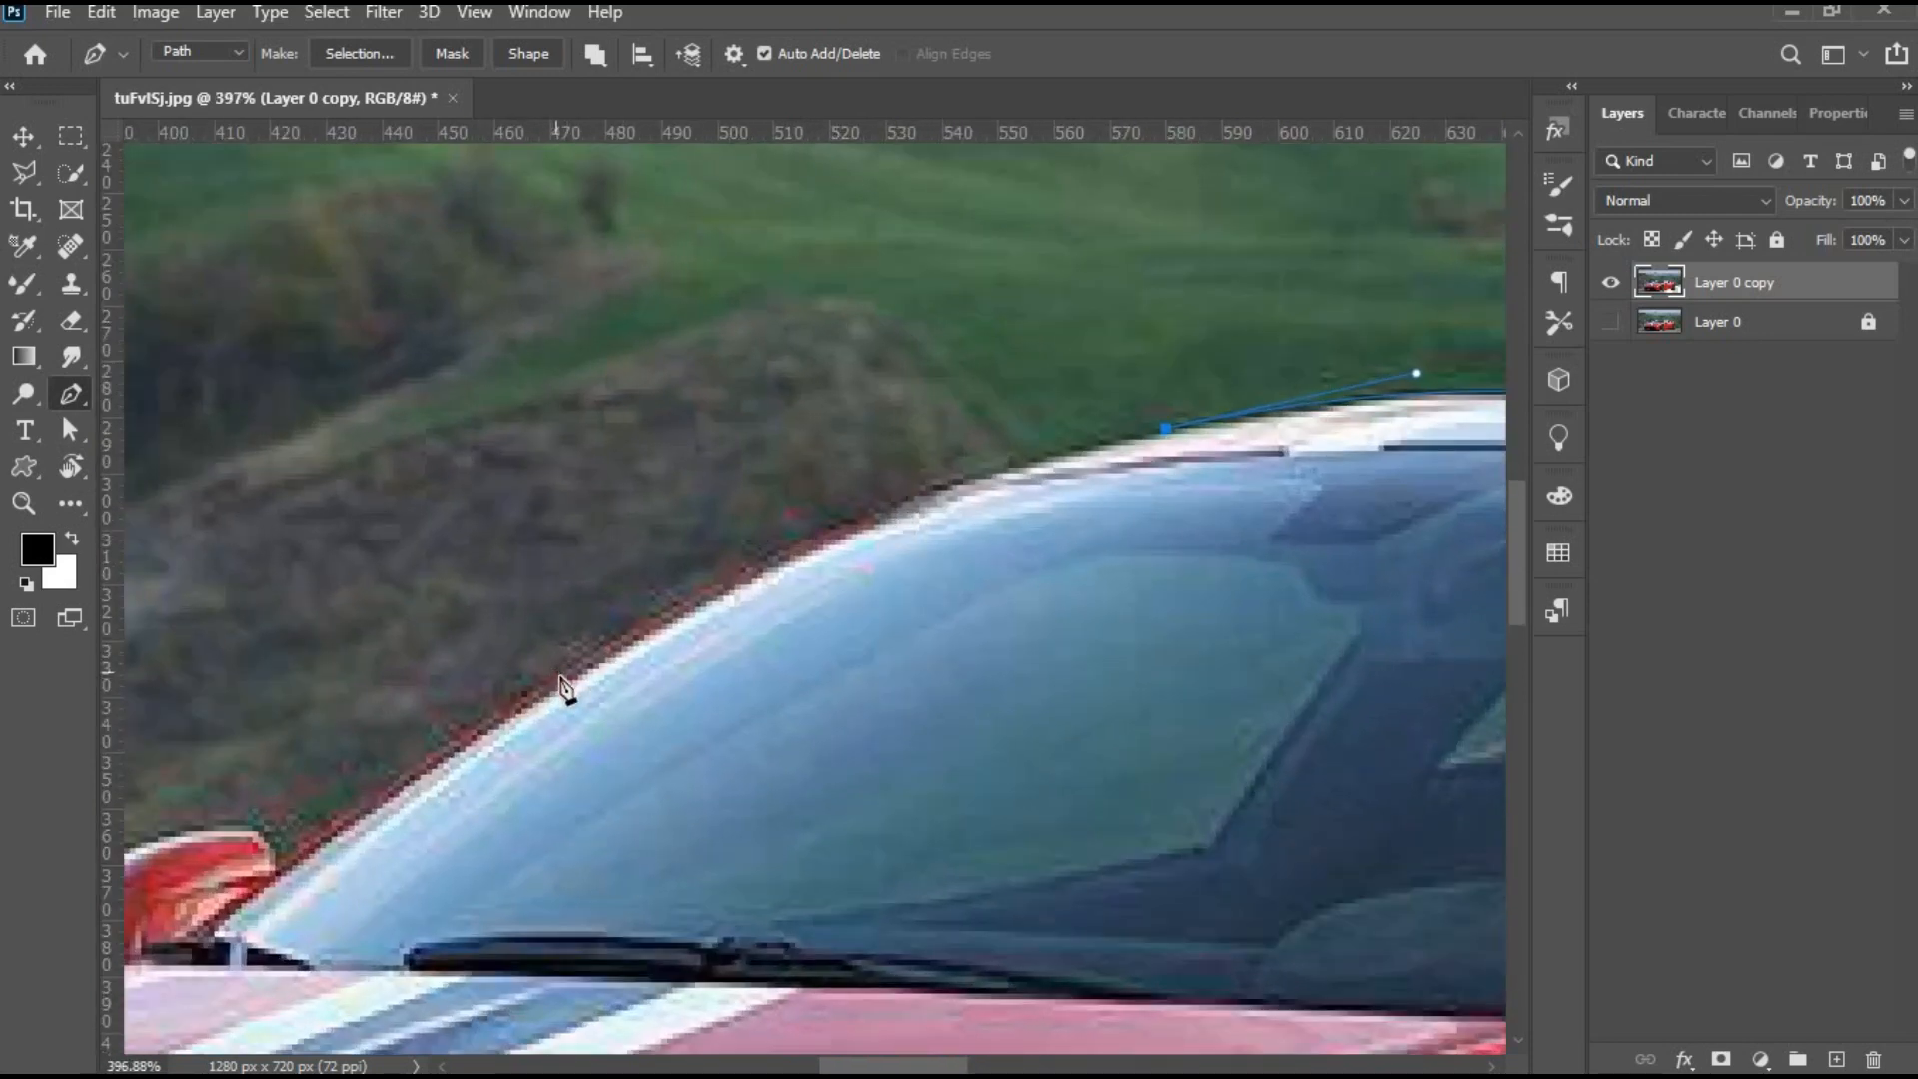
pyautogui.moveTo(561, 674); pyautogui.dragTo(198, 897)
pyautogui.moveTo(564, 689); pyautogui.dragTo(896, 480)
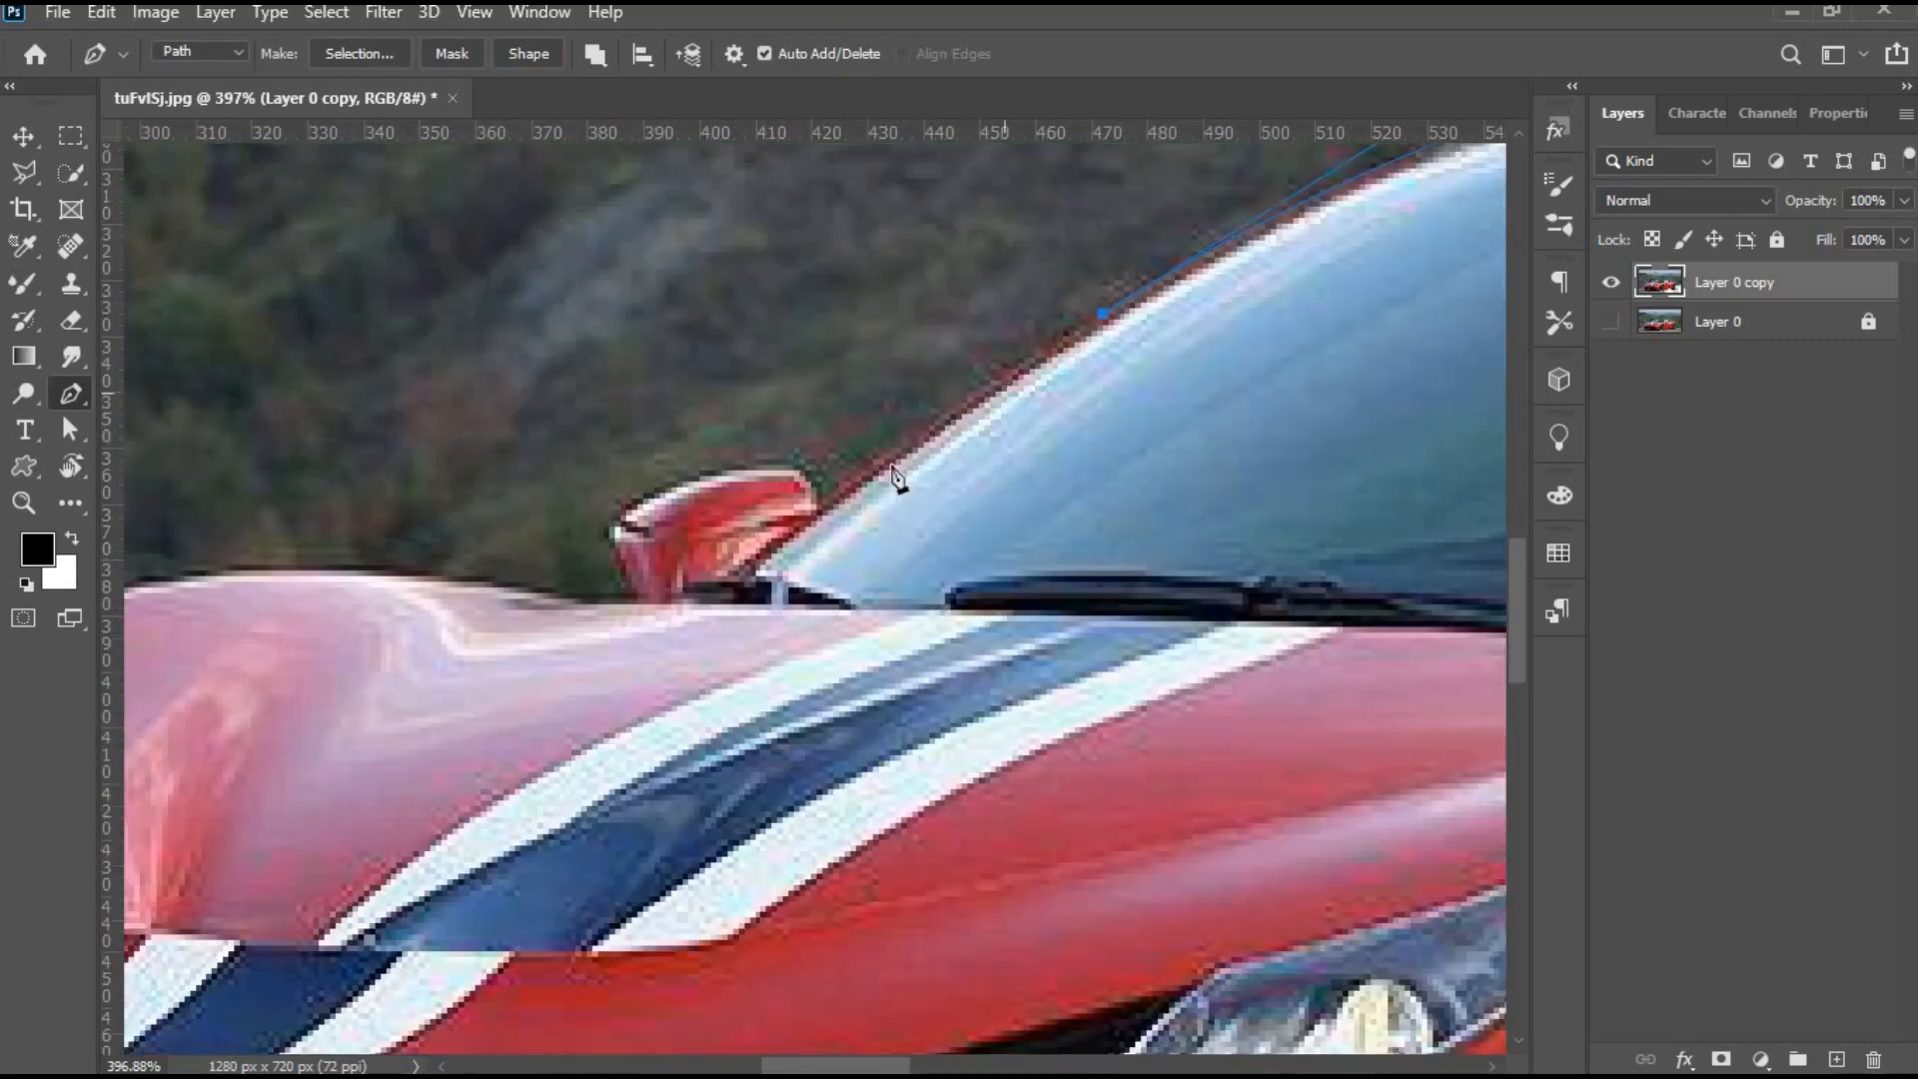
pyautogui.click(827, 496)
# Outline the far side mirror from its upper inner corner around its outer edge to its base on the hood.
pyautogui.click(799, 467)
pyautogui.moveTo(605, 549); pyautogui.dragTo(525, 613)
pyautogui.scroll(2, 629, 616)
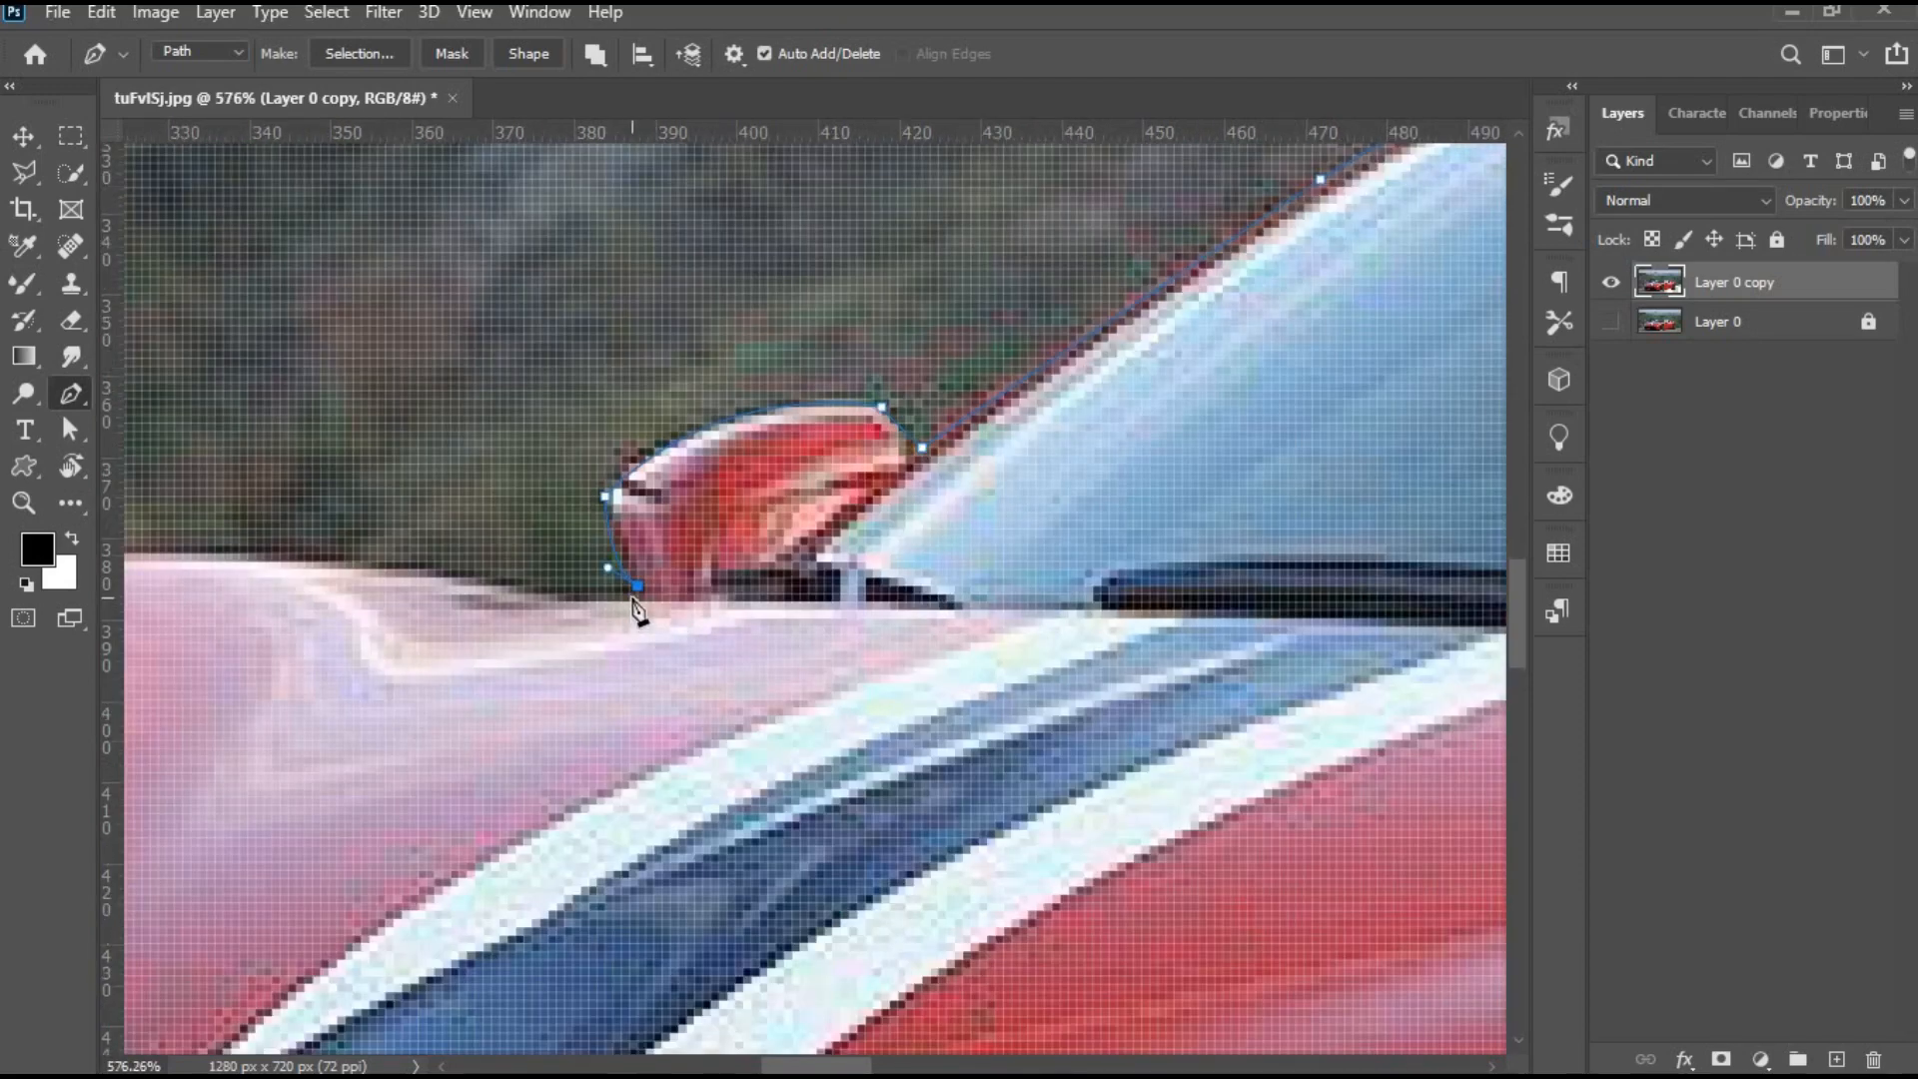
pyautogui.click(630, 593)
# Trace from the mirror base over the crest of the far front fender, removing the outgoing handle at each anchor.
pyautogui.moveTo(466, 577); pyautogui.dragTo(1219, 546)
pyautogui.keyDown('alt'); pyautogui.click(467, 577); pyautogui.keyUp('alt')
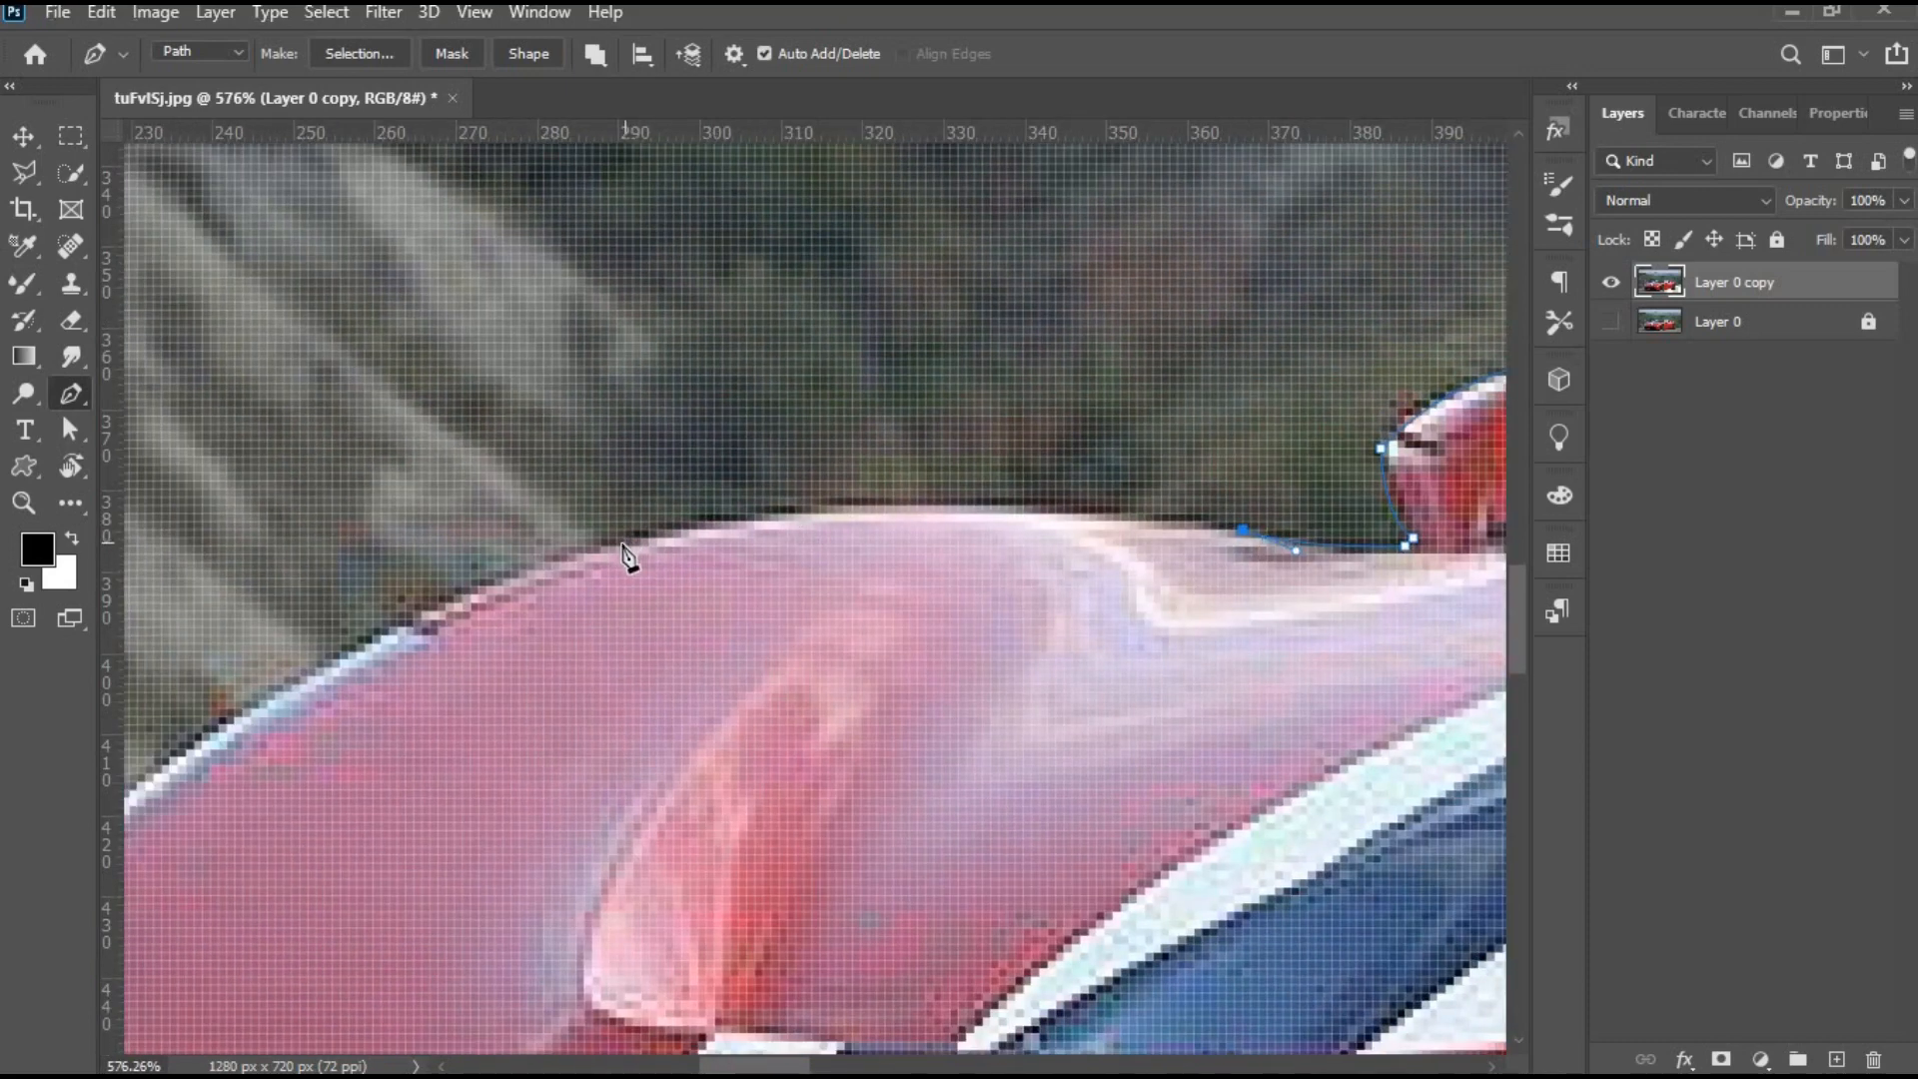
pyautogui.moveTo(624, 539); pyautogui.dragTo(361, 616)
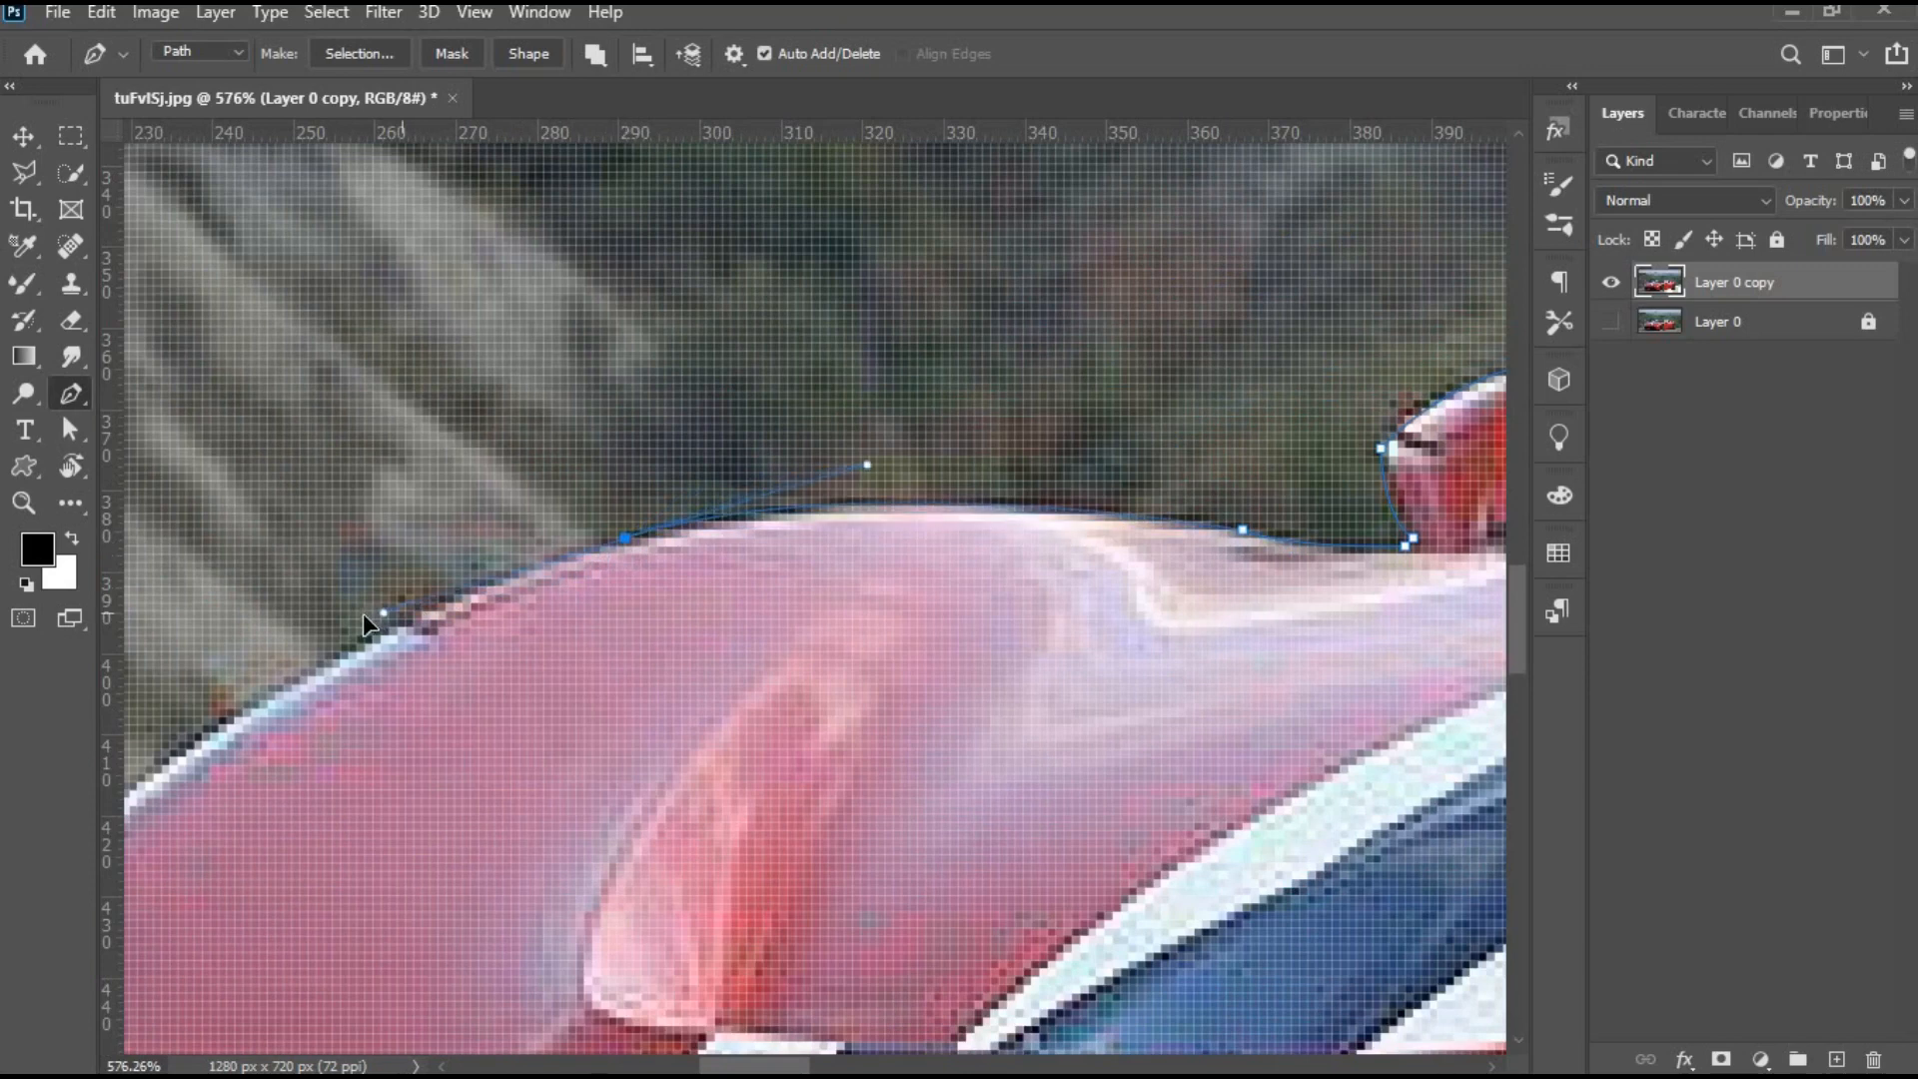
pyautogui.keyDown('alt'); pyautogui.click(624, 537); pyautogui.keyUp('alt')
pyautogui.moveTo(629, 547); pyautogui.dragTo(1178, 292)
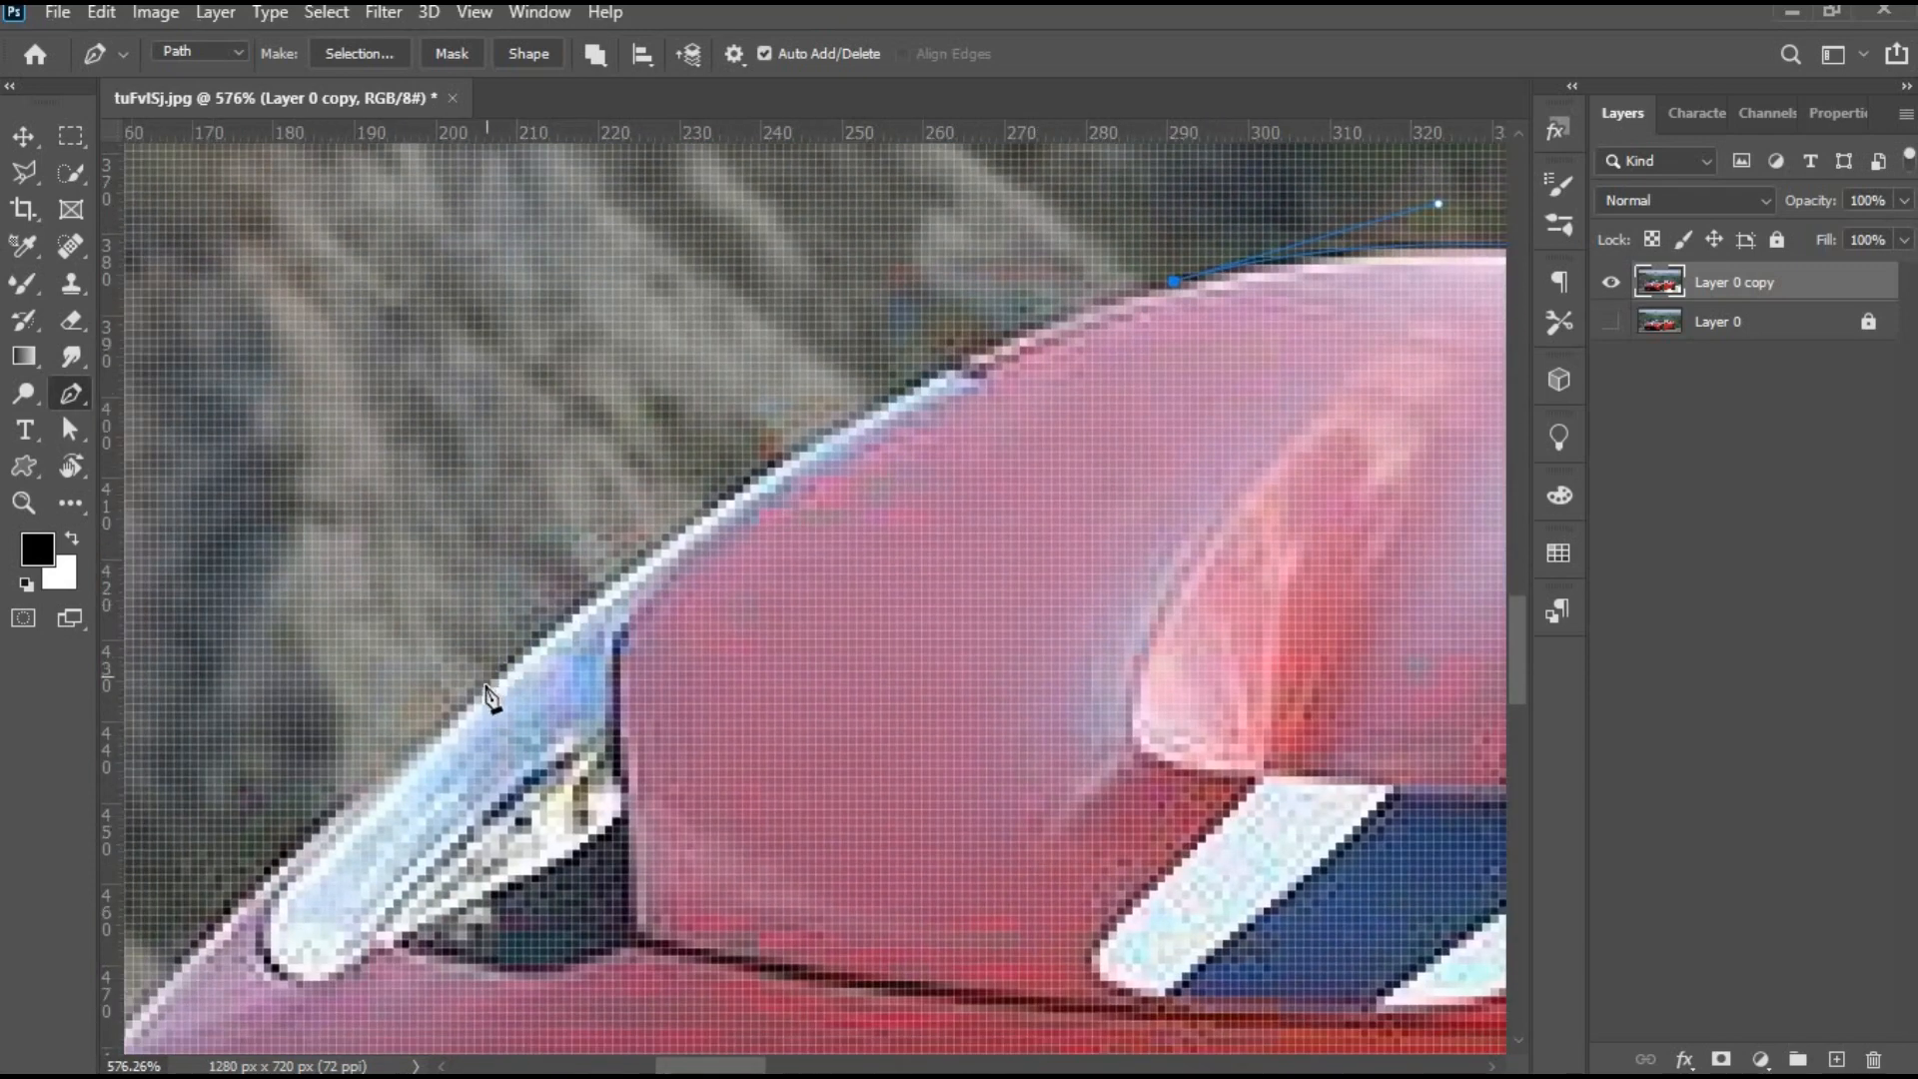
# Extend the path down the fender past the far headlight to the front corner of the nose.
pyautogui.moveTo(482, 688); pyautogui.dragTo(160, 997)
pyautogui.keyDown('alt'); pyautogui.click(482, 688); pyautogui.keyUp('alt')
pyautogui.scroll(-3, 585, 721)
pyautogui.moveTo(607, 714); pyautogui.dragTo(1029, 236)
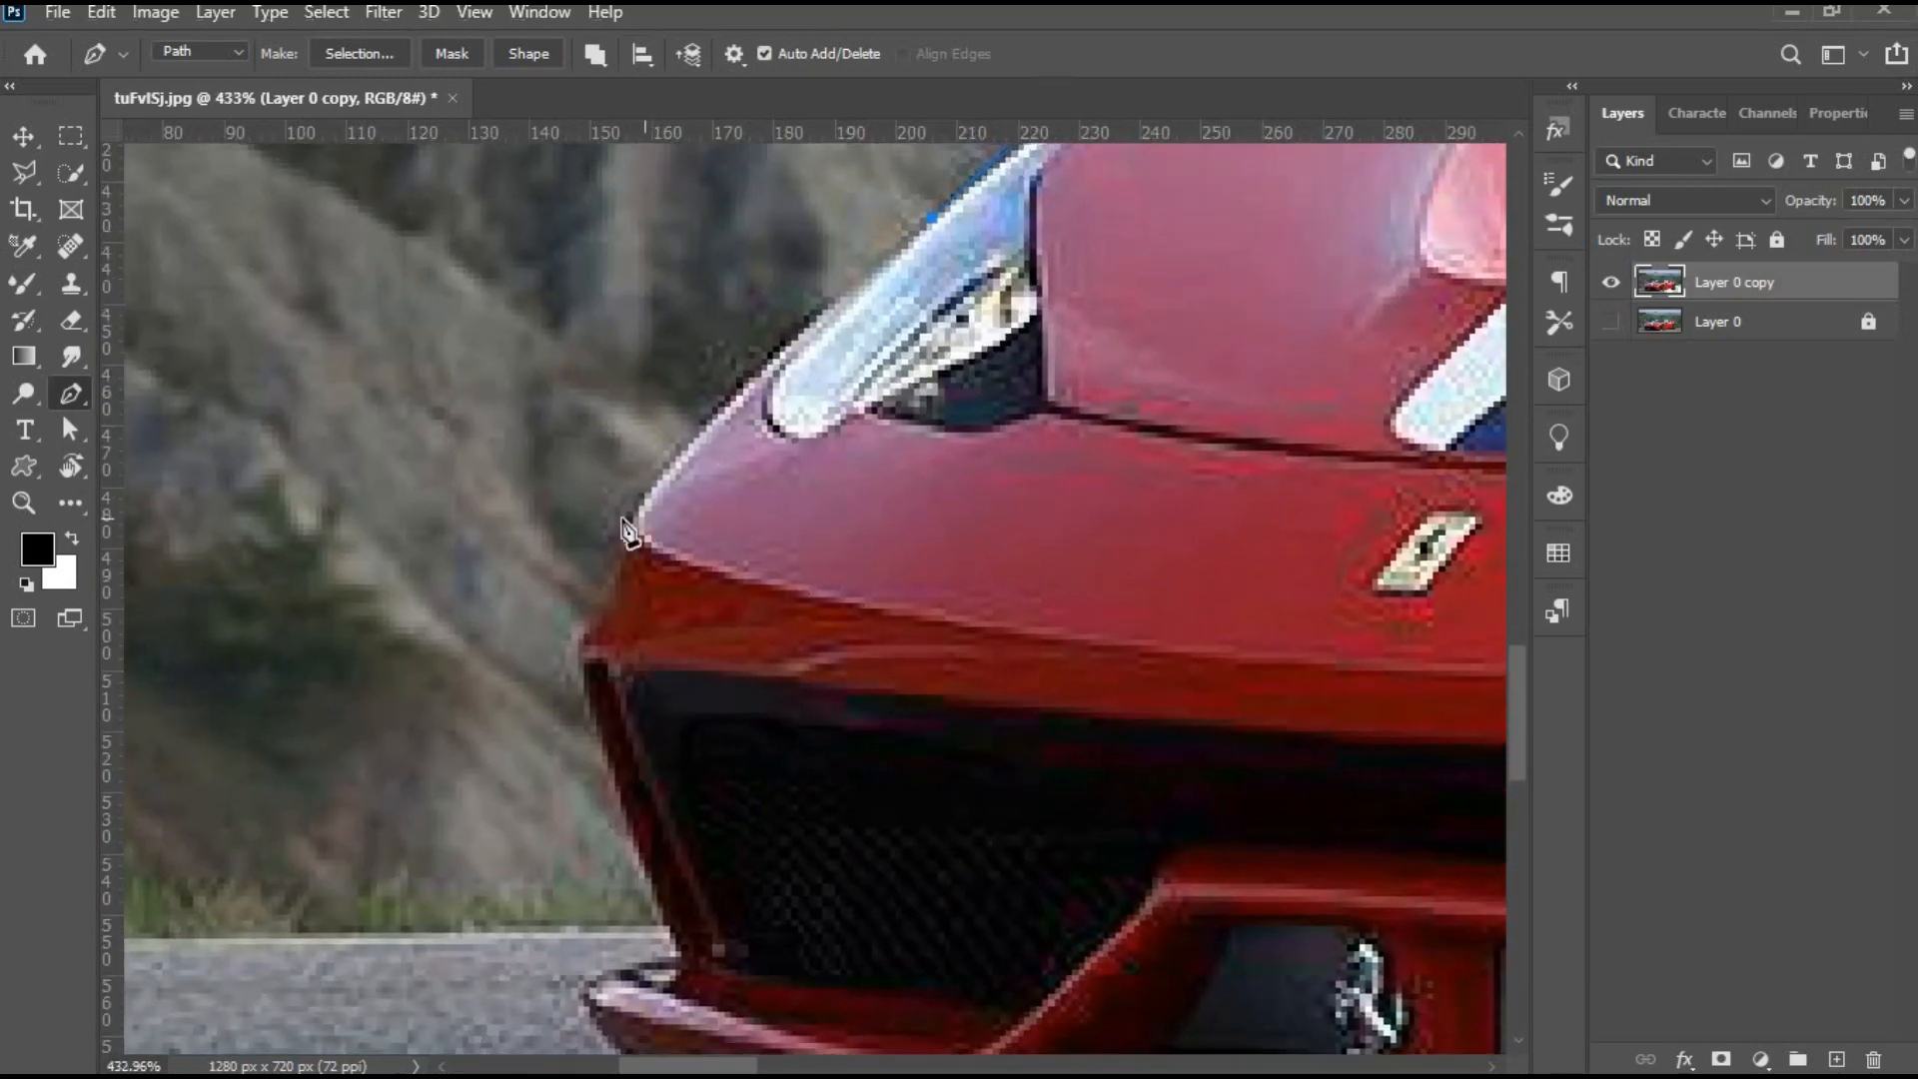
pyautogui.moveTo(631, 523); pyautogui.dragTo(702, 548)
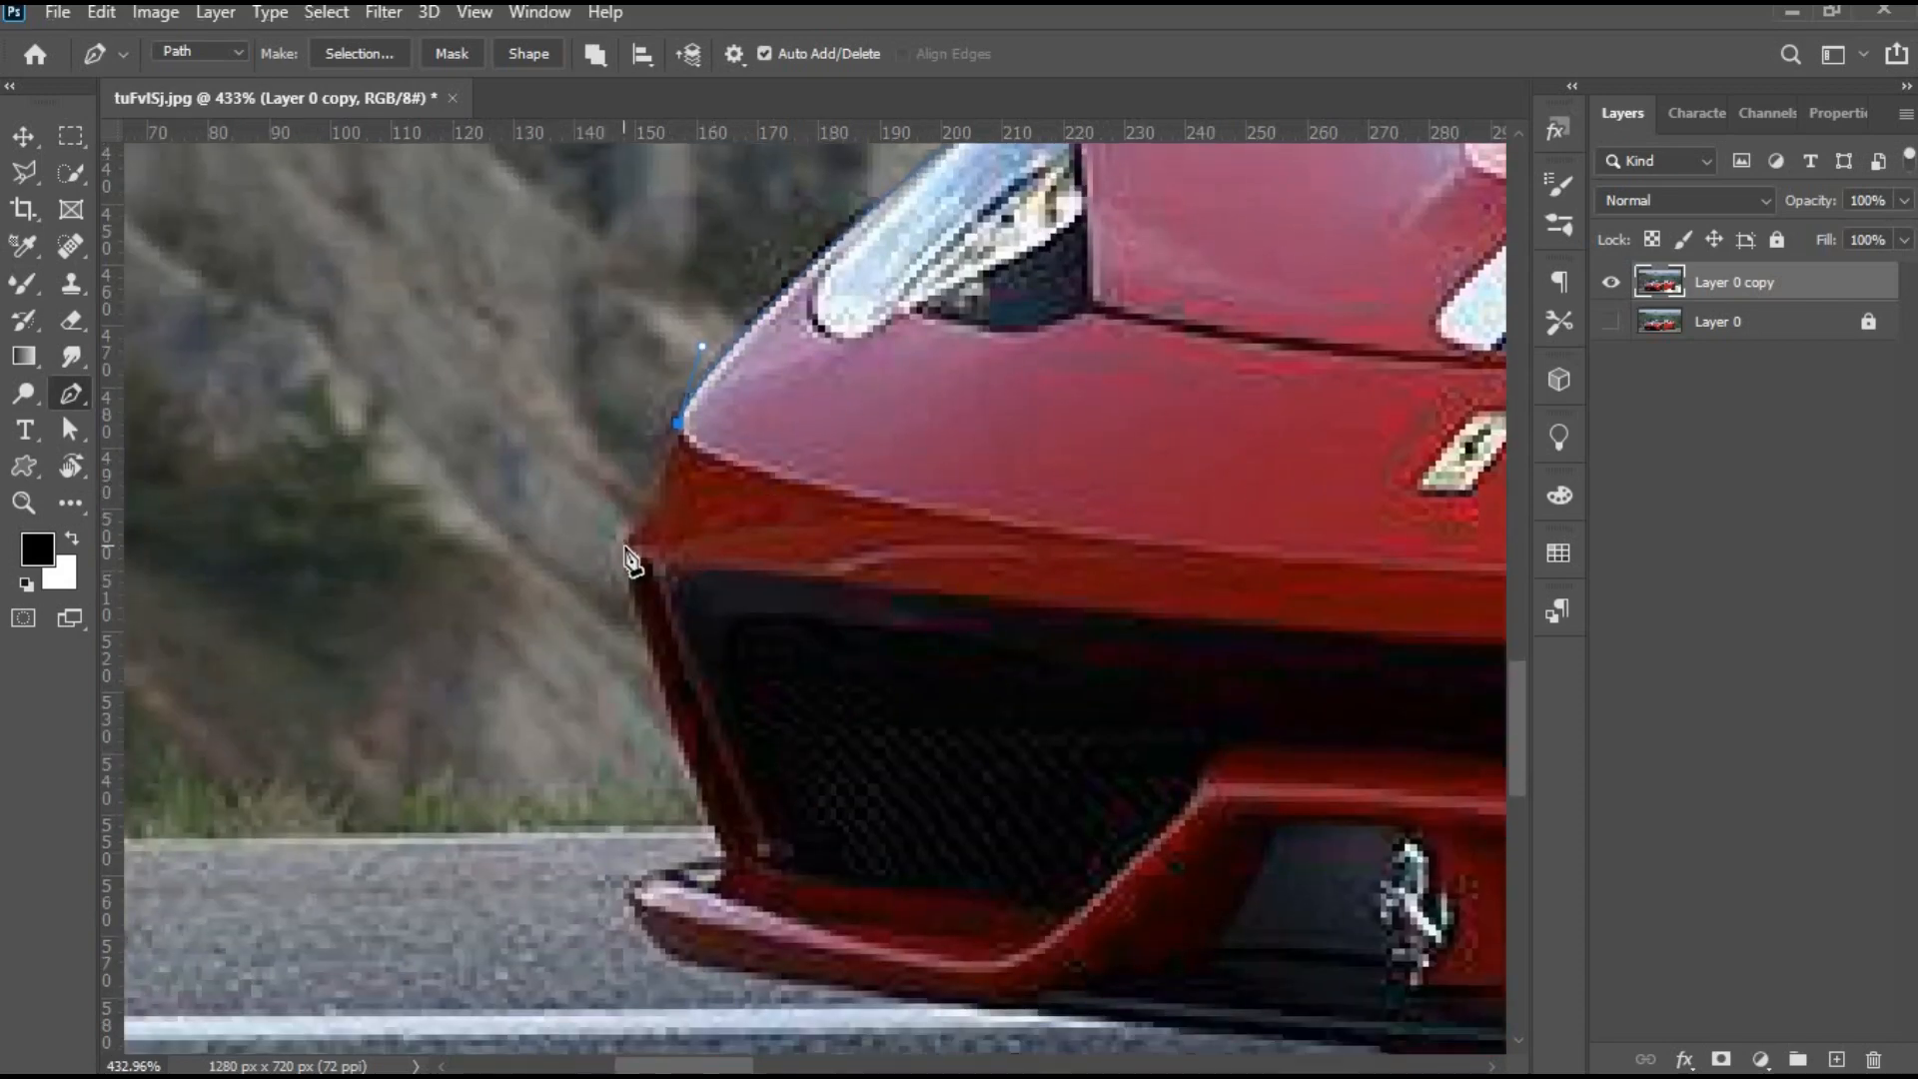
# Trace the bumper's outer edge down to the splitter and around the splitter's rounded tip, removing the outgoing handles.
pyautogui.moveTo(694, 810)
pyautogui.mouseDown()
pyautogui.moveTo(589, 624)
pyautogui.moveTo(694, 824)
pyautogui.mouseUp()
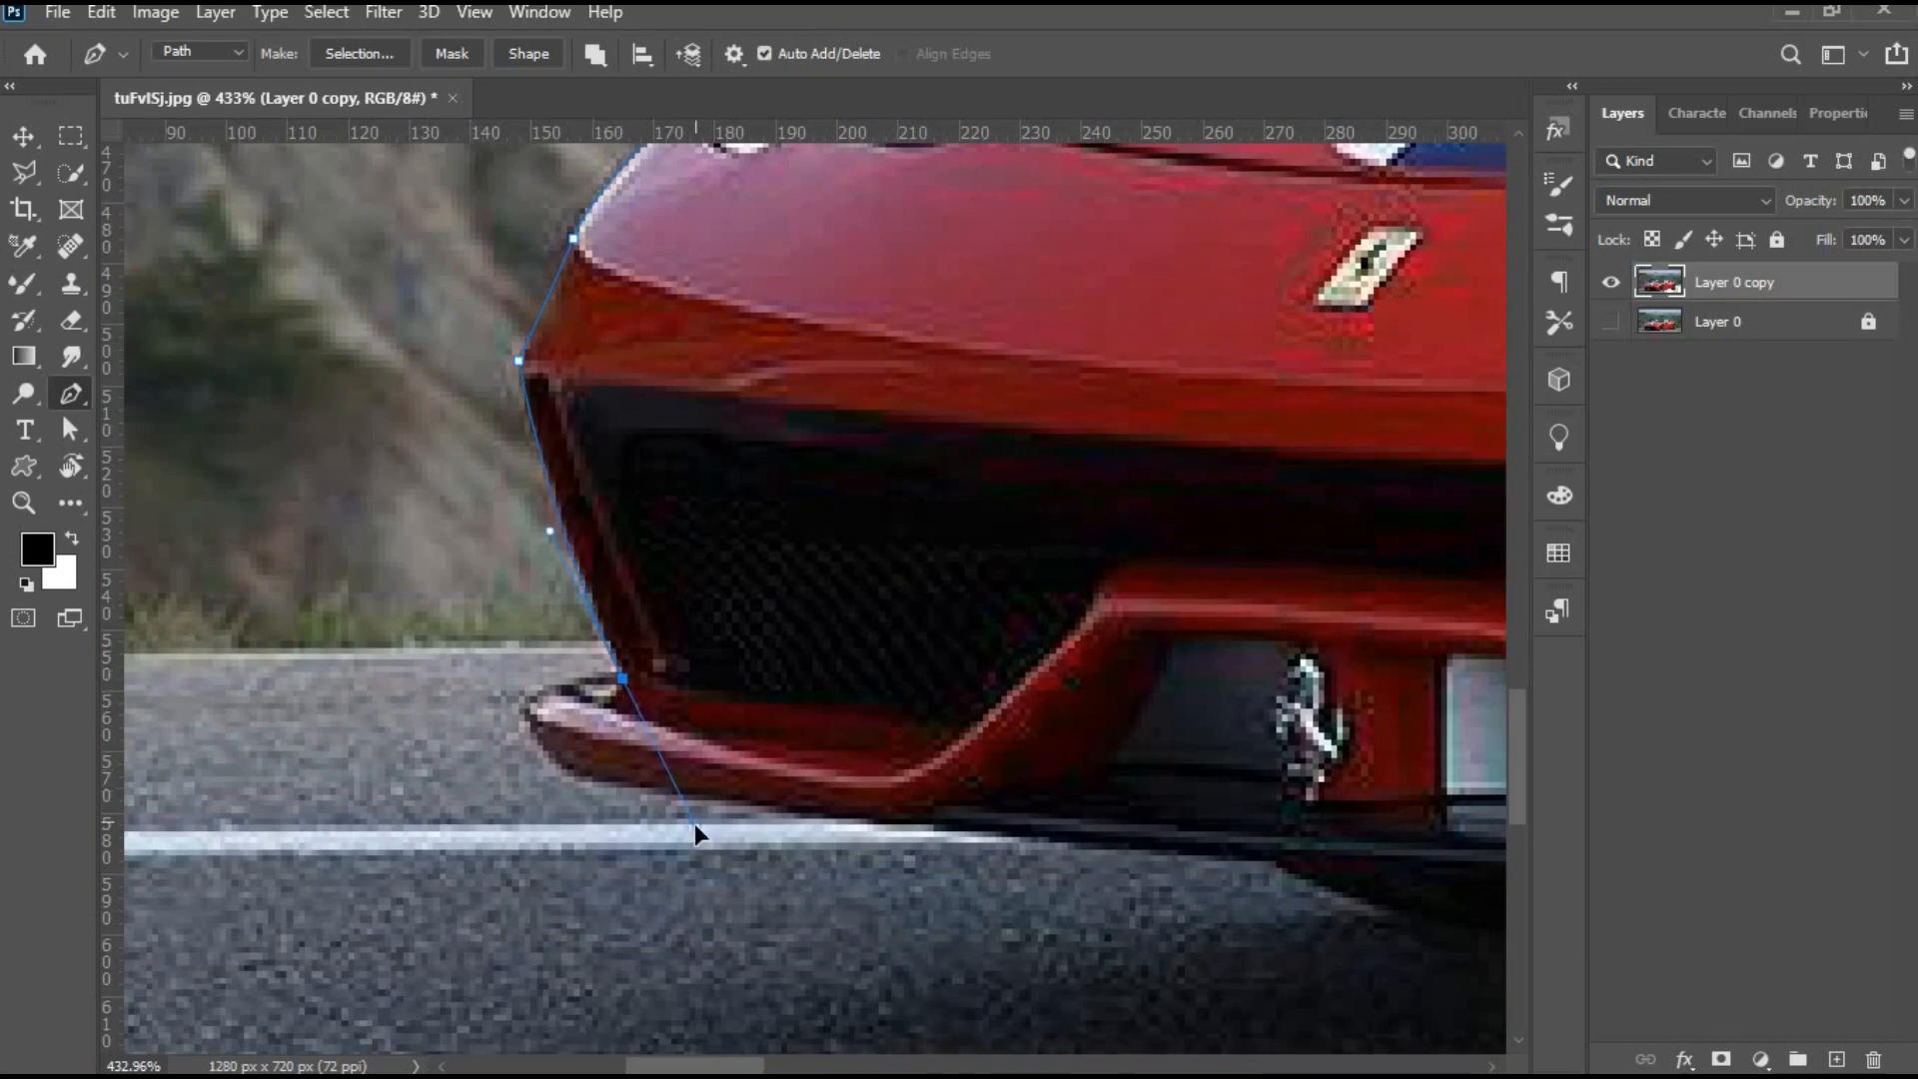
pyautogui.click(622, 680)
pyautogui.moveTo(605, 838); pyautogui.dragTo(595, 836)
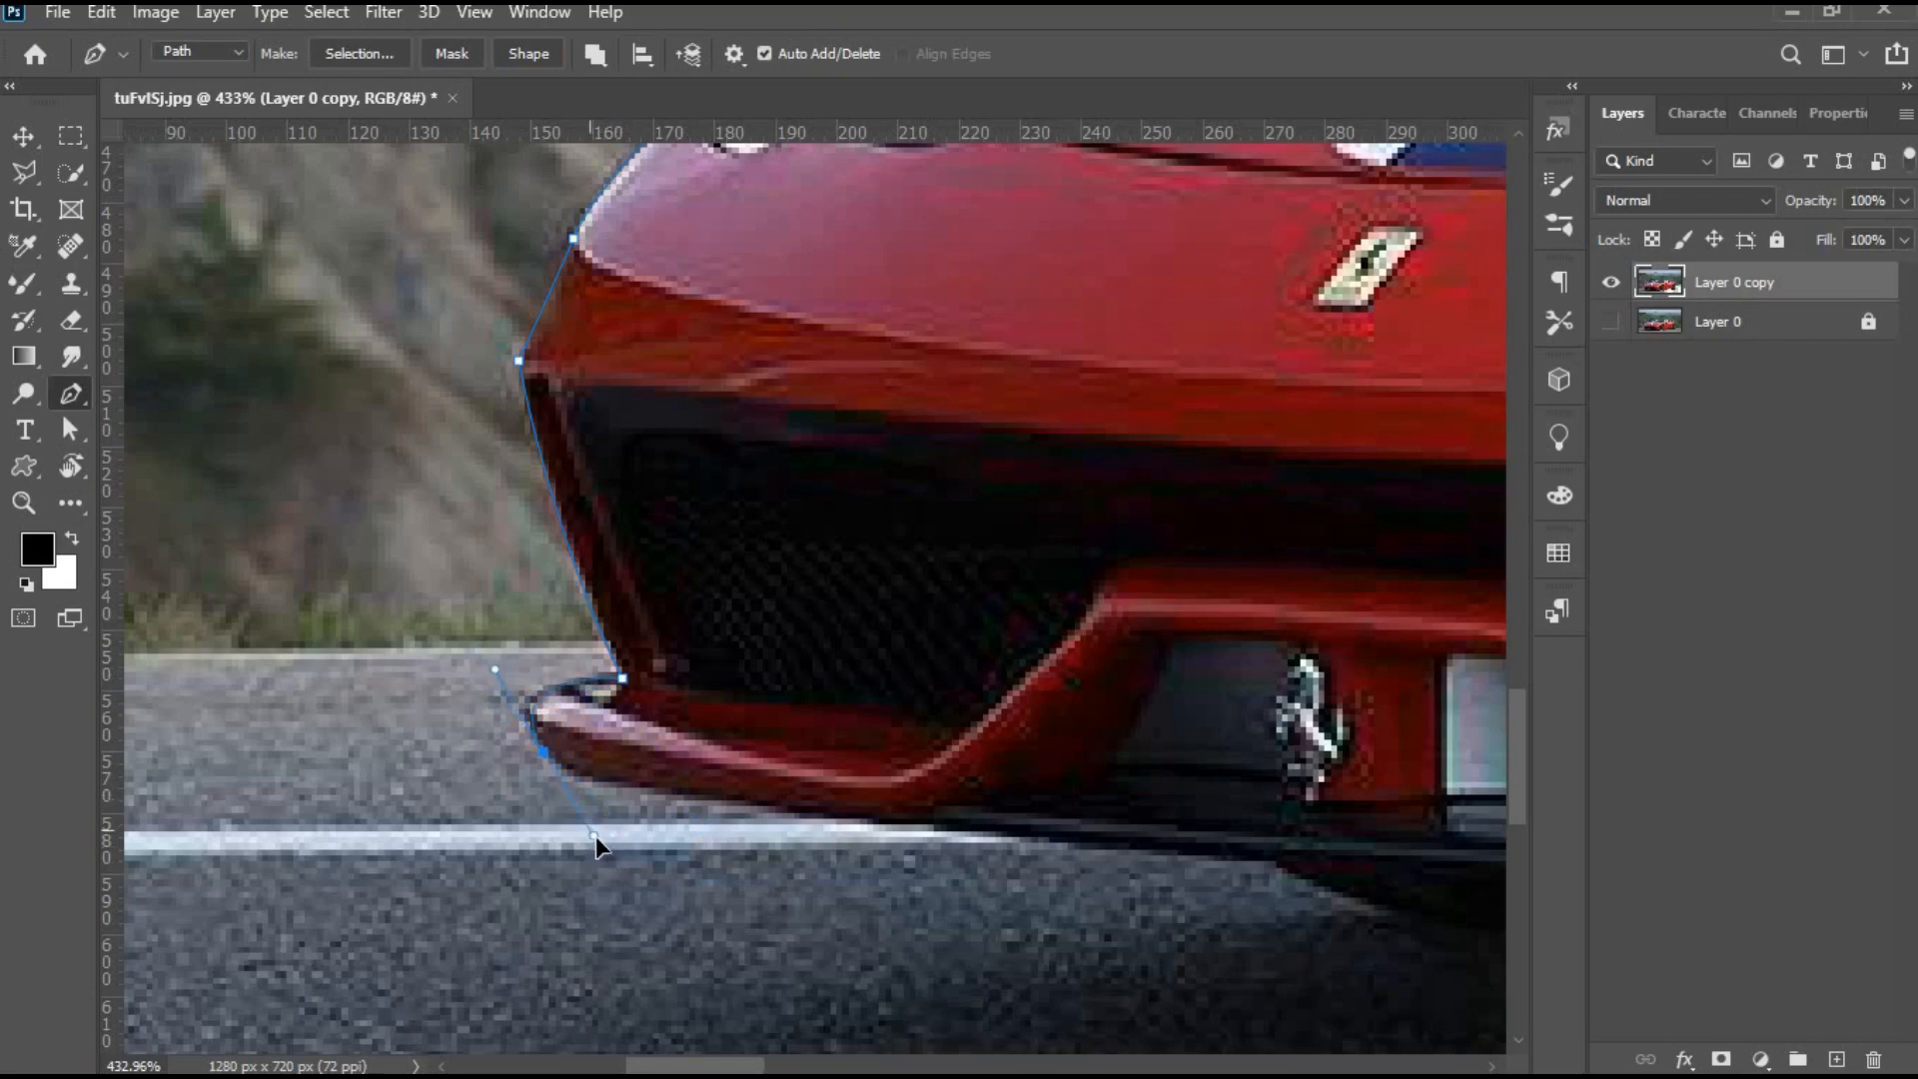
pyautogui.keyDown('alt'); pyautogui.click(545, 755); pyautogui.keyUp('alt')
# Extend the path along the underside of the front splitter and remove the last anchor's outgoing handle.
pyautogui.moveTo(703, 799); pyautogui.dragTo(497, 630)
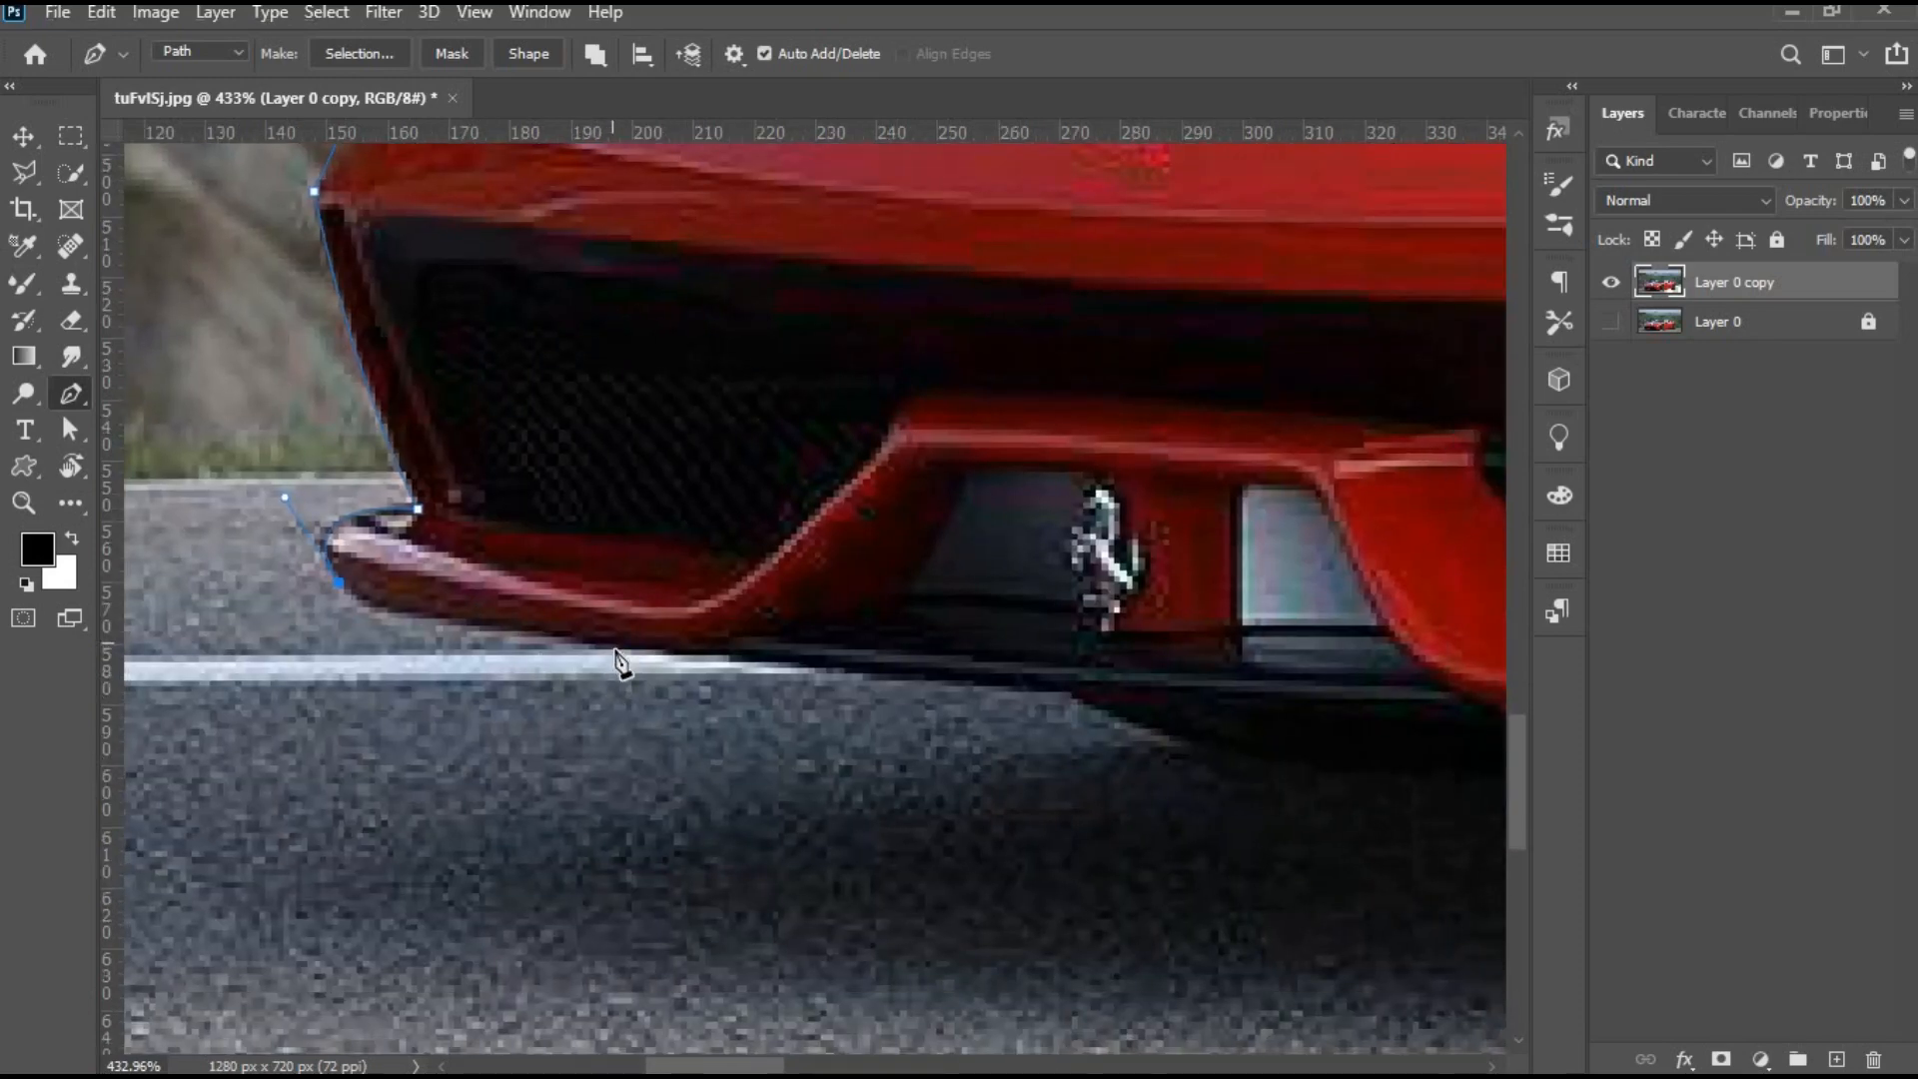
pyautogui.moveTo(615, 652); pyautogui.dragTo(914, 685)
pyautogui.keyDown('alt'); pyautogui.click(615, 651); pyautogui.keyUp('alt')
# Loop the path outside the canvas around the whole upper background and close it at its starting point behind the rear wheel.
pyautogui.scroll(-10, 899, 610)
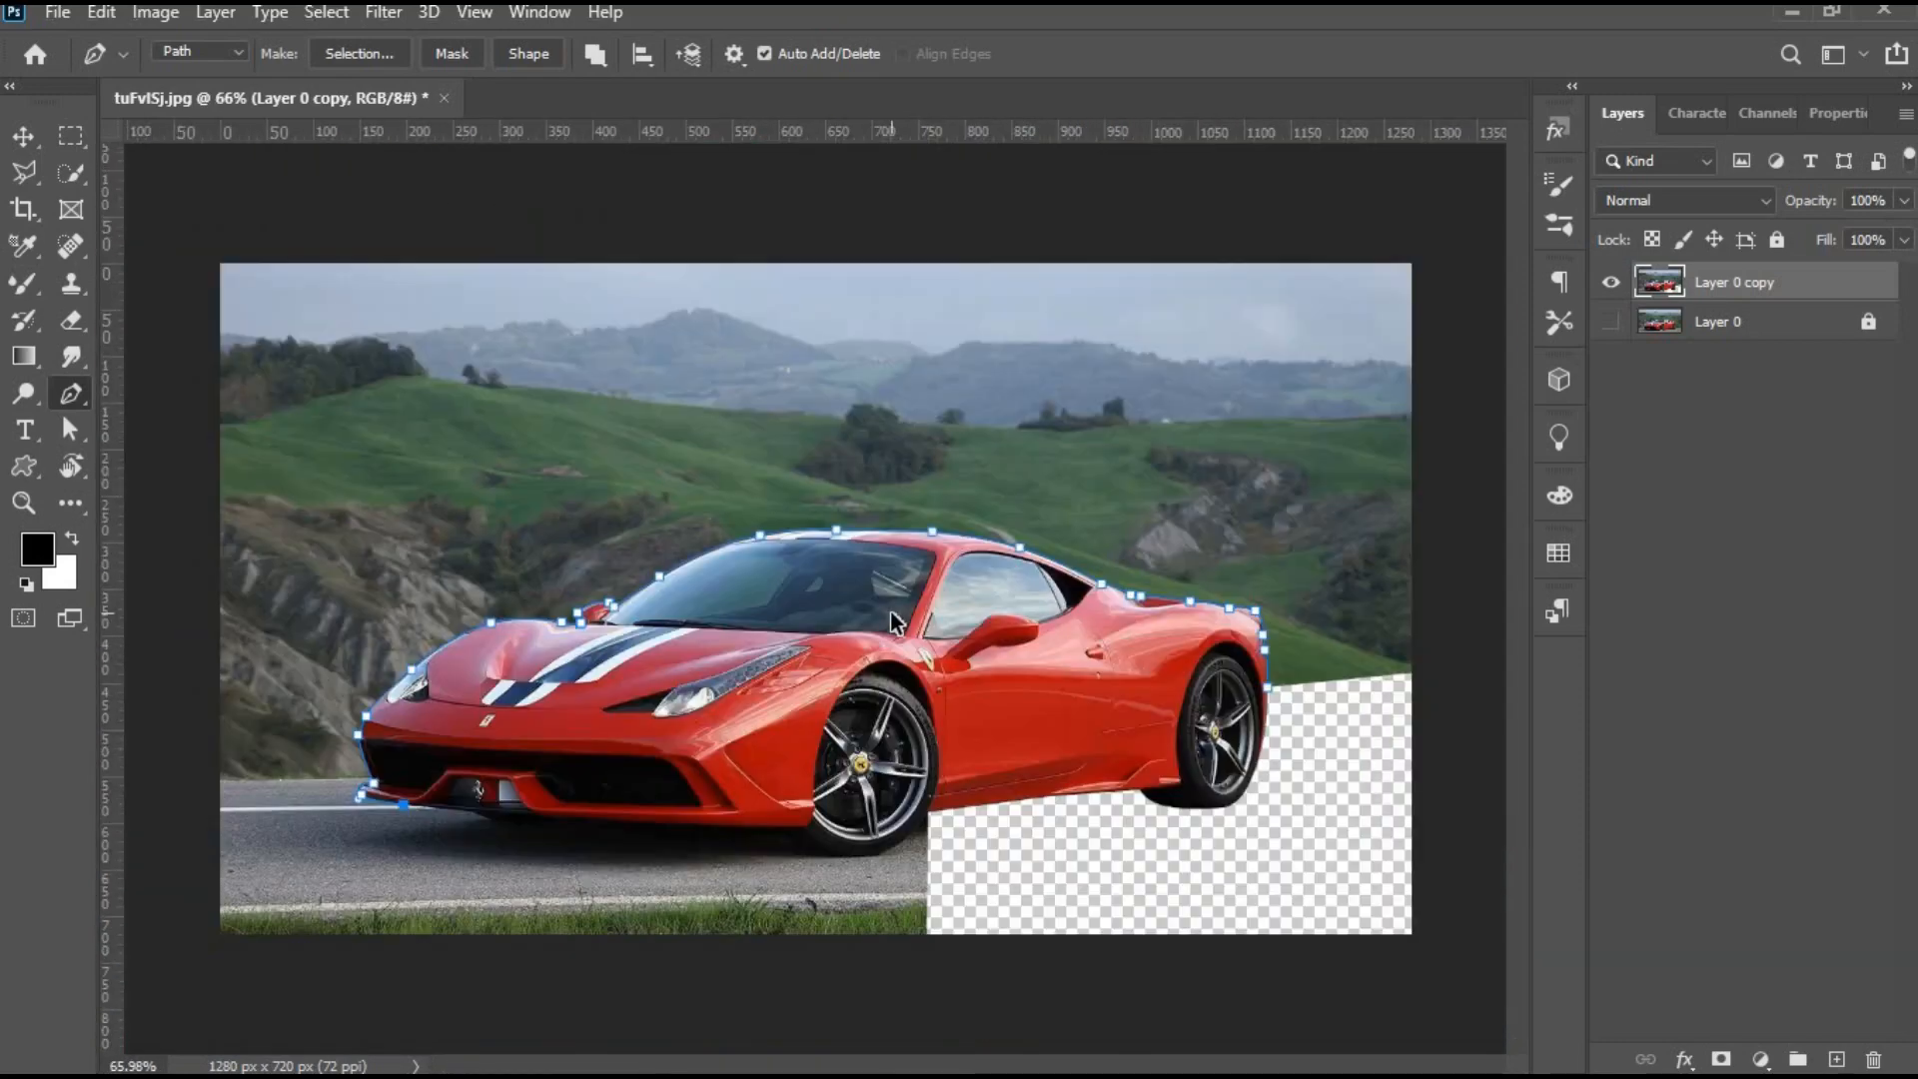
pyautogui.scroll(-3, 649, 837)
pyautogui.click(626, 871)
pyautogui.moveTo(397, 875); pyautogui.dragTo(406, 906)
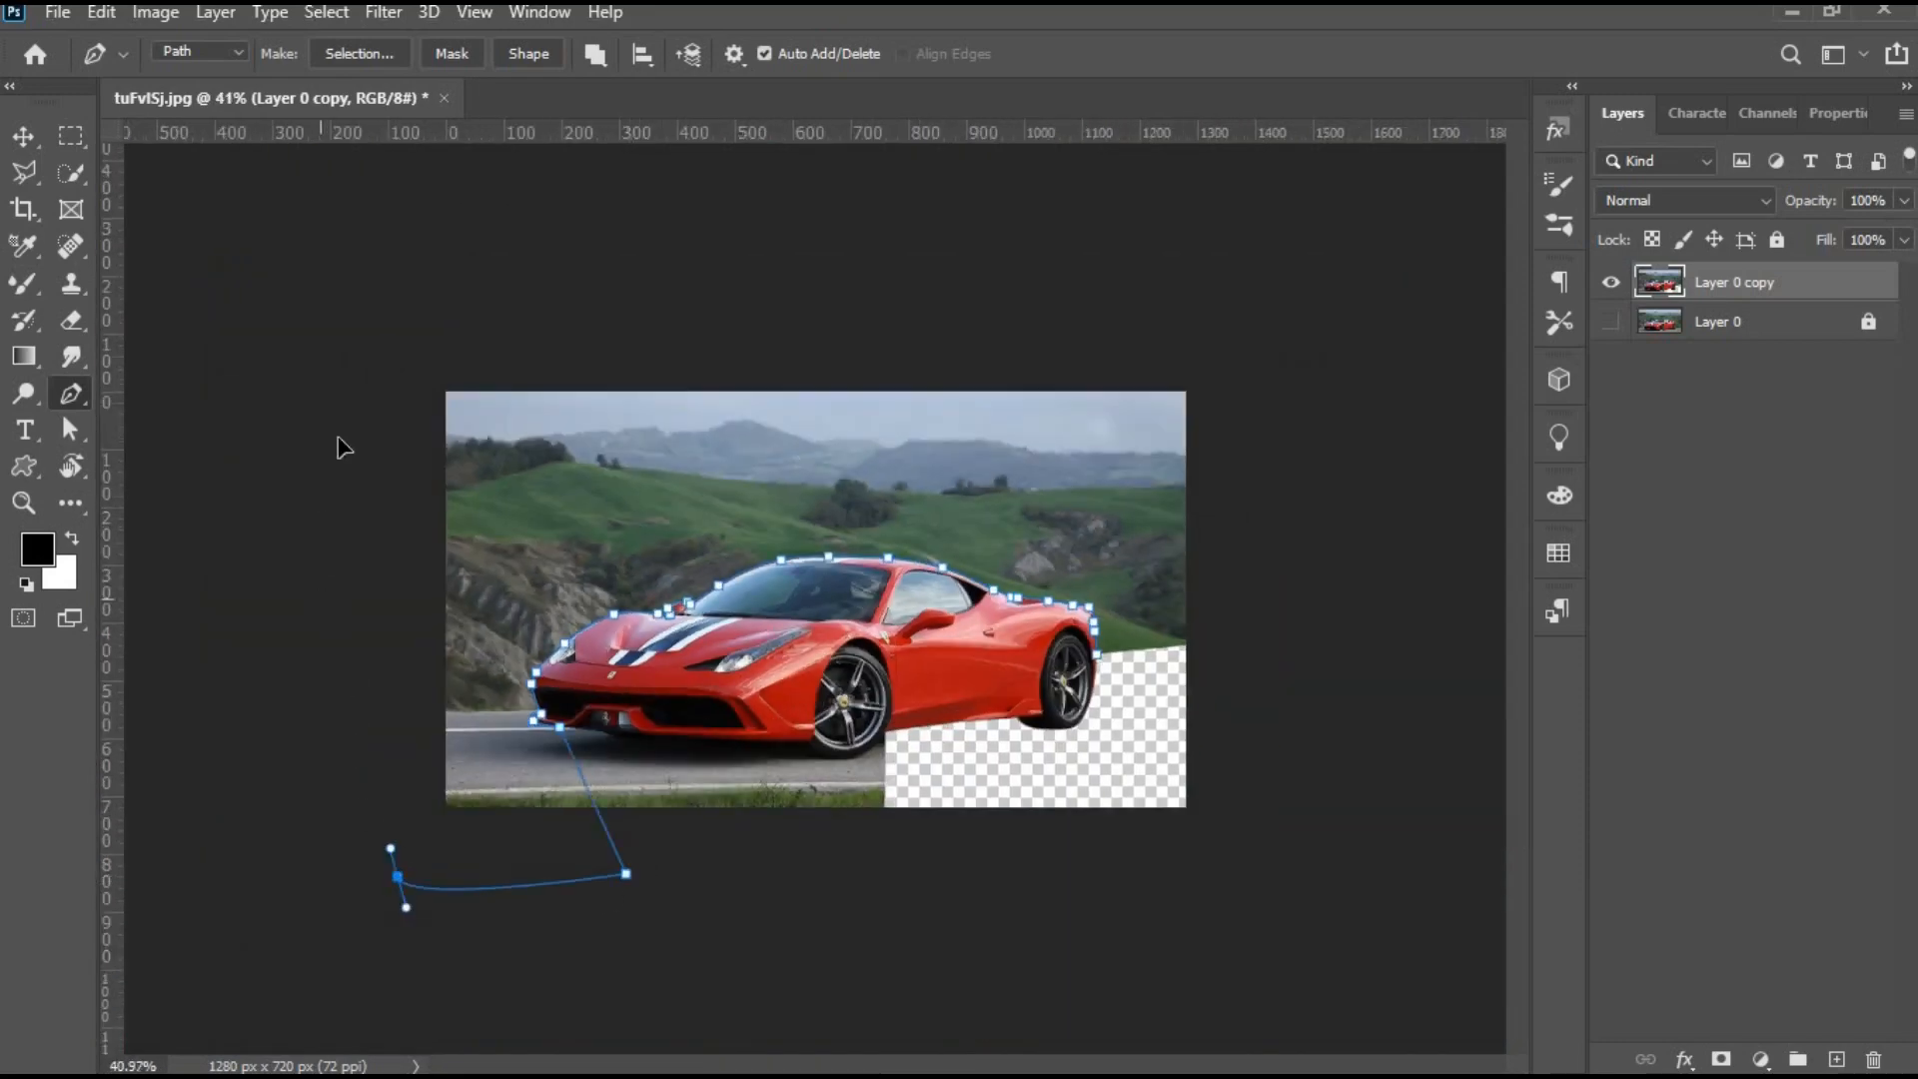
pyautogui.moveTo(320, 580); pyautogui.dragTo(328, 479)
pyautogui.moveTo(351, 379); pyautogui.dragTo(375, 319)
pyautogui.moveTo(386, 315); pyautogui.dragTo(603, 304)
pyautogui.moveTo(774, 298); pyautogui.dragTo(1066, 297)
pyautogui.moveTo(1149, 307); pyautogui.dragTo(1279, 407)
pyautogui.moveTo(1299, 503); pyautogui.dragTo(1299, 549)
pyautogui.moveTo(1285, 620); pyautogui.dragTo(1271, 632)
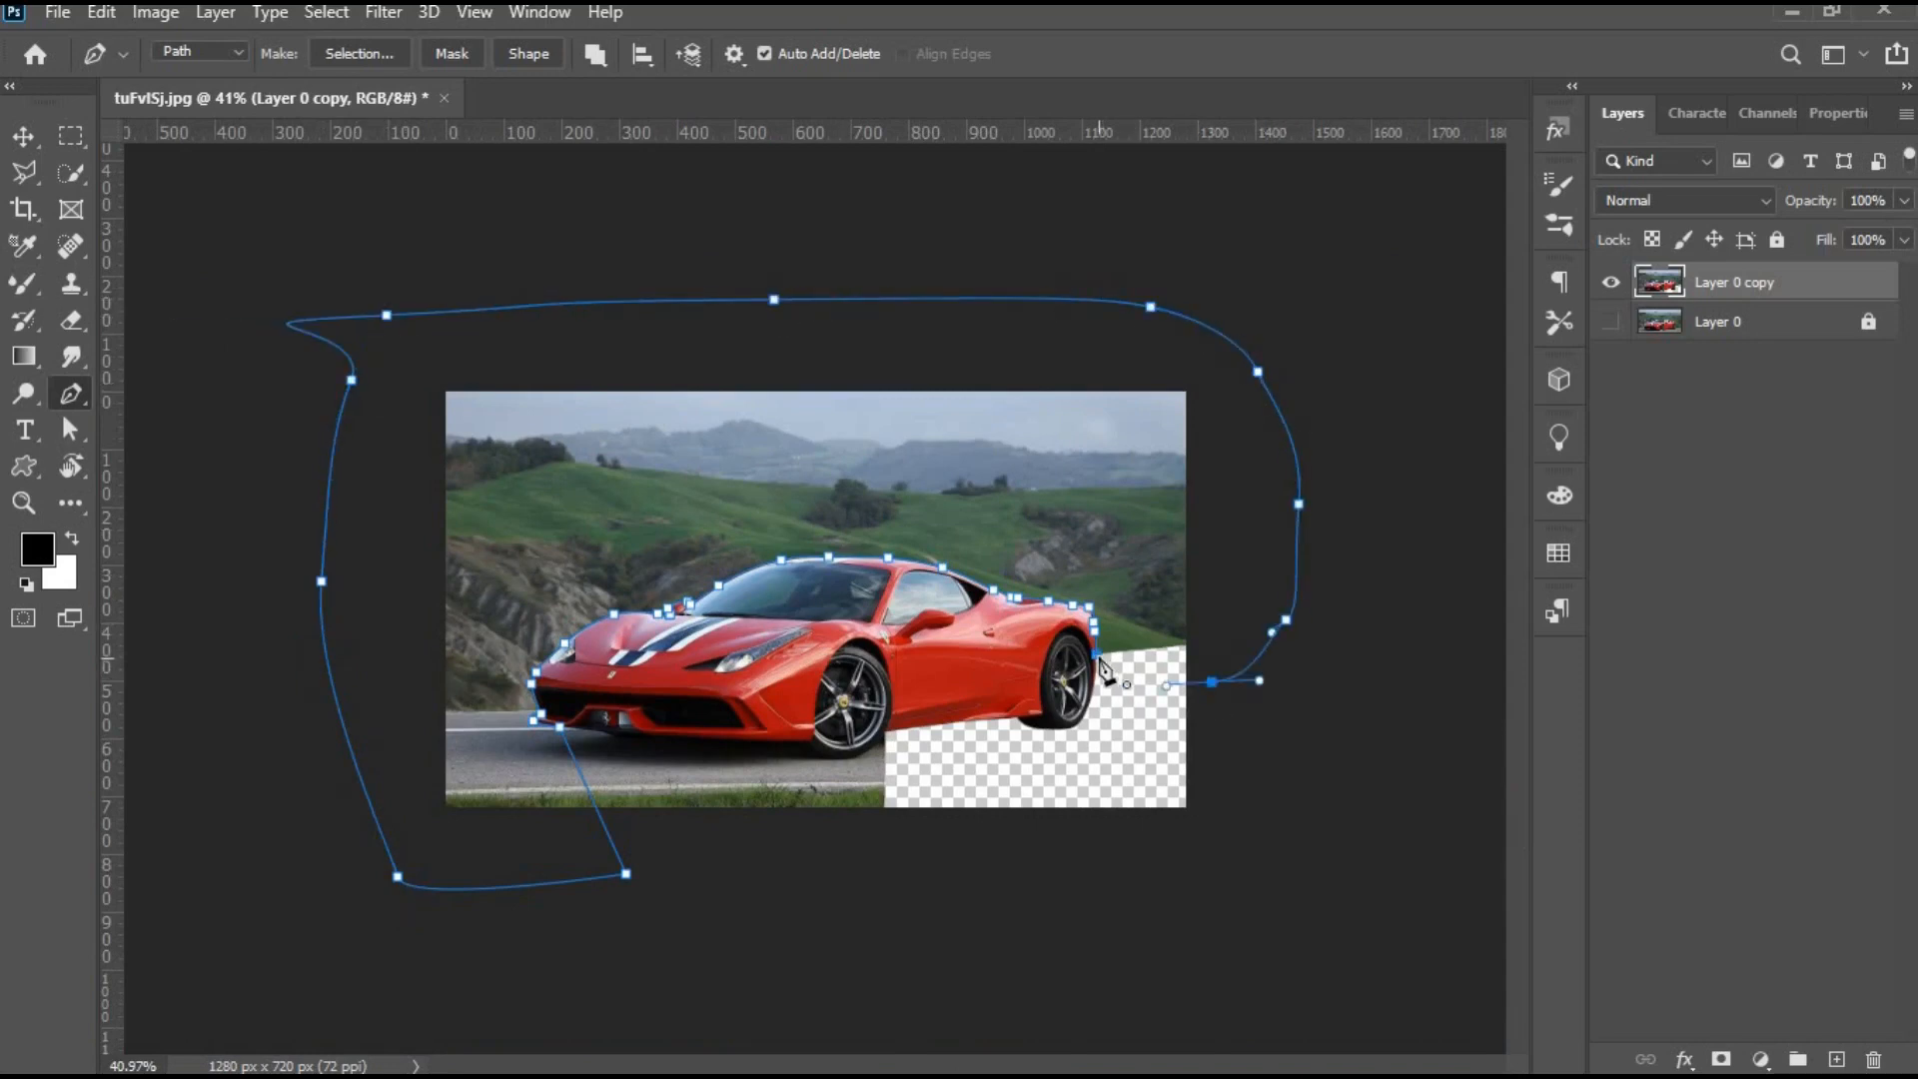
pyautogui.click(1099, 661)
# Convert the closed path to a selection, delete the background above and in front of the car, and deselect.
pyautogui.hotkey('ctrl', 'Return')
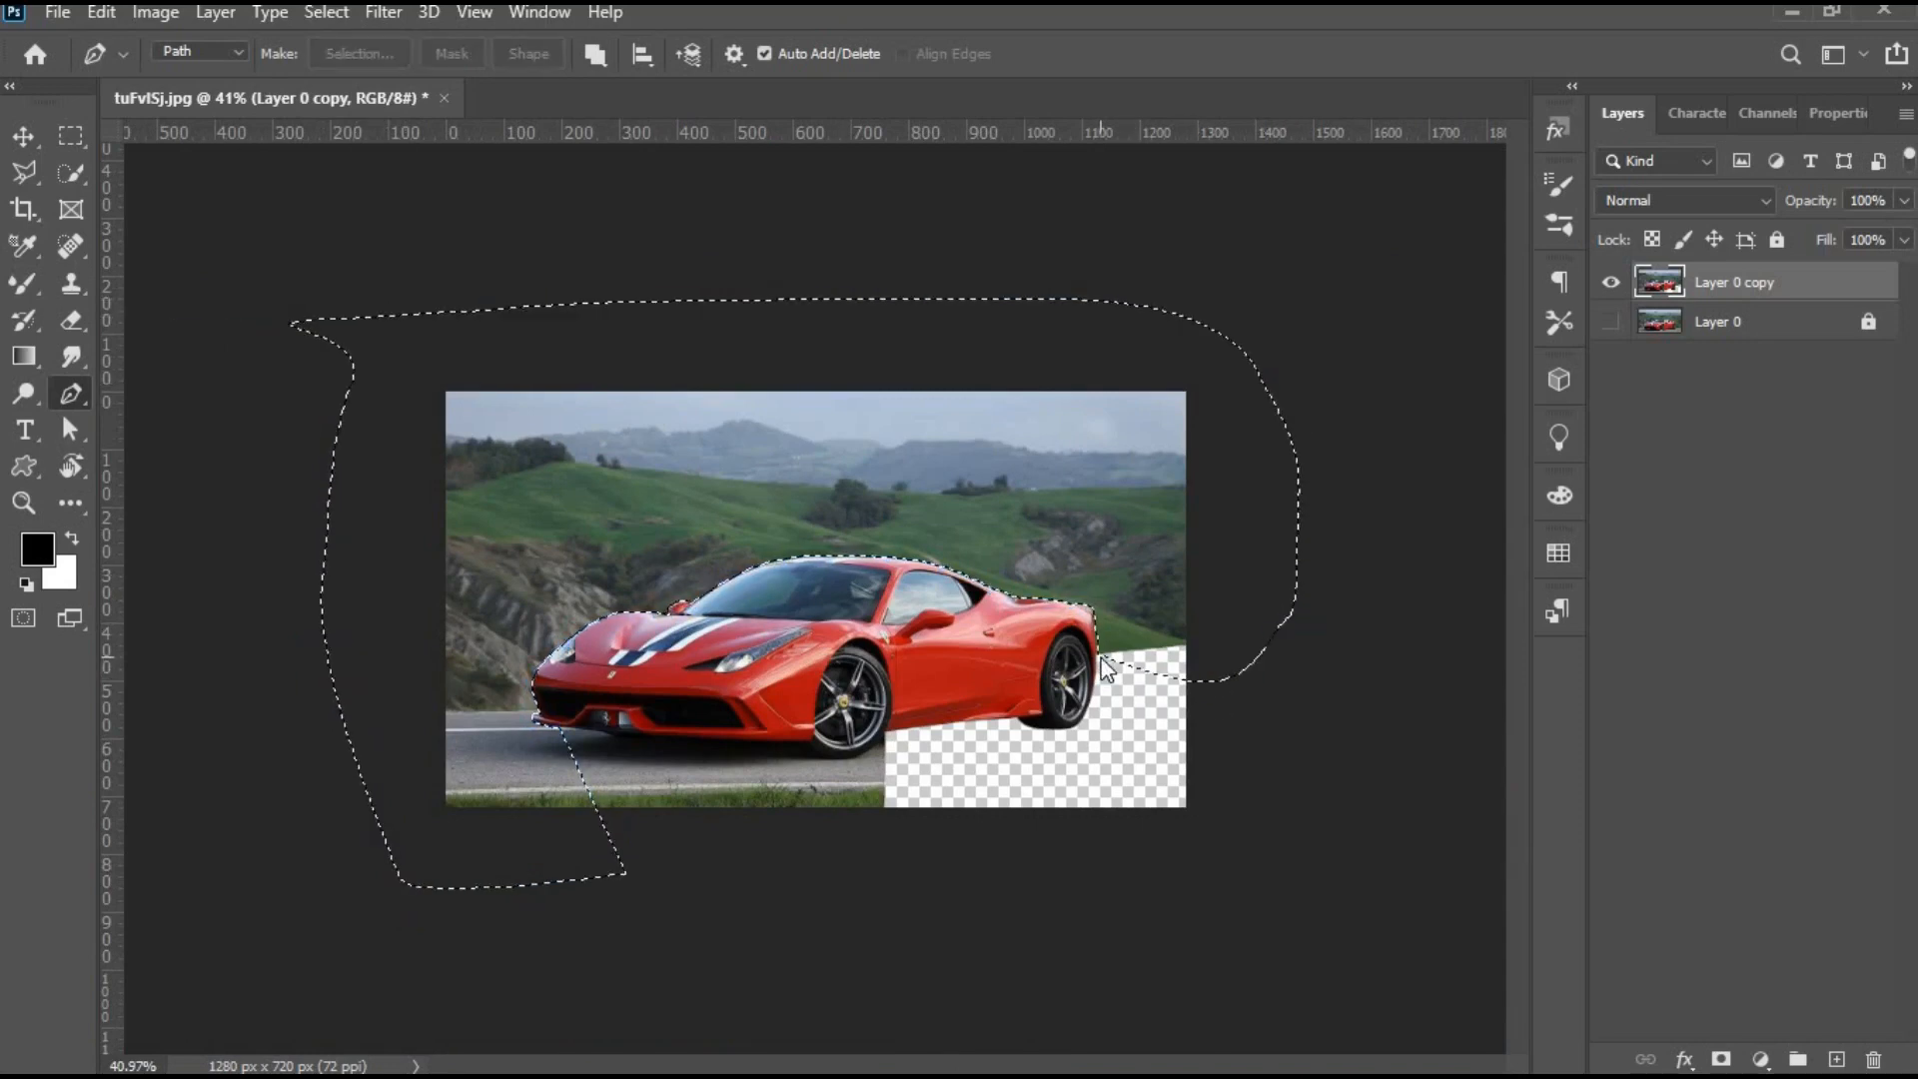
pyautogui.press('Delete')
pyautogui.hotkey('ctrl', 'd')
# Start a new path where the front tyre meets the side sill at the edge of the remaining road.
pyautogui.scroll(10, 761, 677)
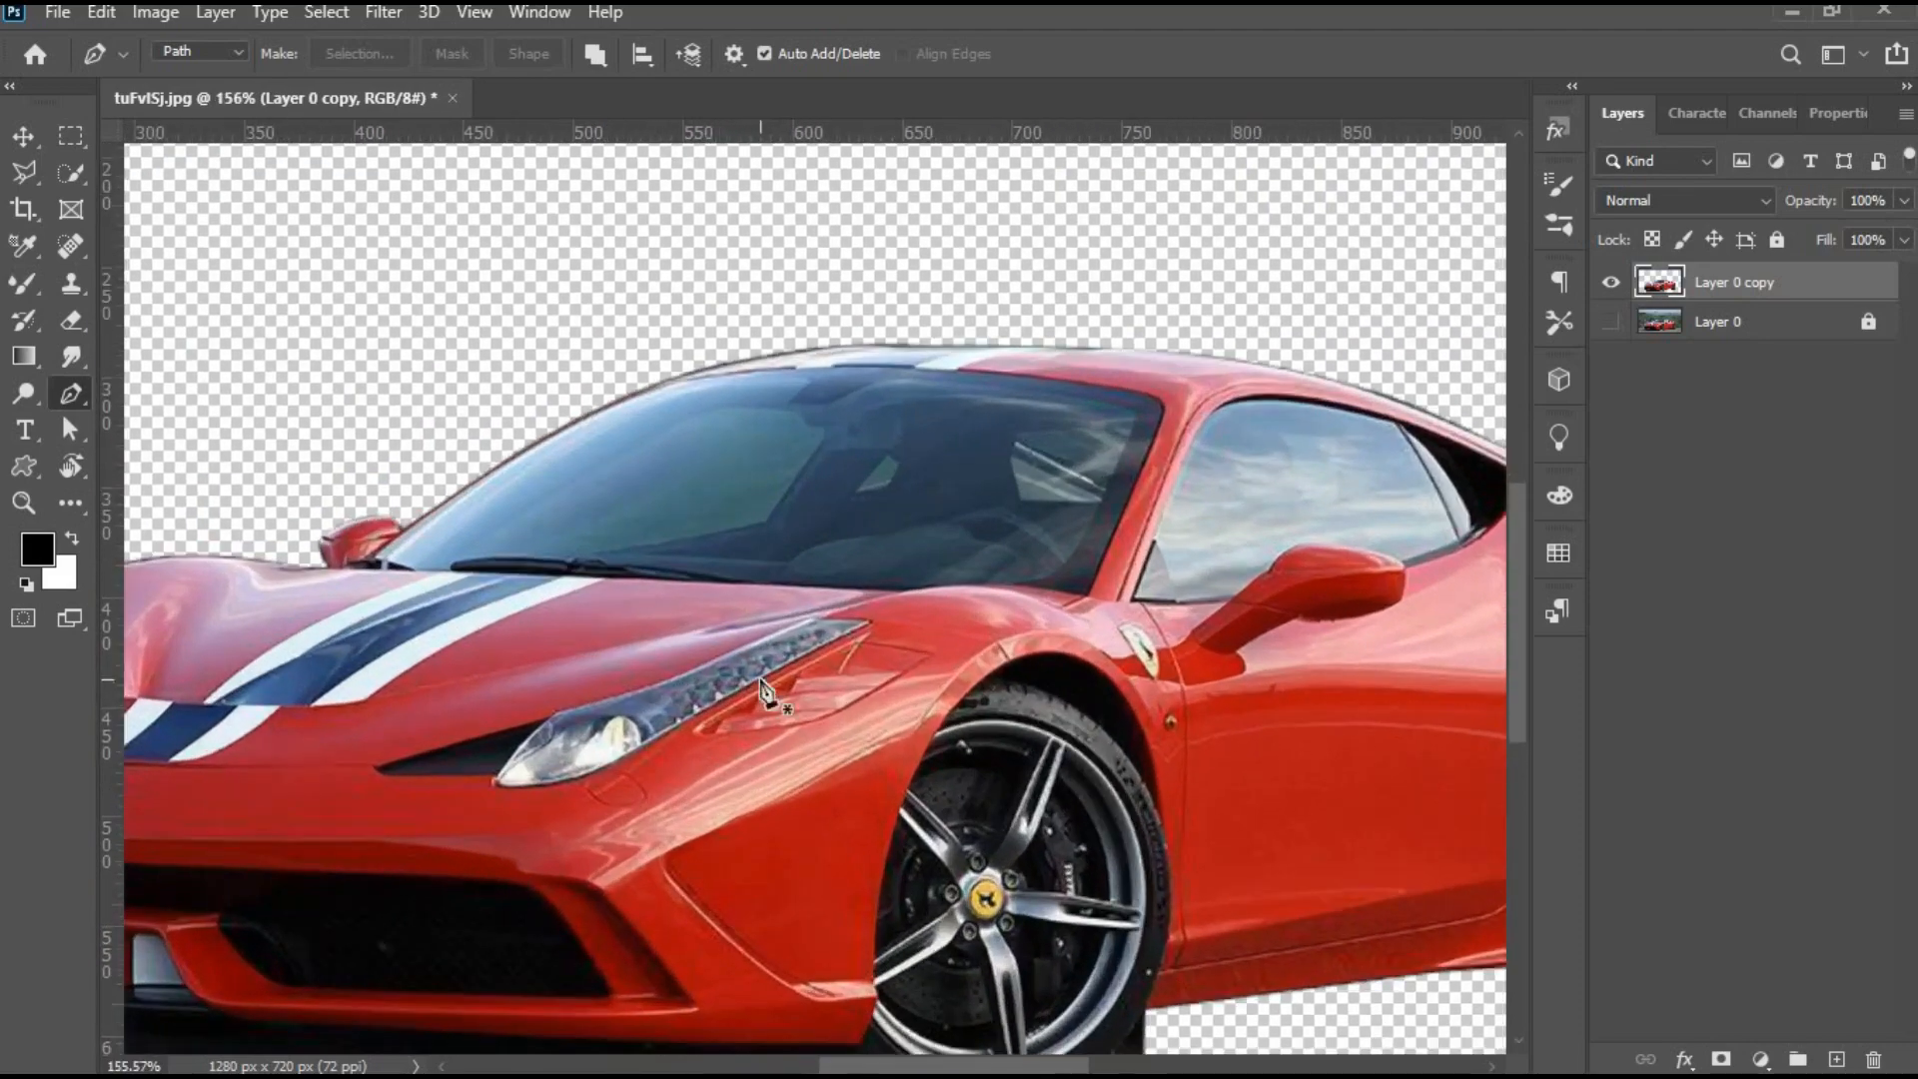
pyautogui.moveTo(798, 739); pyautogui.dragTo(910, 562)
pyautogui.moveTo(1034, 807); pyautogui.dragTo(779, 433)
pyautogui.scroll(1, 989, 423)
pyautogui.scroll(6, 989, 424)
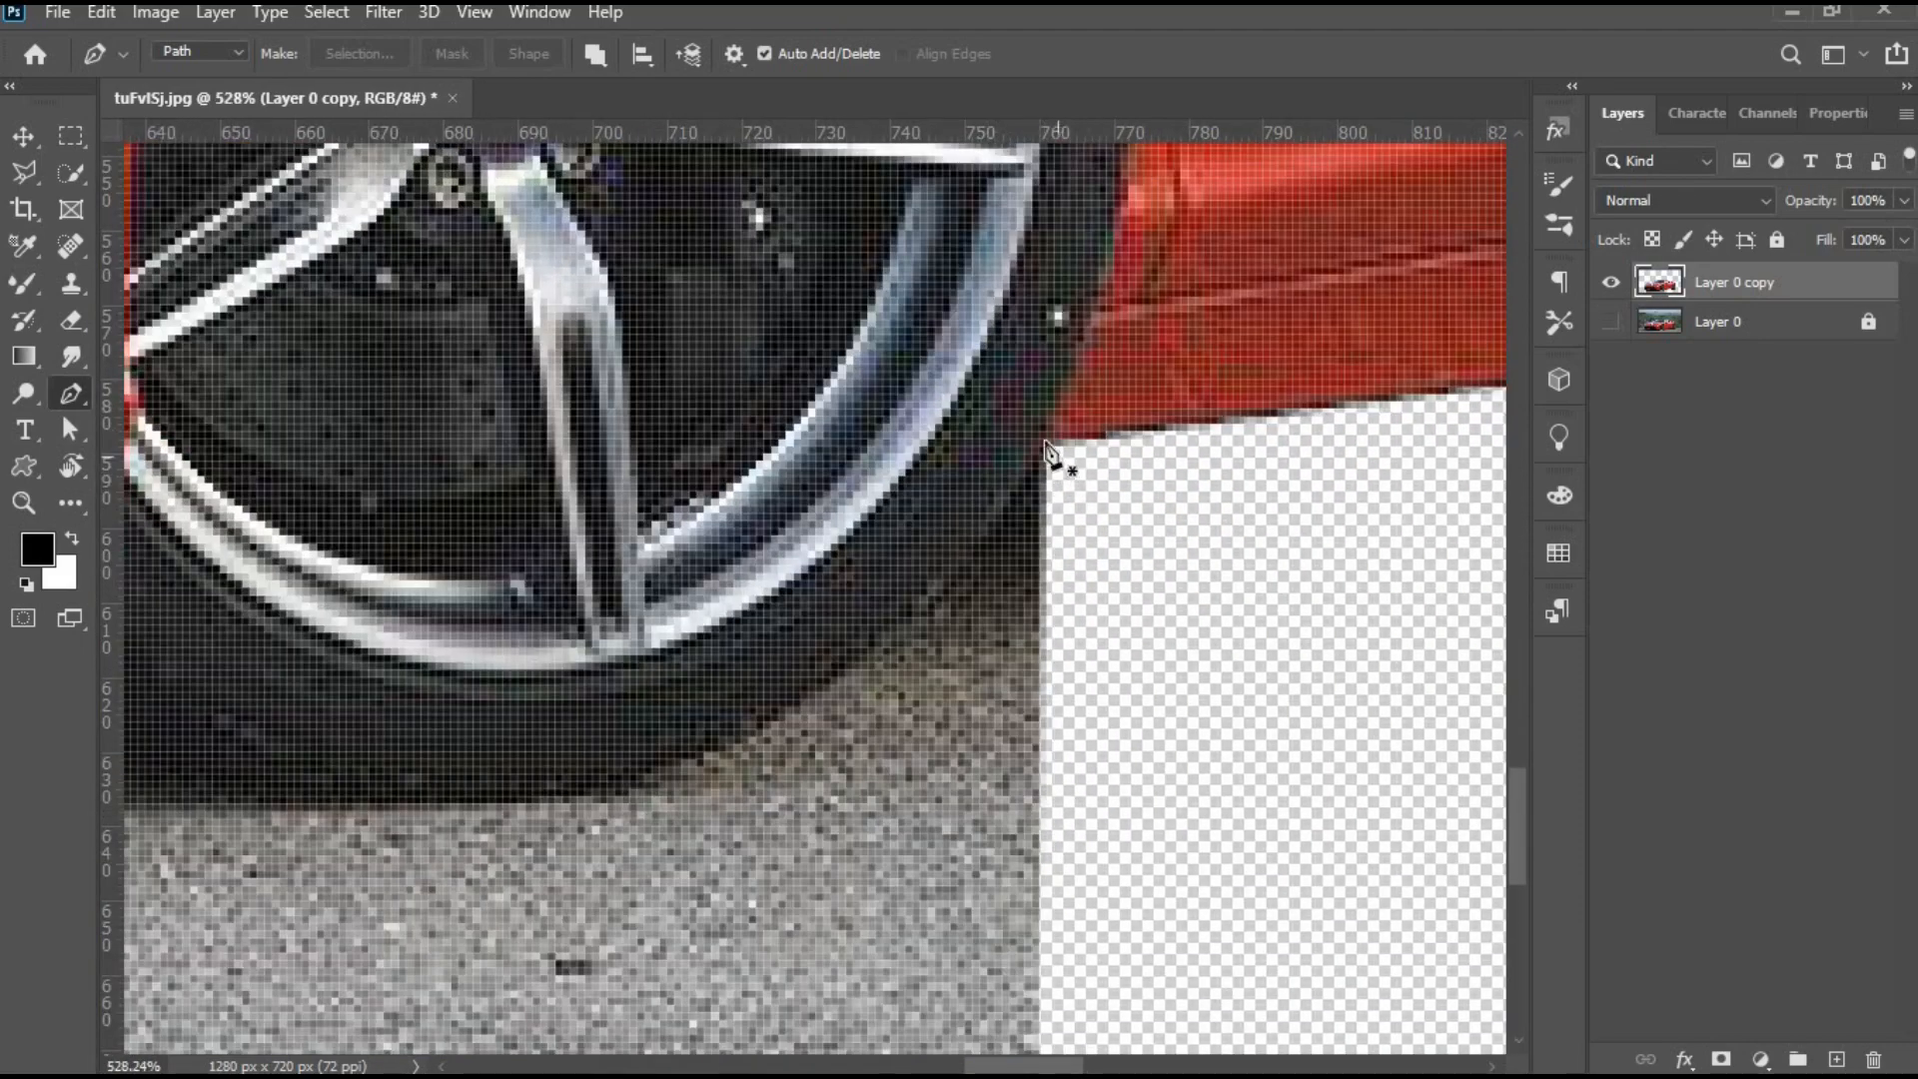
pyautogui.click(1046, 446)
pyautogui.moveTo(615, 796); pyautogui.dragTo(449, 816)
pyautogui.moveTo(316, 873); pyautogui.dragTo(308, 883)
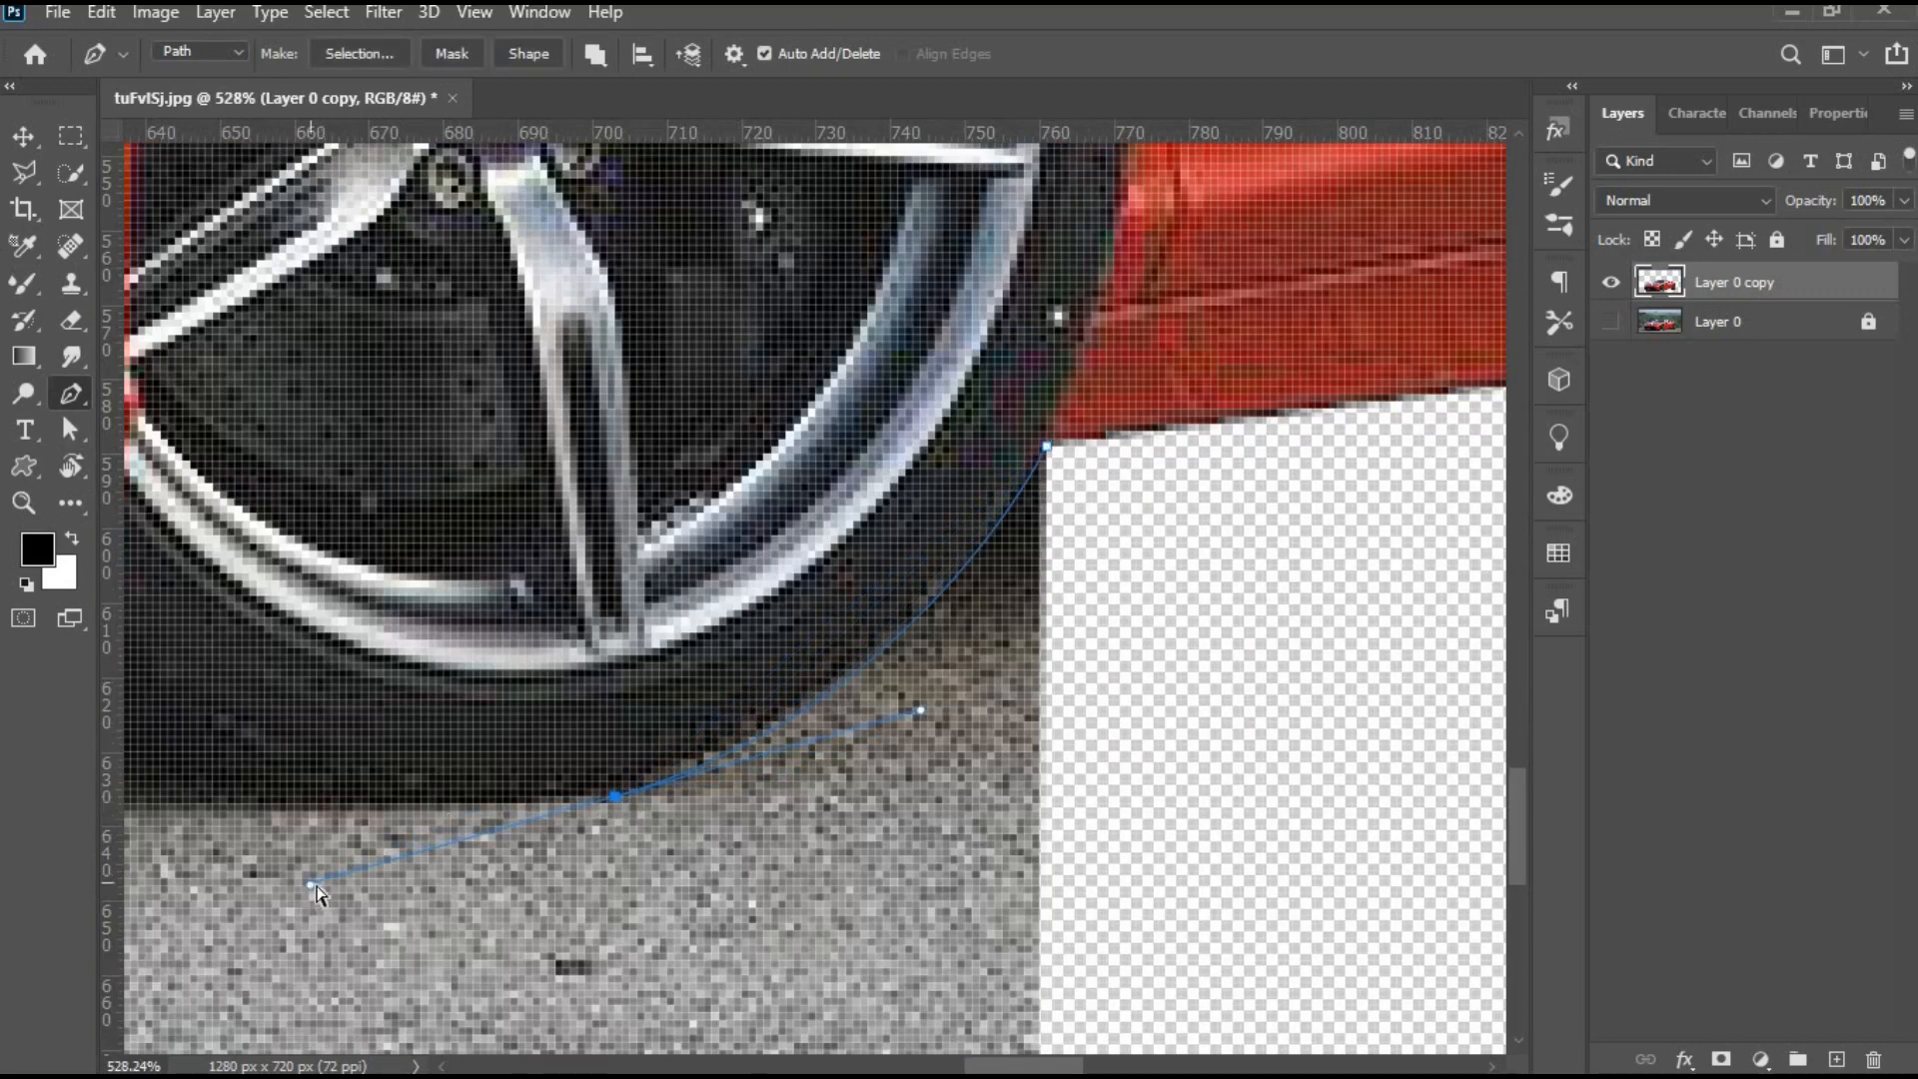
pyautogui.hotkey('ctrl', 'z')
# Trace the front tyre's lower edge with curved segments up its inner side into the shadow, removing each anchor's outgoing handle.
pyautogui.moveTo(615, 781); pyautogui.dragTo(343, 817)
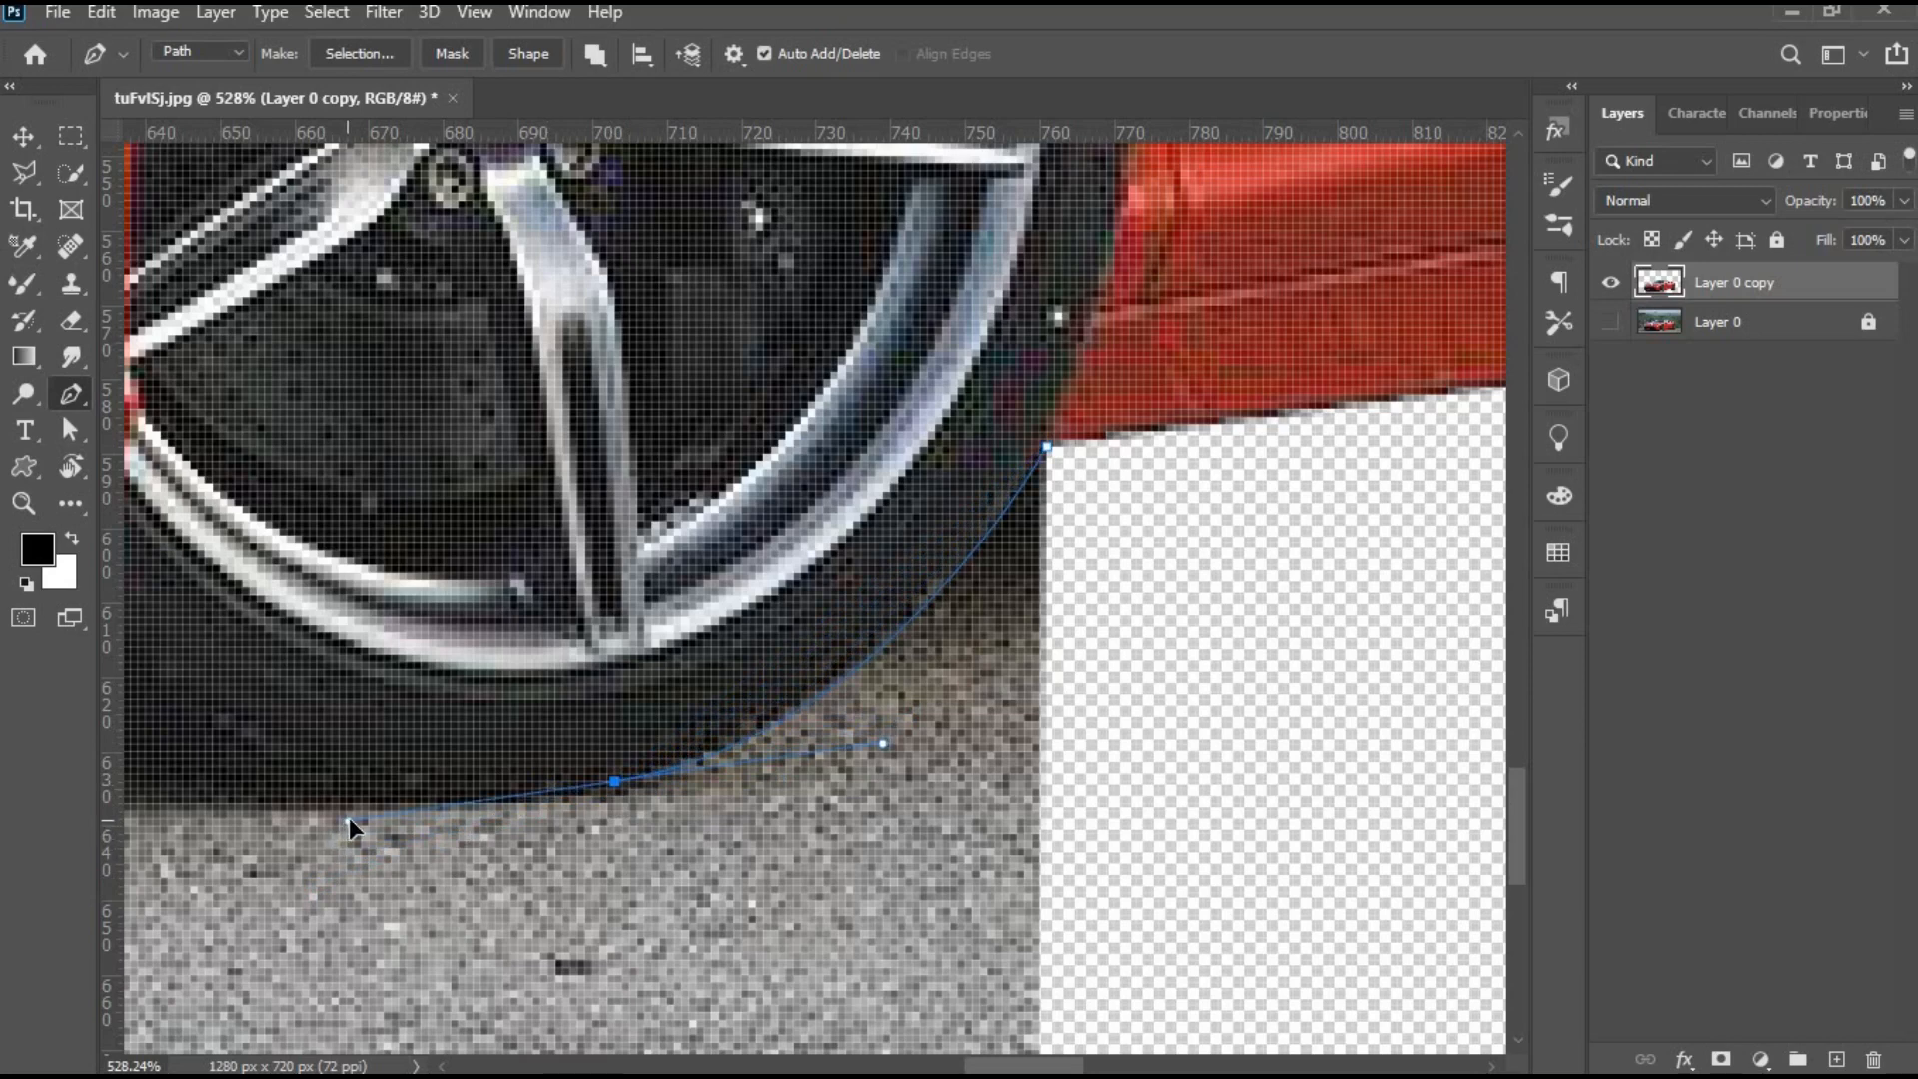
pyautogui.keyDown('alt'); pyautogui.click(616, 781); pyautogui.keyUp('alt')
pyautogui.scroll(-4, 518, 838)
pyautogui.moveTo(535, 835); pyautogui.dragTo(777, 803)
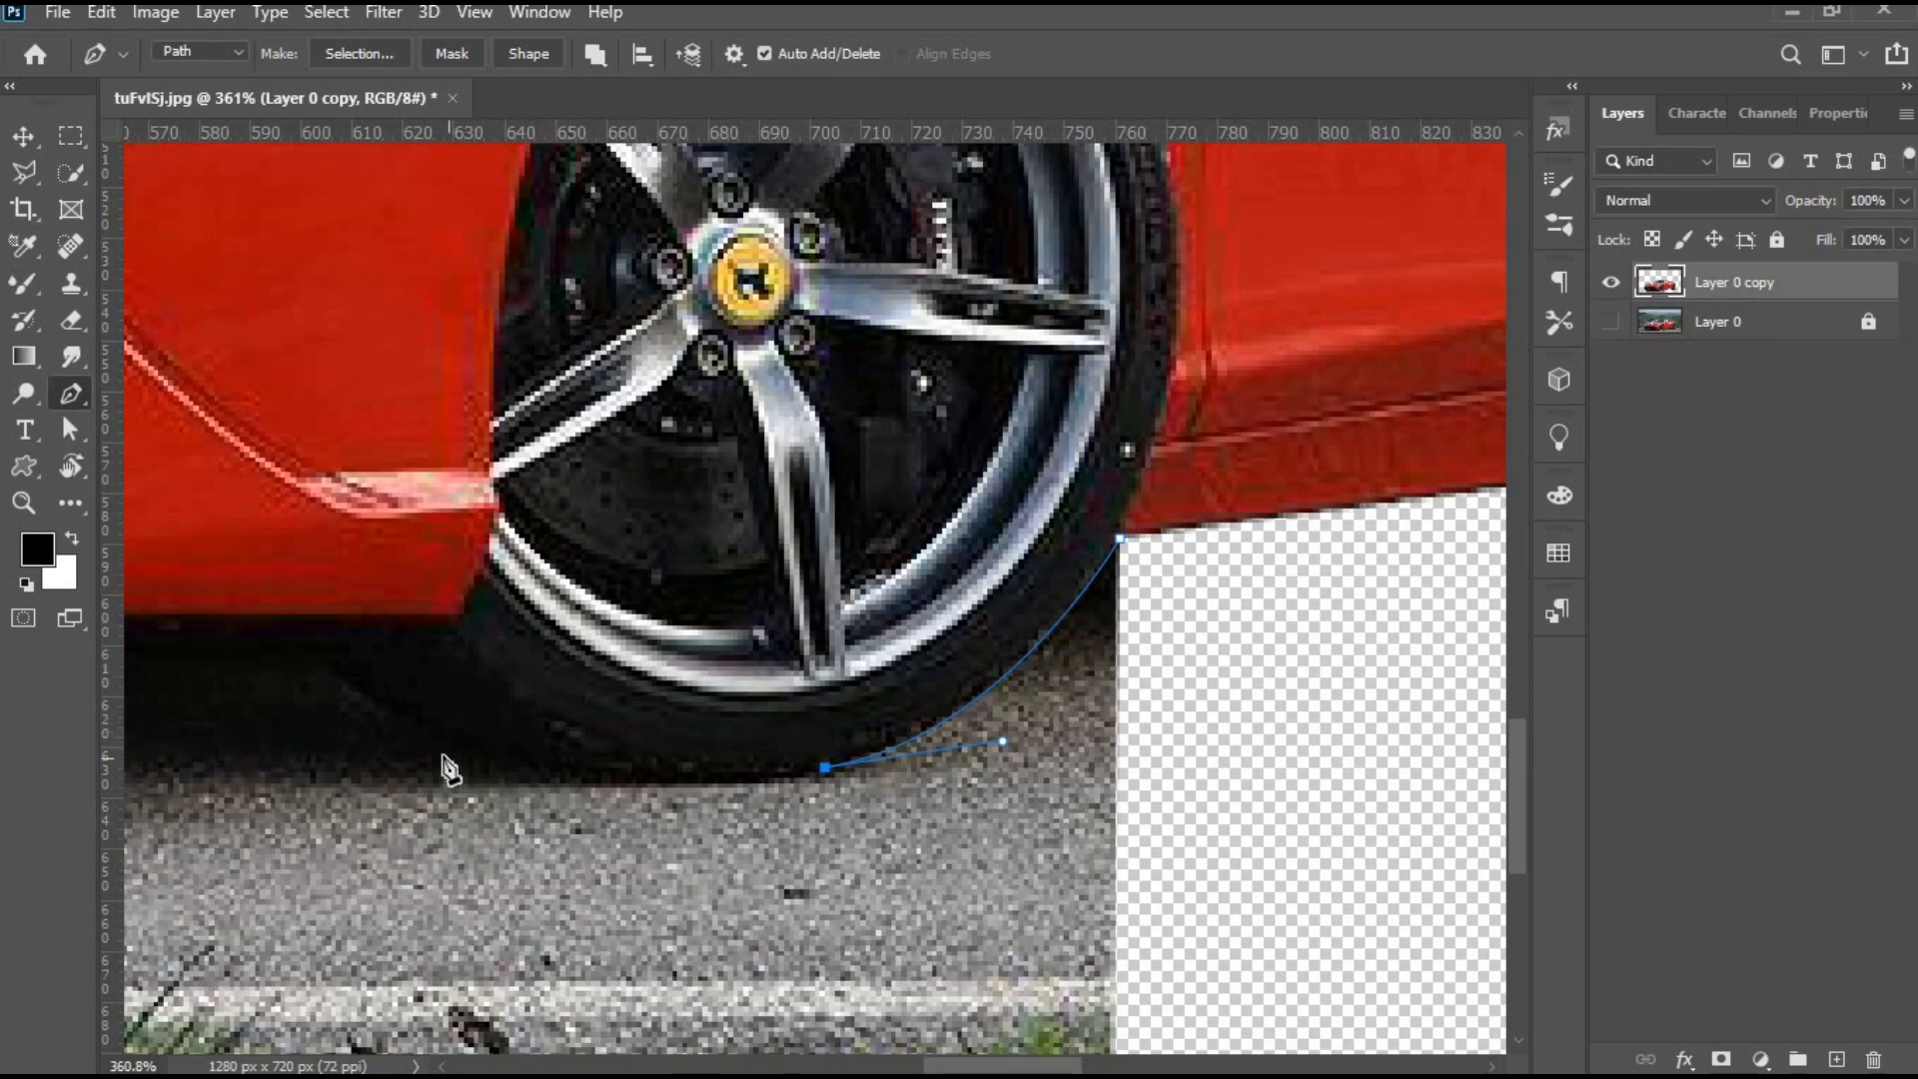
pyautogui.moveTo(464, 747); pyautogui.dragTo(337, 693)
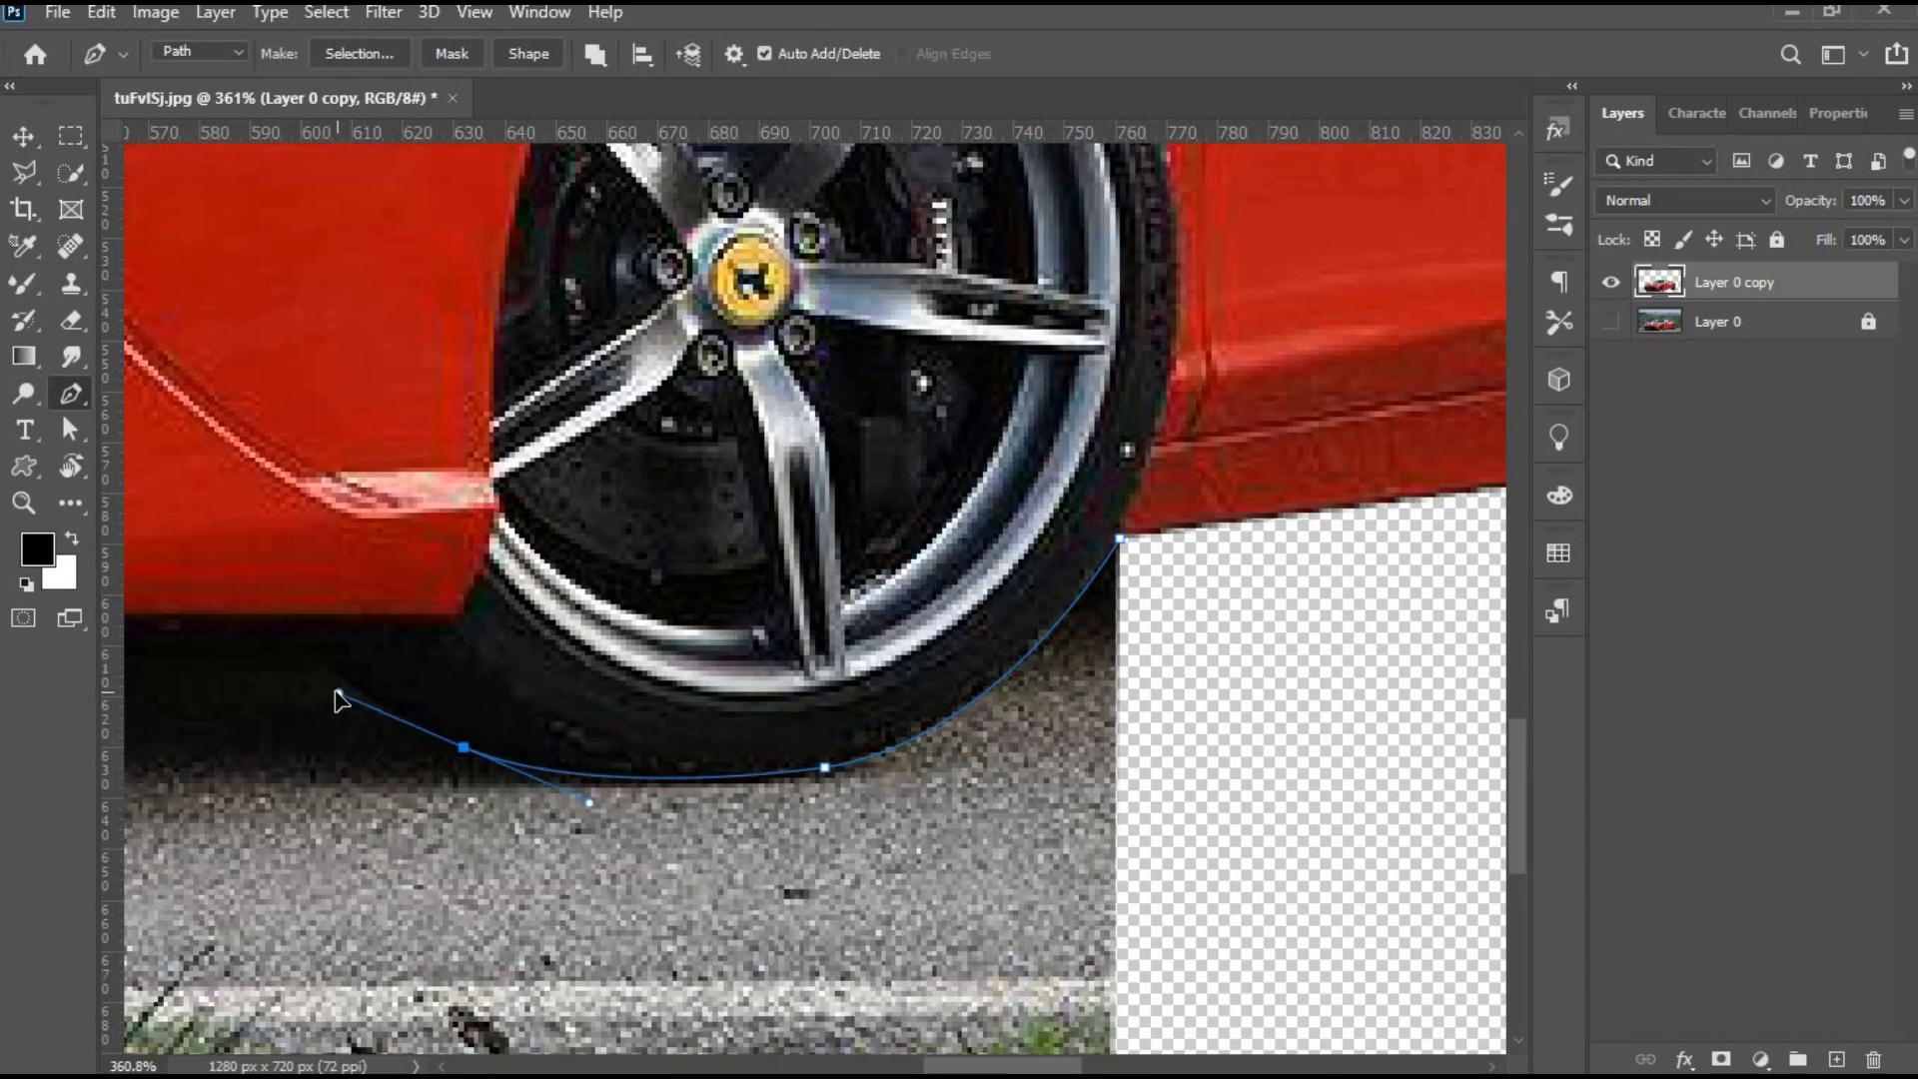
pyautogui.keyDown('alt'); pyautogui.click(463, 748); pyautogui.keyUp('alt')
pyautogui.moveTo(321, 671); pyautogui.dragTo(249, 611)
pyautogui.keyDown('alt'); pyautogui.click(322, 671); pyautogui.keyUp('alt')
# Continue the path along the front bumper's lower edge toward the number plate area, removing each anchor's outgoing handle.
pyautogui.moveTo(399, 708); pyautogui.dragTo(1438, 591)
pyautogui.scroll(-4, 1243, 629)
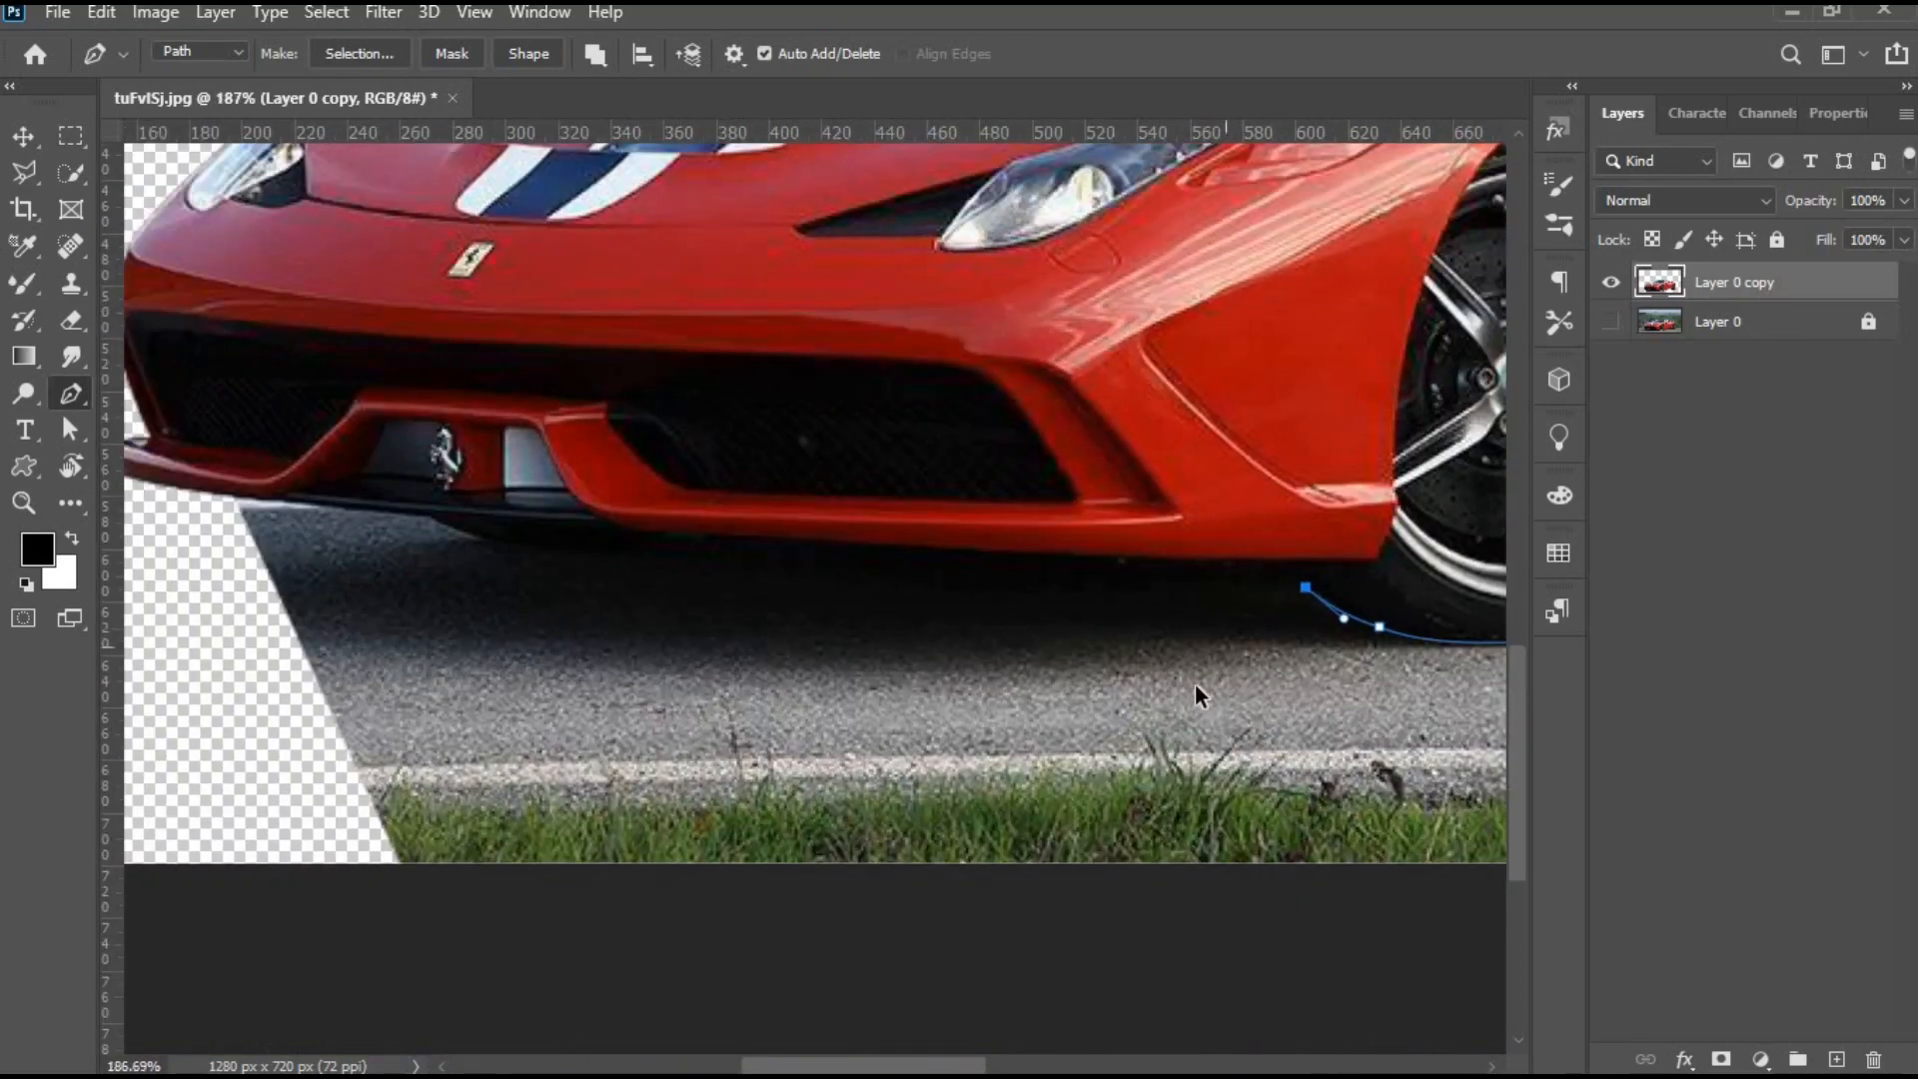
pyautogui.scroll(1, 1195, 683)
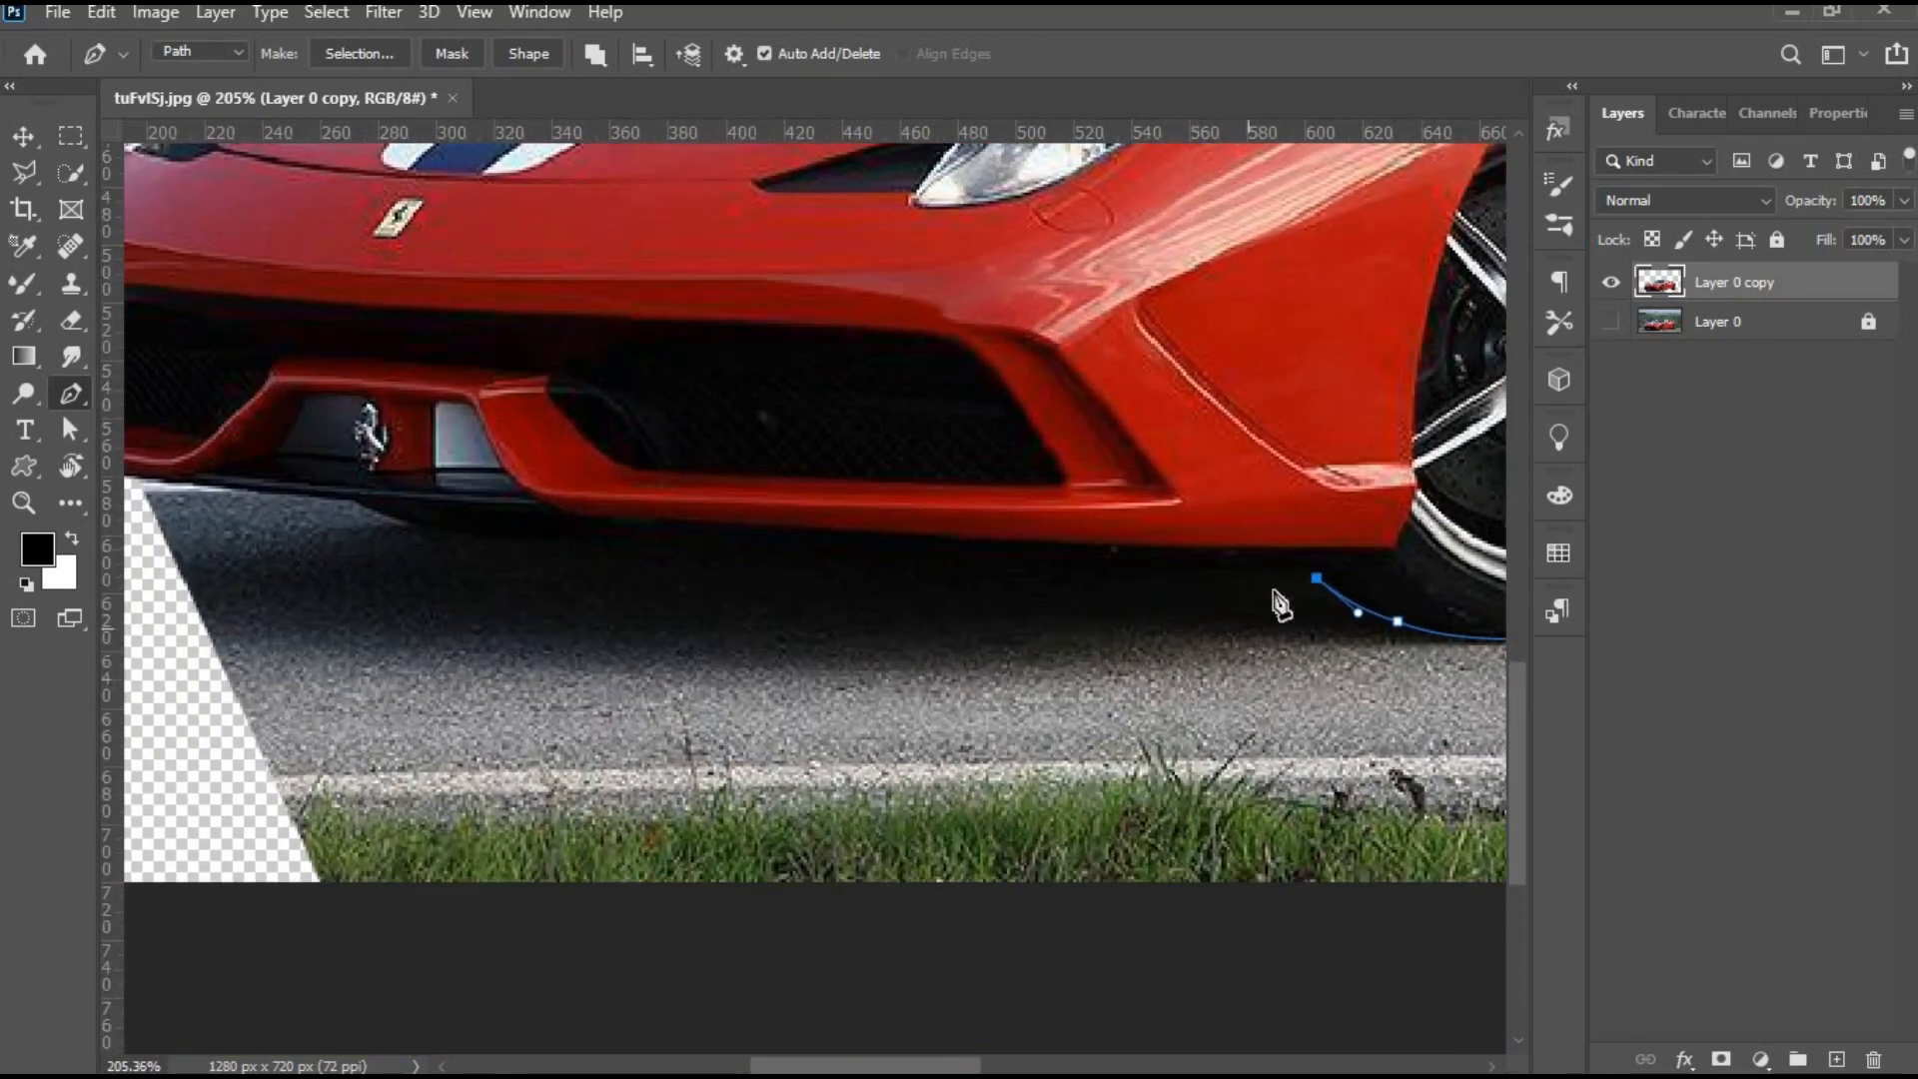
pyautogui.moveTo(1107, 548); pyautogui.dragTo(1099, 546)
pyautogui.keyDown('alt'); pyautogui.click(1108, 547); pyautogui.keyUp('alt')
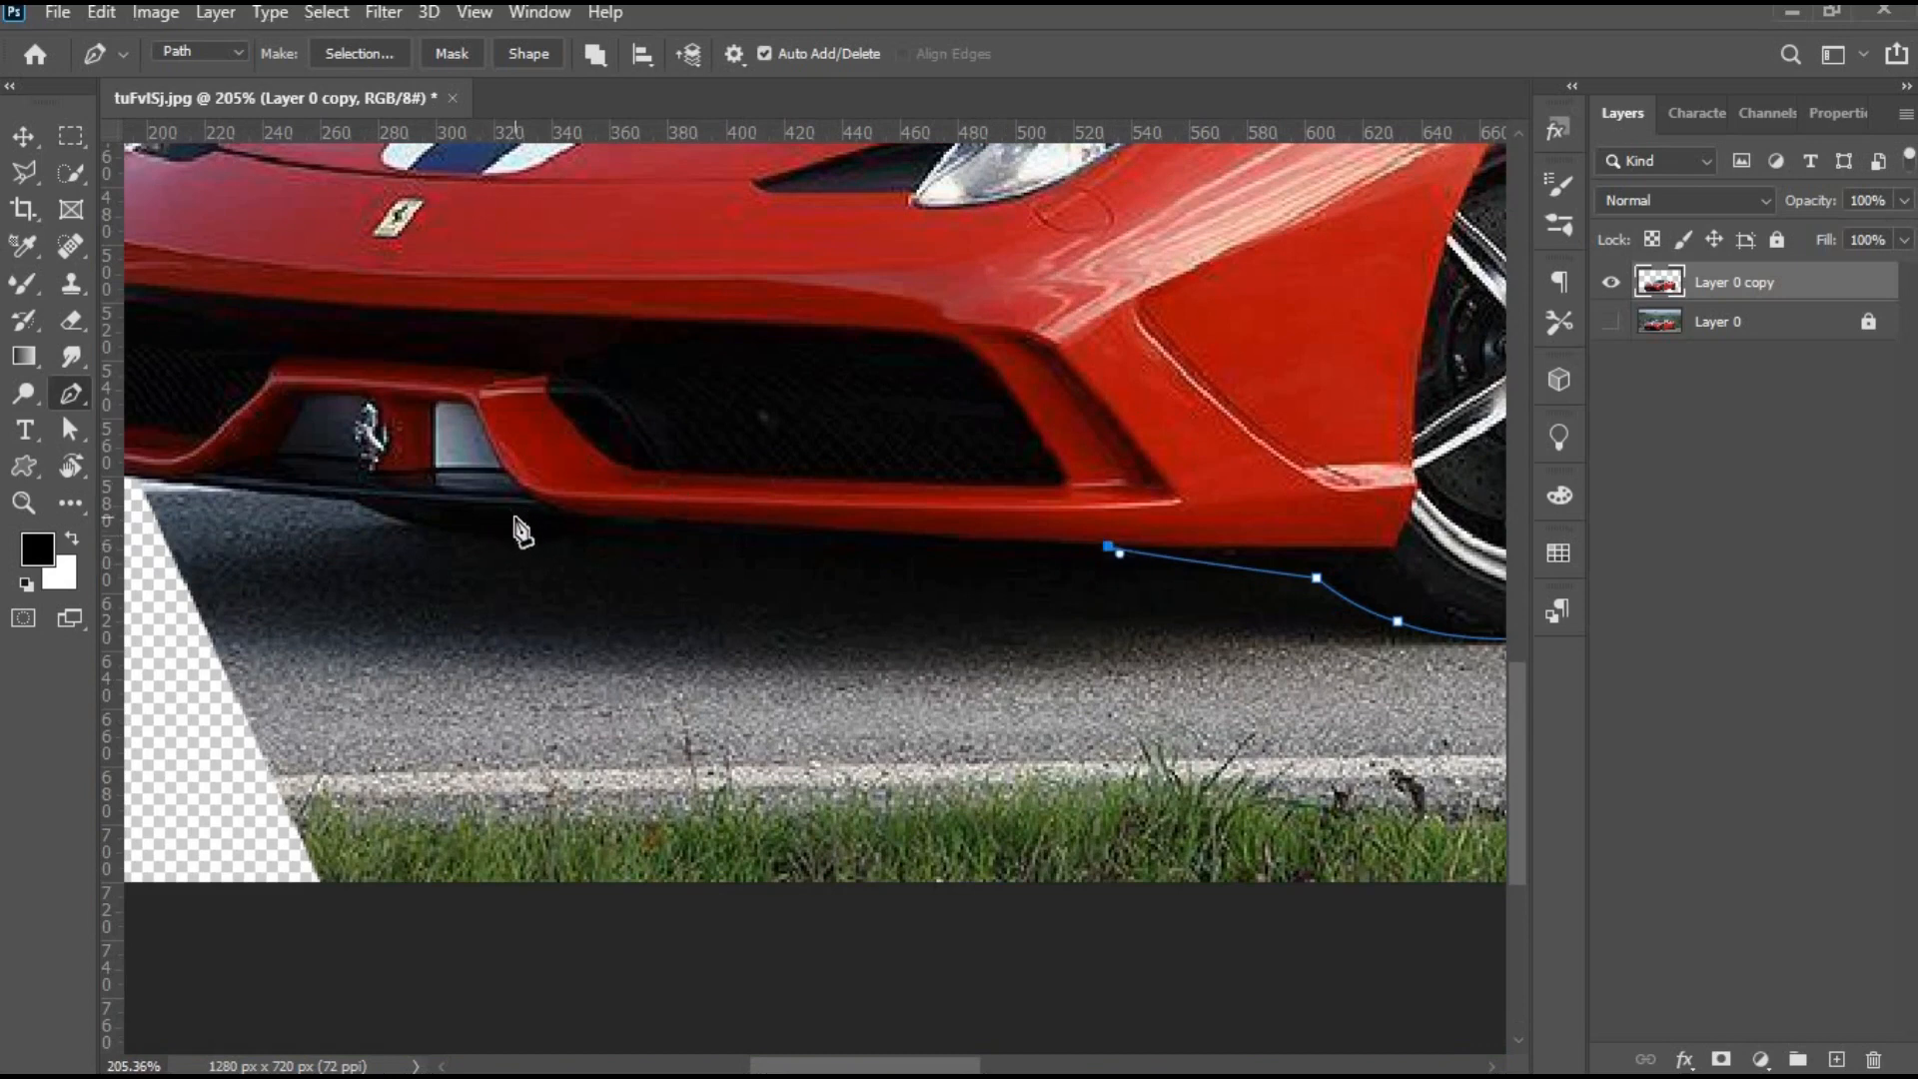
pyautogui.moveTo(613, 521); pyautogui.dragTo(590, 528)
pyautogui.keyDown('alt'); pyautogui.click(612, 523); pyautogui.keyUp('alt')
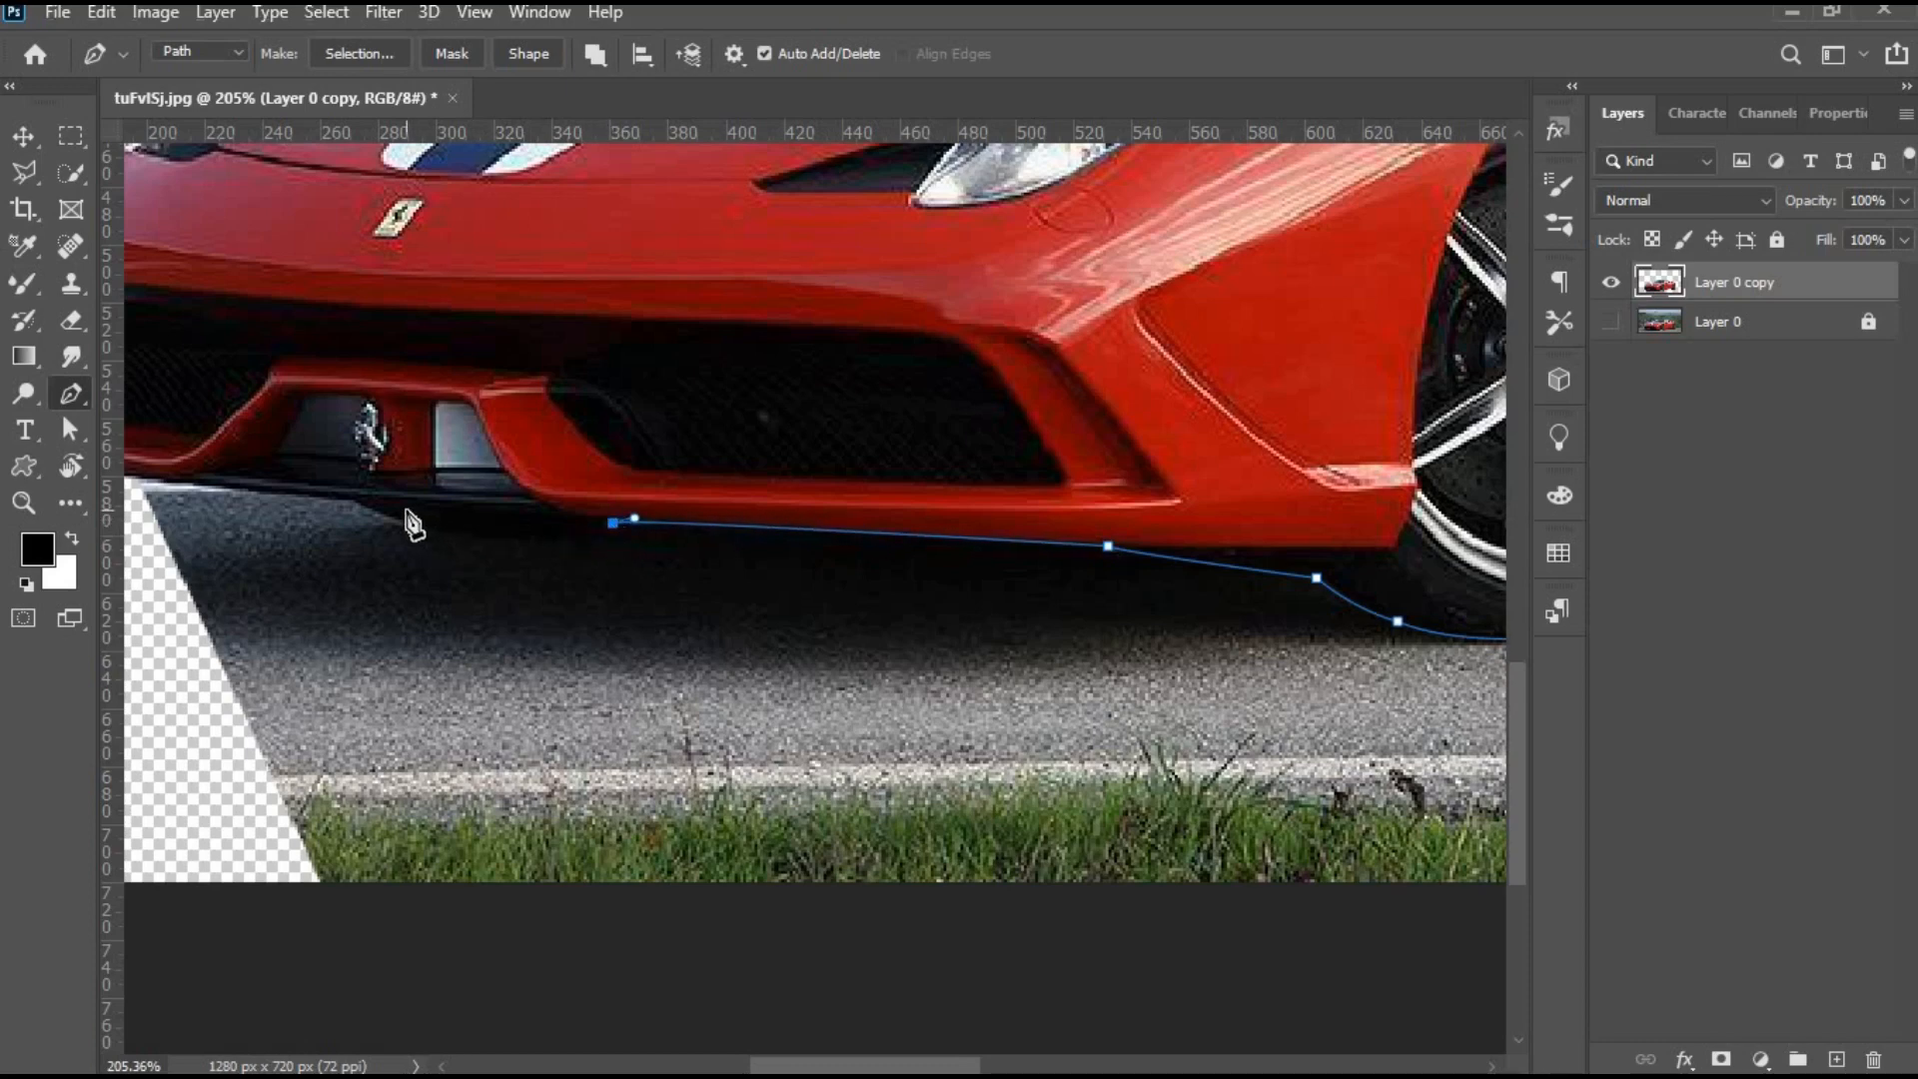
# Trace the dark underbody bulge below the number plate area and join it to the splitter's already cut edge.
pyautogui.moveTo(415, 526)
pyautogui.mouseDown()
pyautogui.moveTo(445, 567)
pyautogui.moveTo(386, 472)
pyautogui.moveTo(397, 519)
pyautogui.mouseUp()
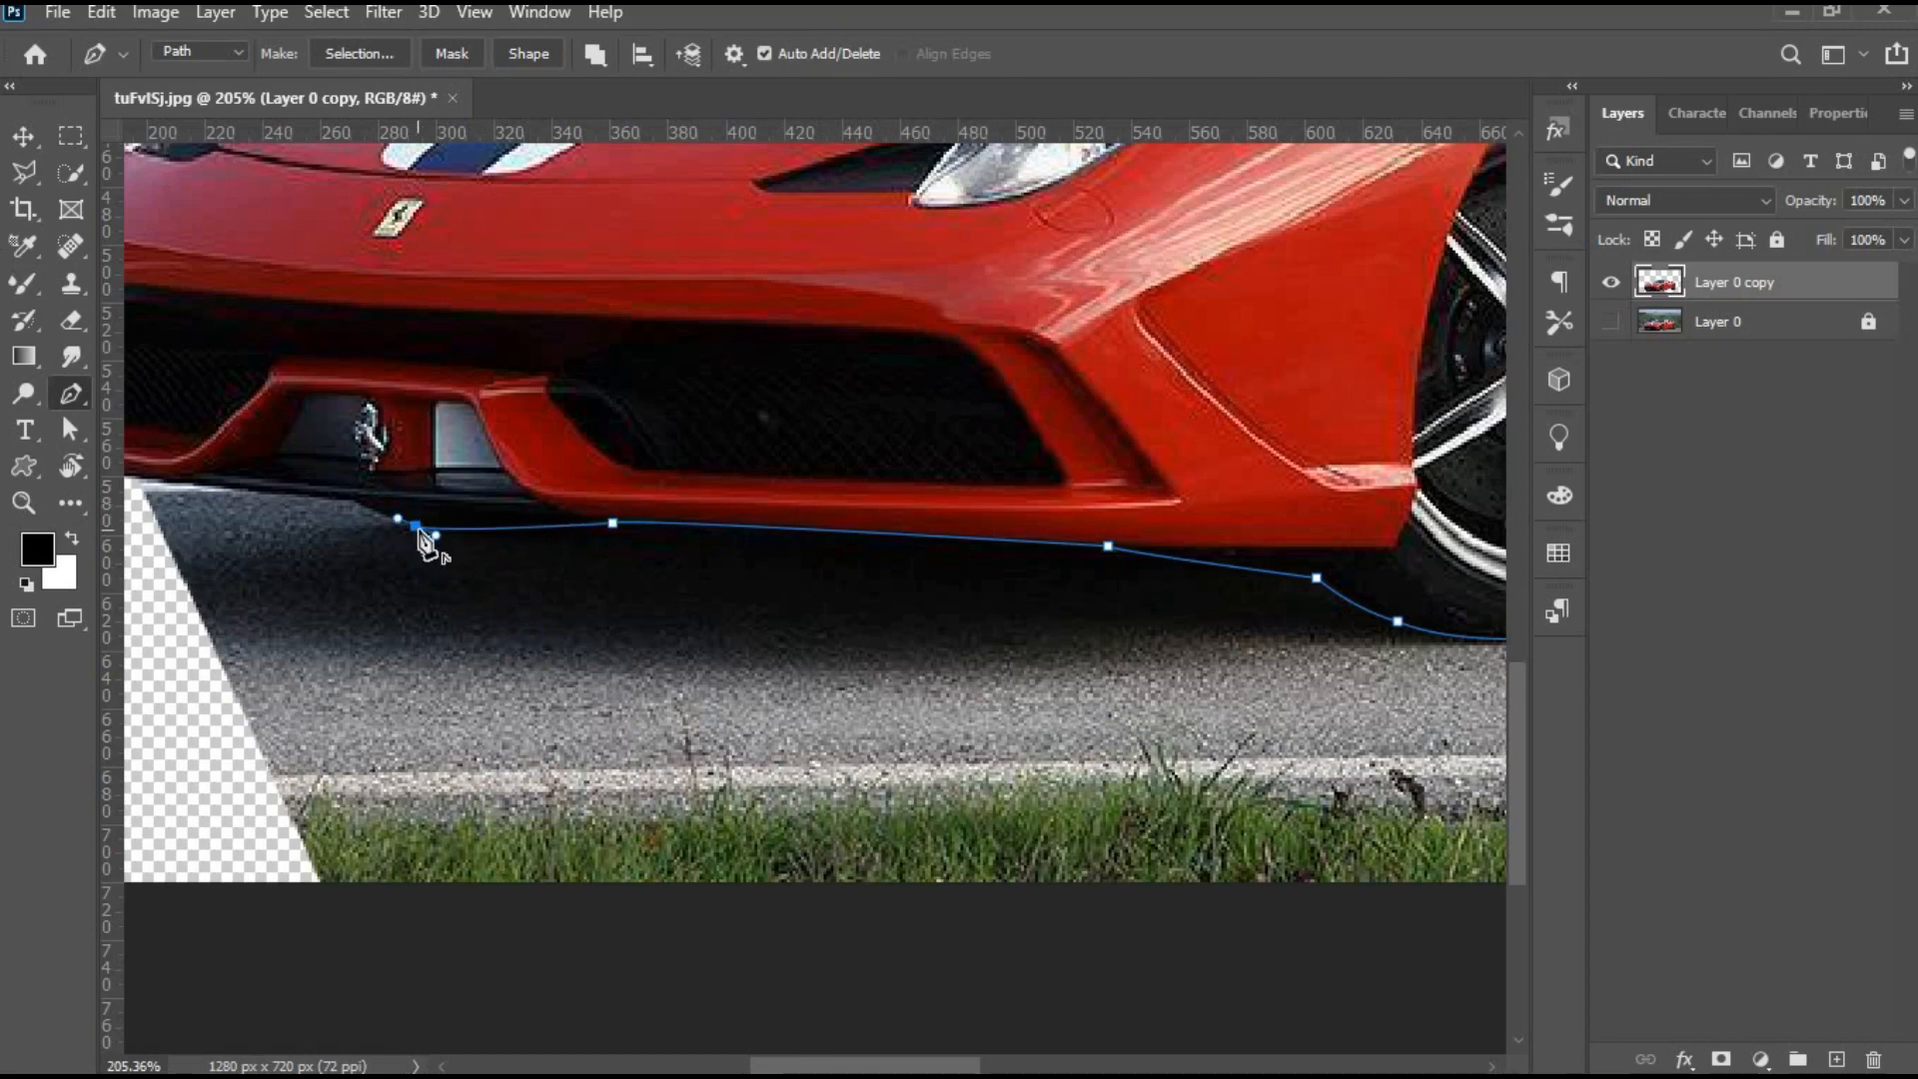
pyautogui.click(349, 501)
pyautogui.keyDown('alt'); pyautogui.click(351, 502); pyautogui.keyUp('alt')
pyautogui.moveTo(620, 574); pyautogui.dragTo(1020, 650)
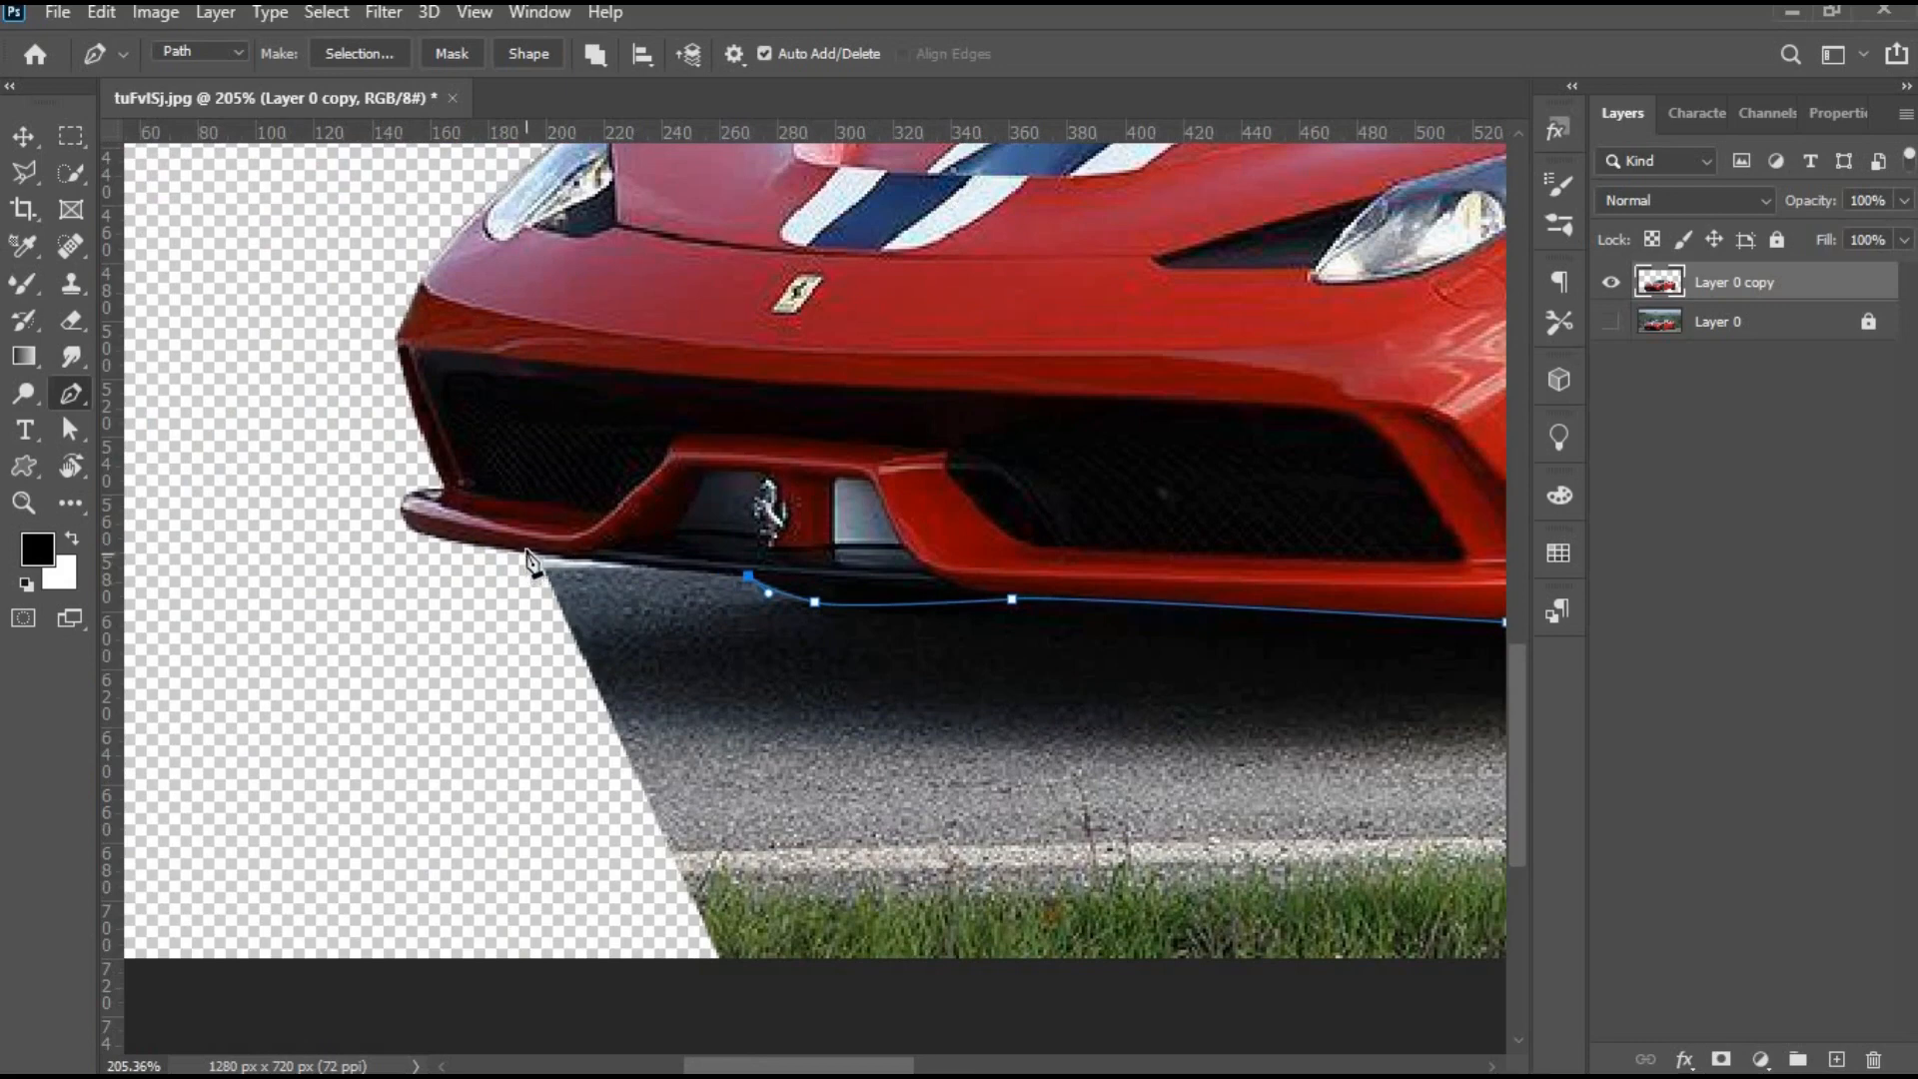
pyautogui.click(526, 551)
# Loop the path below the canvas around the remaining road and grass and close it at the front tyre.
pyautogui.scroll(-10, 548, 641)
pyautogui.click(397, 952)
pyautogui.click(714, 979)
pyautogui.click(1040, 975)
pyautogui.moveTo(1047, 923); pyautogui.dragTo(1040, 897)
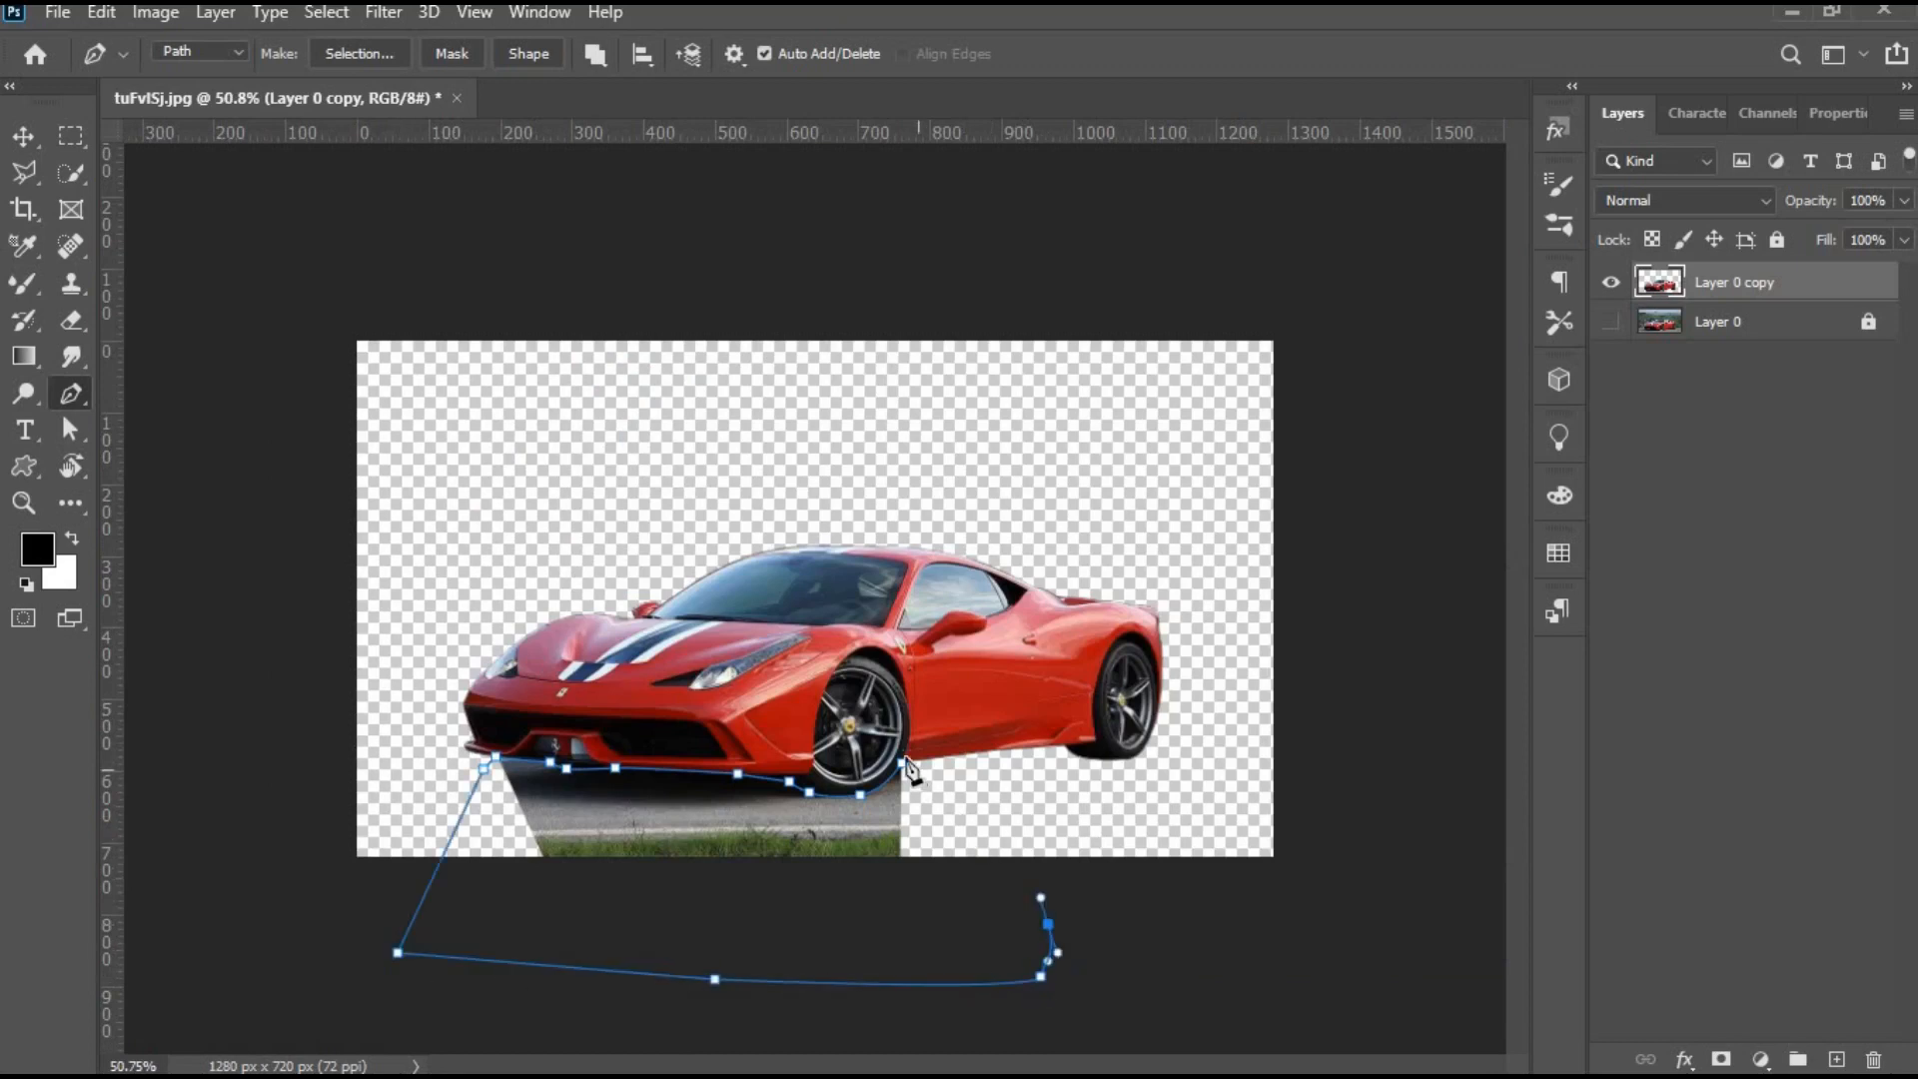
pyautogui.click(907, 777)
# Convert the path to a selection, delete the remaining road and grass, switch to the Move tool, and deselect.
pyautogui.hotkey('ctrl', 'Return')
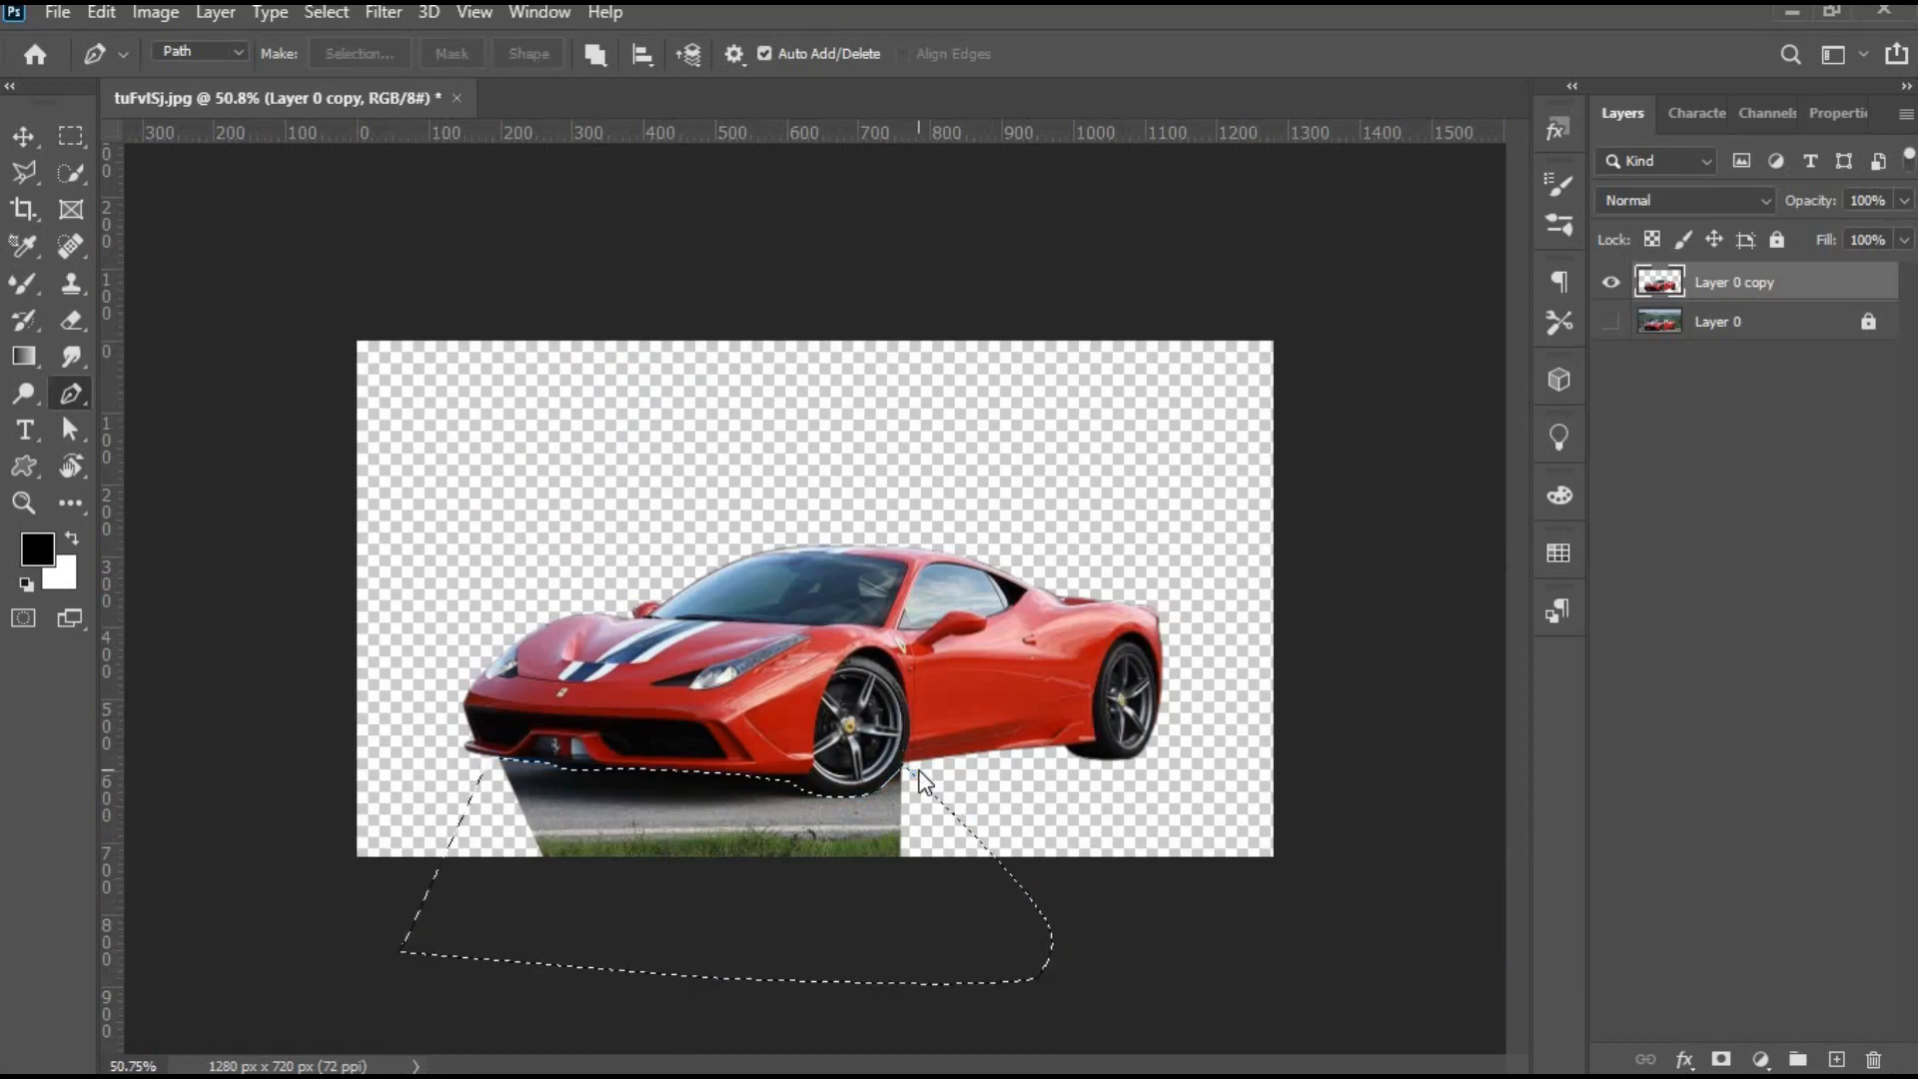
pyautogui.press('Delete')
pyautogui.press('v')
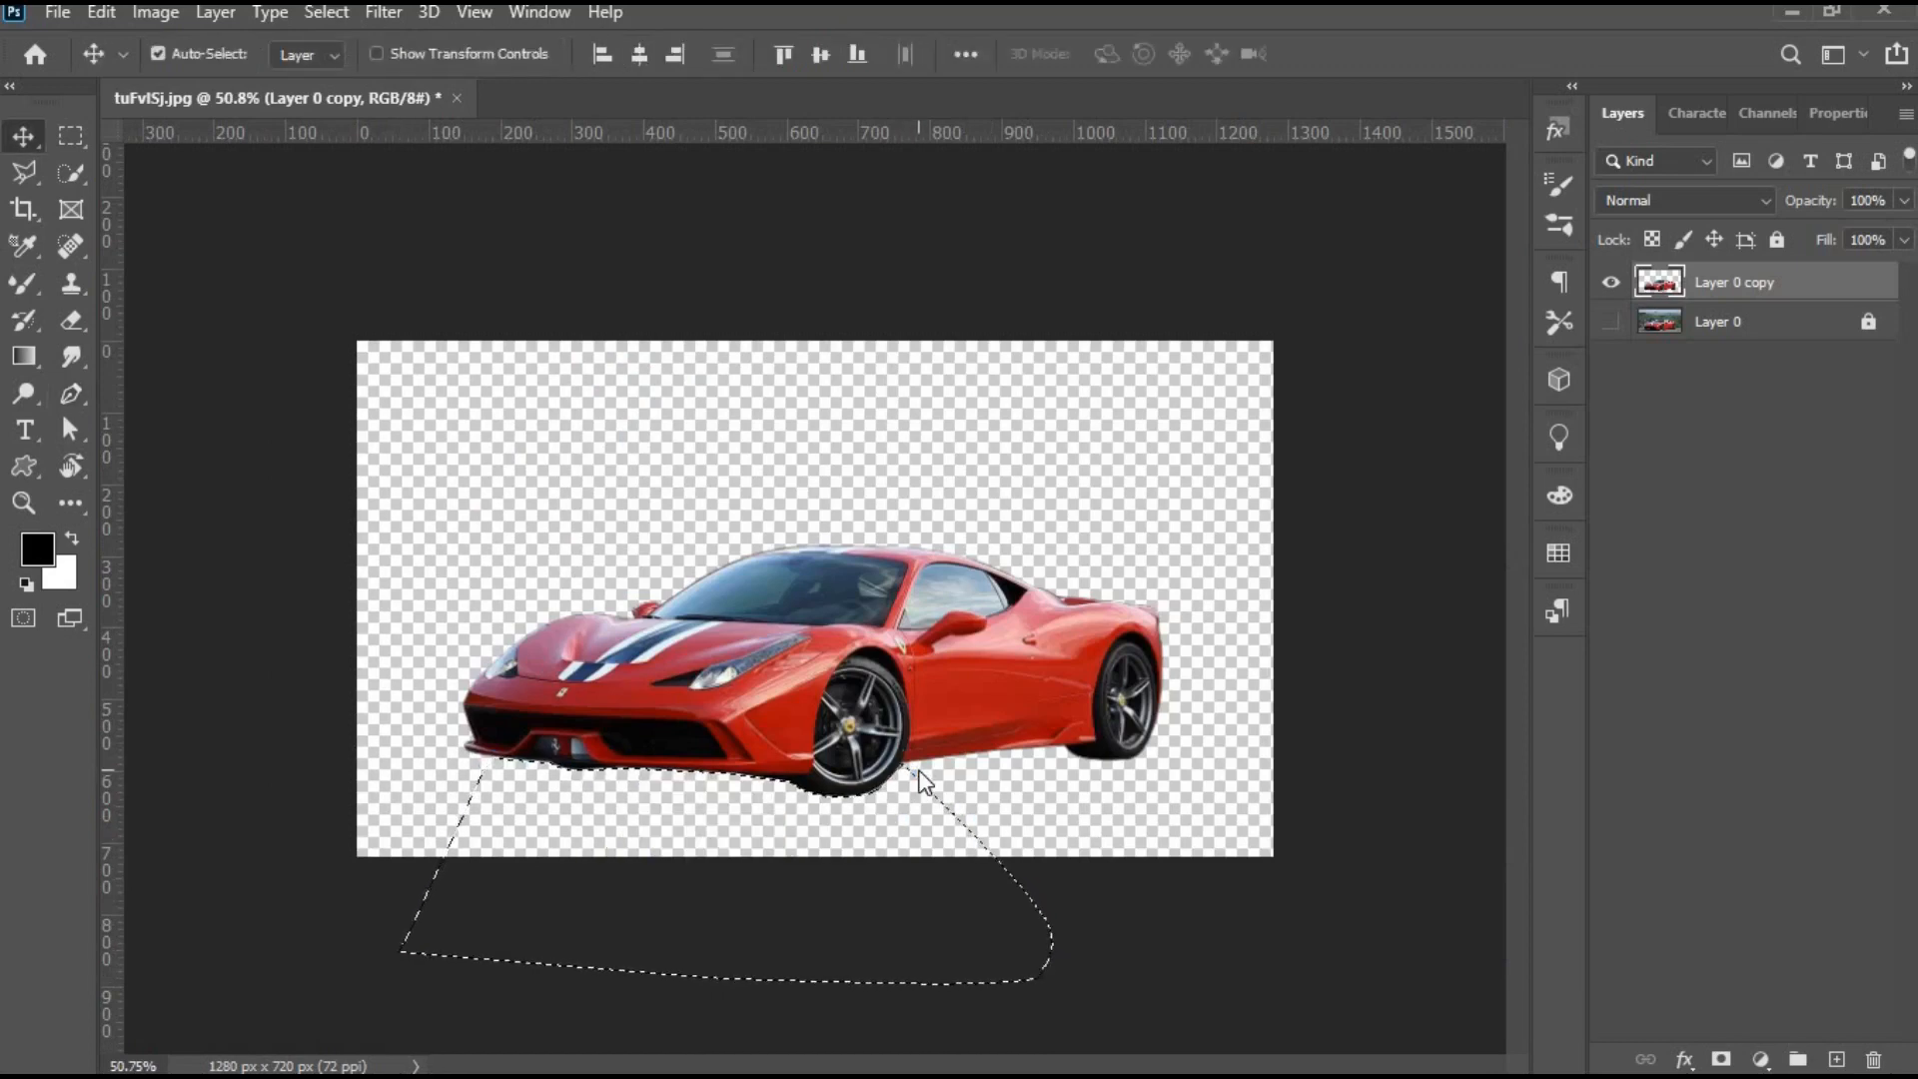
pyautogui.hotkey('ctrl', 'd')
pyautogui.scroll(-7, 929, 807)
pyautogui.scroll(12, 929, 807)
pyautogui.moveTo(939, 776); pyautogui.dragTo(954, 631)
pyautogui.scroll(-3, 959, 624)
pyautogui.scroll(2, 967, 619)
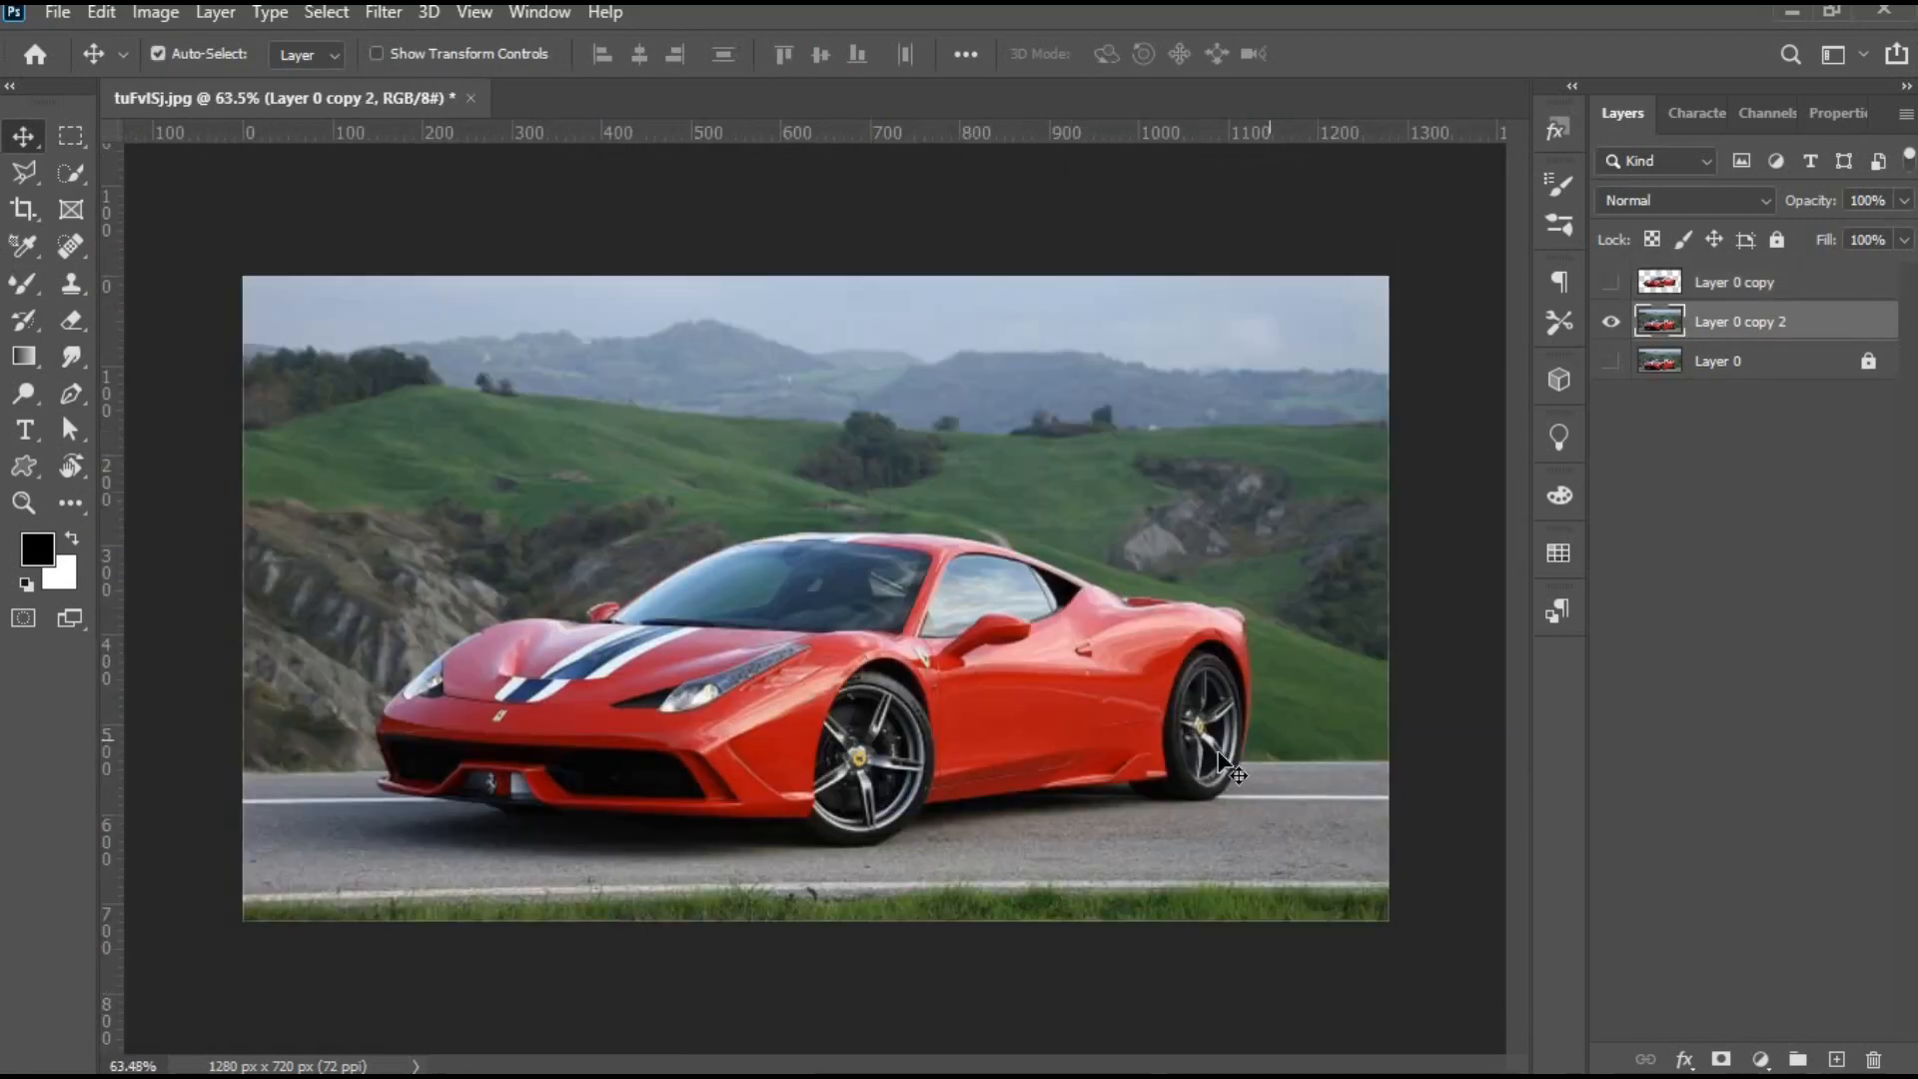
# Select the whole red car with the Quick Selection tool, including its roof, windows, wheels, front grille and lower bumper.
pyautogui.click(71, 173)
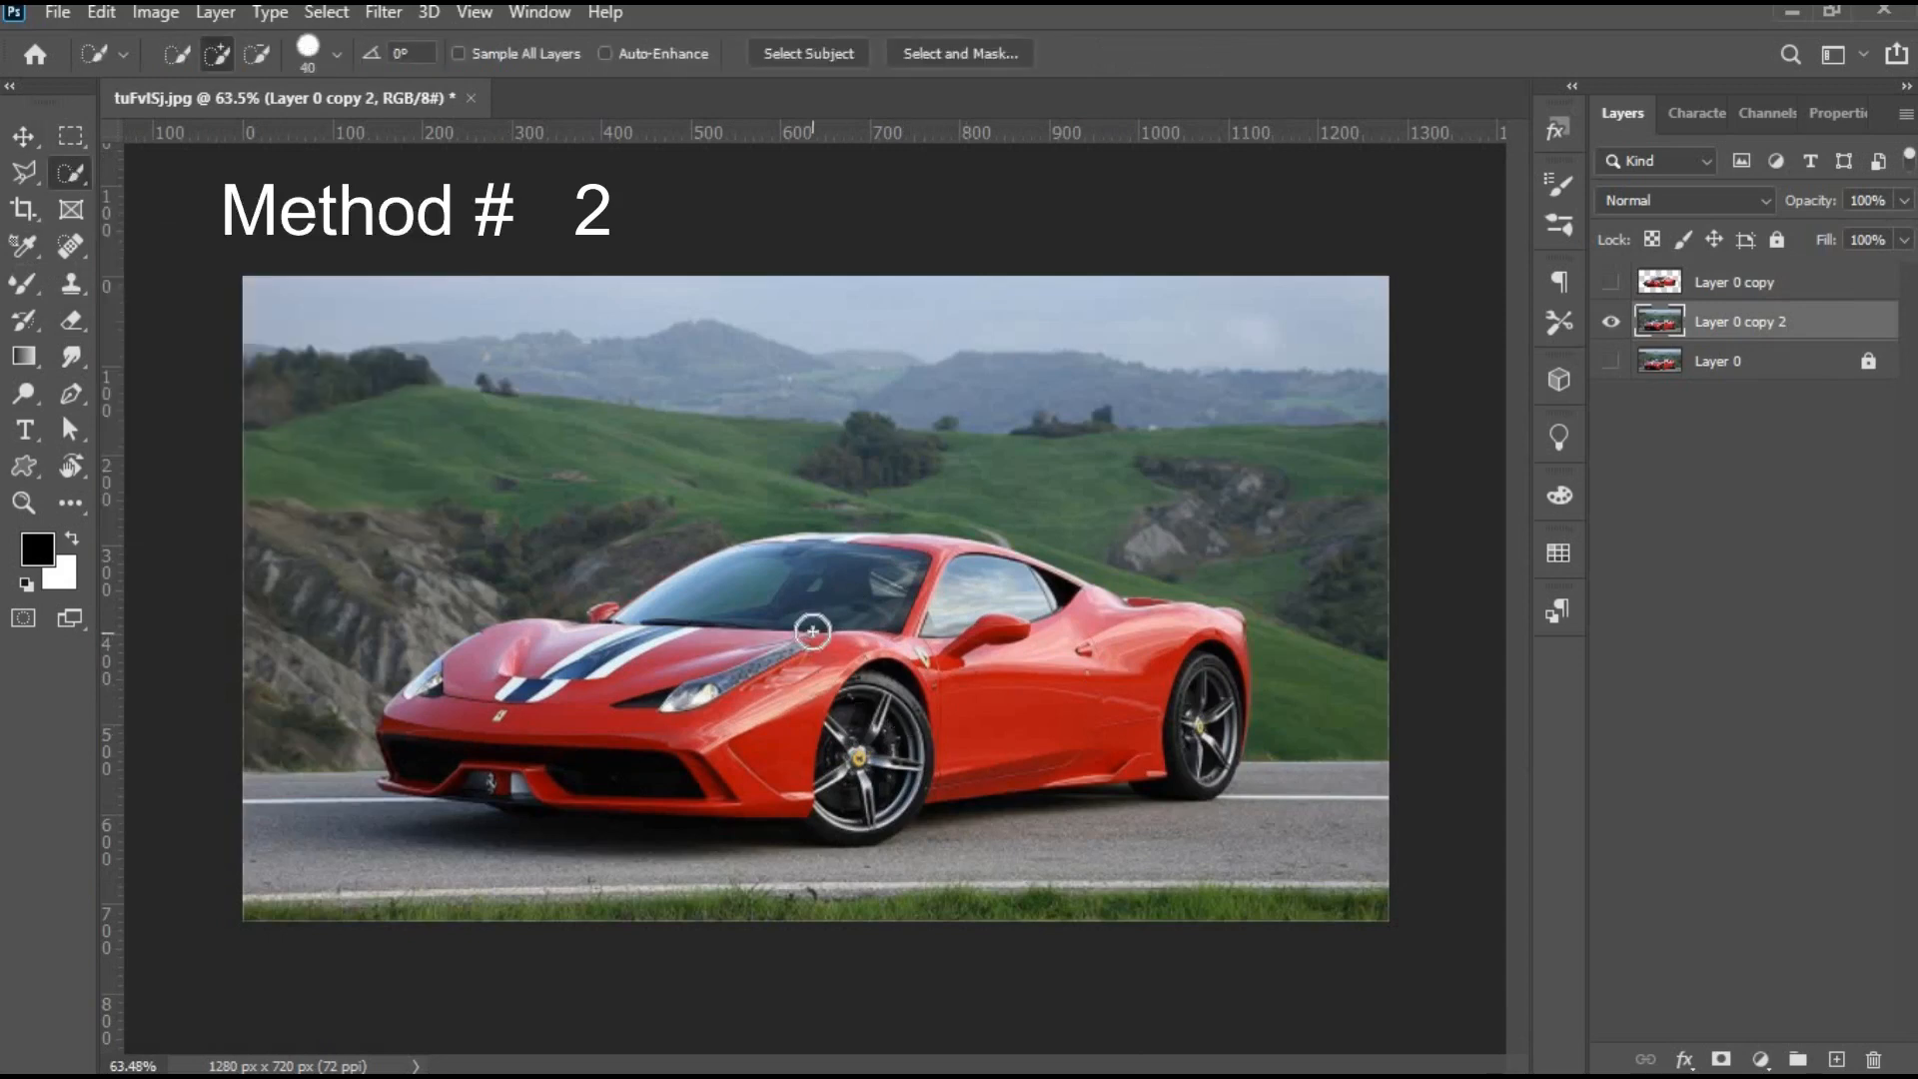
pyautogui.moveTo(812, 631)
pyautogui.mouseDown()
pyautogui.moveTo(998, 627)
pyautogui.moveTo(1203, 721)
pyautogui.moveTo(1200, 774)
pyautogui.moveTo(1228, 676)
pyautogui.mouseUp()
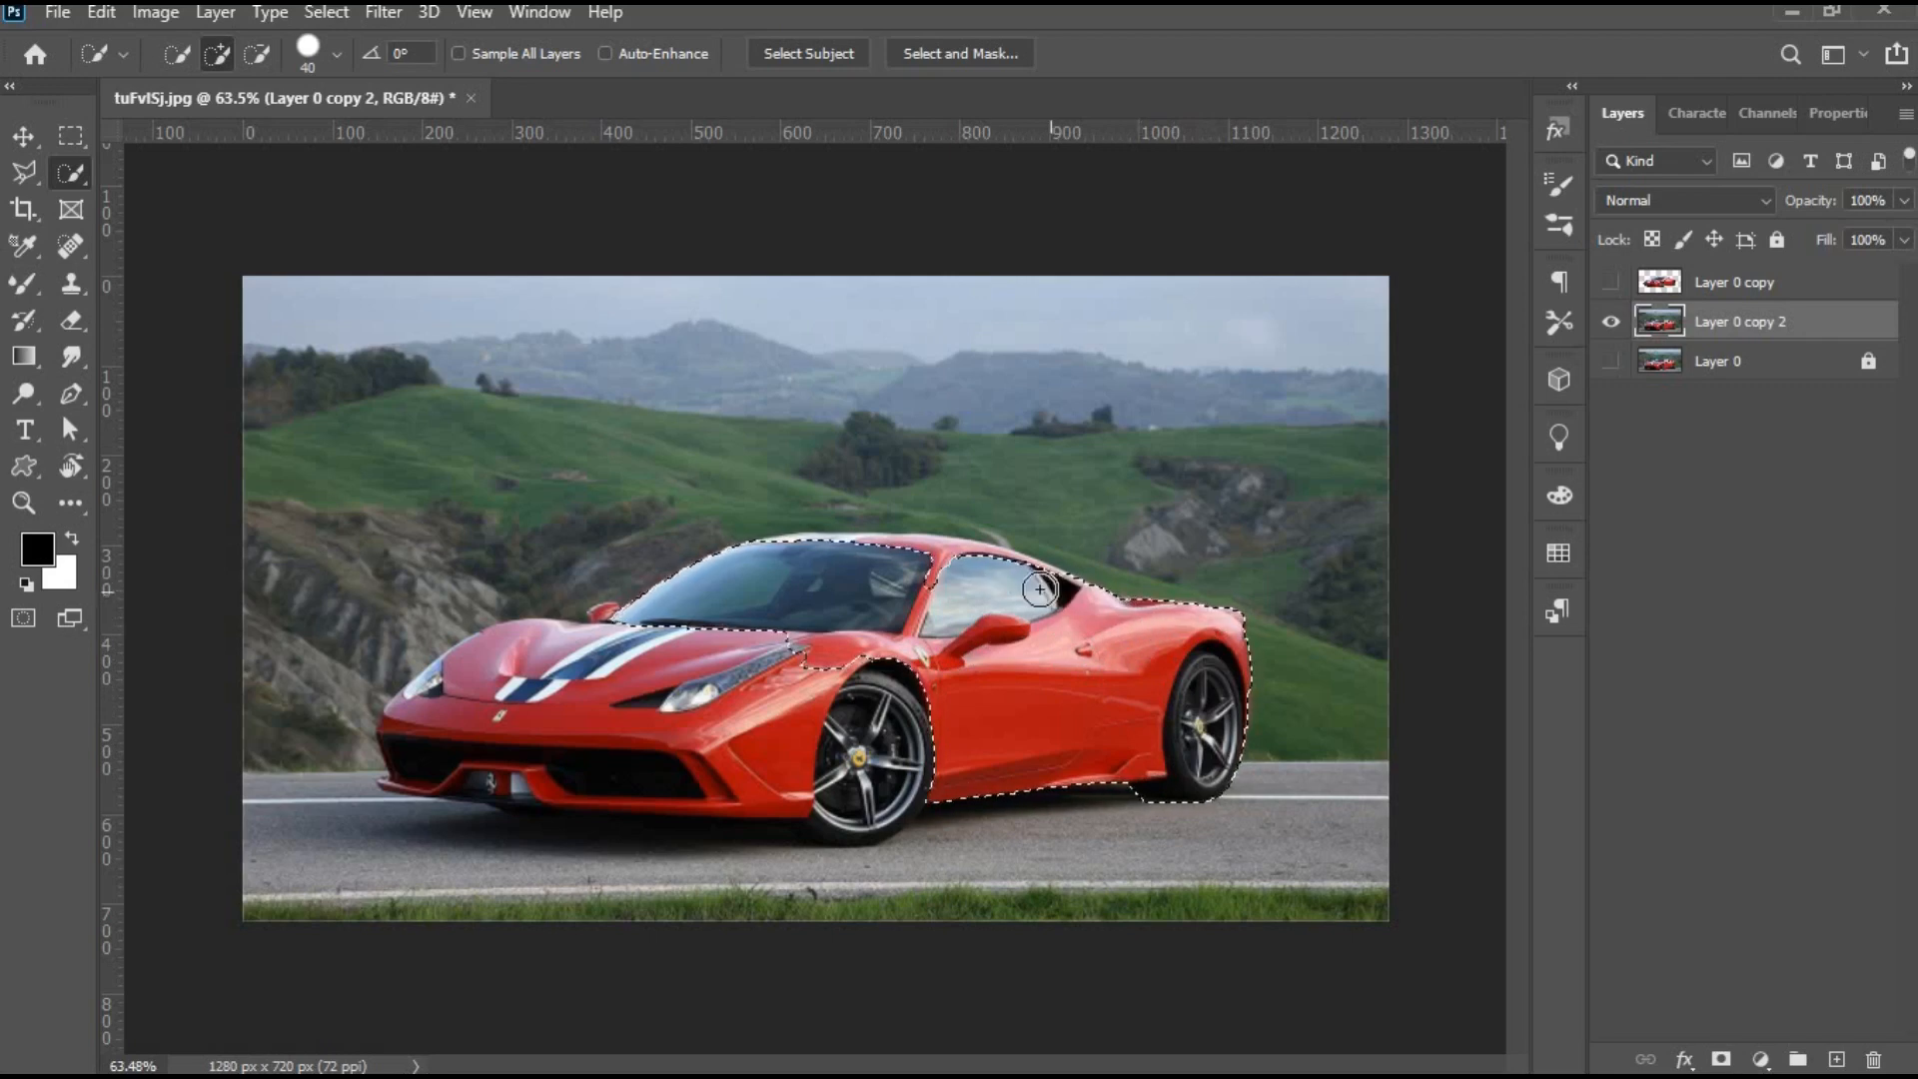
pyautogui.moveTo(1039, 589); pyautogui.dragTo(899, 559)
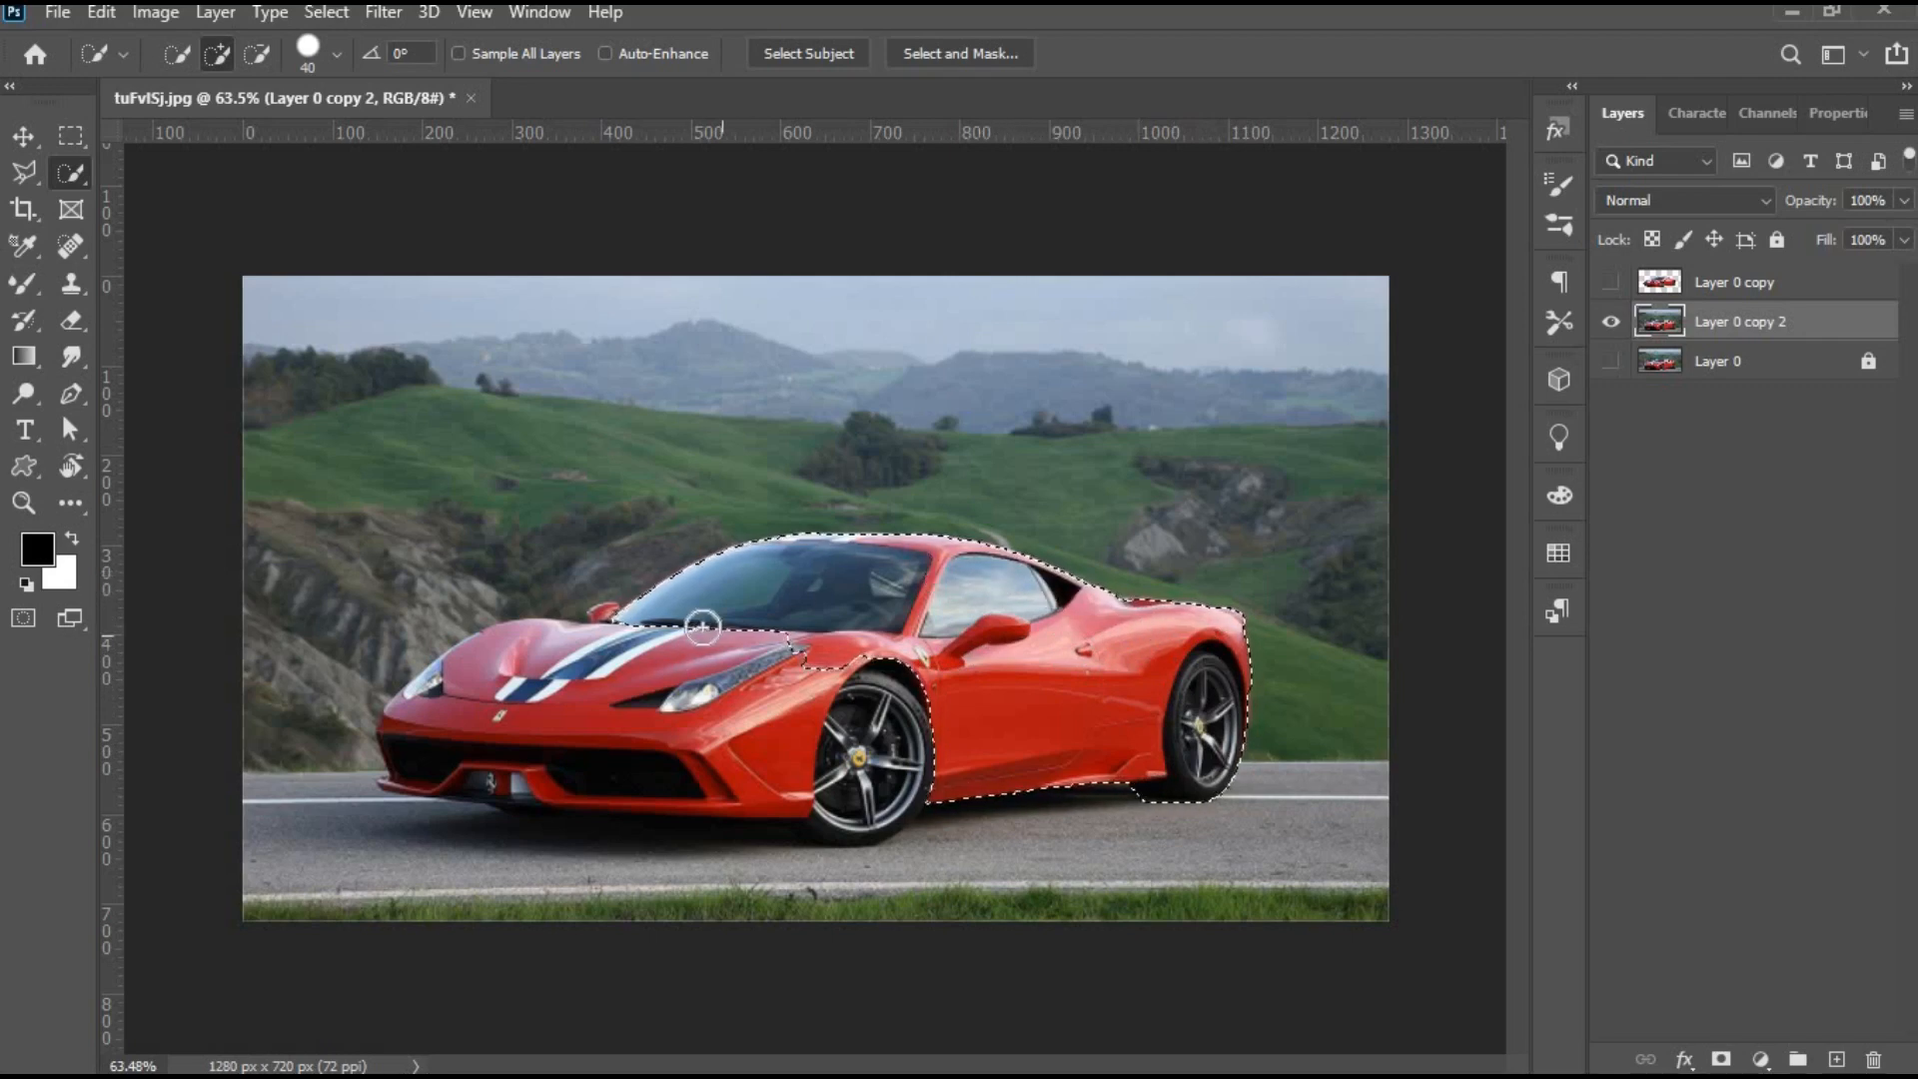
pyautogui.moveTo(702, 626)
pyautogui.mouseDown()
pyautogui.moveTo(442, 696)
pyautogui.moveTo(595, 724)
pyautogui.moveTo(709, 704)
pyautogui.moveTo(749, 744)
pyautogui.moveTo(824, 749)
pyautogui.moveTo(924, 694)
pyautogui.moveTo(869, 789)
pyautogui.moveTo(912, 775)
pyautogui.moveTo(891, 805)
pyautogui.moveTo(839, 813)
pyautogui.moveTo(813, 783)
pyautogui.moveTo(787, 860)
pyautogui.mouseUp()
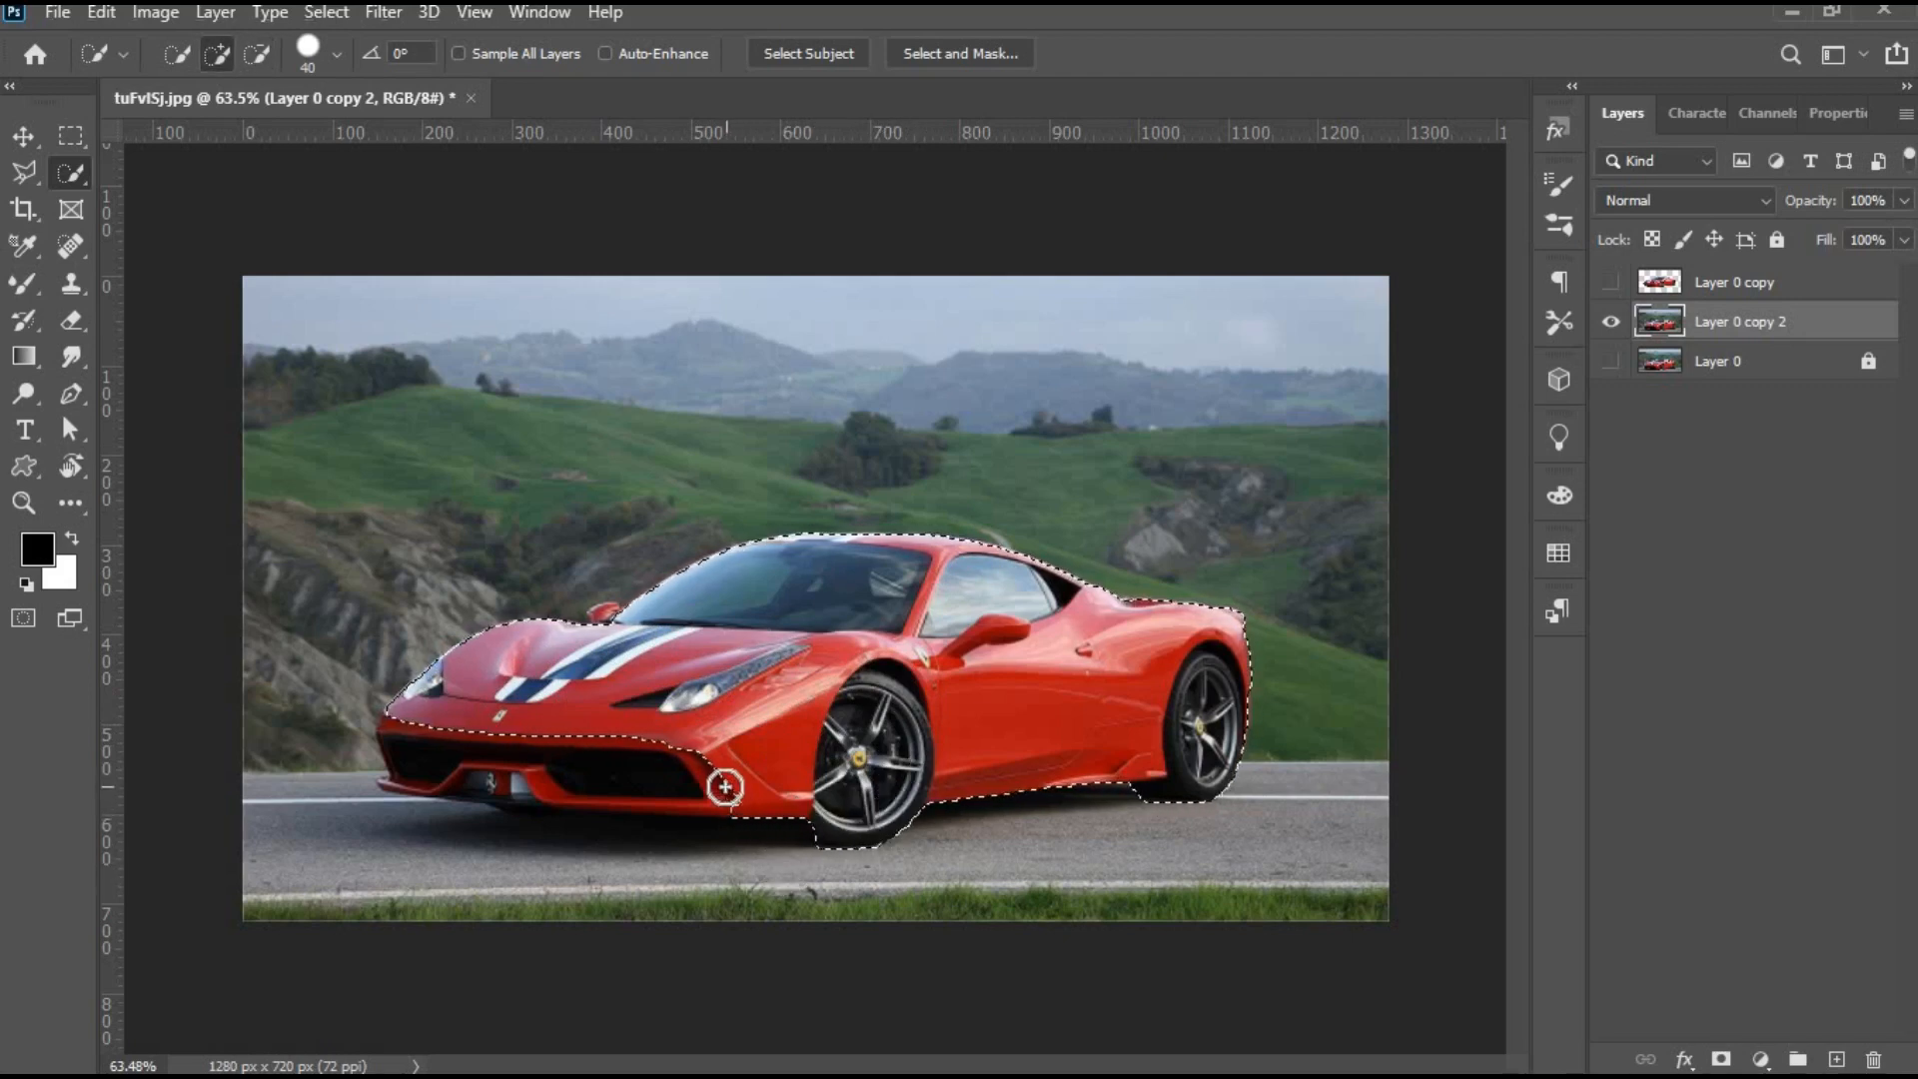
pyautogui.moveTo(725, 787)
pyautogui.mouseDown()
pyautogui.moveTo(612, 762)
pyautogui.moveTo(475, 770)
pyautogui.moveTo(520, 784)
pyautogui.mouseUp()
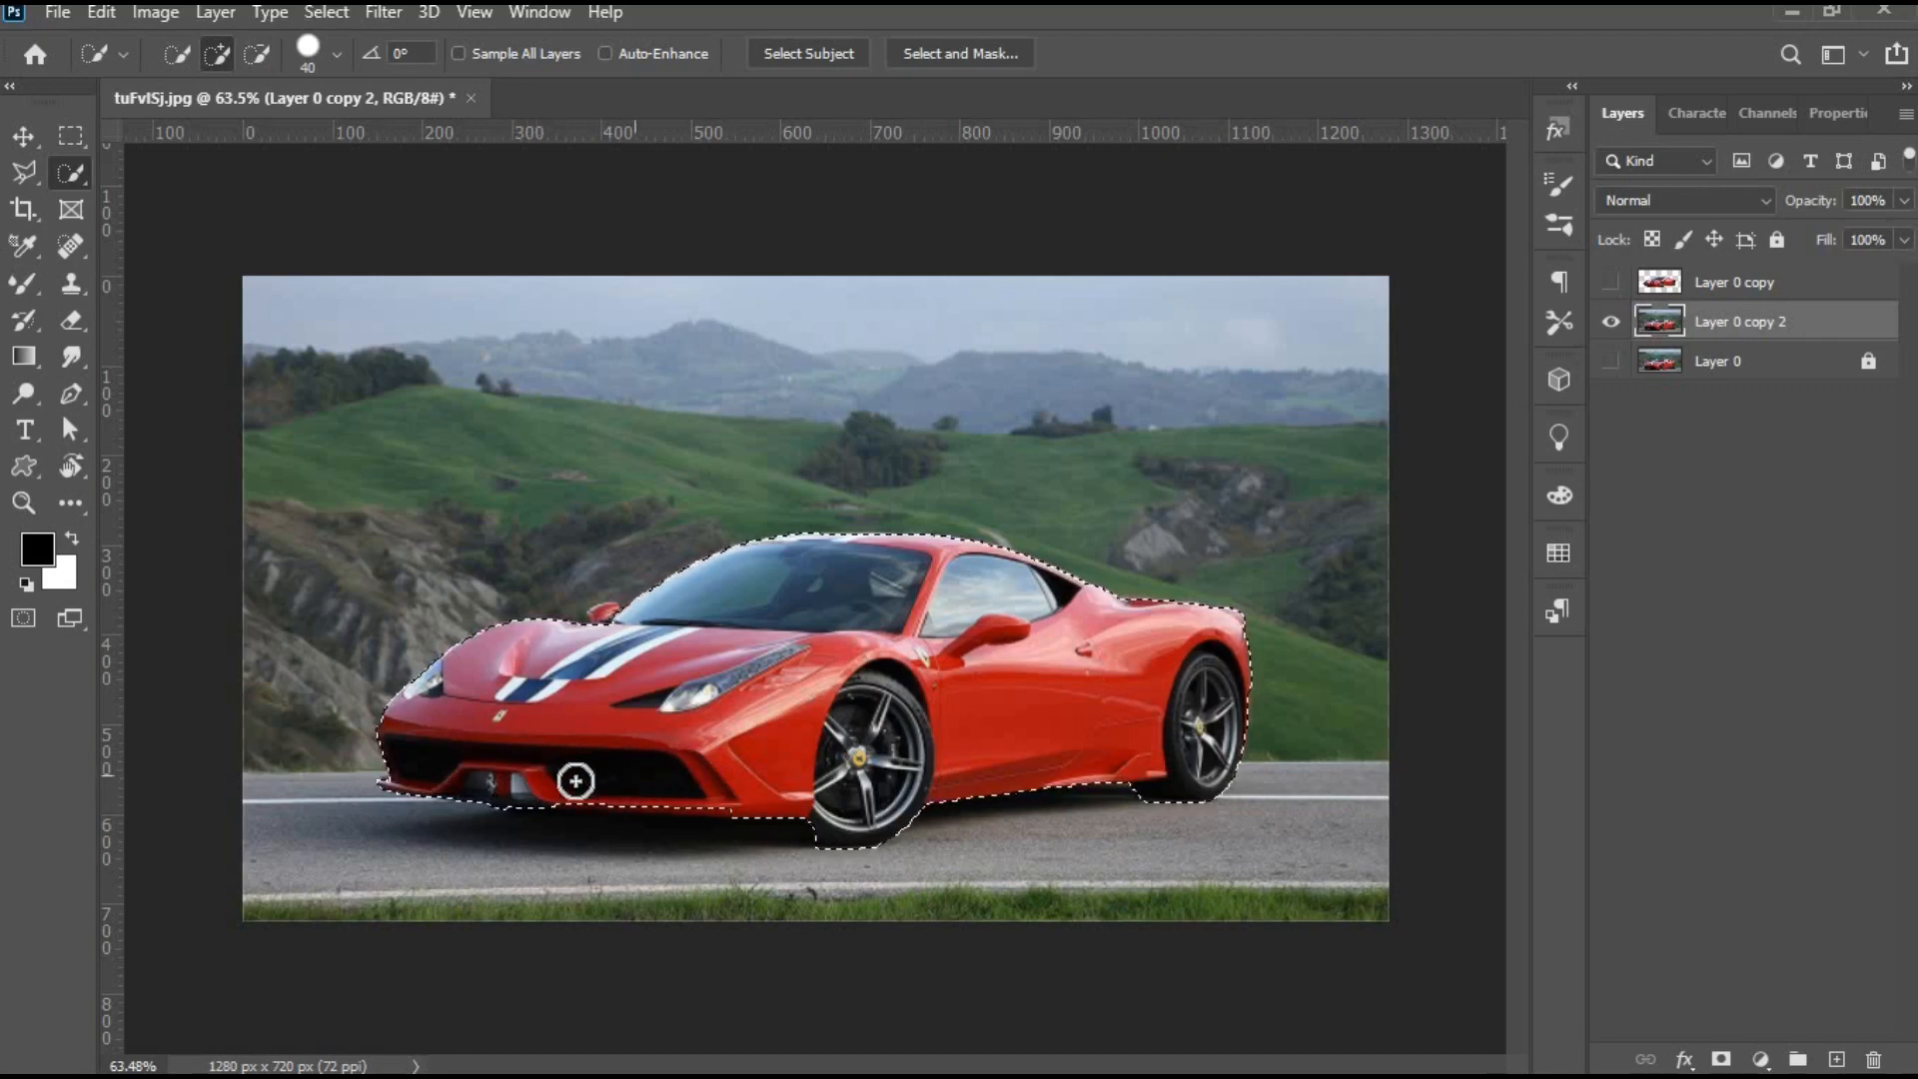
pyautogui.scroll(-3, 824, 696)
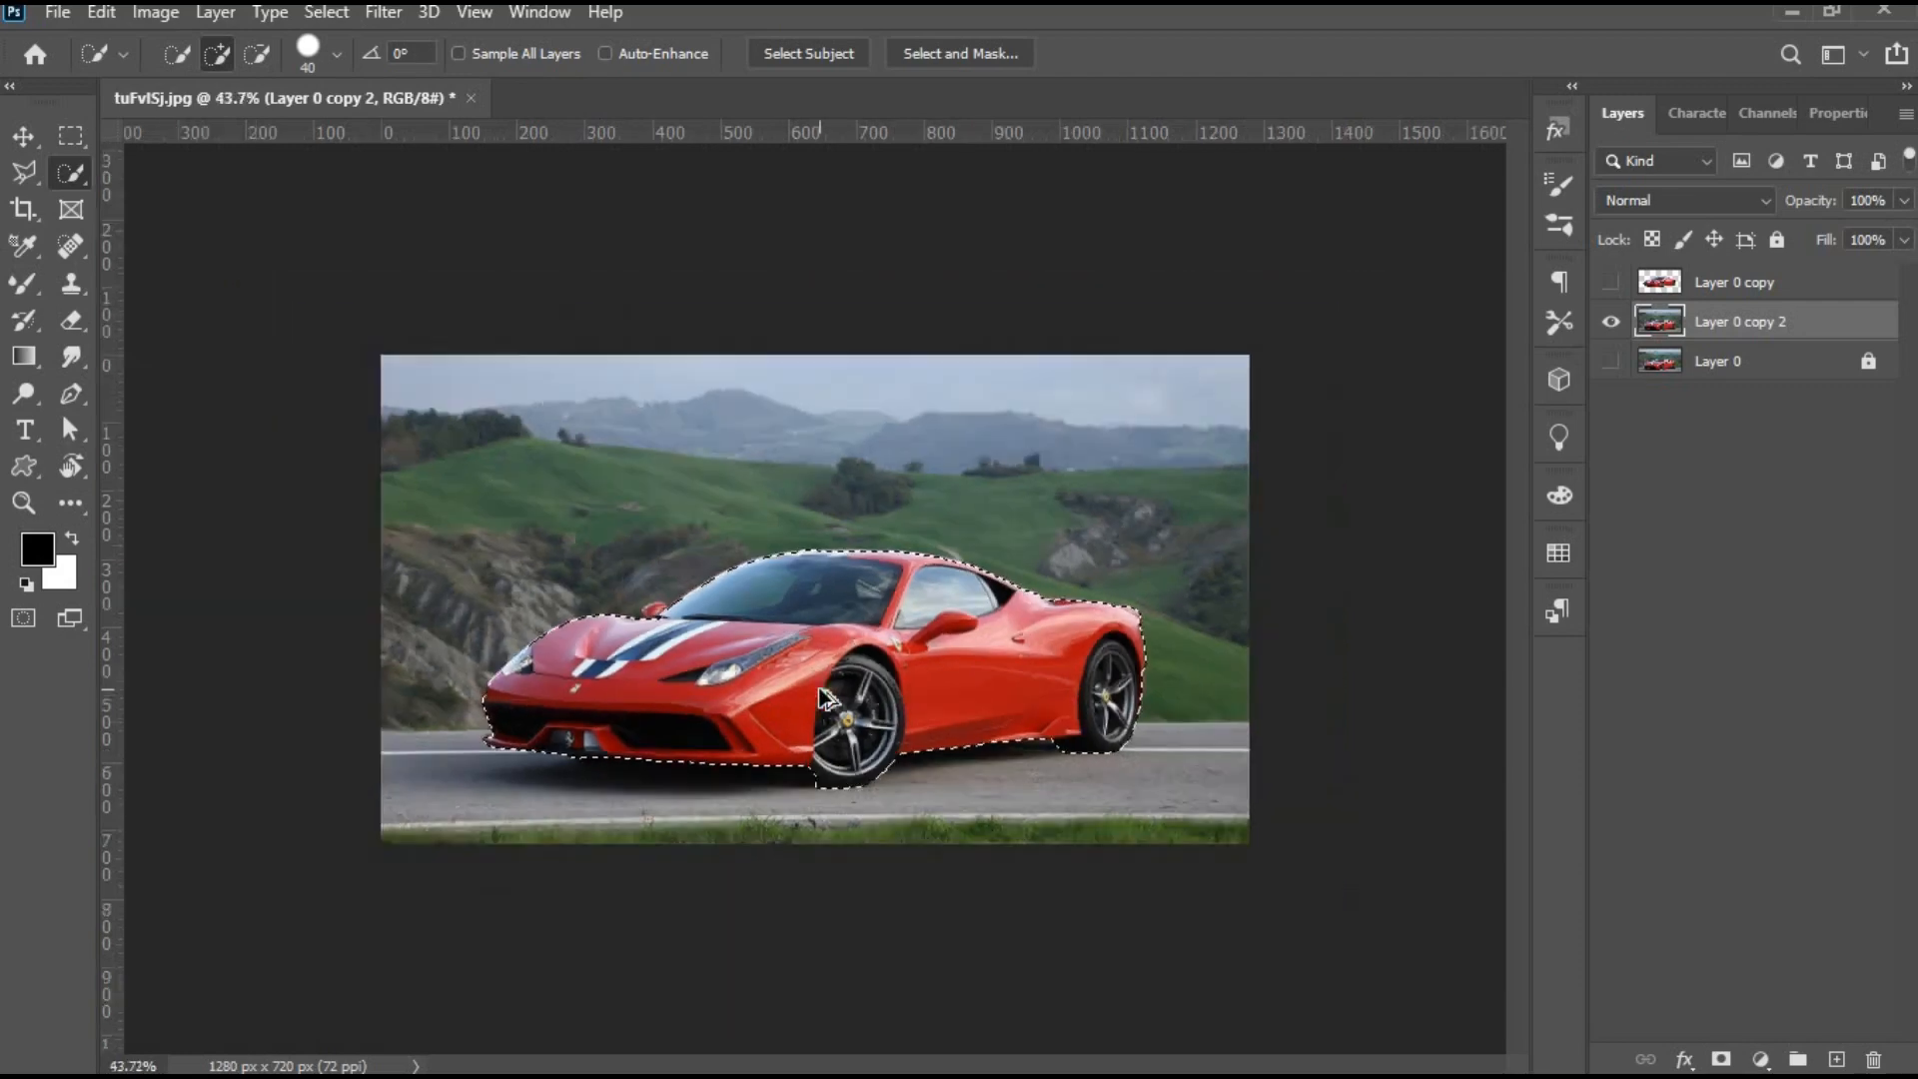
pyautogui.scroll(1, 824, 696)
# Write a note in Notepad reading "After the select object PRESs Alt+J" and discard it without saving.
pyautogui.press('super')
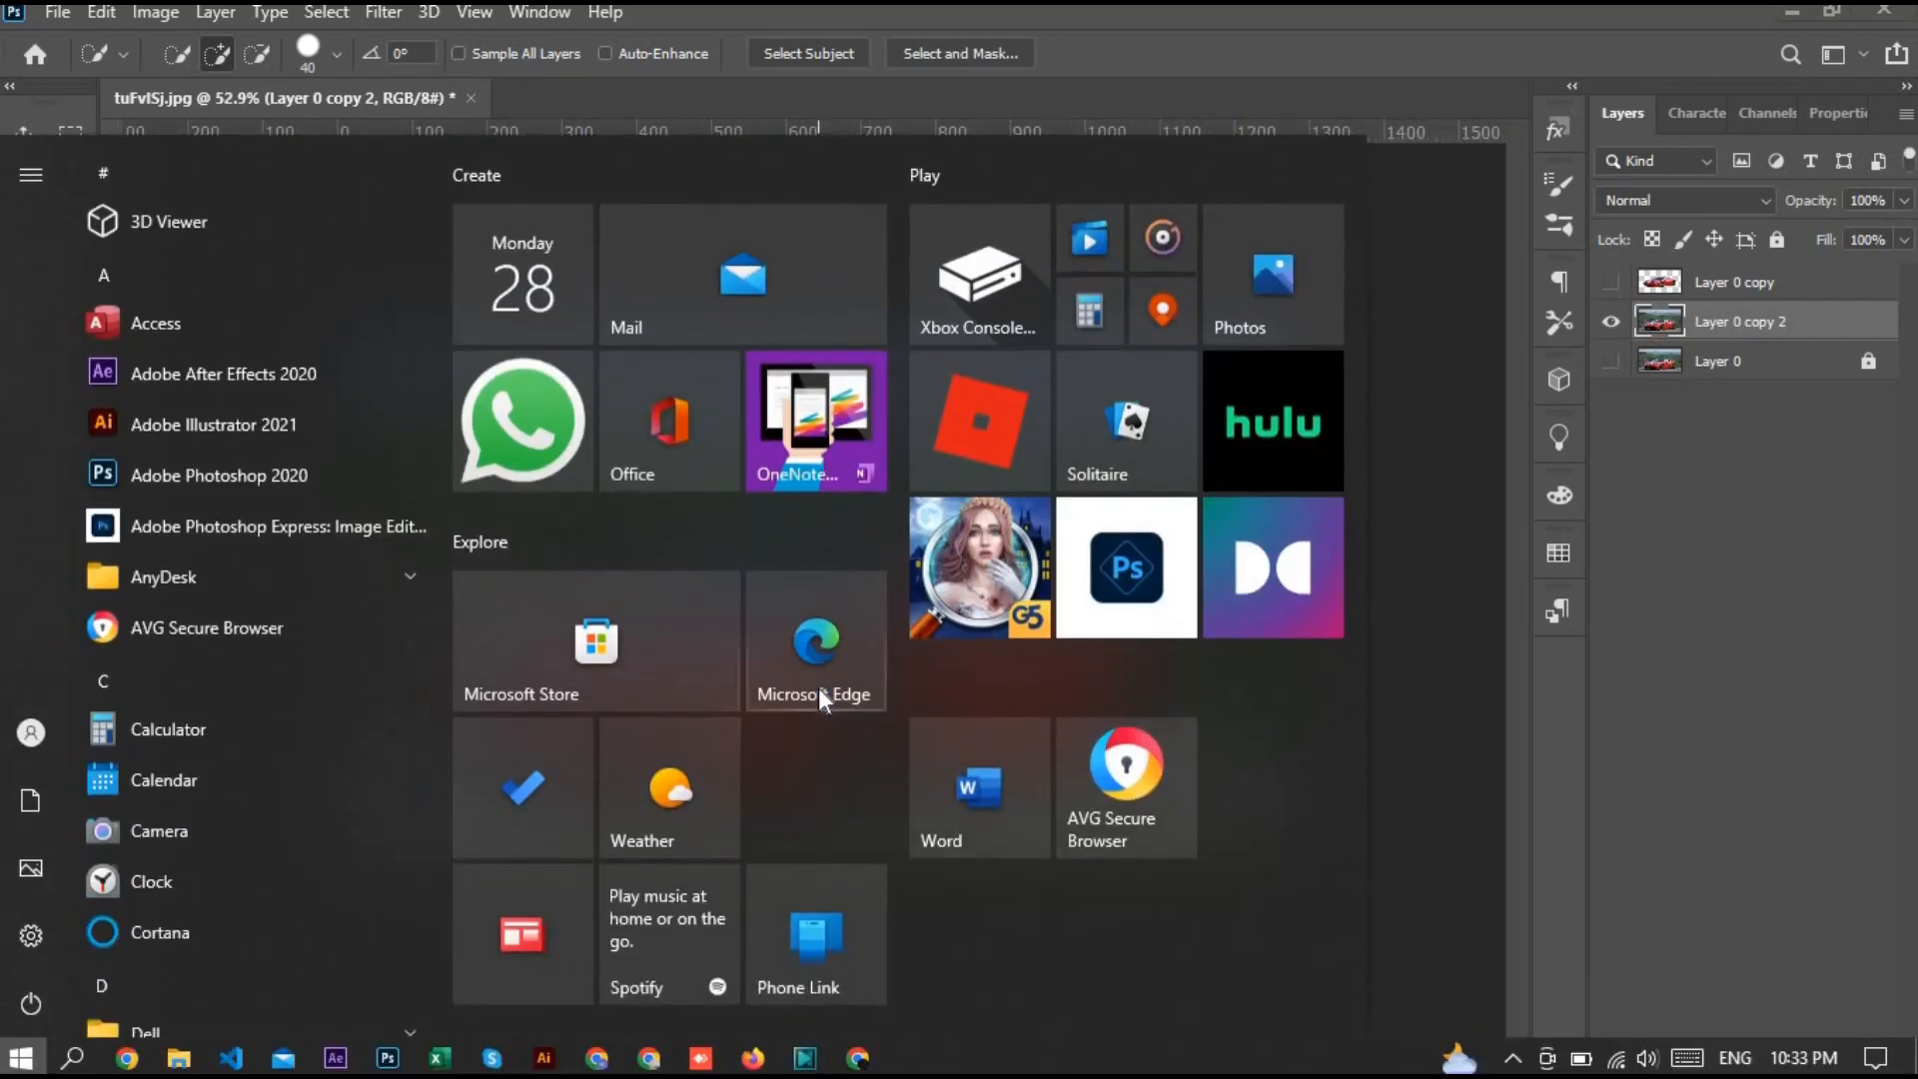
pyautogui.write('not')
pyautogui.press('Return')
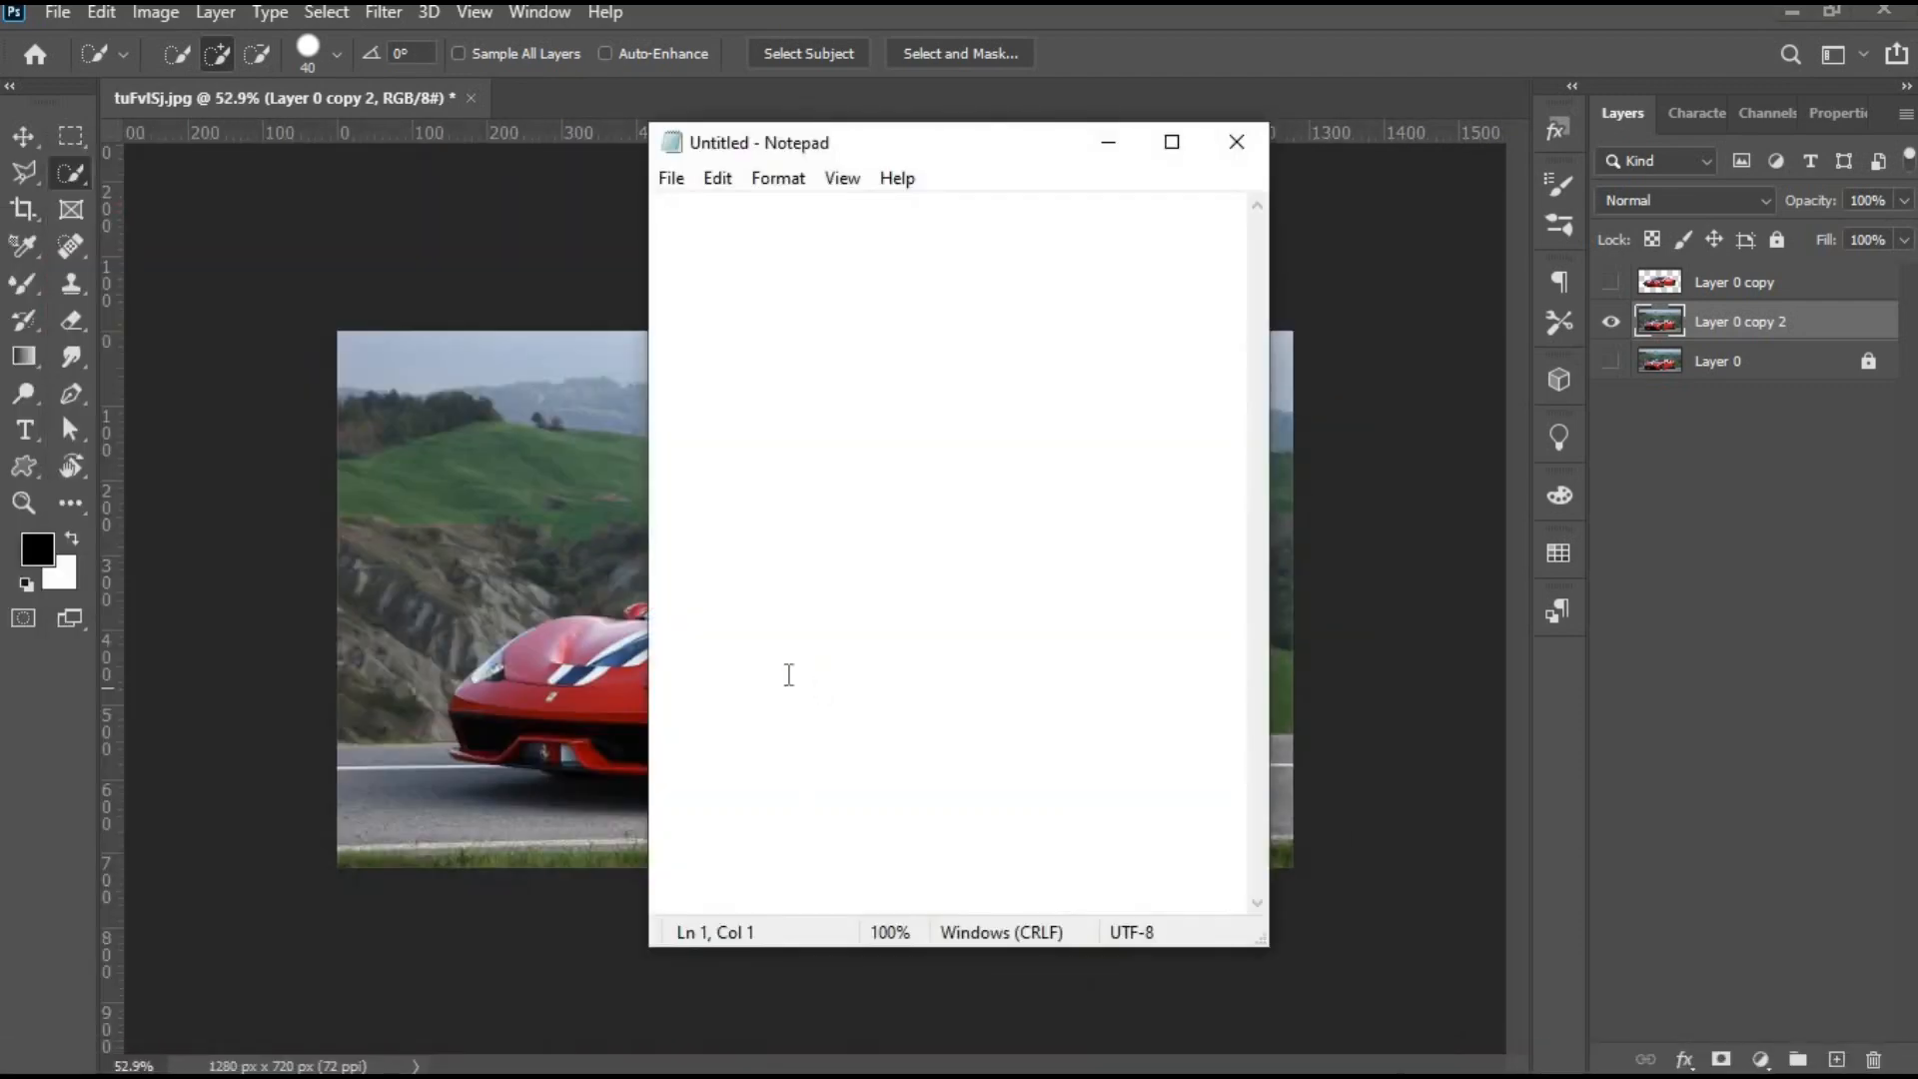
pyautogui.write('Alt+J')
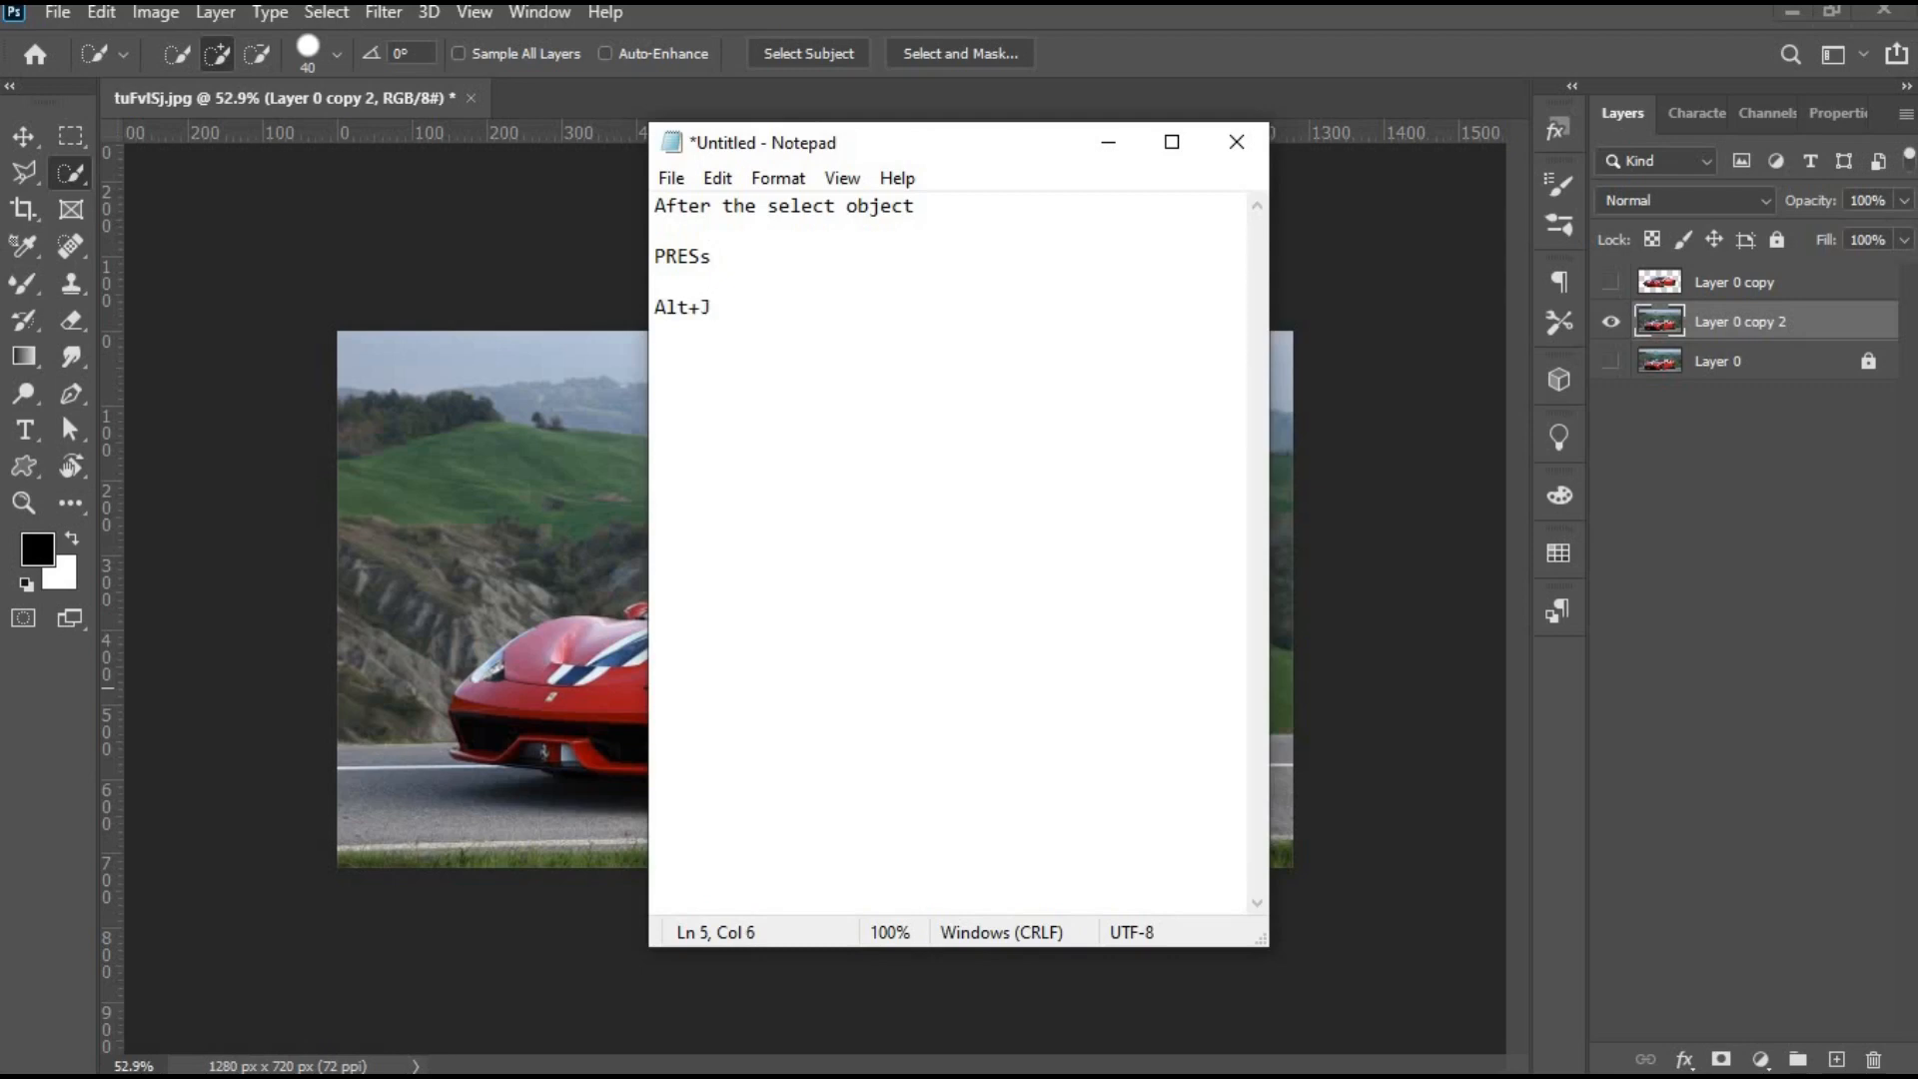
pyautogui.click(1234, 147)
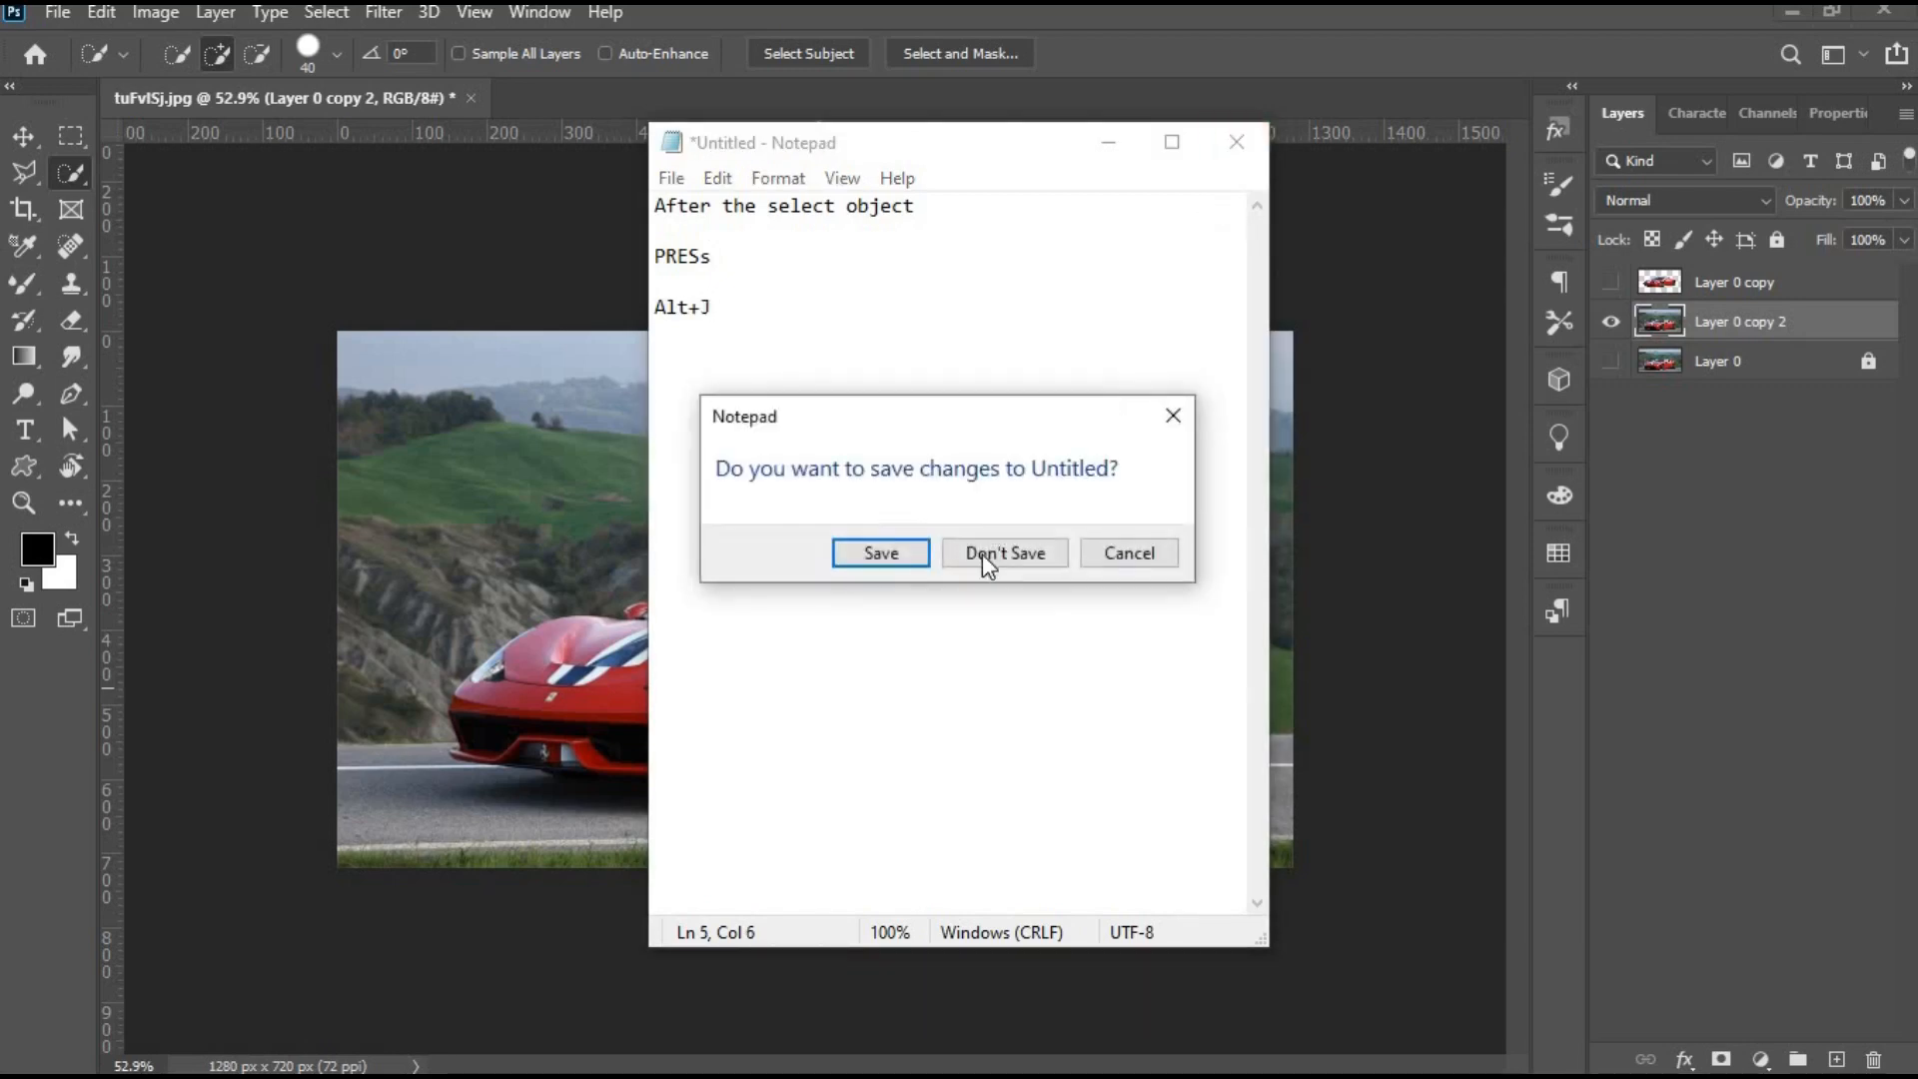
pyautogui.click(981, 554)
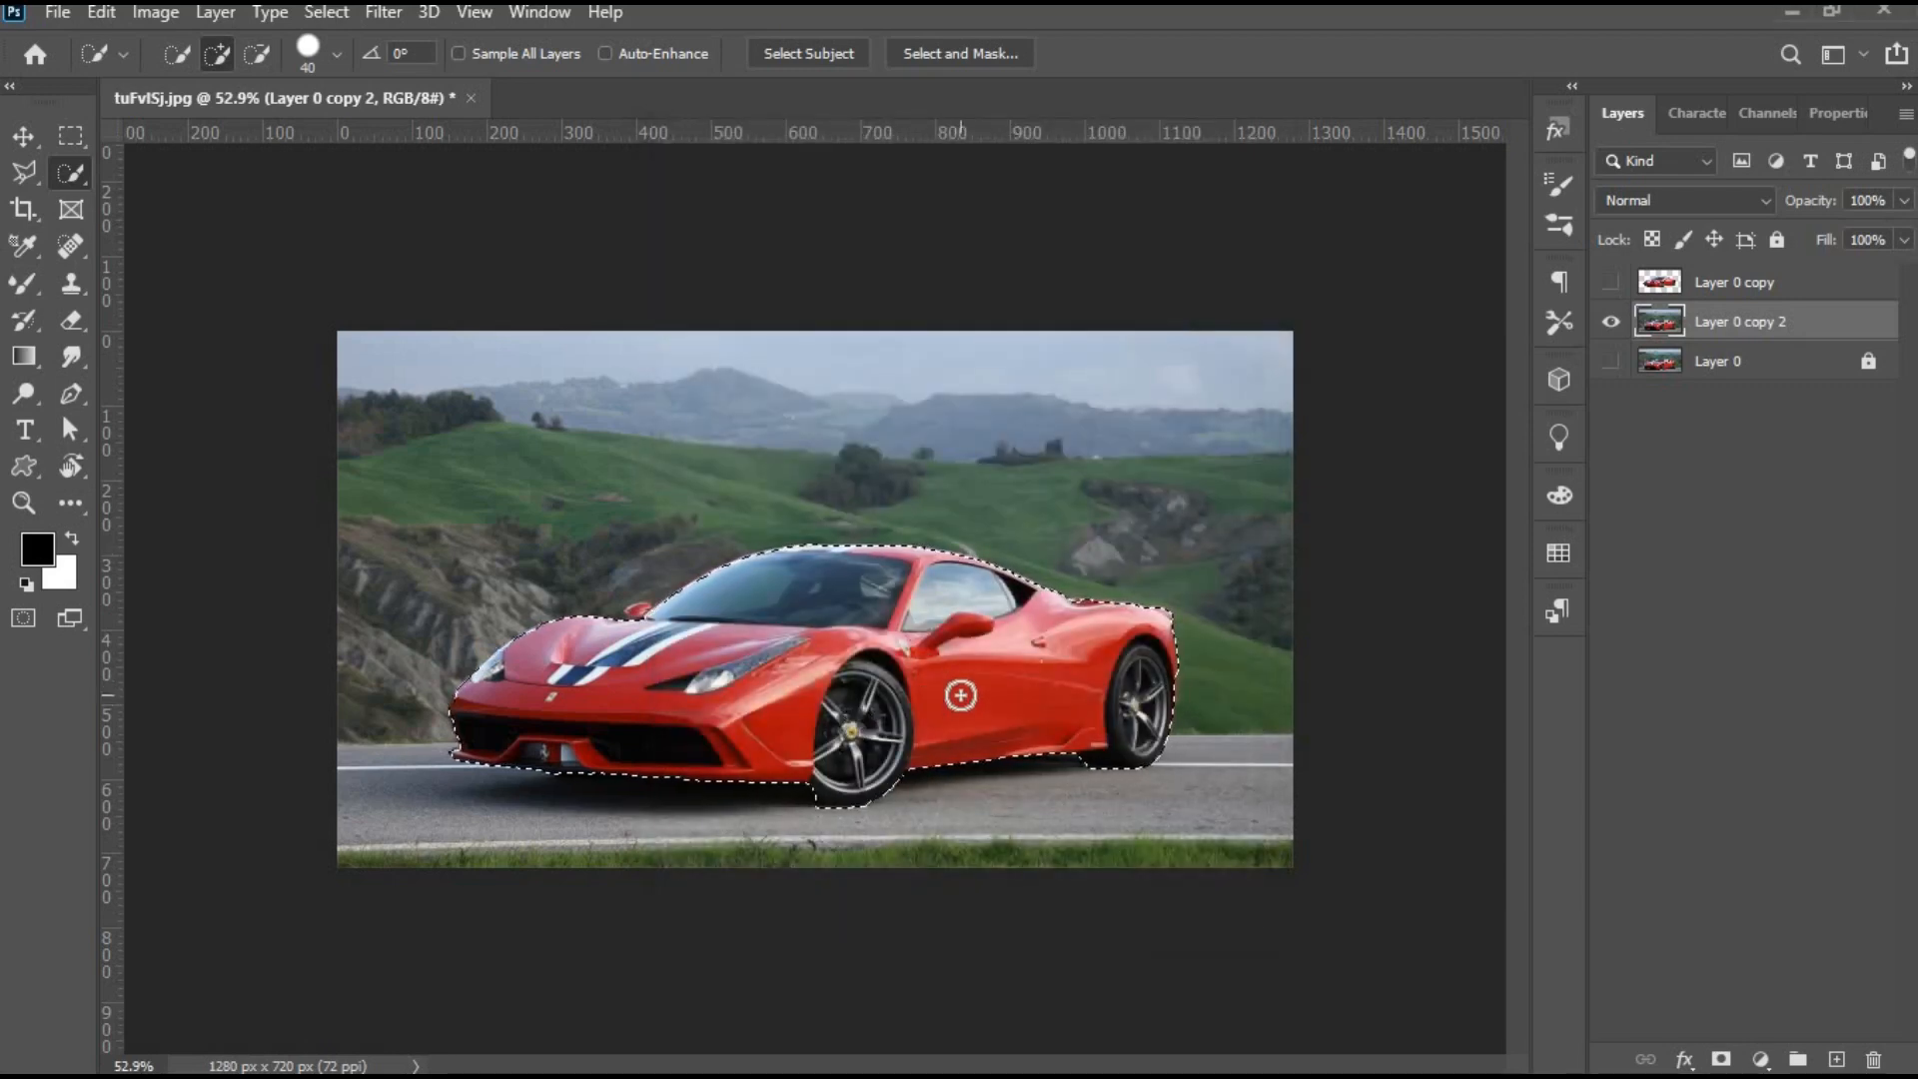
# Copy the selected car to a new layer and hide Layer 0 copy 2.
pyautogui.hotkey('ctrl', 'j')
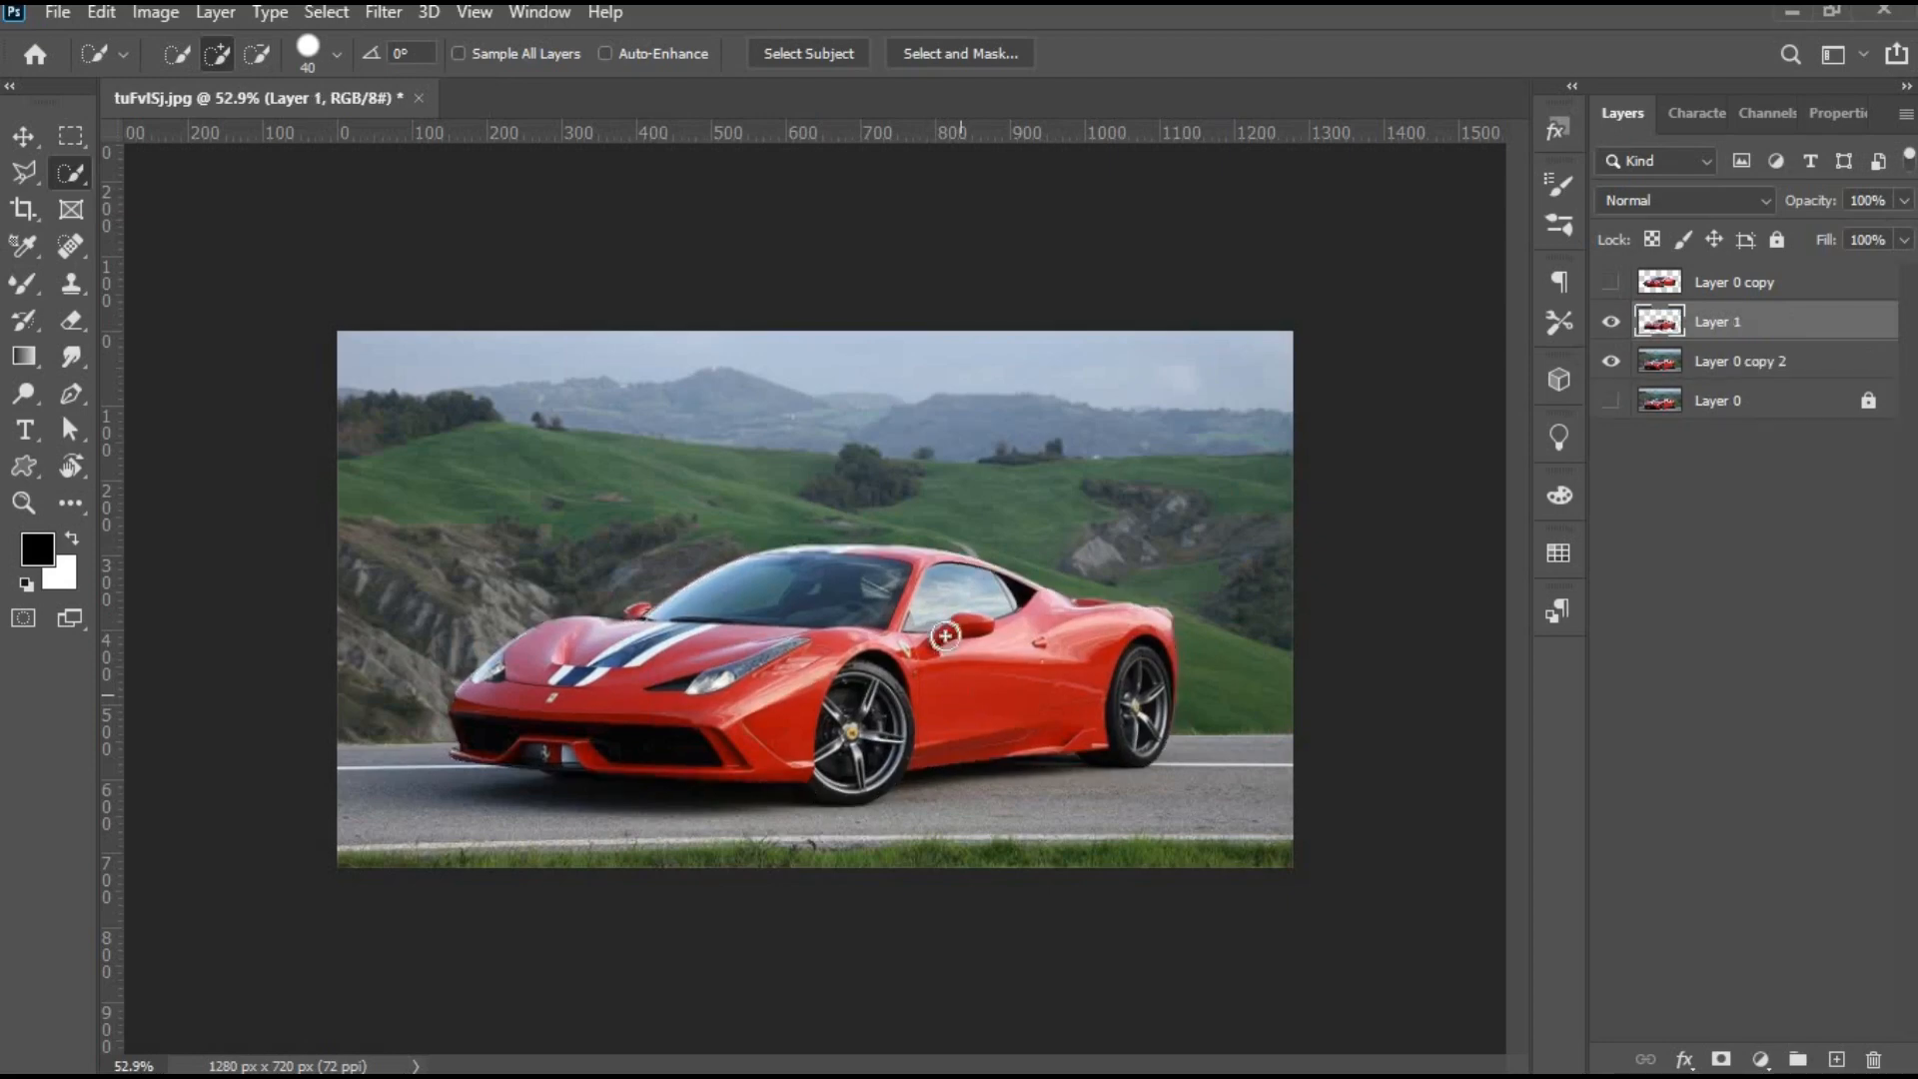
pyautogui.click(1610, 363)
pyautogui.scroll(-2, 1014, 705)
pyautogui.scroll(4, 1014, 704)
pyautogui.scroll(-1, 1014, 704)
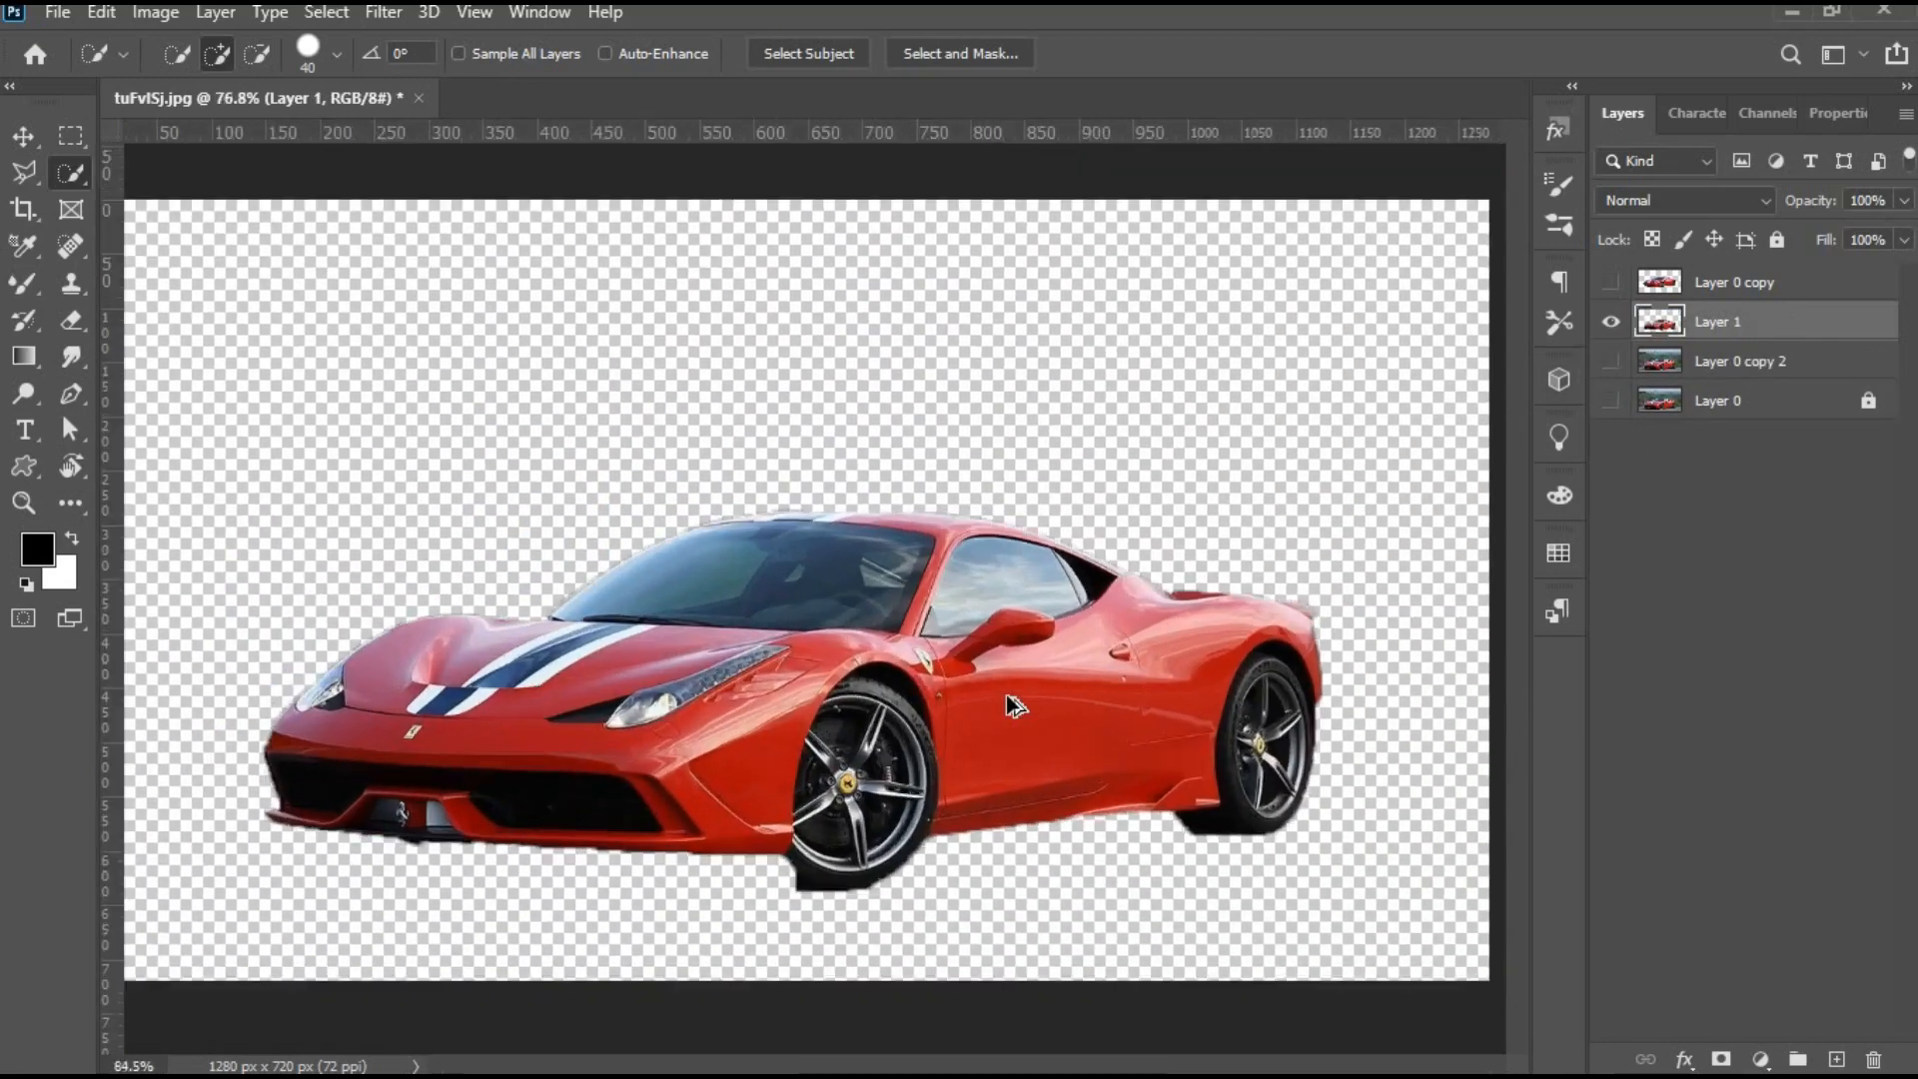
pyautogui.scroll(-1, 1014, 704)
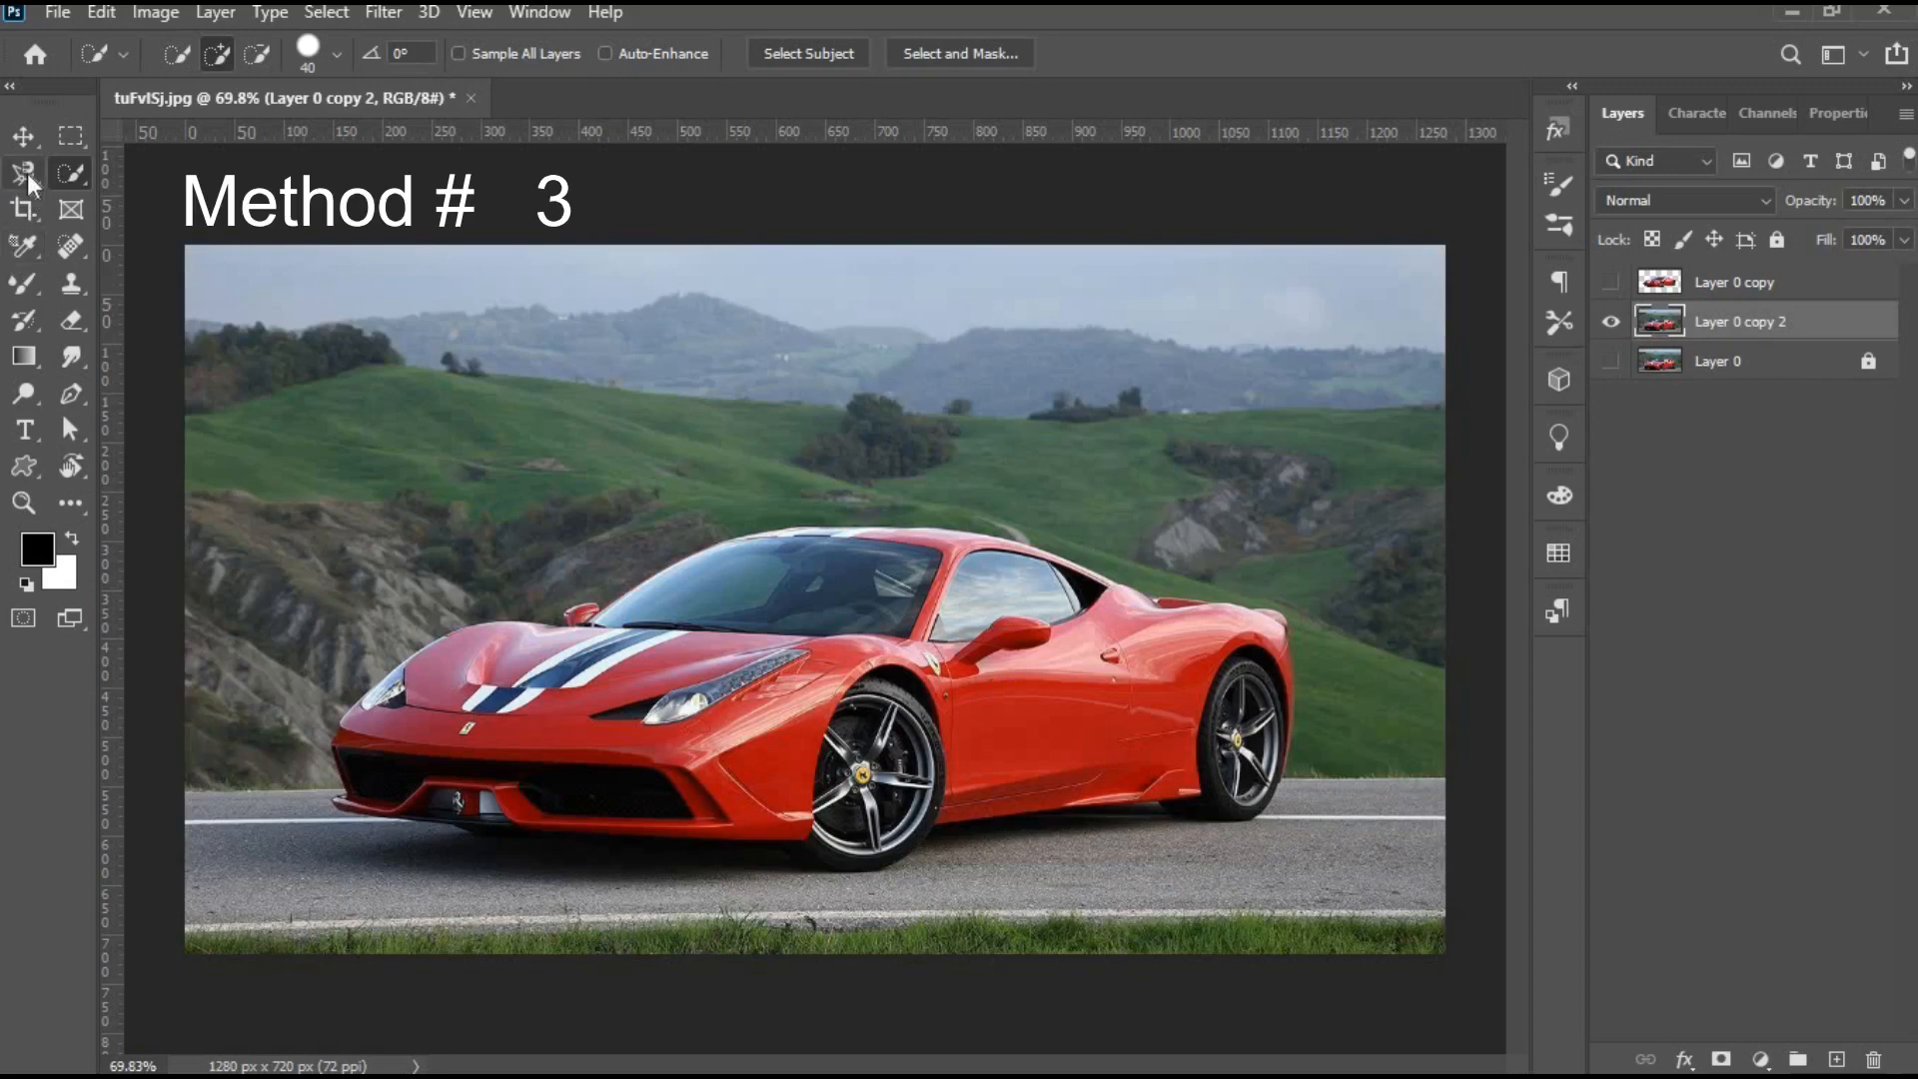
# With the Magnetic Lasso tool, trace Layer 0 copy 2's car from beside the far mirror up the windshield edge onto the roof, removing stray anchor points.
pyautogui.click(24, 173)
pyautogui.scroll(10, 711, 729)
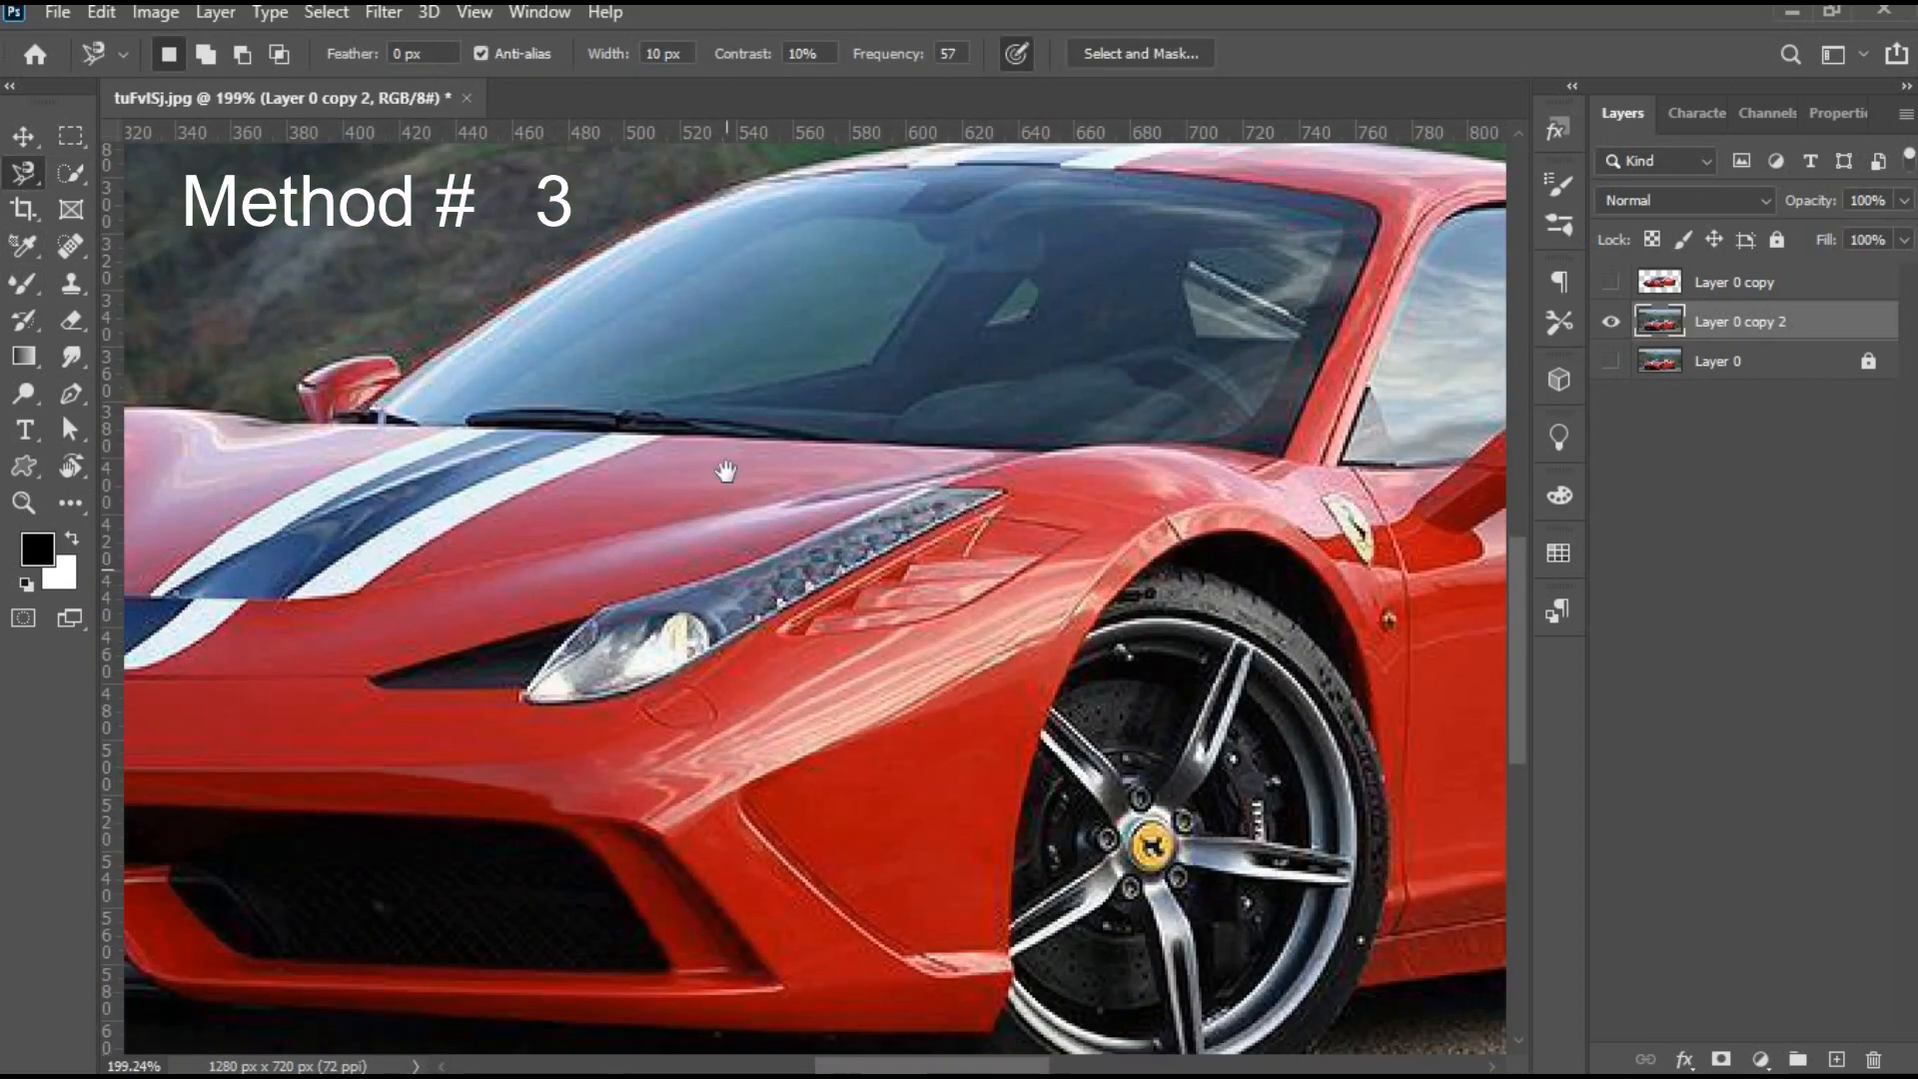
pyautogui.moveTo(725, 471); pyautogui.dragTo(689, 829)
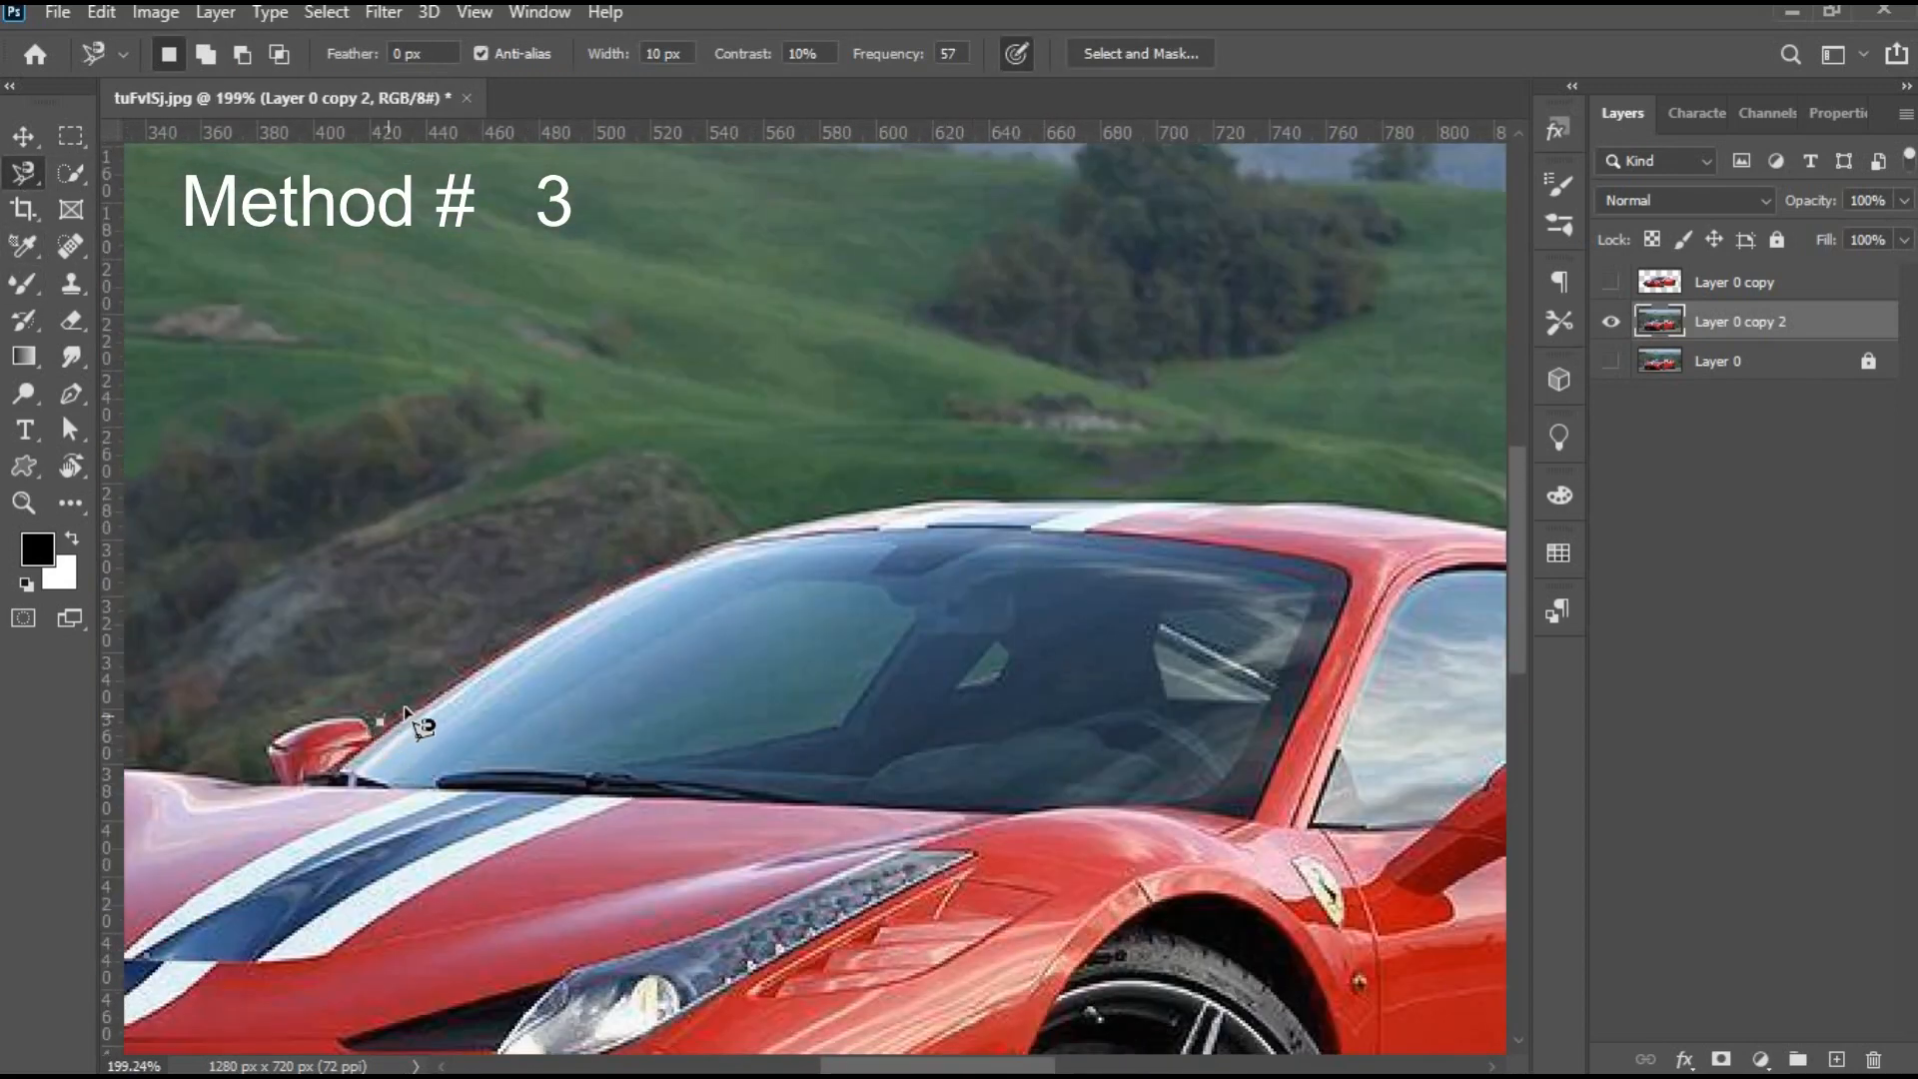
pyautogui.moveTo(404, 707)
pyautogui.mouseDown()
pyautogui.moveTo(510, 671)
pyautogui.moveTo(734, 522)
pyautogui.moveTo(994, 469)
pyautogui.mouseUp()
pyautogui.press('BackSpace')
pyautogui.press('BackSpace')
pyautogui.press('BackSpace')
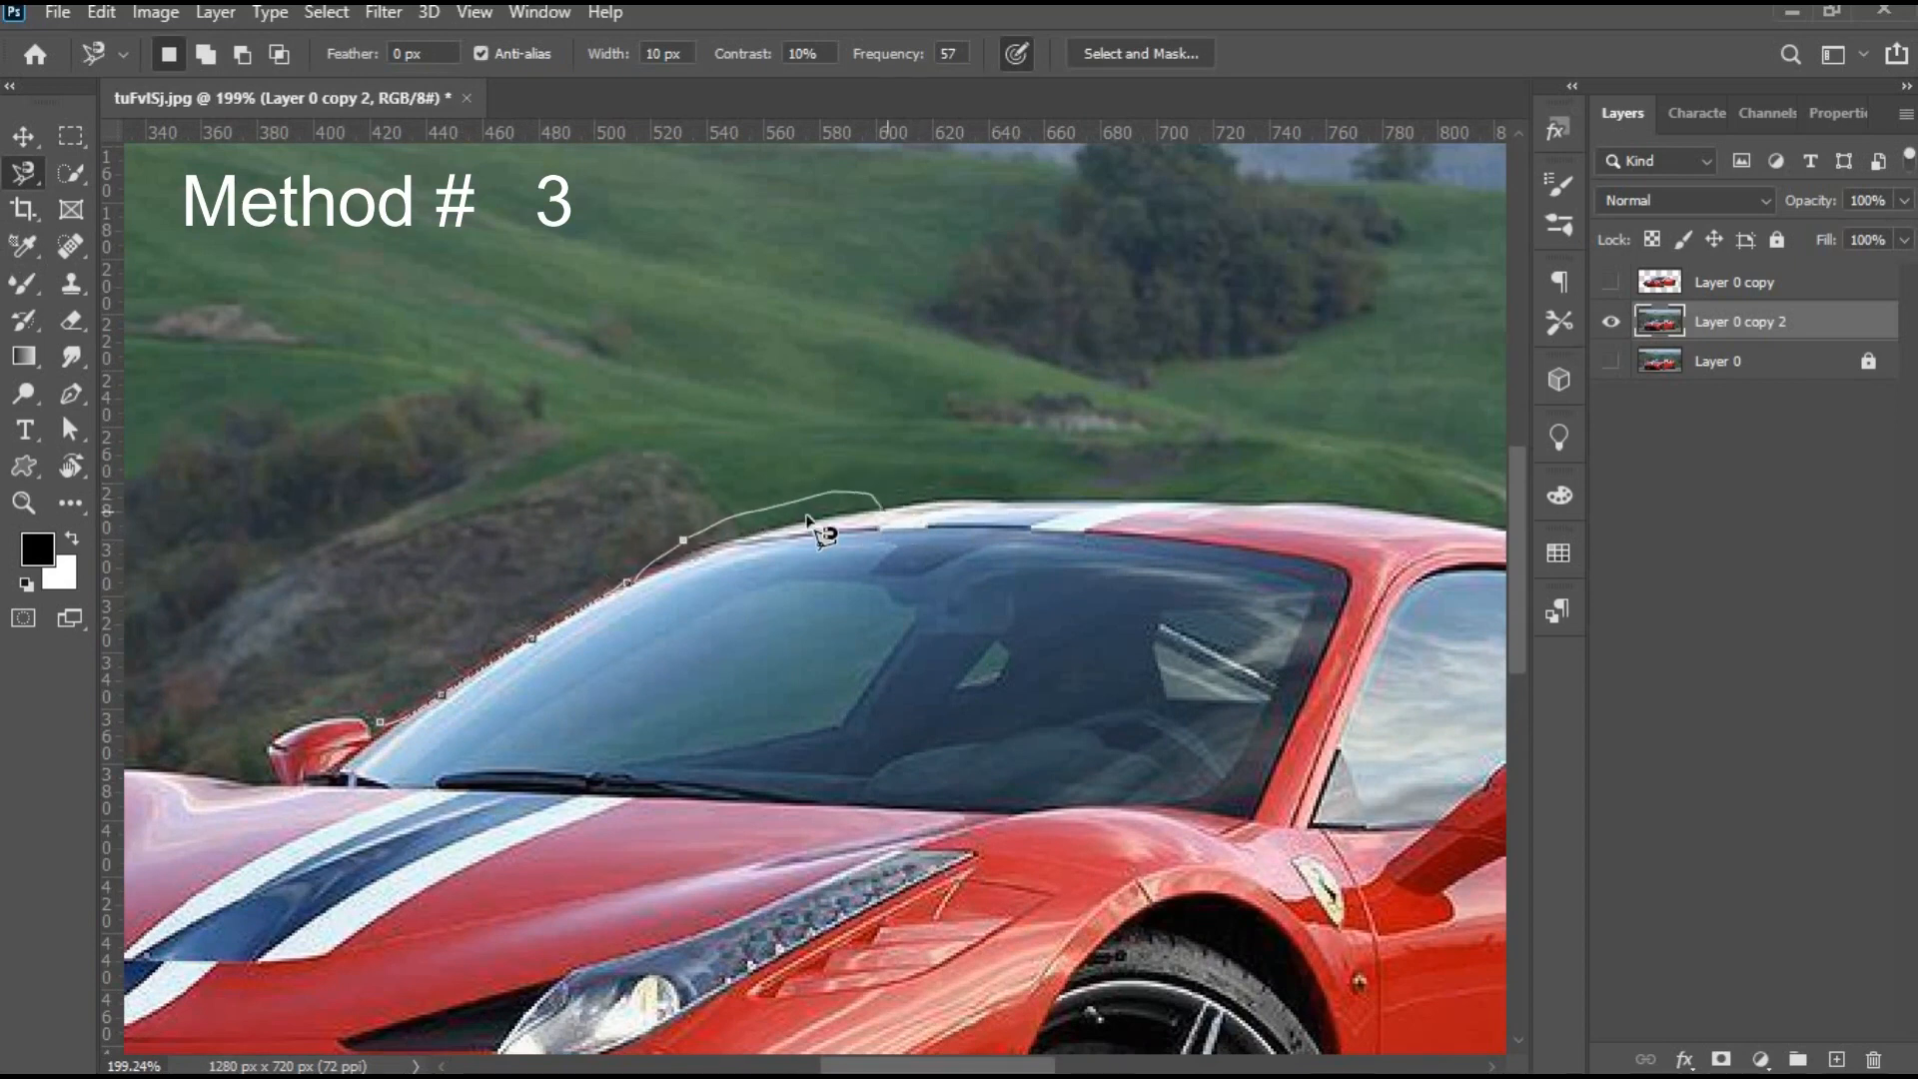
pyautogui.moveTo(688, 562)
pyautogui.mouseDown()
pyautogui.moveTo(959, 503)
pyautogui.moveTo(1023, 511)
pyautogui.moveTo(479, 564)
pyautogui.moveTo(459, 589)
pyautogui.moveTo(462, 571)
pyautogui.moveTo(804, 579)
pyautogui.moveTo(974, 611)
pyautogui.moveTo(509, 441)
pyautogui.moveTo(506, 417)
pyautogui.mouseUp()
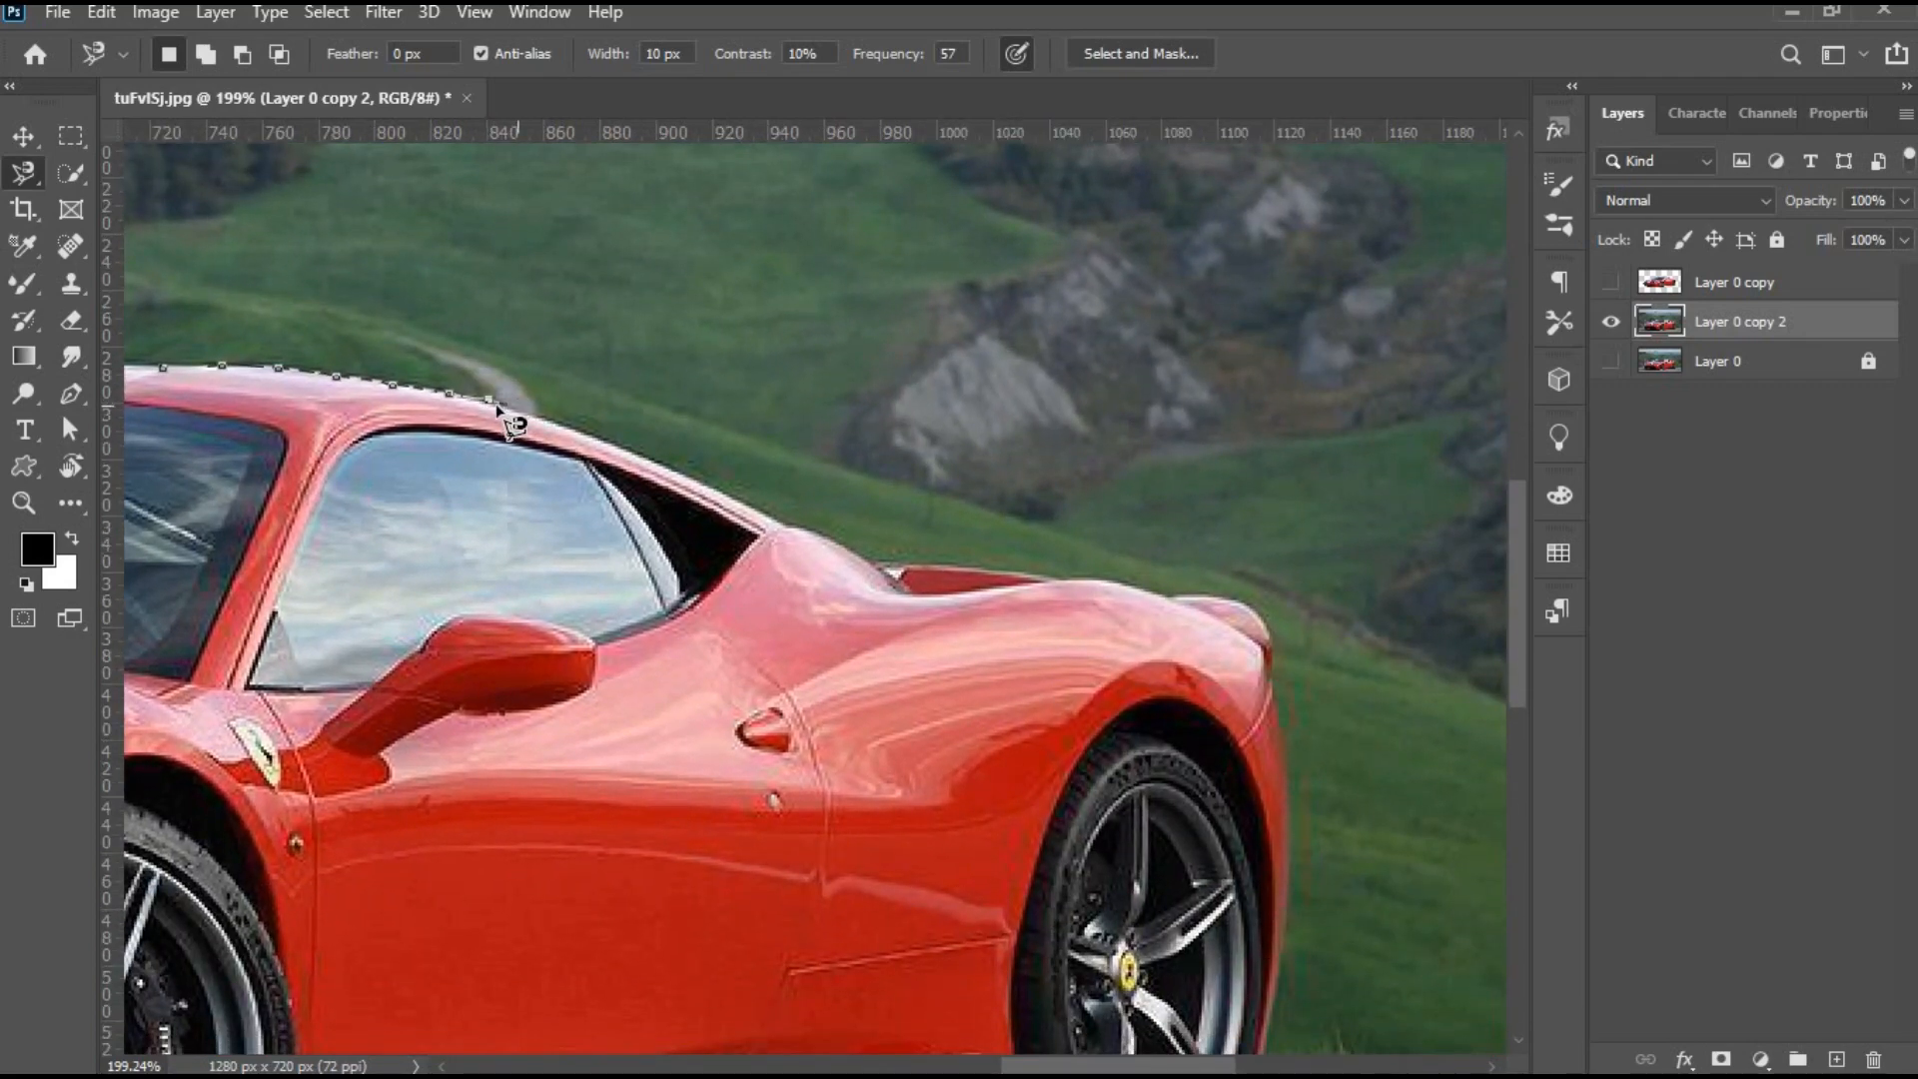
# Continue the magnetic outline down the rear roofline and over the rear deck to the tail, removing misplaced anchor points.
pyautogui.moveTo(497, 401)
pyautogui.mouseDown()
pyautogui.moveTo(850, 534)
pyautogui.moveTo(898, 565)
pyautogui.moveTo(881, 569)
pyautogui.moveTo(1071, 581)
pyautogui.mouseUp()
pyautogui.press('BackSpace')
pyautogui.press('BackSpace')
pyautogui.press('BackSpace')
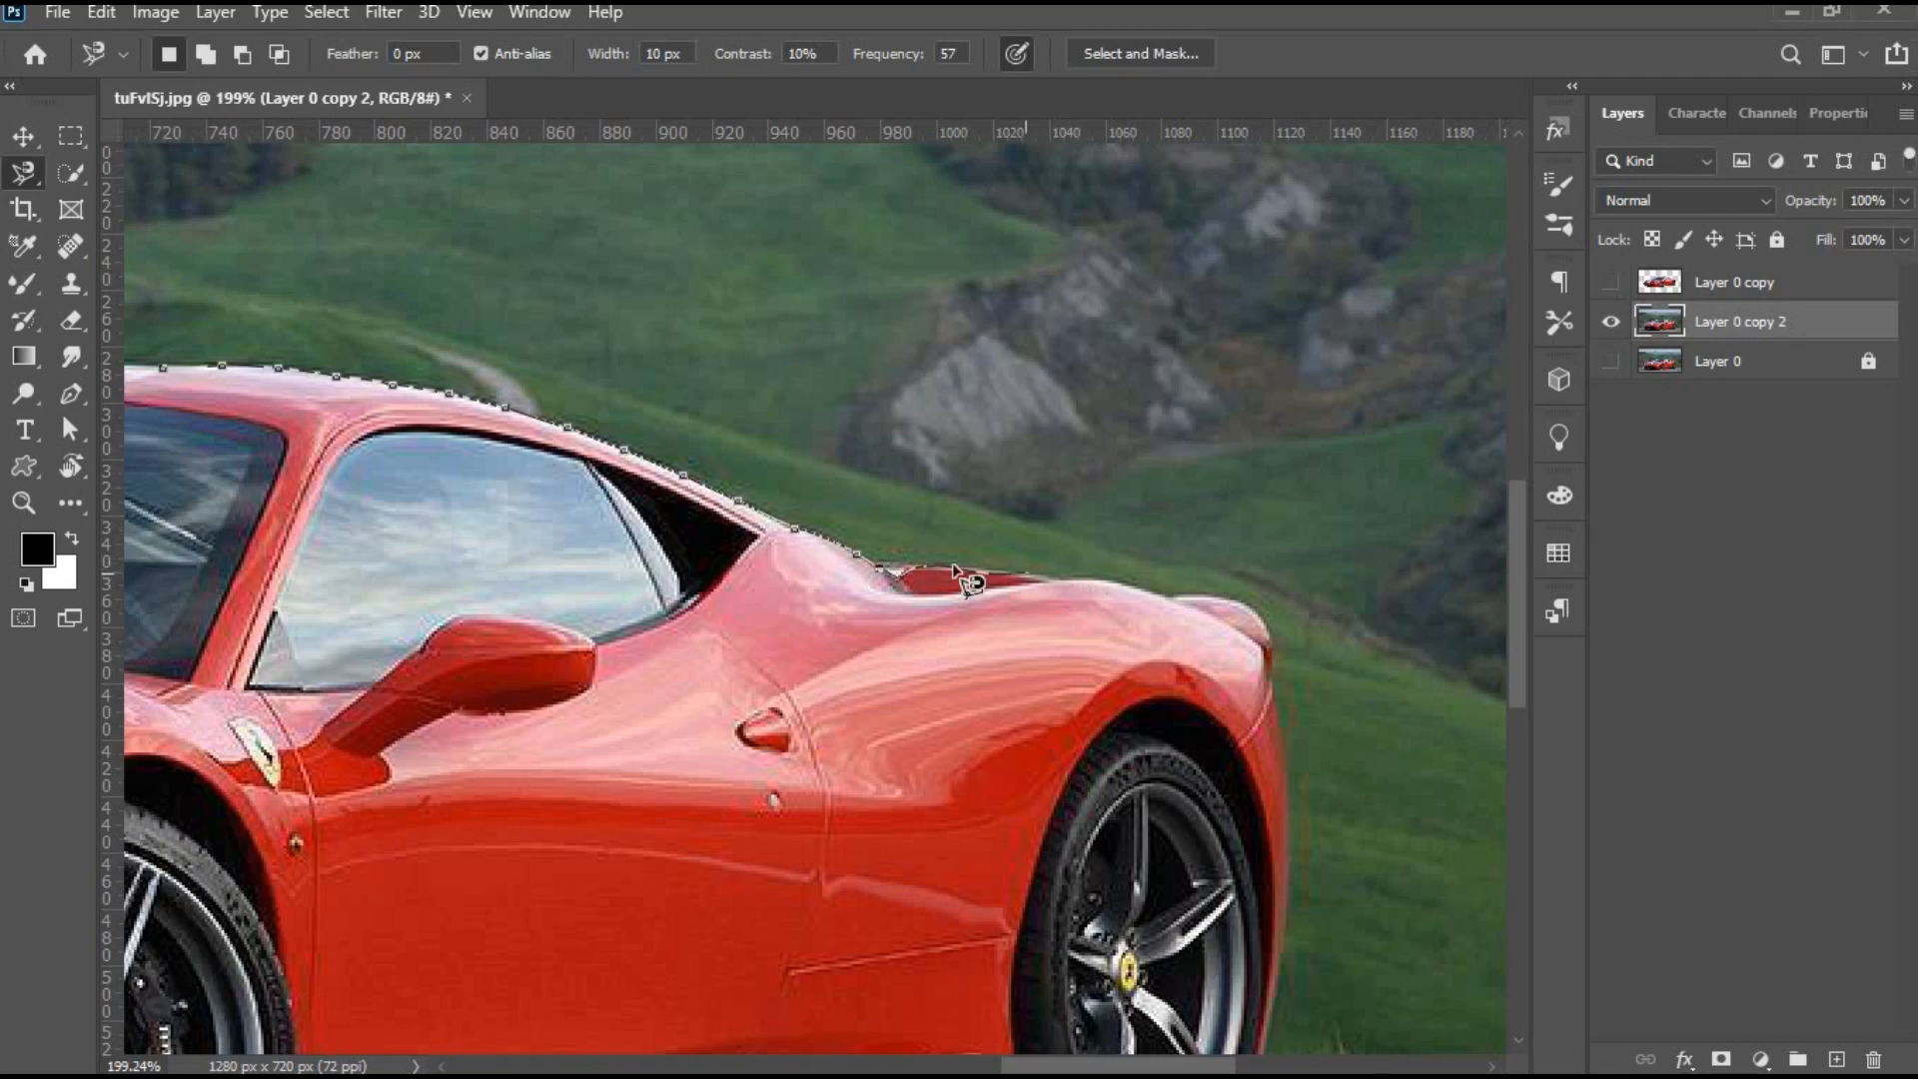
pyautogui.moveTo(911, 568); pyautogui.dragTo(999, 569)
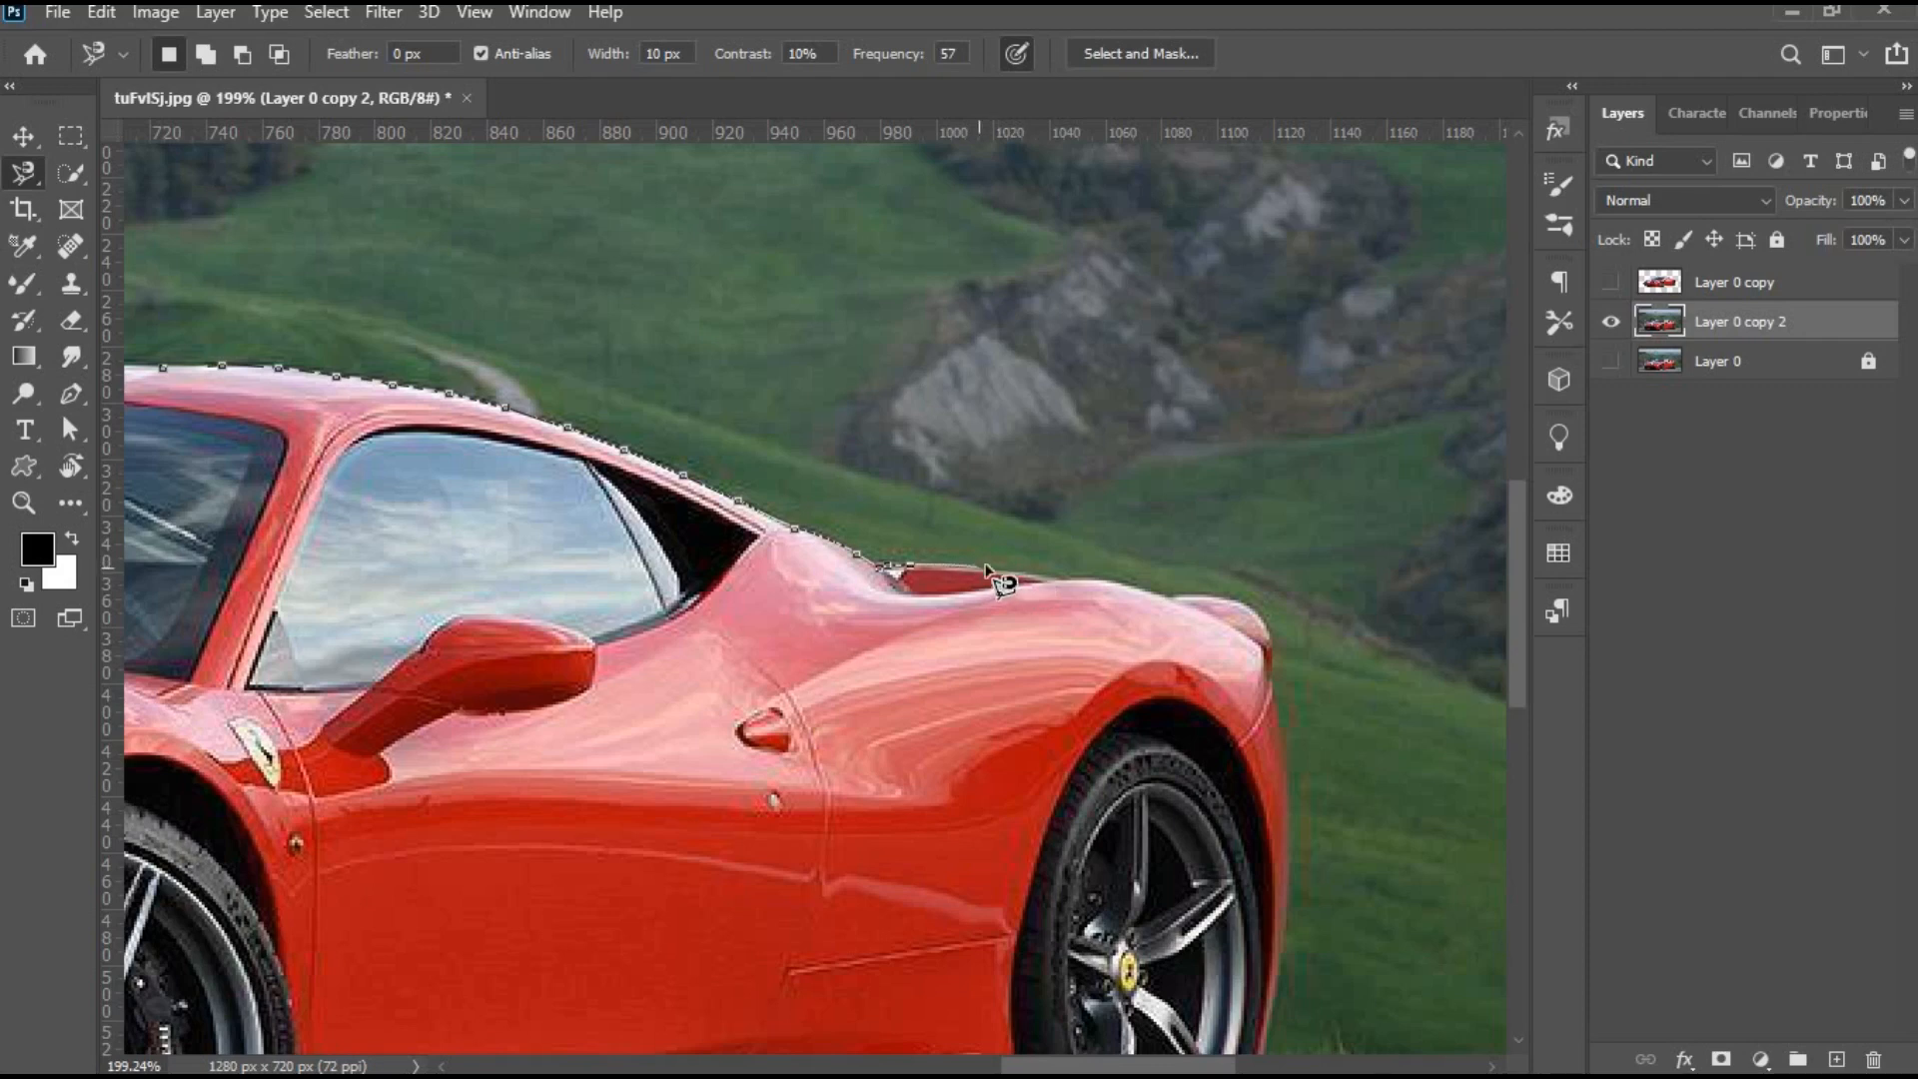
pyautogui.click(980, 567)
pyautogui.click(1273, 629)
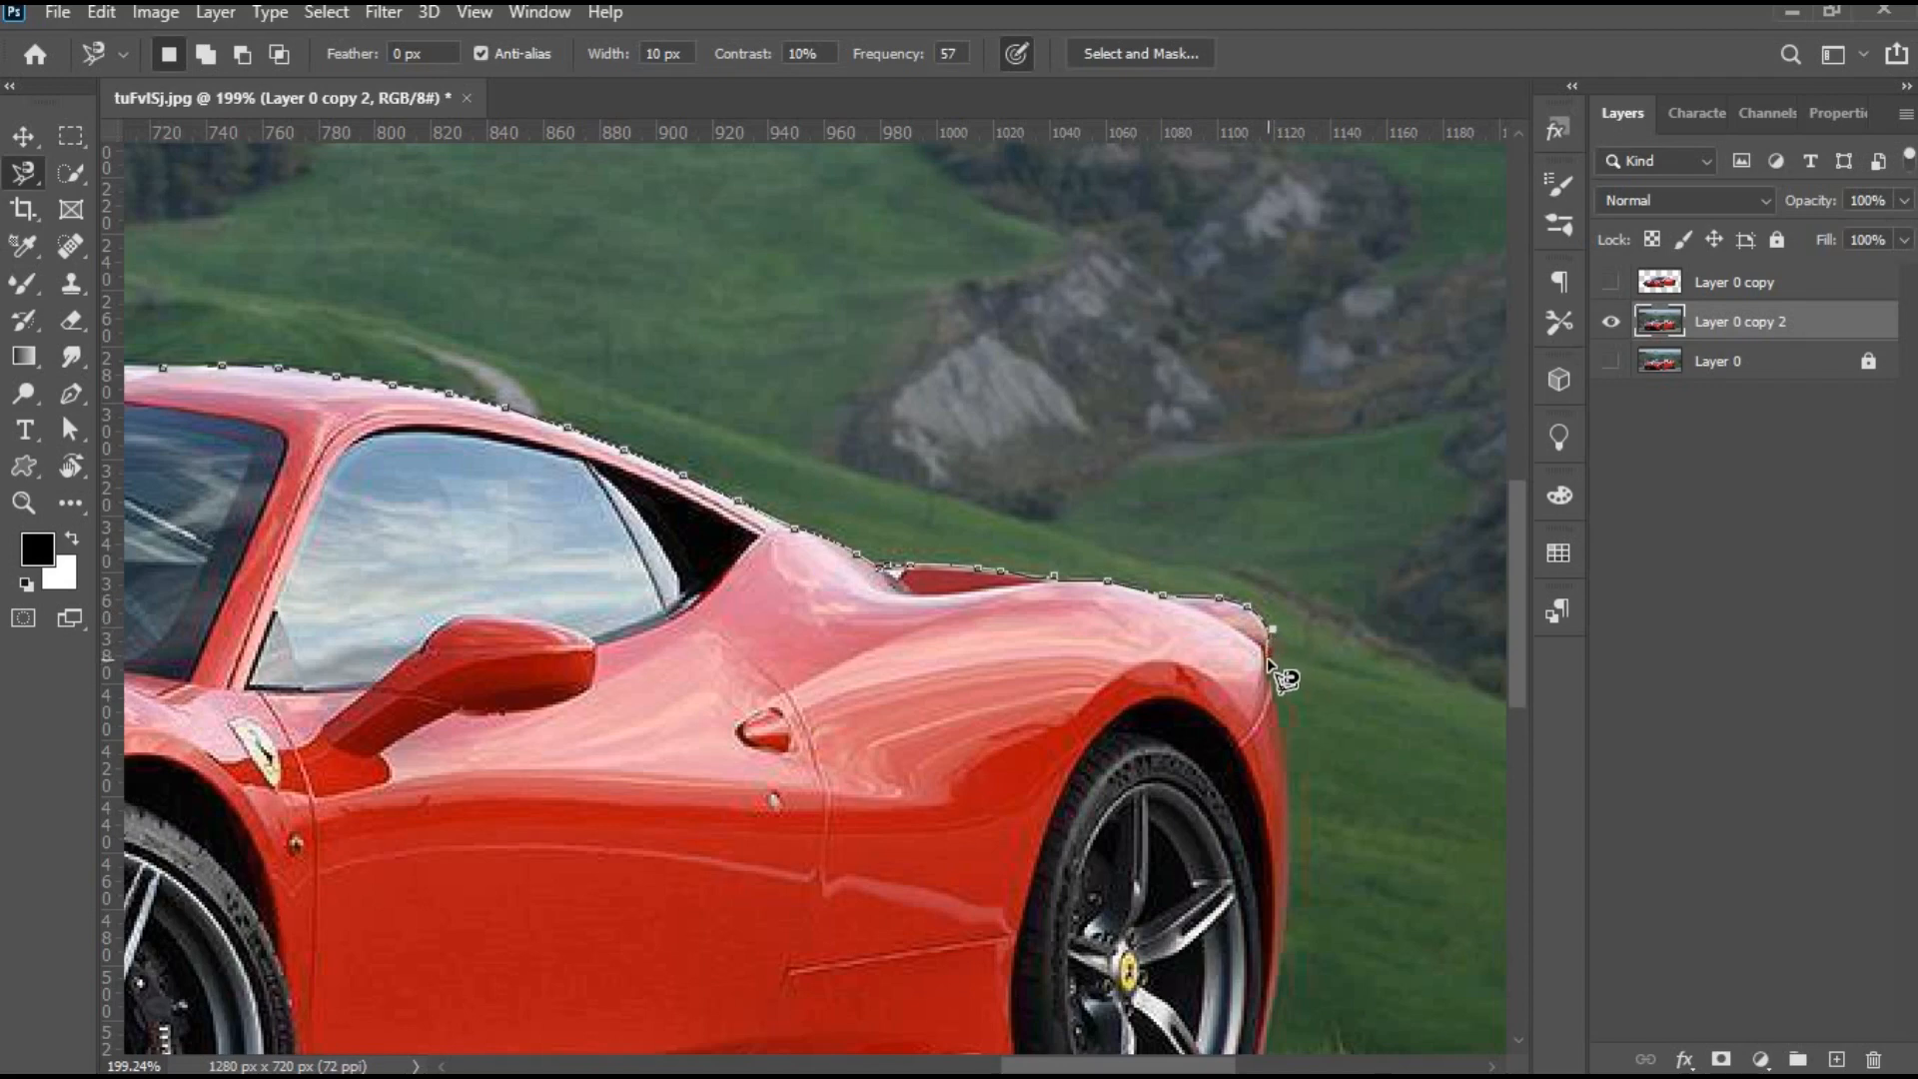
# Continue the magnetic outline down the tail, around the rear tyre, along the side sill and under the front tyre.
pyautogui.moveTo(1149, 557); pyautogui.dragTo(965, 406)
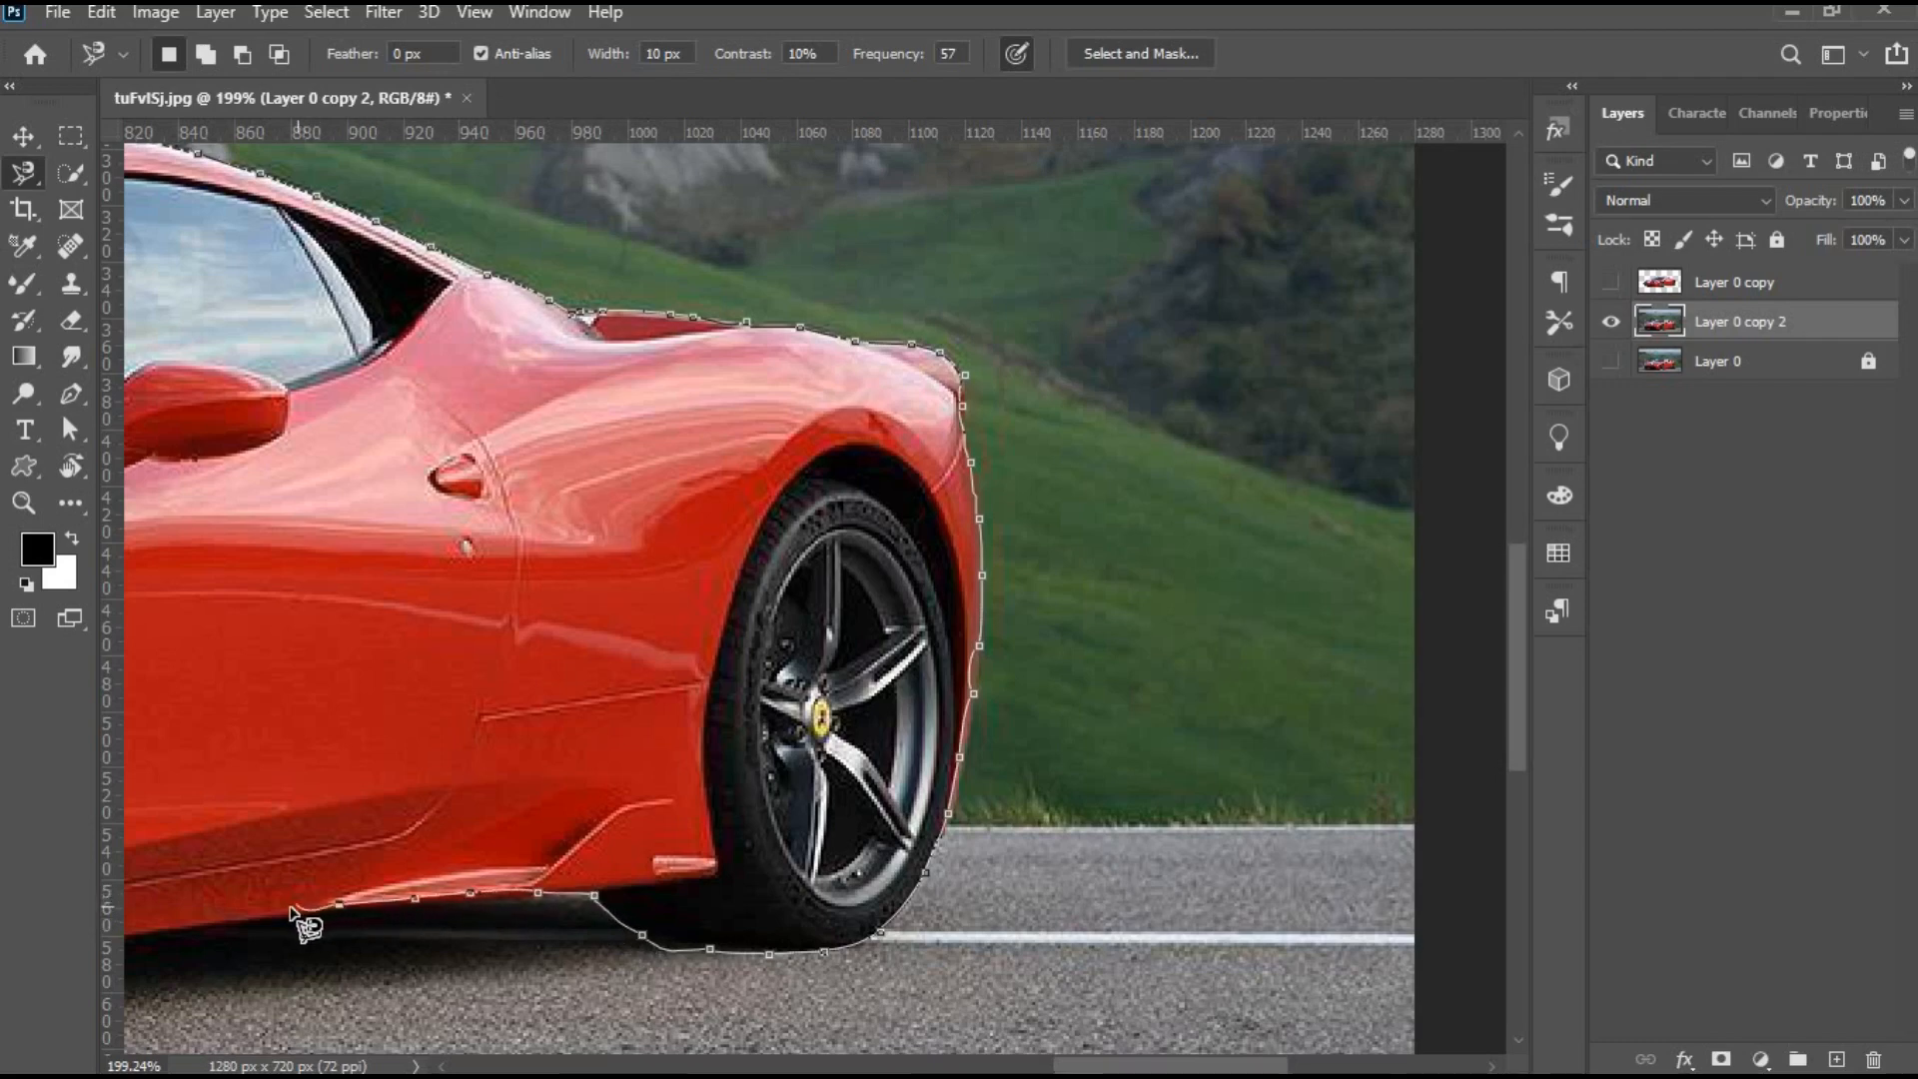
pyautogui.moveTo(286, 907); pyautogui.dragTo(749, 722)
pyautogui.moveTo(865, 681)
pyautogui.mouseDown()
pyautogui.moveTo(971, 705)
pyautogui.moveTo(590, 747)
pyautogui.moveTo(505, 833)
pyautogui.moveTo(389, 879)
pyautogui.moveTo(196, 840)
pyautogui.moveTo(150, 808)
pyautogui.moveTo(647, 825)
pyautogui.moveTo(1061, 794)
pyautogui.mouseUp()
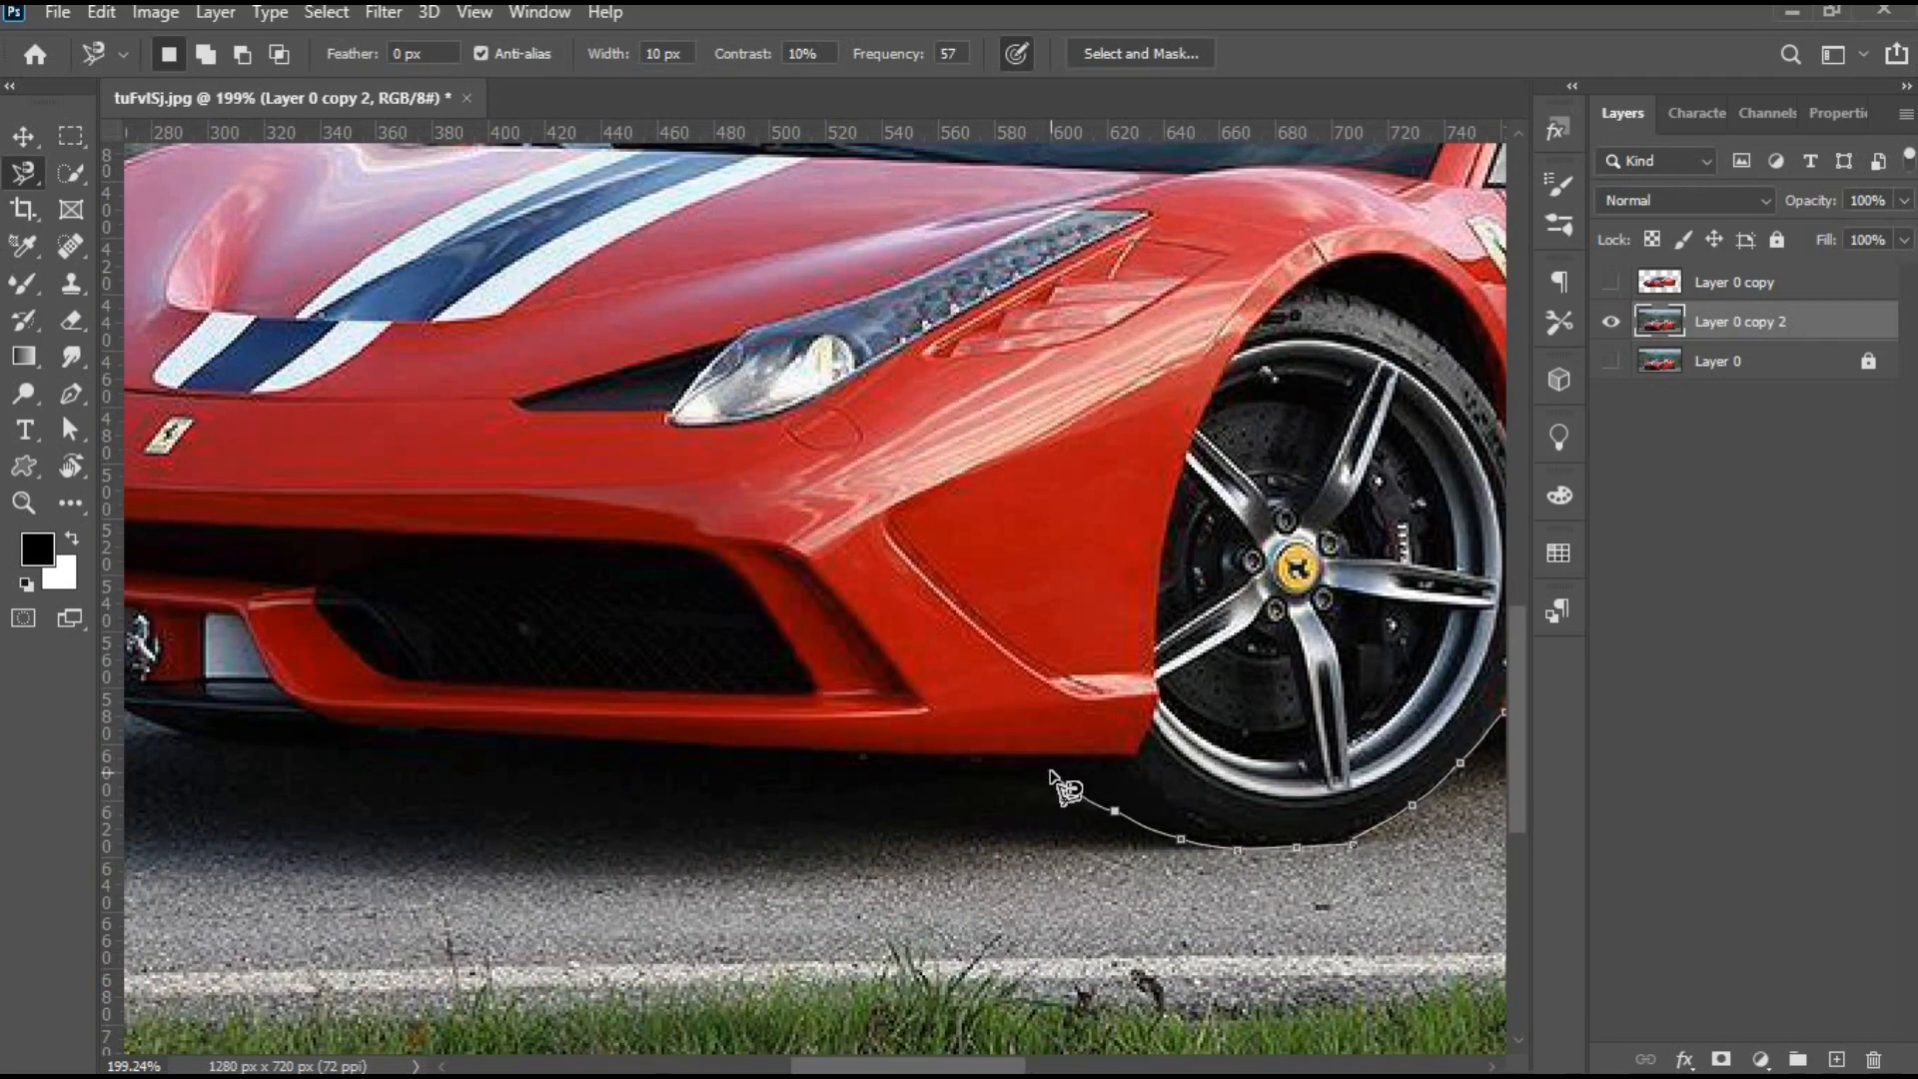
# Trace the front bumper's lower edge, the nose and the hood up to the far mirror, deleting stray anchor points.
pyautogui.moveTo(1050, 770)
pyautogui.mouseDown()
pyautogui.moveTo(442, 735)
pyautogui.moveTo(1053, 727)
pyautogui.moveTo(905, 716)
pyautogui.moveTo(921, 744)
pyautogui.moveTo(887, 809)
pyautogui.moveTo(893, 762)
pyautogui.moveTo(962, 722)
pyautogui.moveTo(883, 769)
pyautogui.moveTo(909, 730)
pyautogui.moveTo(948, 723)
pyautogui.moveTo(849, 737)
pyautogui.moveTo(410, 672)
pyautogui.moveTo(421, 627)
pyautogui.moveTo(396, 487)
pyautogui.moveTo(420, 426)
pyautogui.moveTo(291, 748)
pyautogui.moveTo(587, 505)
pyautogui.moveTo(789, 452)
pyautogui.moveTo(924, 465)
pyautogui.mouseUp()
pyautogui.press('Delete')
pyautogui.press('Delete')
pyautogui.click(948, 723)
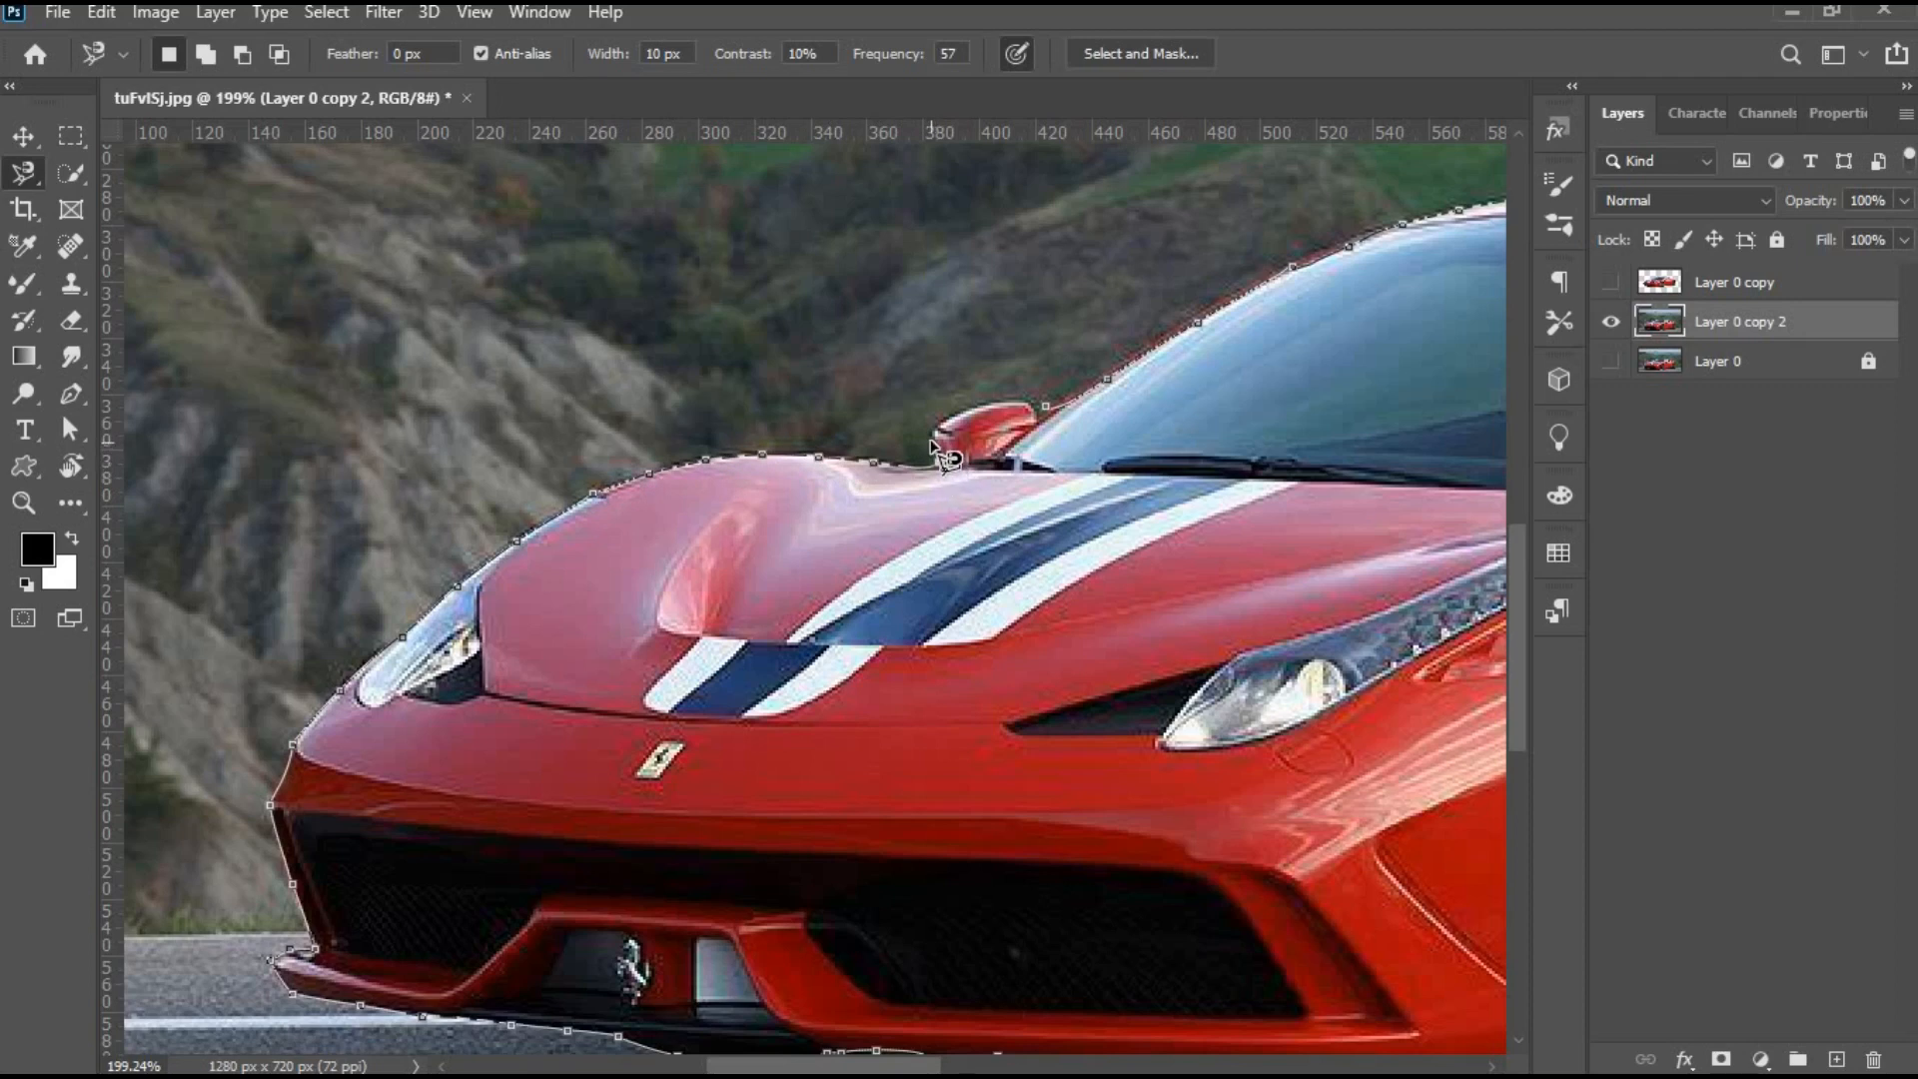
# Trace around the far mirror and close the outline at its starting point to select the car.
pyautogui.moveTo(939, 427); pyautogui.dragTo(1004, 403)
pyautogui.click(1045, 406)
pyautogui.scroll(-6, 1070, 529)
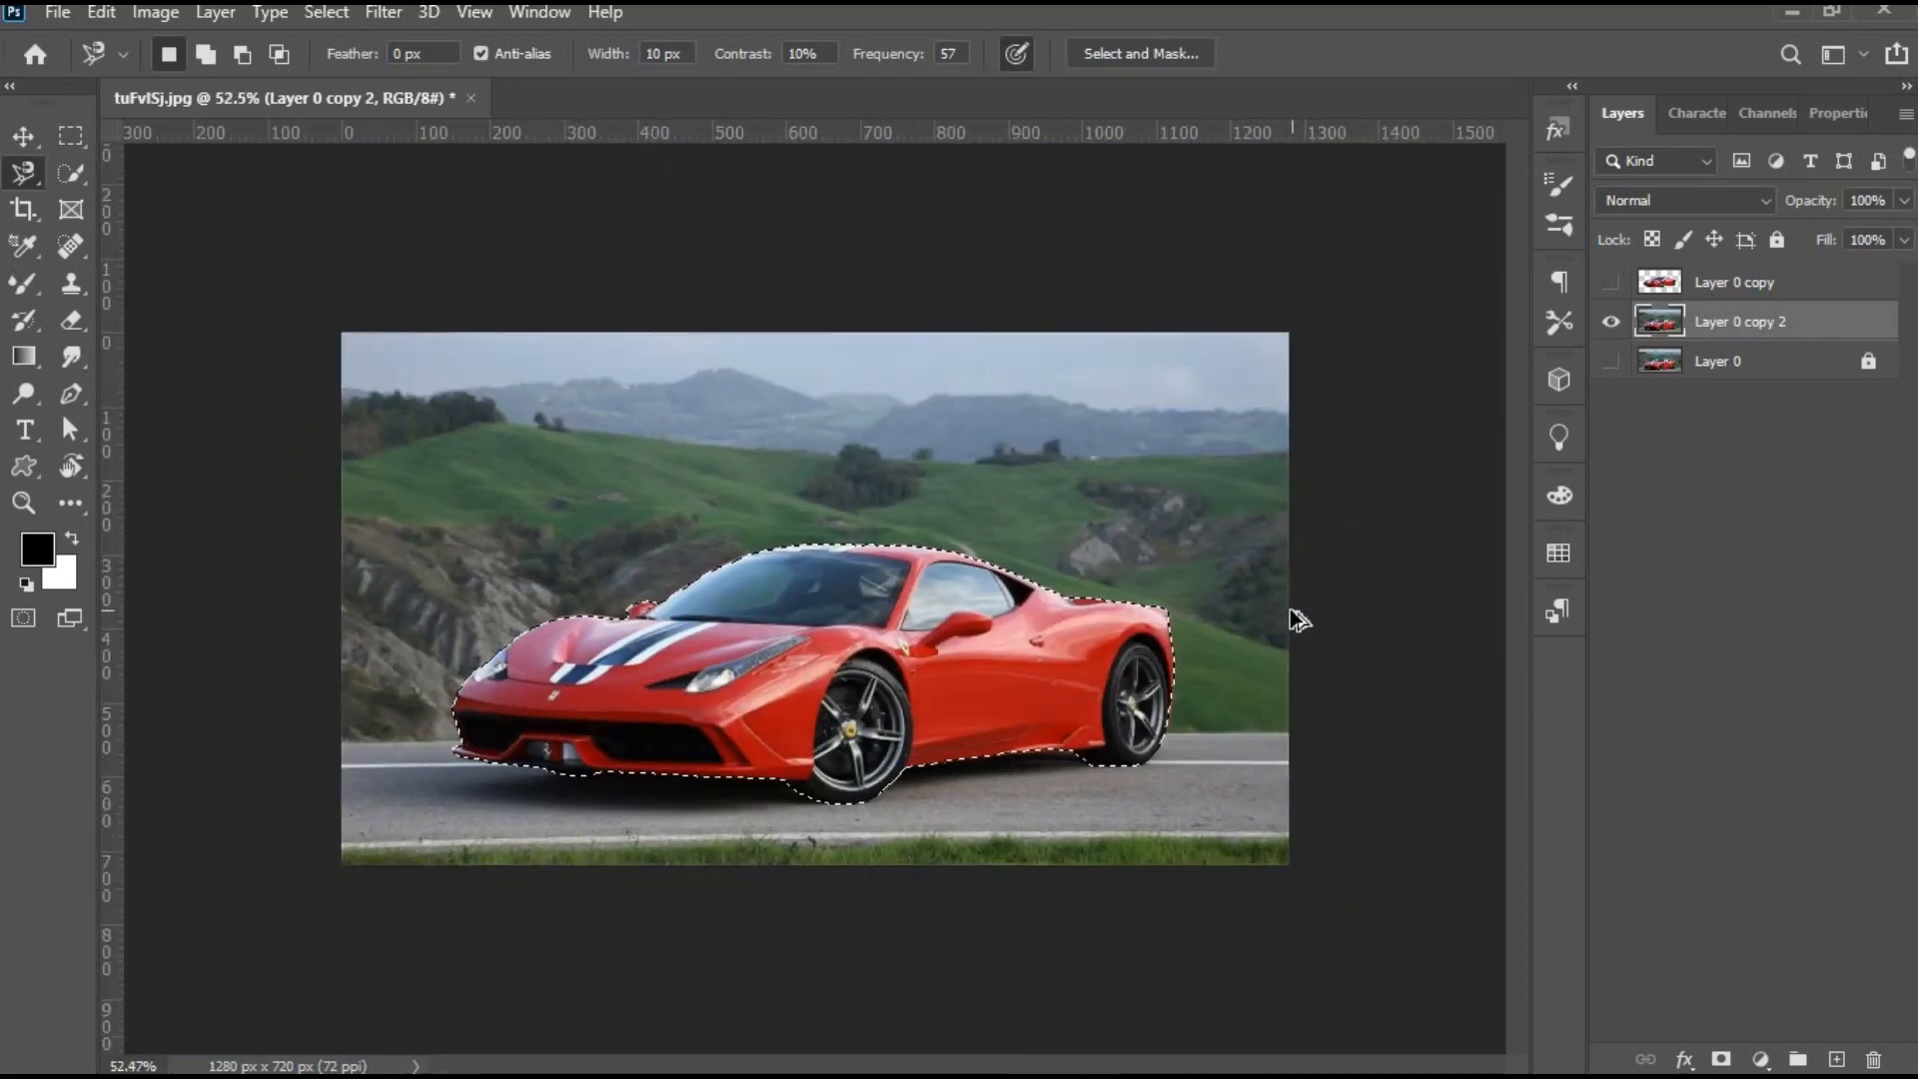
pyautogui.scroll(2, 1298, 619)
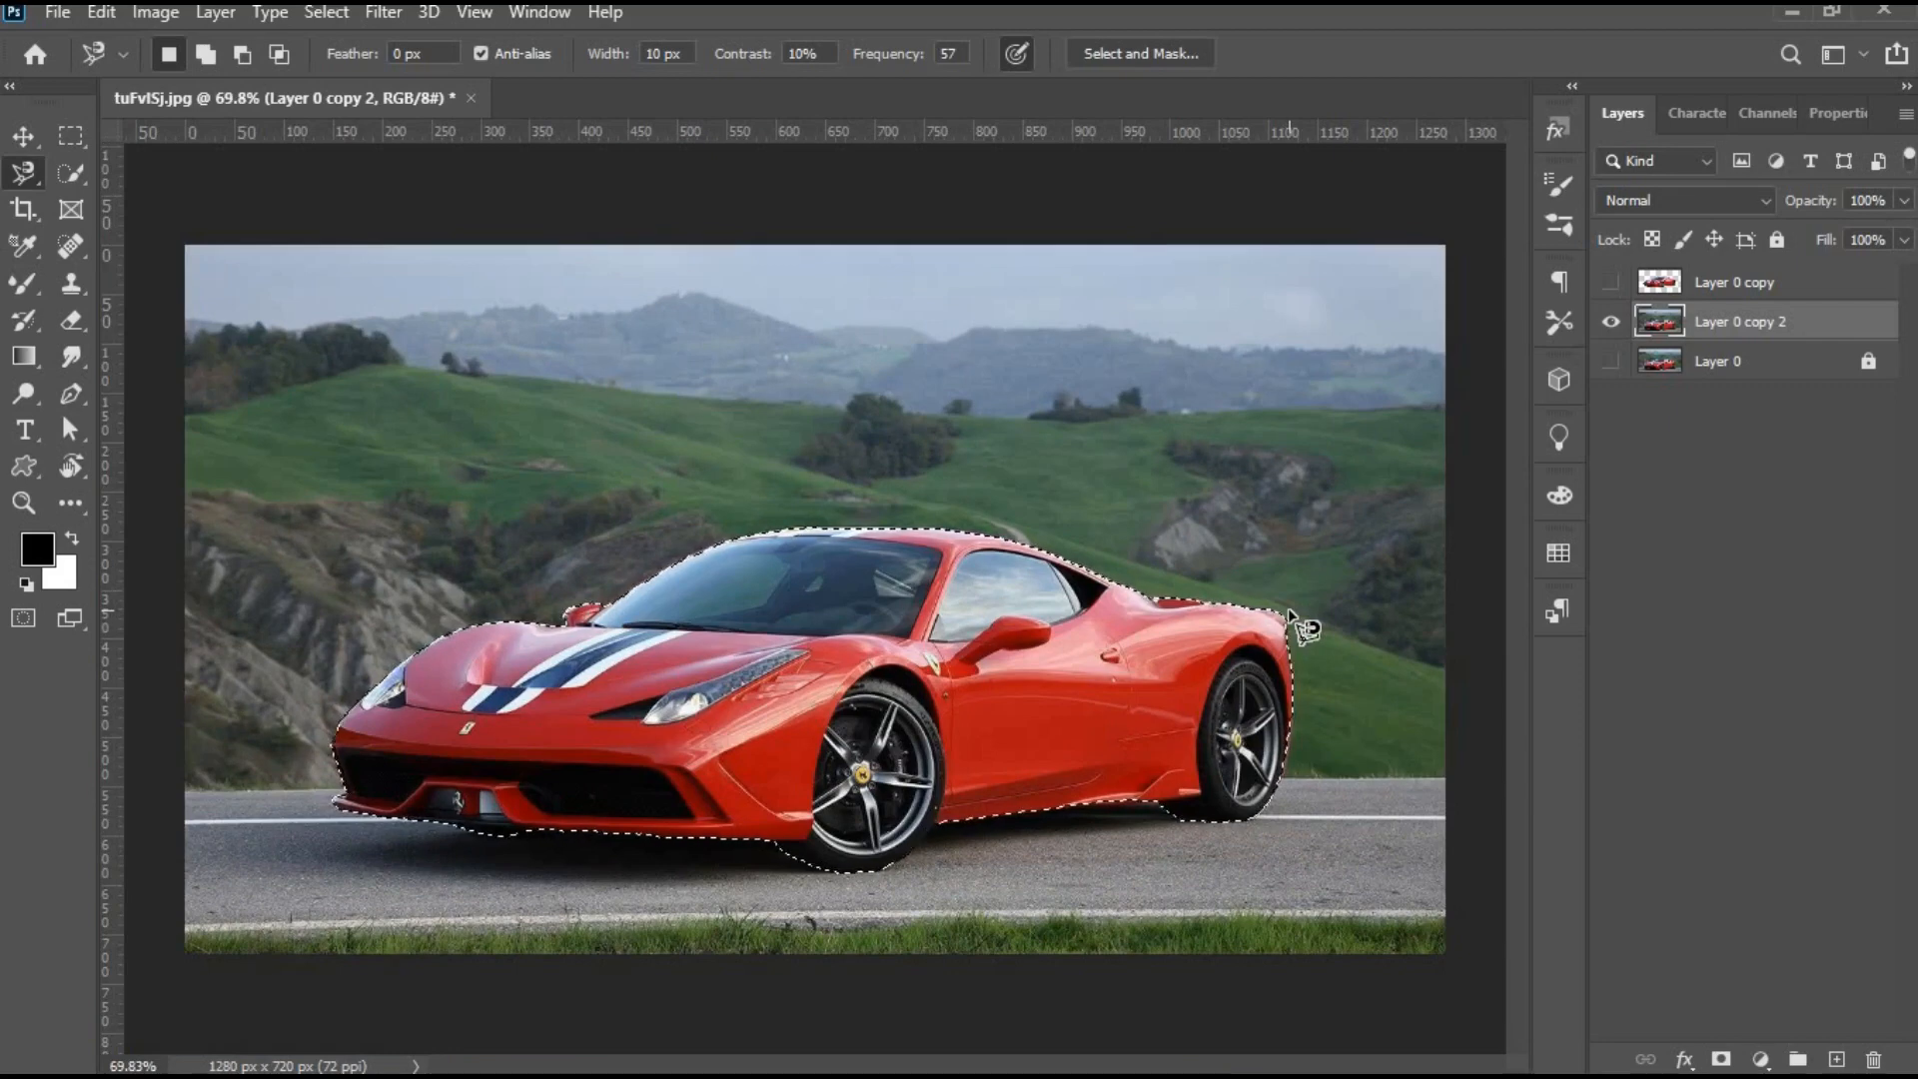
# Write a note in Notepad reading "Again Press ALT + J" and discard it without saving.
pyautogui.press('super')
pyautogui.write('note')
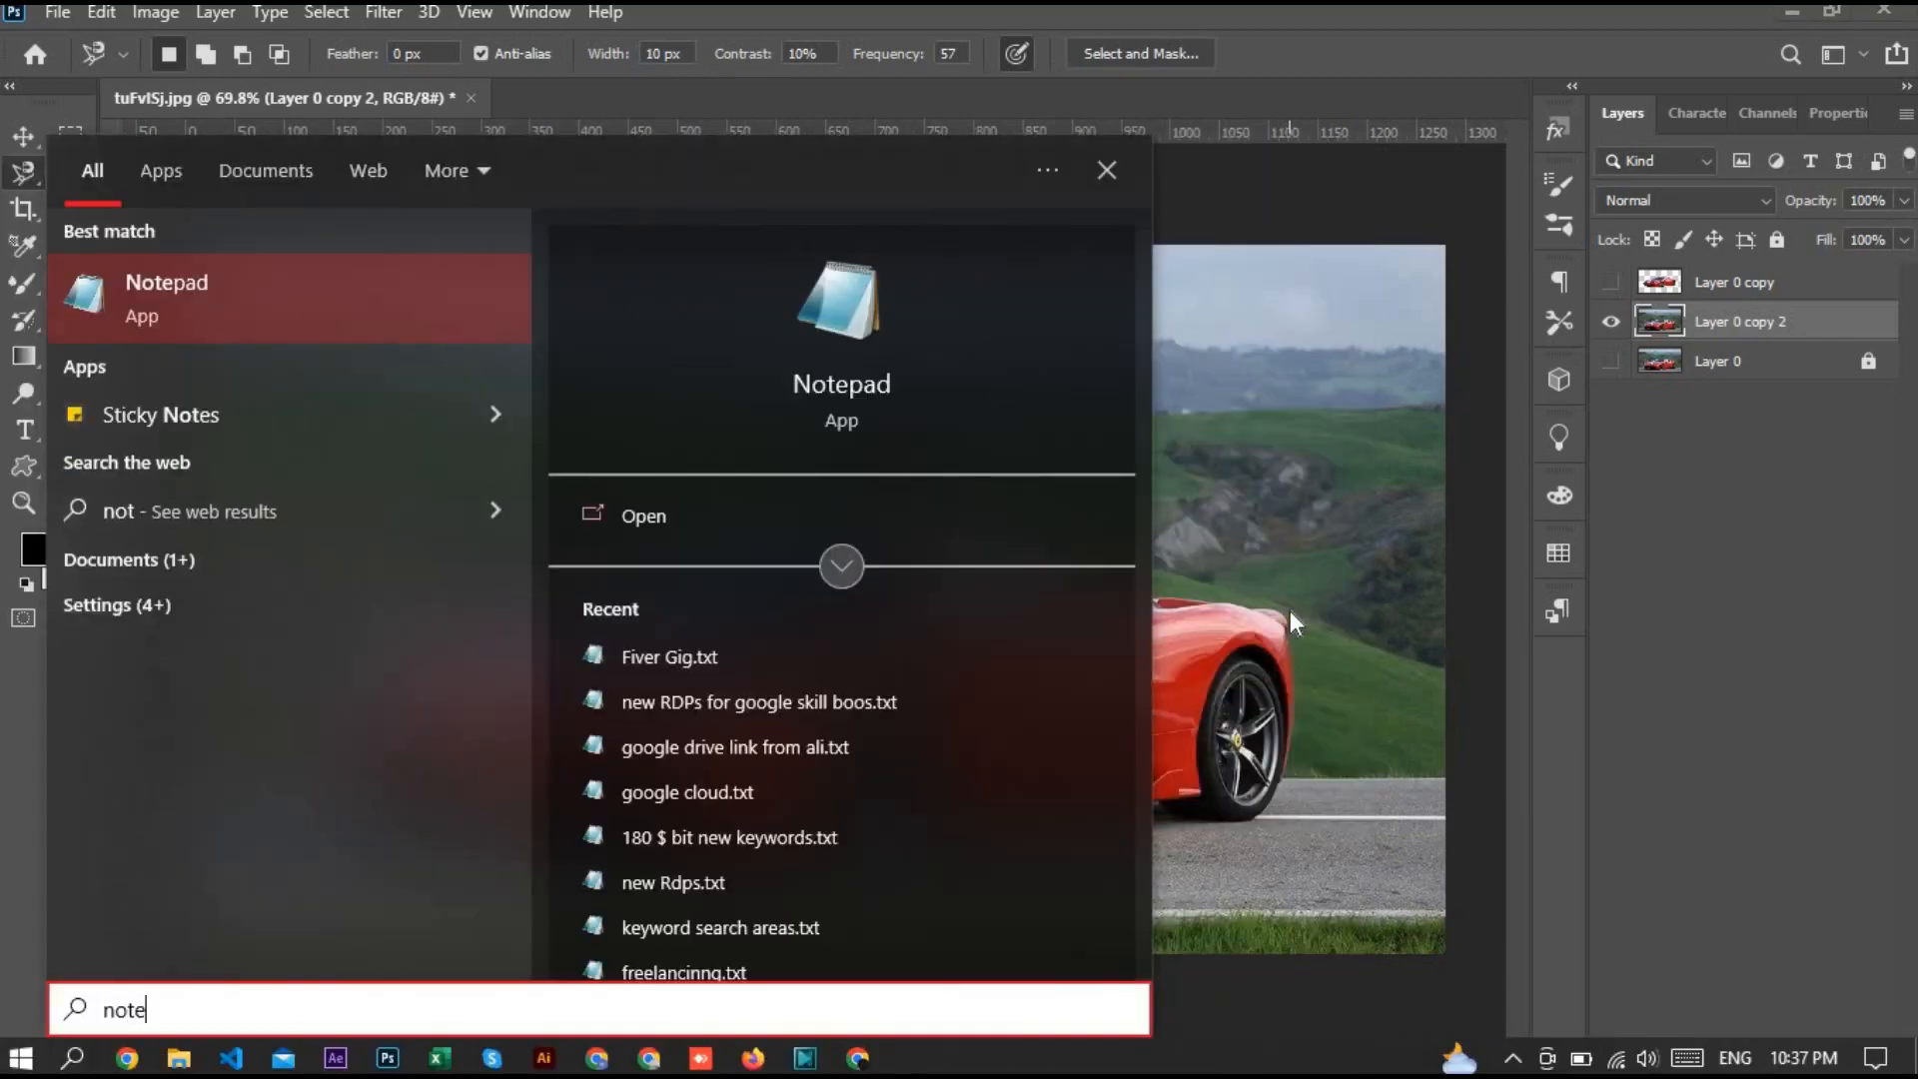
pyautogui.press('Return')
pyautogui.write('Again Press ALT')
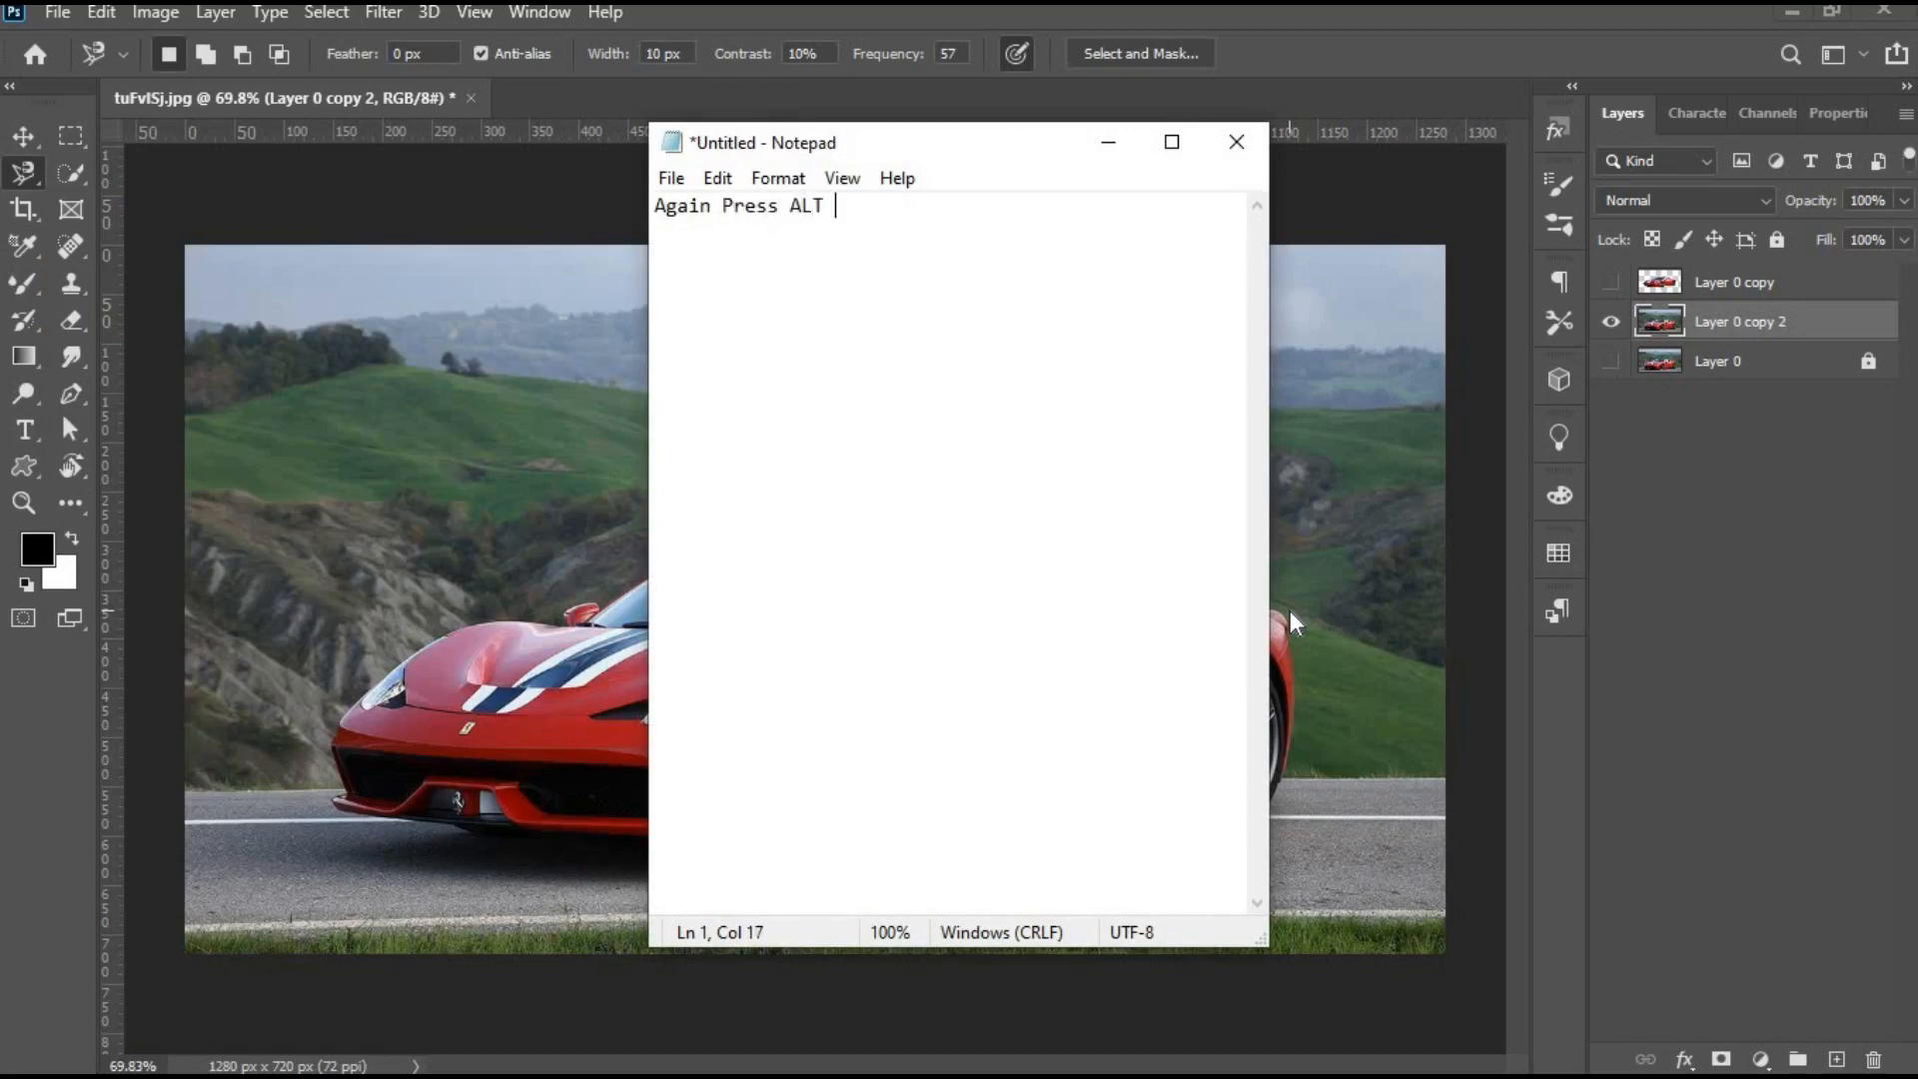
pyautogui.write('J')
pyautogui.moveTo(926, 229); pyautogui.dragTo(620, 212)
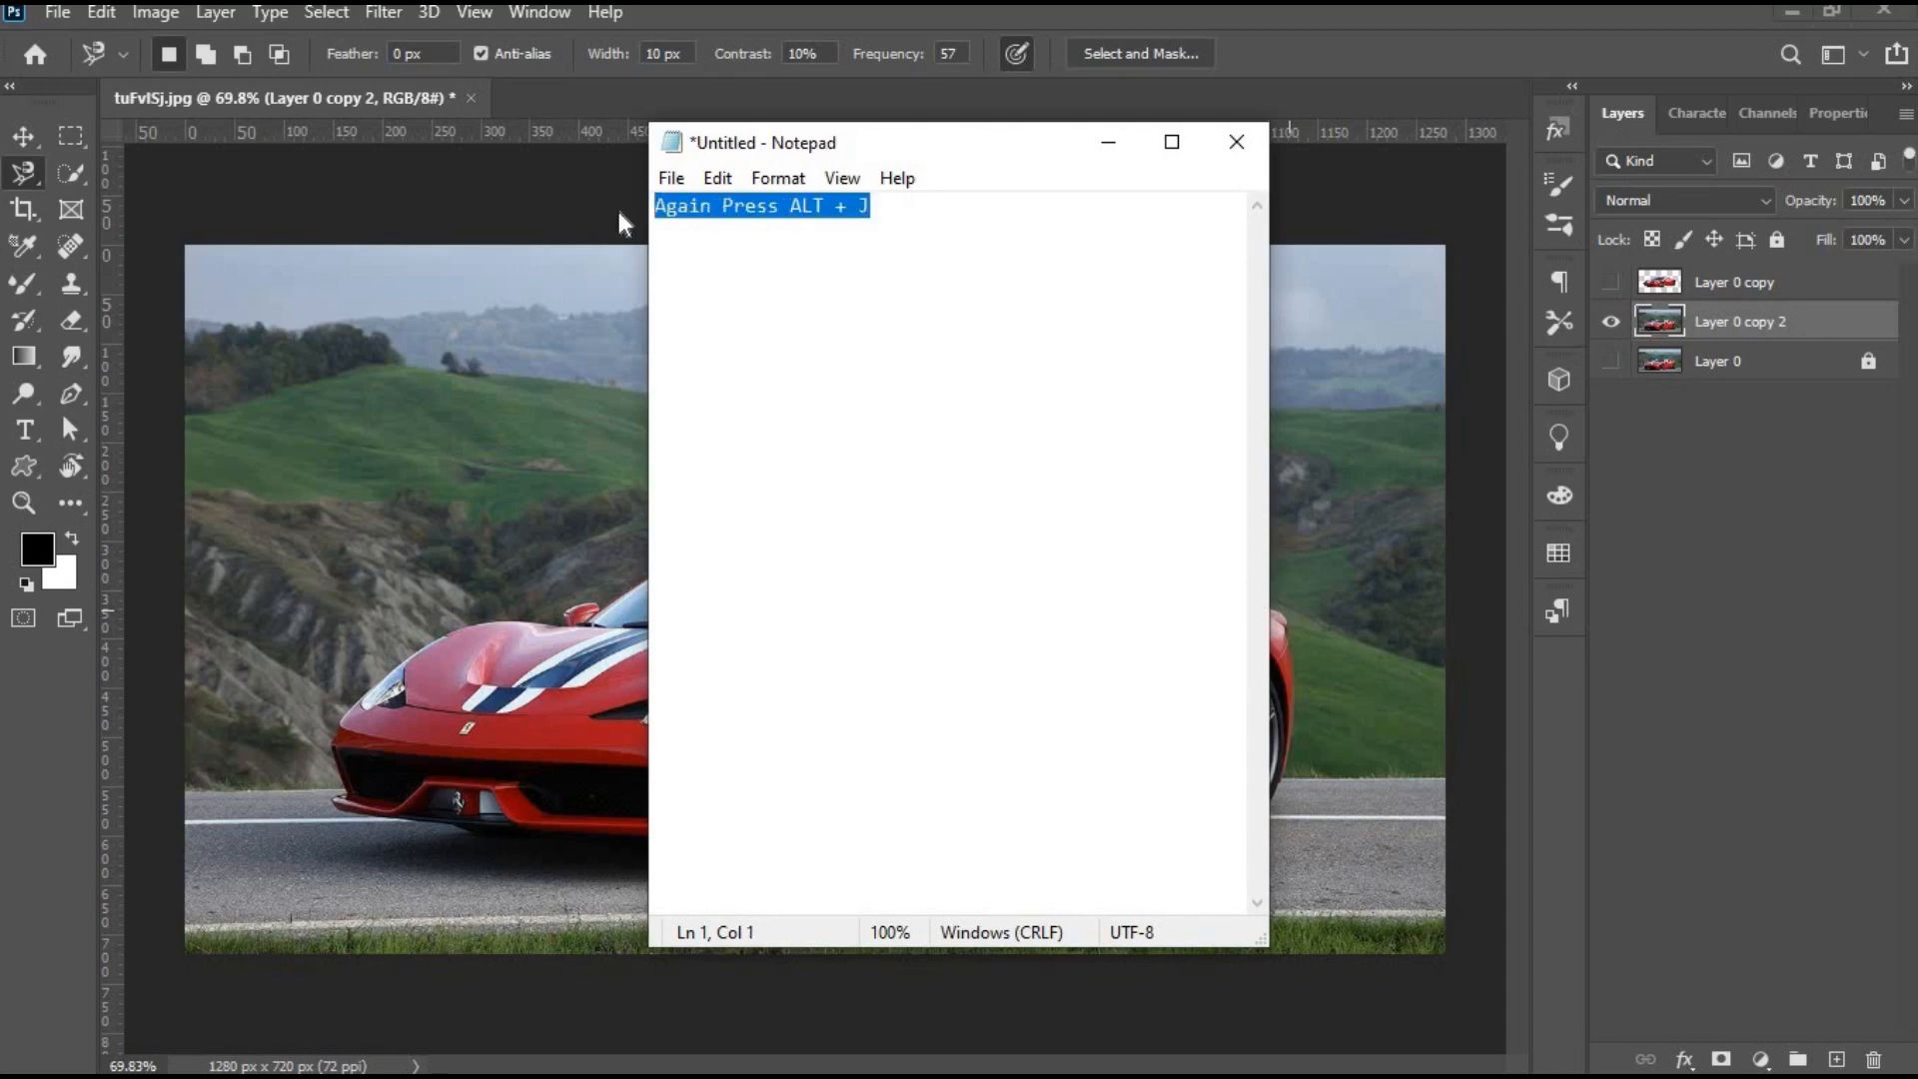
pyautogui.click(1233, 147)
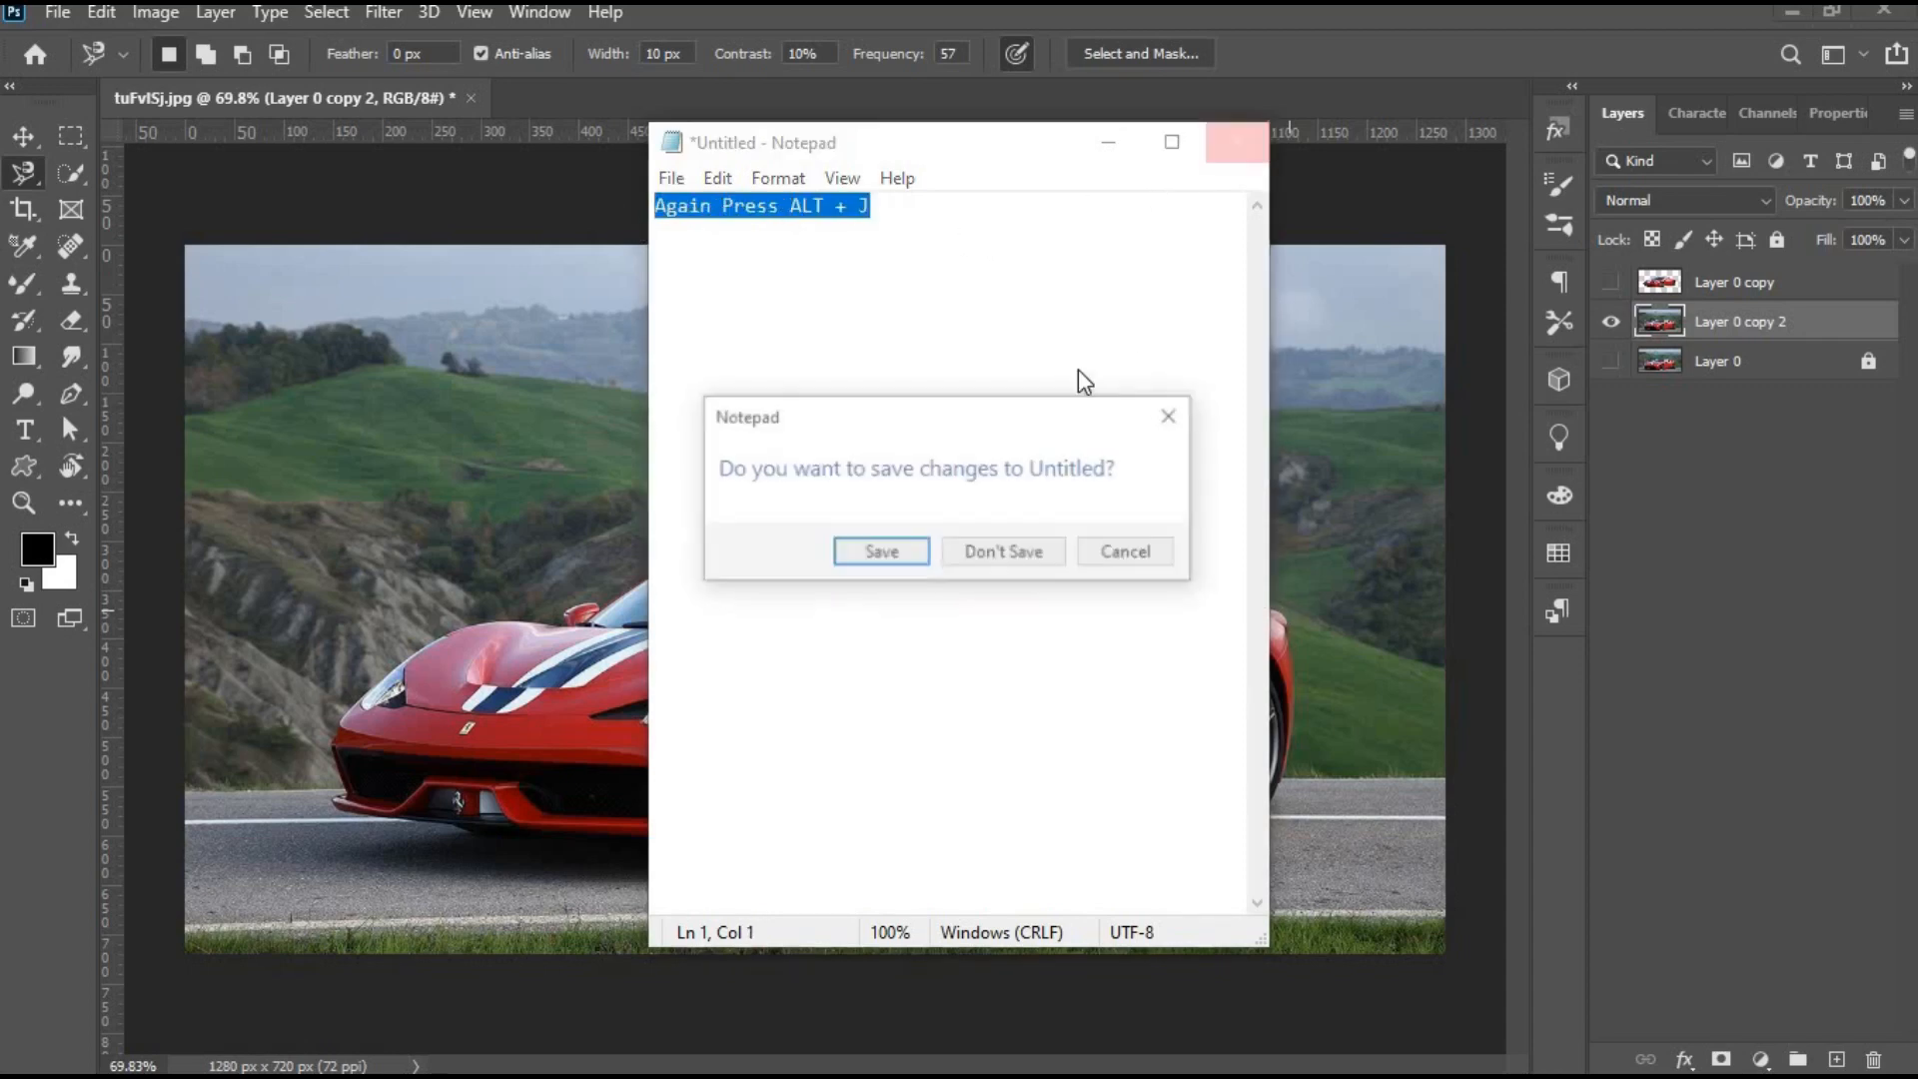
pyautogui.click(1015, 551)
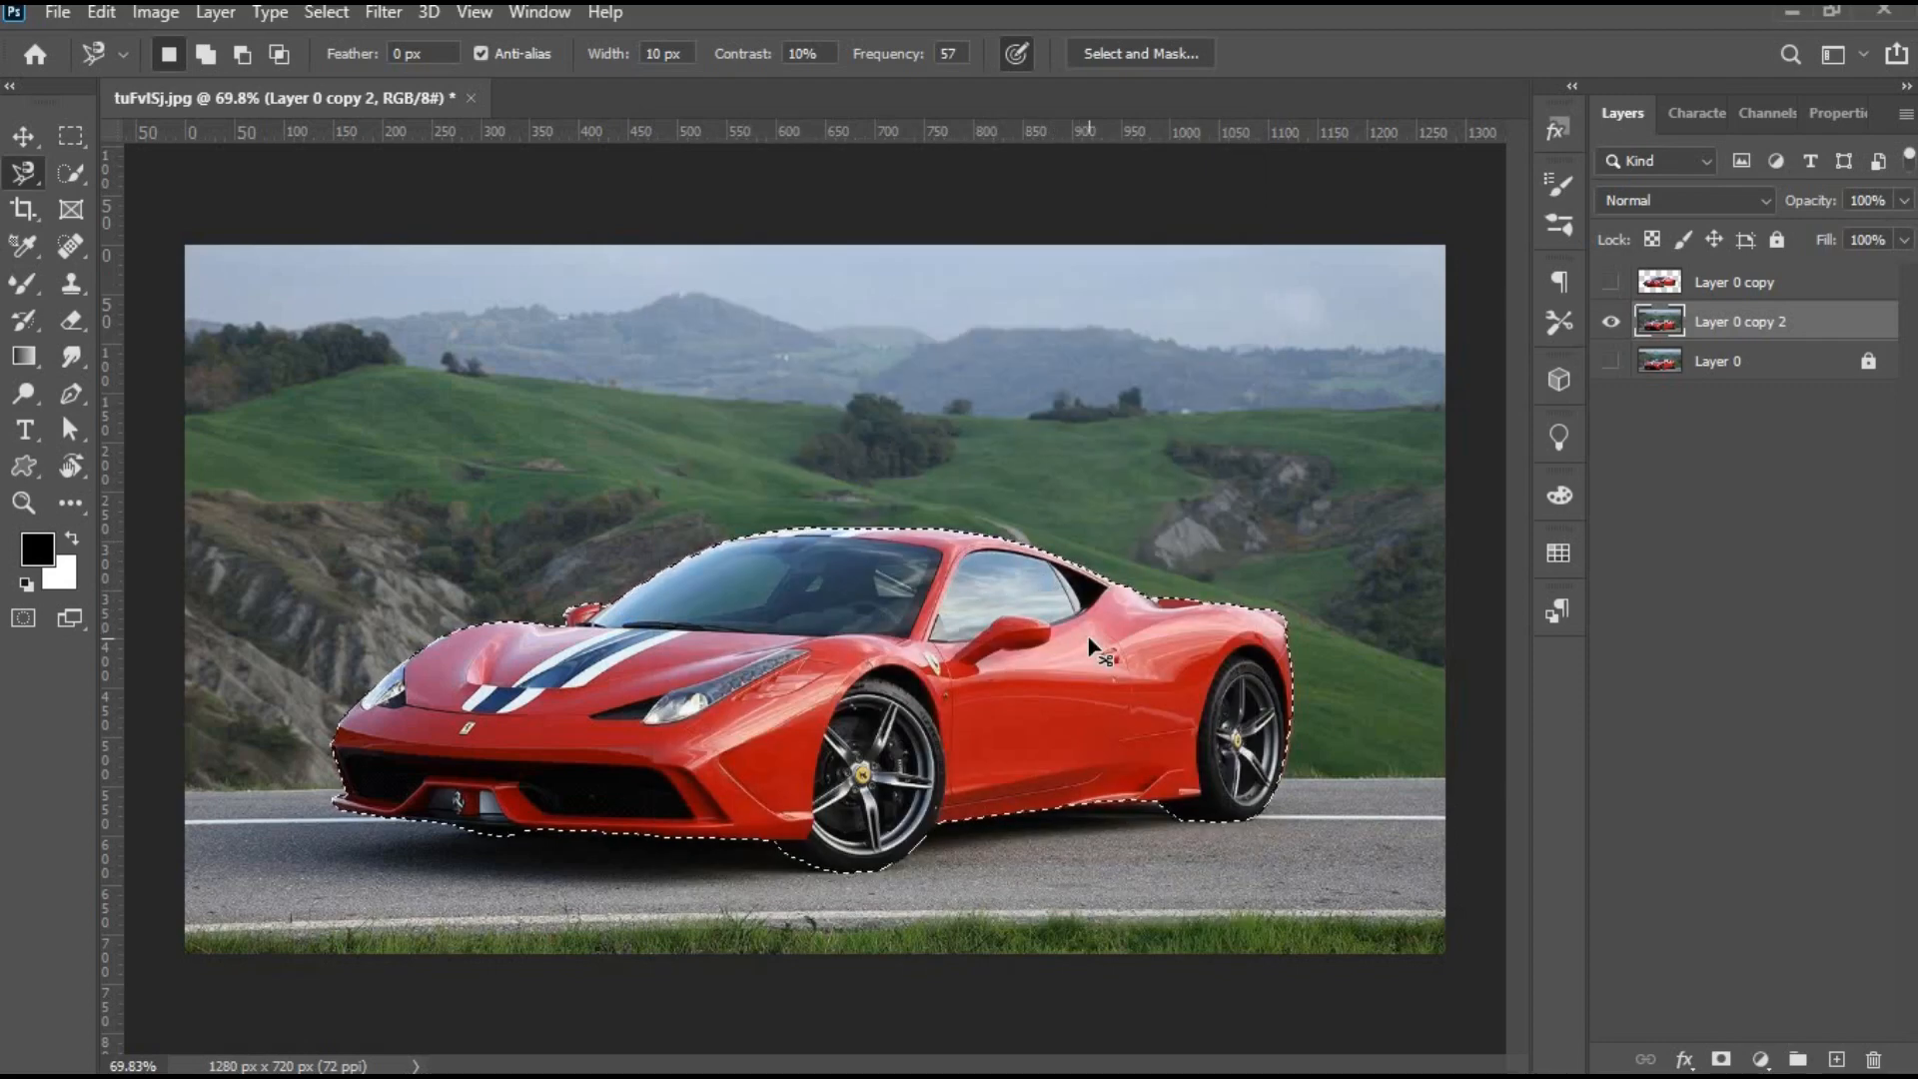
# Isolate the selected car on a new layer with Layer 0 copy 2 hidden, and move the cutout up and slightly right.
pyautogui.hotkey('ctrl', 'j')
pyautogui.click(1610, 360)
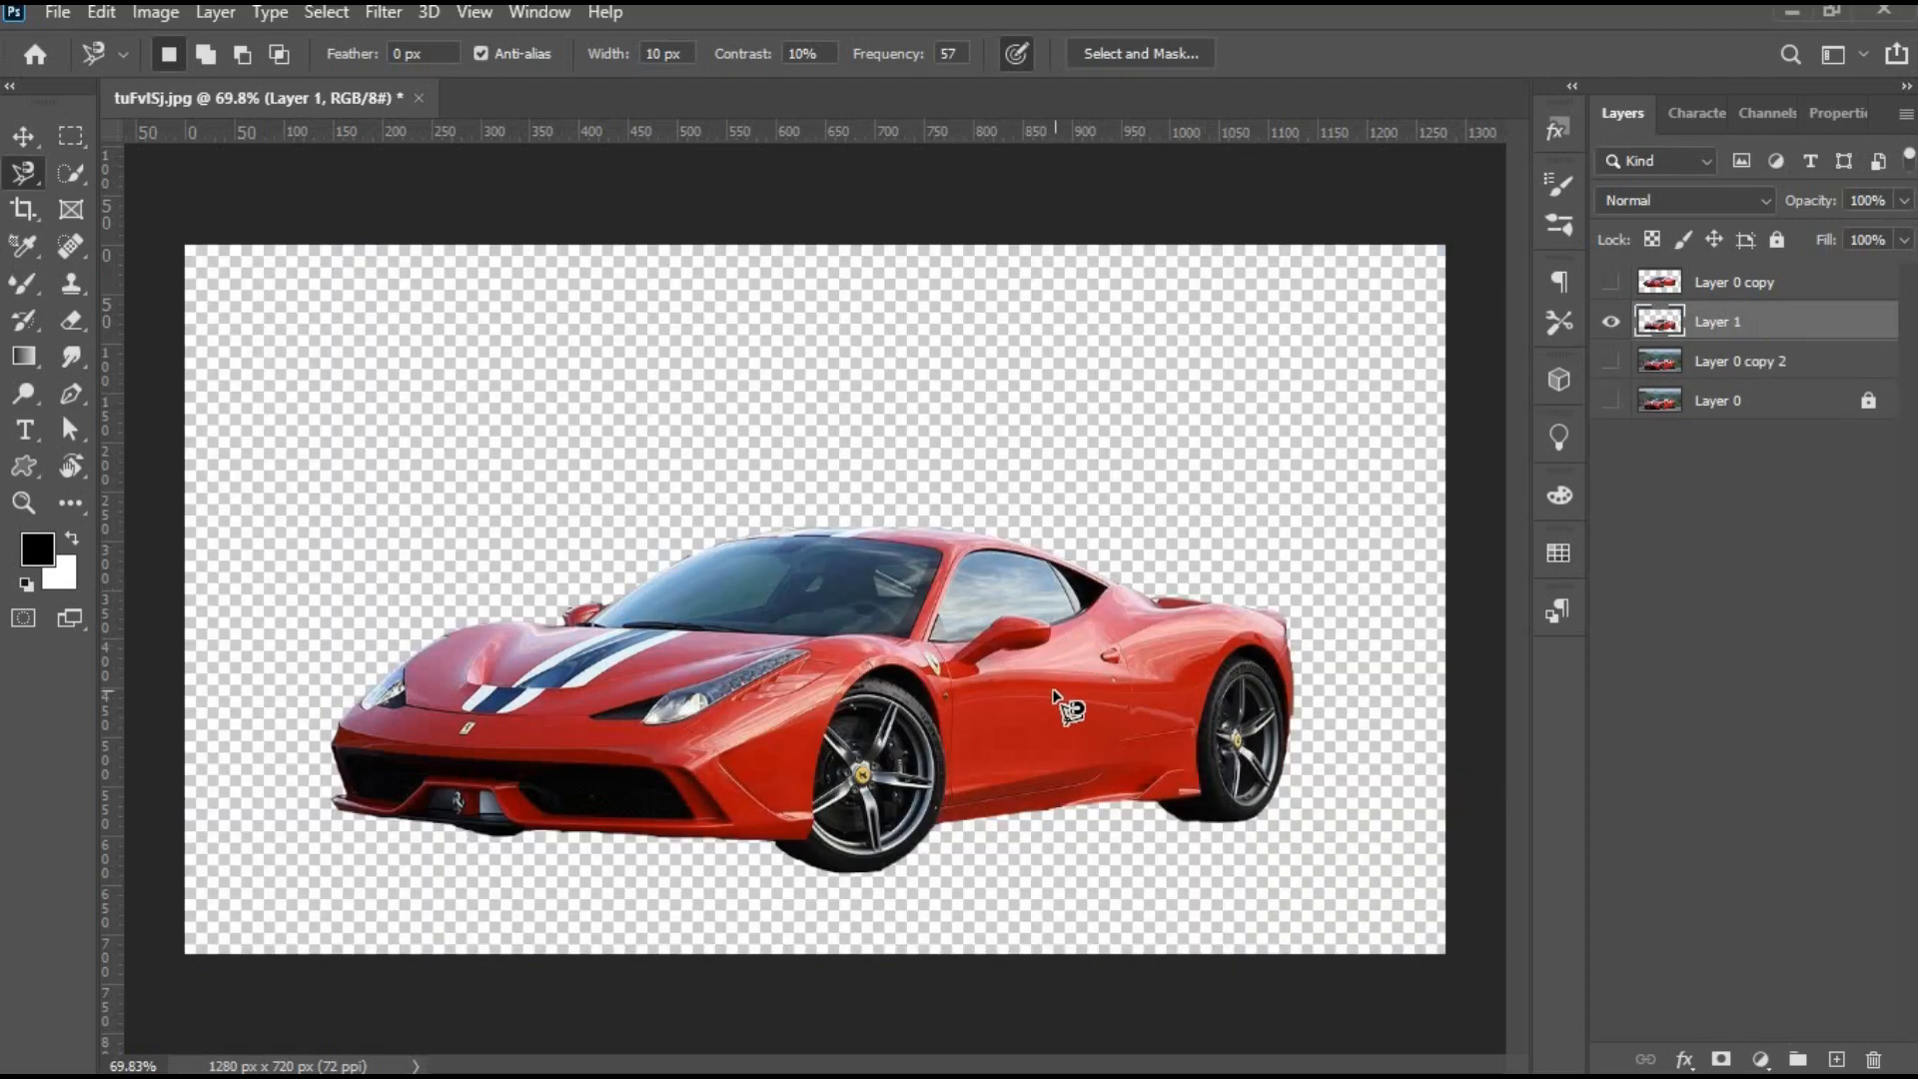
pyautogui.click(24, 136)
pyautogui.moveTo(852, 717); pyautogui.dragTo(885, 649)
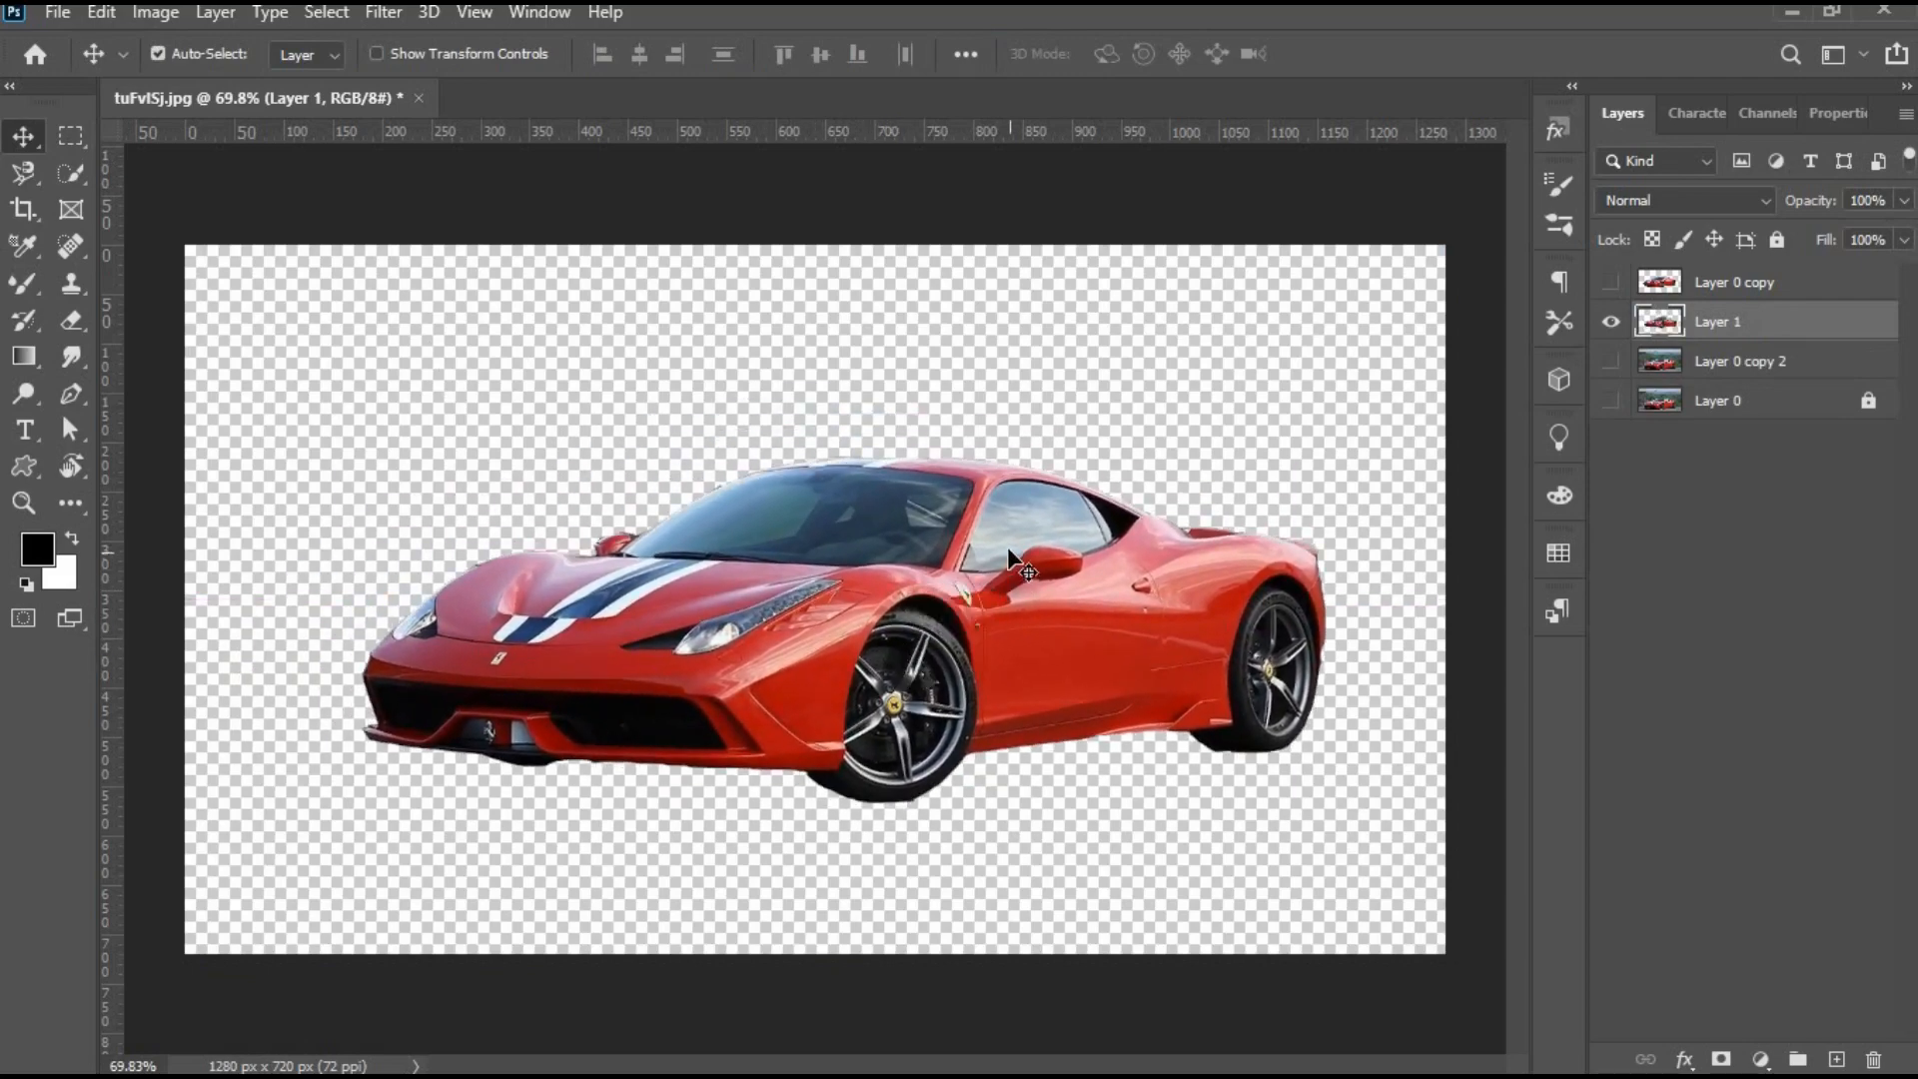